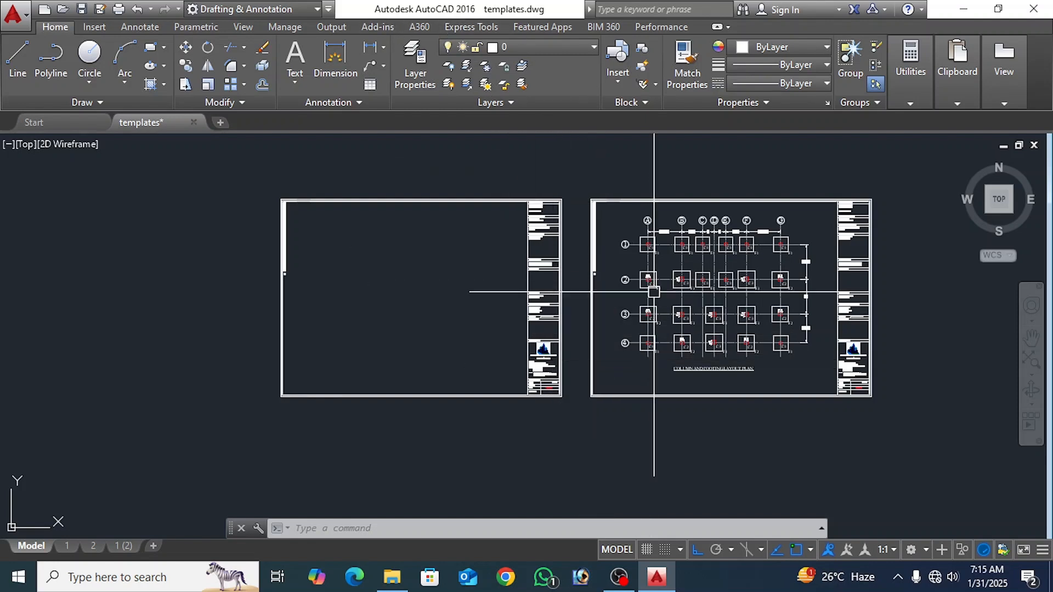
Step: Examine the column and footing layout plan and the empty sheet beside it
{"action": "scroll", "coordinate": [653, 291], "scroll_direction": "up", "scroll_amount": 4}
{"action": "middle_click_drag", "start_coordinate": [665, 245], "coordinate": [555, 261]}
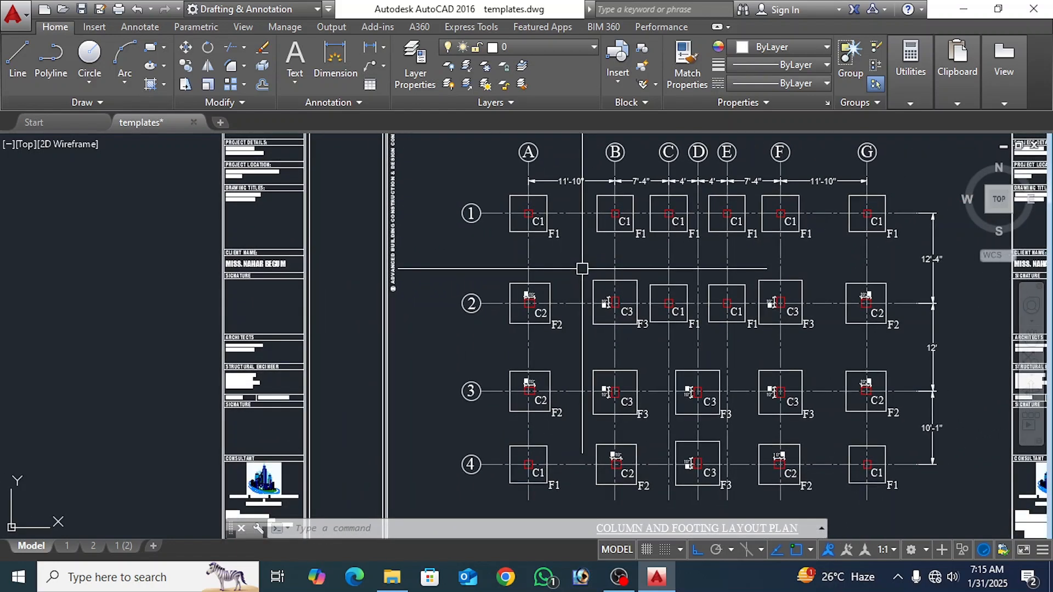
{"action": "middle_click_drag", "start_coordinate": [582, 269], "coordinate": [545, 244]}
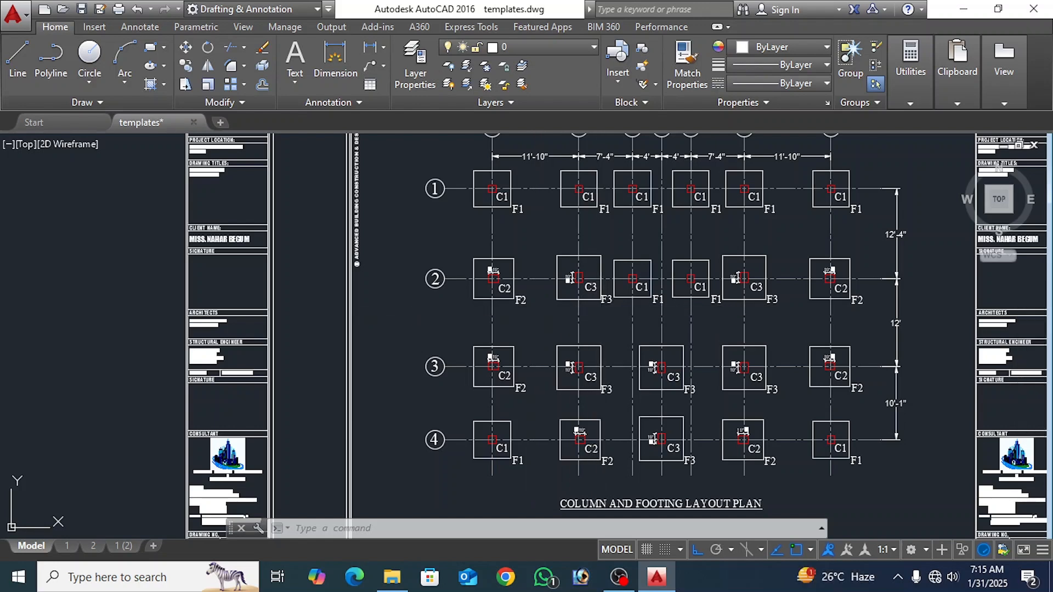
{"action": "scroll", "coordinate": [604, 332], "scroll_direction": "down", "scroll_amount": 5}
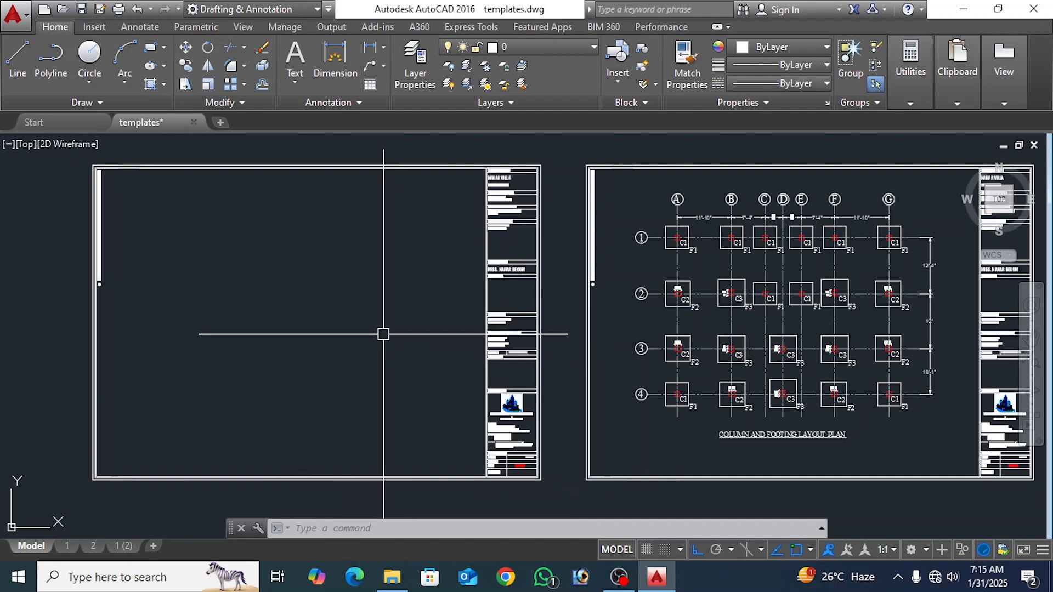
{"action": "middle_click_drag", "start_coordinate": [364, 336], "coordinate": [427, 346]}
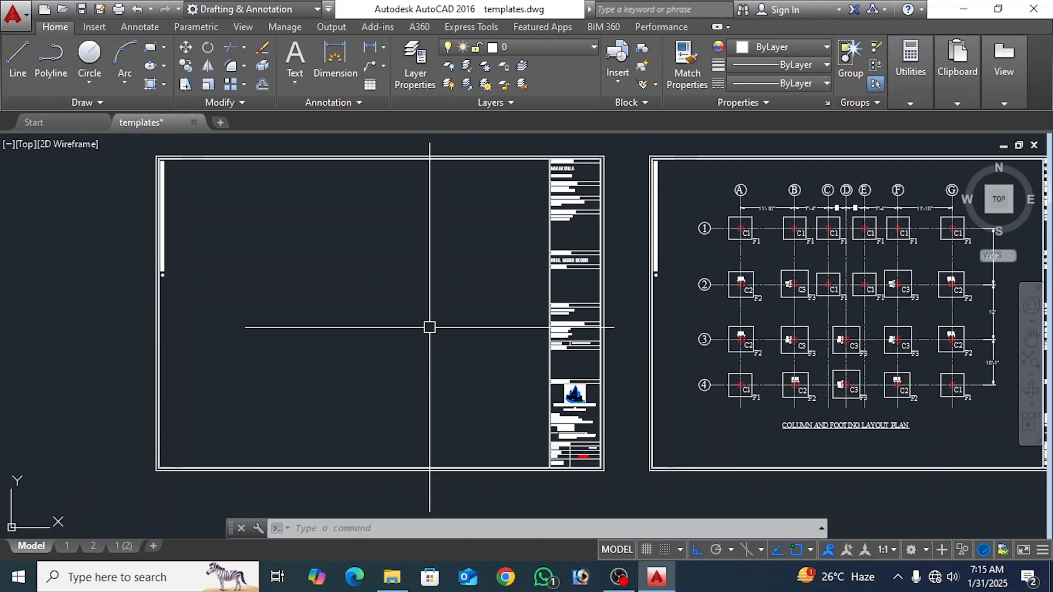
{"action": "middle_click_drag", "start_coordinate": [340, 329], "coordinate": [348, 341]}
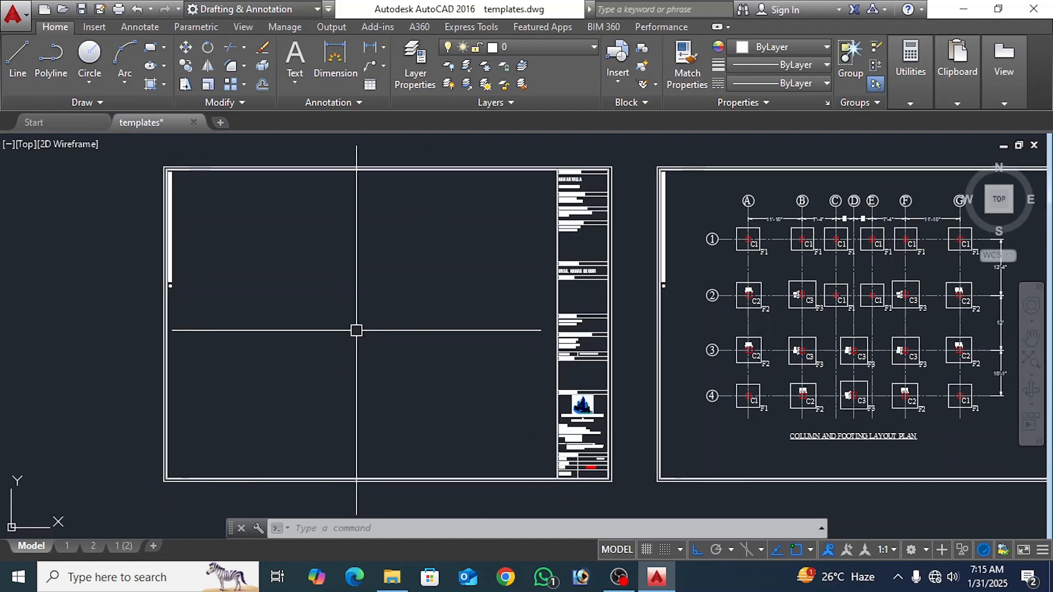
Step: Copy the F1 footing and C1 column squares at grid A-1 into the empty title-block sheet
{"action": "scroll", "coordinate": [779, 236], "scroll_direction": "up", "scroll_amount": 5}
{"action": "scroll", "coordinate": [710, 233], "scroll_direction": "up", "scroll_amount": 3}
{"action": "left_click", "coordinate": [712, 247]}
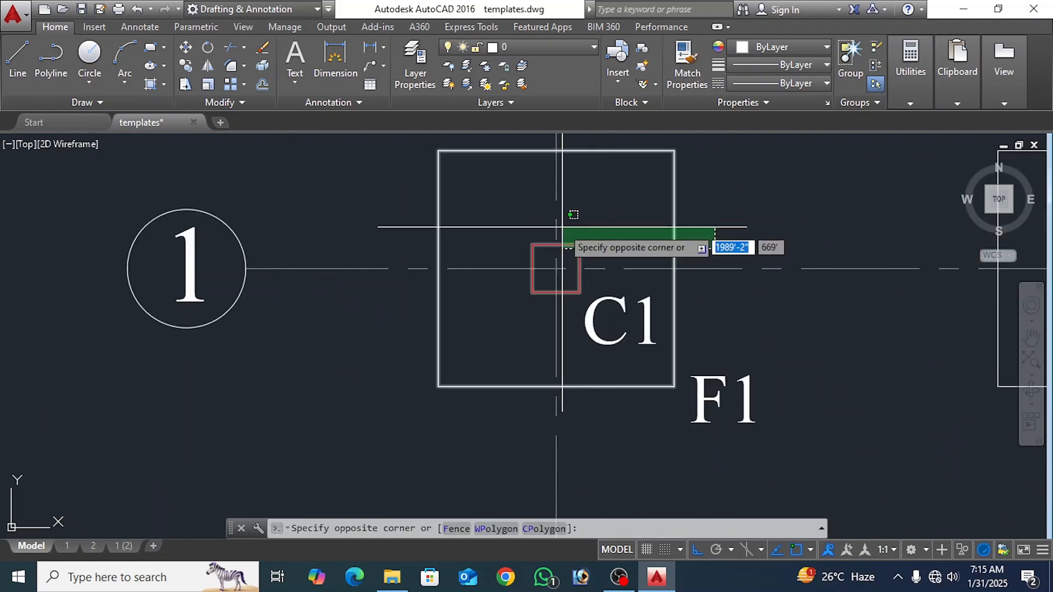
{"action": "left_click", "coordinate": [562, 228]}
{"action": "key", "text": "ctrl+c"}
{"action": "scroll", "coordinate": [637, 242], "scroll_direction": "down", "scroll_amount": 8}
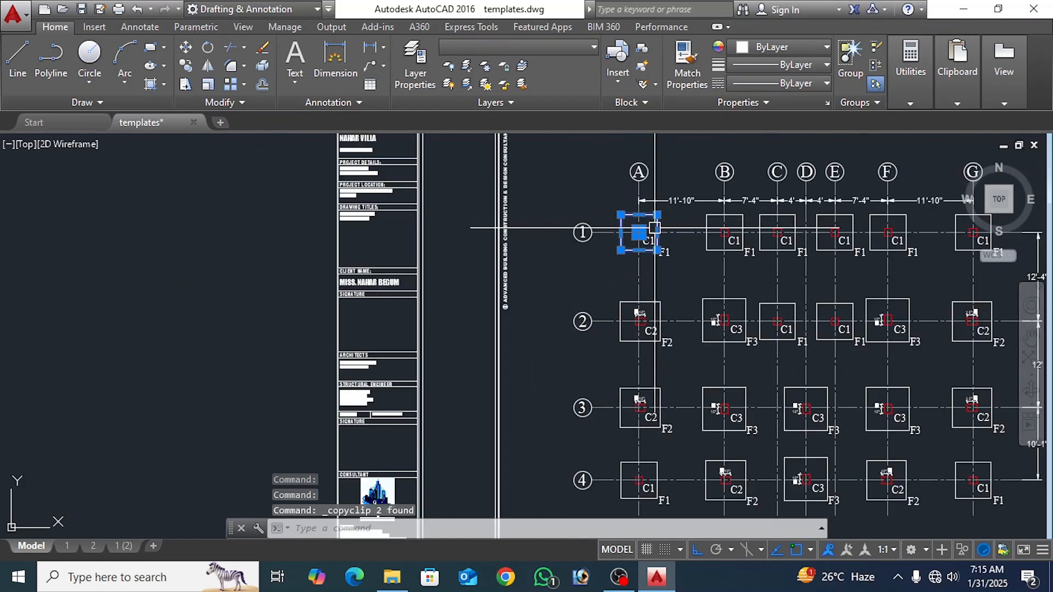
{"action": "middle_click_drag", "start_coordinate": [637, 241], "coordinate": [769, 230]}
{"action": "key", "text": "ctrl+v"}
{"action": "scroll", "coordinate": [665, 266], "scroll_direction": "down", "scroll_amount": 5}
{"action": "scroll", "coordinate": [470, 305], "scroll_direction": "up", "scroll_amount": 3}
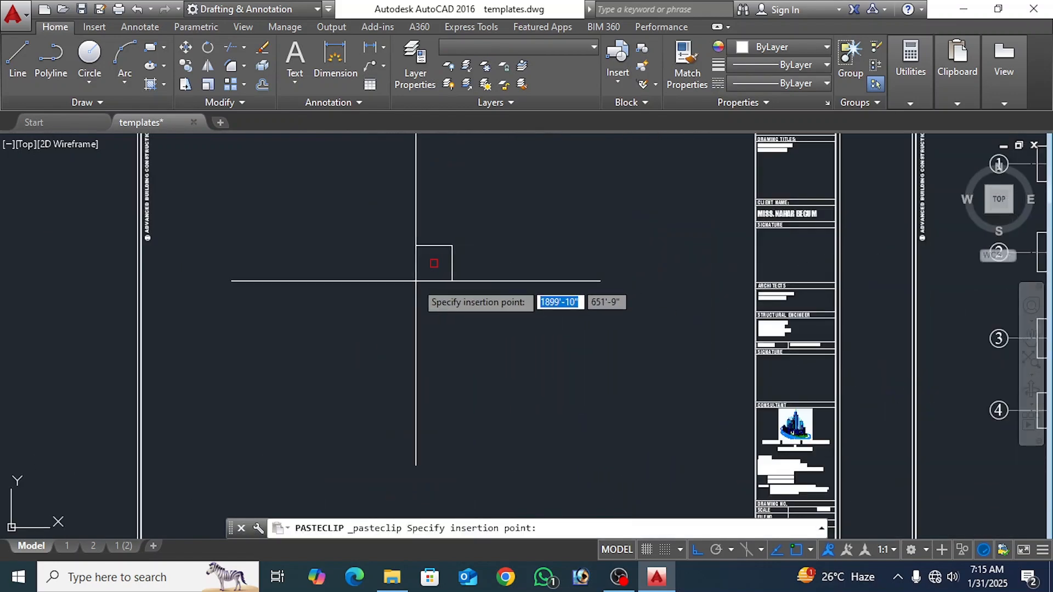
{"action": "left_click", "coordinate": [433, 286]}
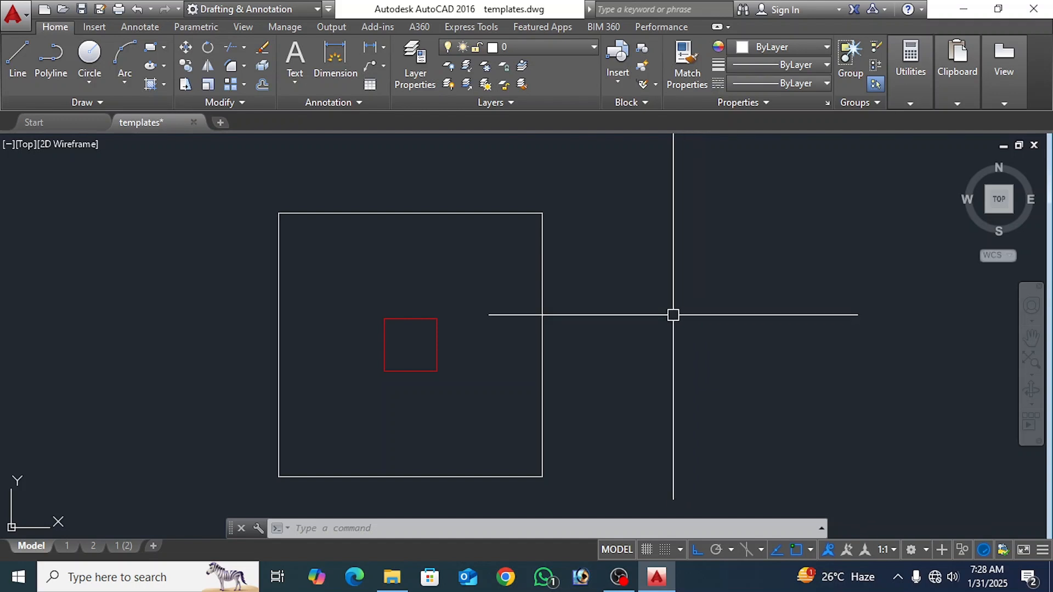
Step: Add linear dimensions to the upper edge and the right edge of the copied footing square
{"action": "scroll", "coordinate": [686, 281], "scroll_direction": "down", "scroll_amount": 2}
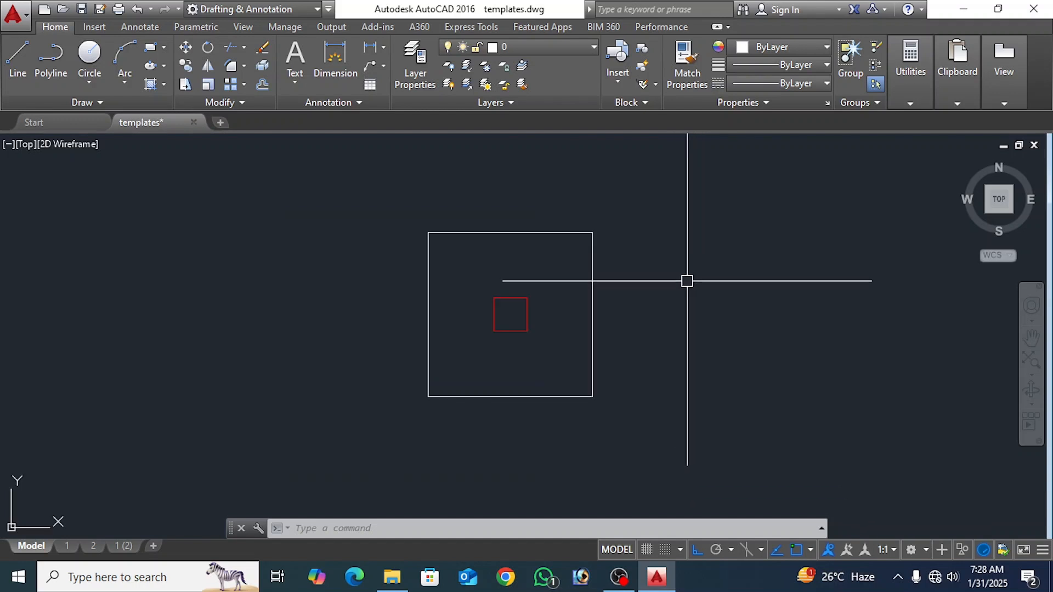
{"action": "middle_click_drag", "start_coordinate": [687, 280], "coordinate": [695, 289]}
{"action": "scroll", "coordinate": [662, 261], "scroll_direction": "up", "scroll_amount": 2}
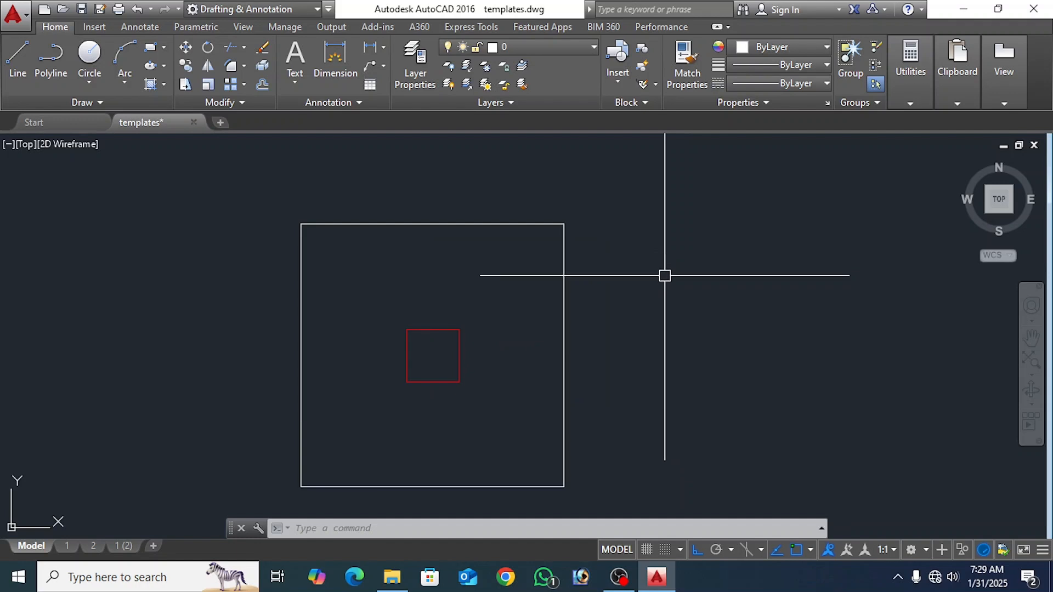
{"action": "left_click", "coordinate": [371, 48]}
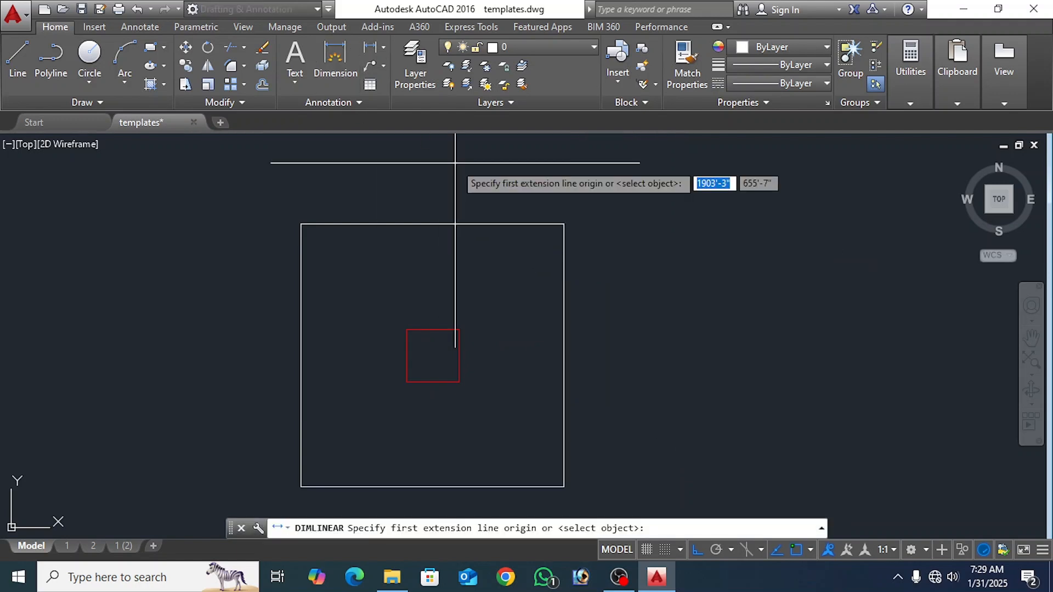
{"action": "key", "text": "Return"}
{"action": "left_click", "coordinate": [453, 221]}
{"action": "left_click", "coordinate": [456, 191]}
{"action": "key", "text": "Return"}
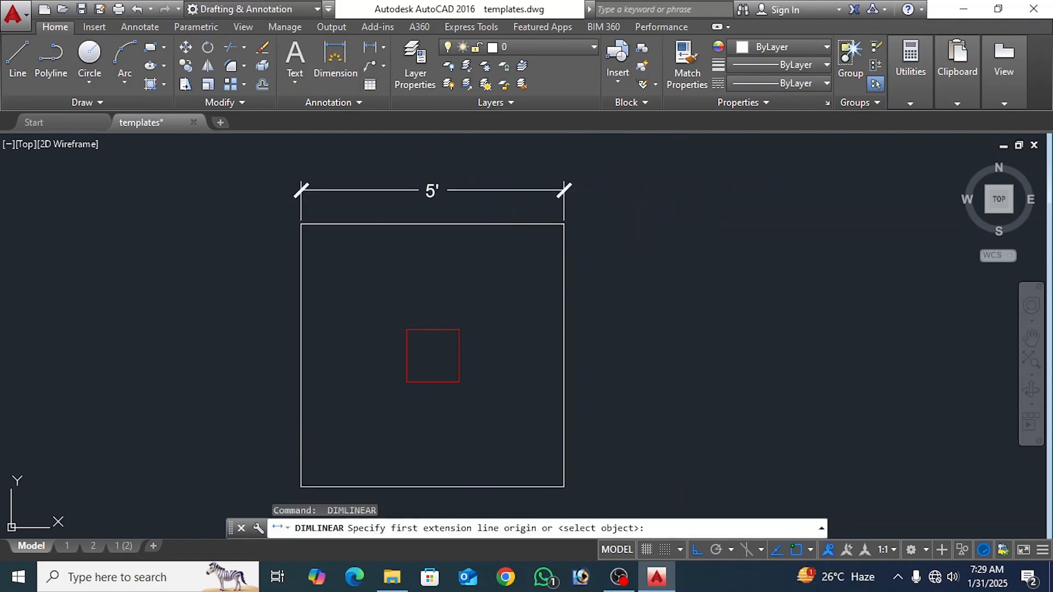
{"action": "key", "text": "Return"}
{"action": "left_click", "coordinate": [565, 339]}
{"action": "left_click", "coordinate": [600, 357]}
Step: Replace the text of the footing's horizontal dimension with L
{"action": "scroll", "coordinate": [433, 208], "scroll_direction": "up", "scroll_amount": 3}
{"action": "double_click", "coordinate": [430, 208]}
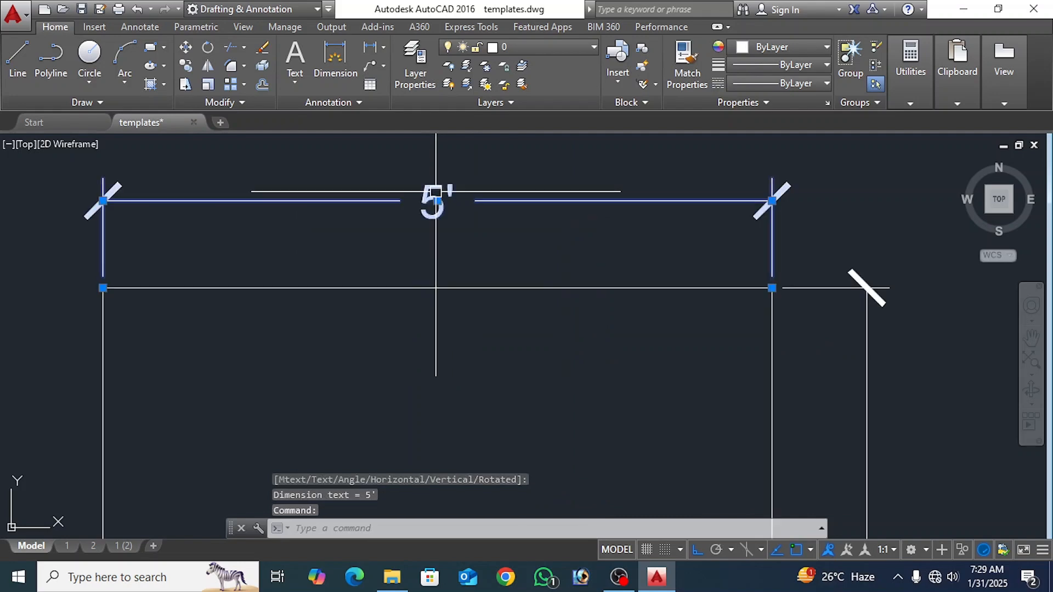
{"action": "type", "text": "L"}
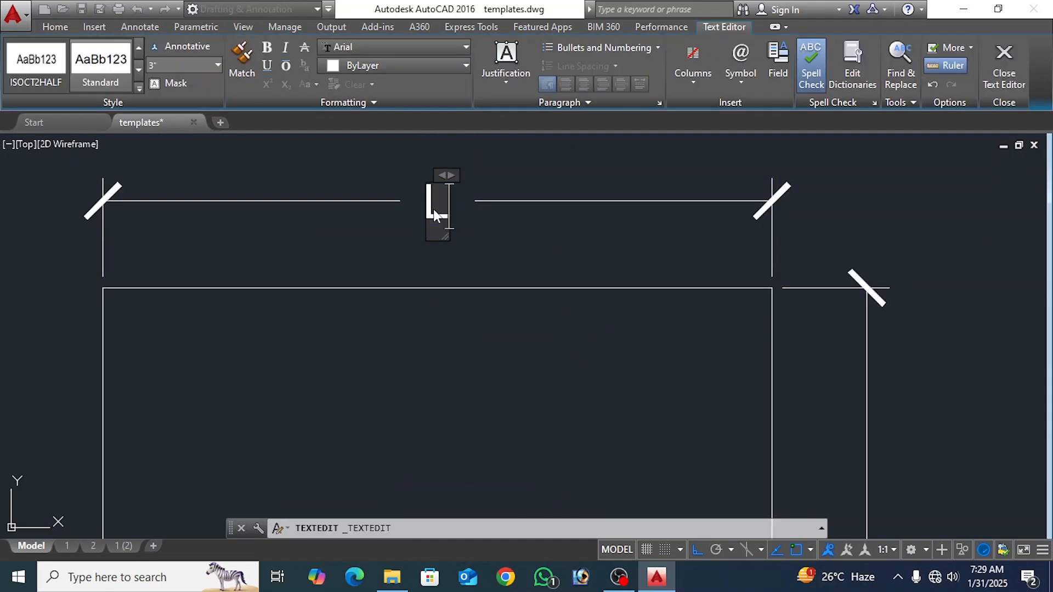
{"action": "left_click", "coordinate": [489, 235]}
Step: Replace the text of the footing's vertical dimension with S
{"action": "scroll", "coordinate": [505, 193], "scroll_direction": "down", "scroll_amount": 2}
{"action": "middle_click_drag", "start_coordinate": [726, 430], "coordinate": [652, 311]}
{"action": "double_click", "coordinate": [662, 344]}
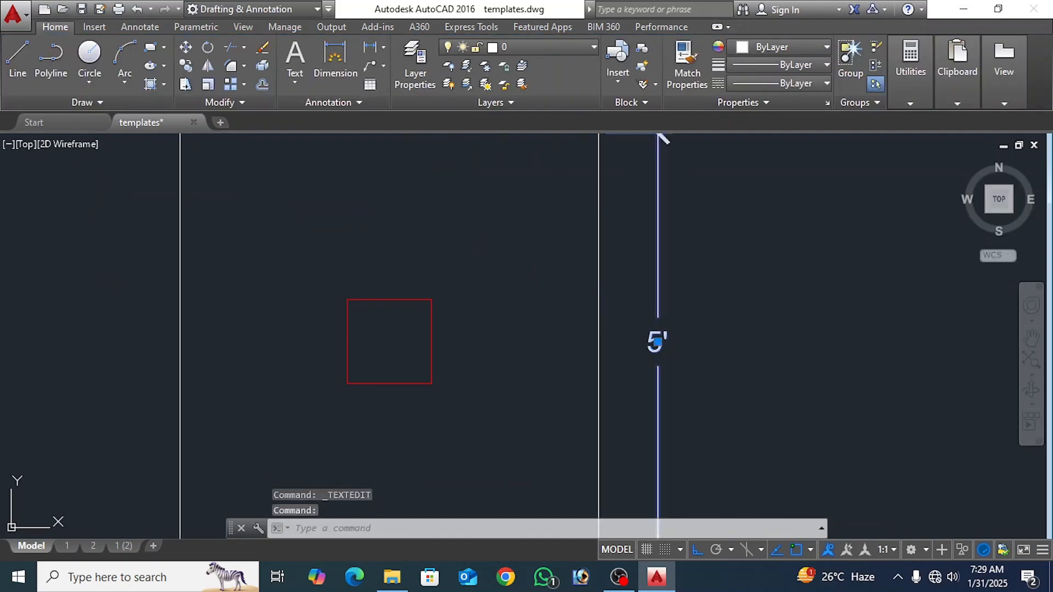
{"action": "key", "text": "Escape"}
{"action": "double_click", "coordinate": [654, 343]}
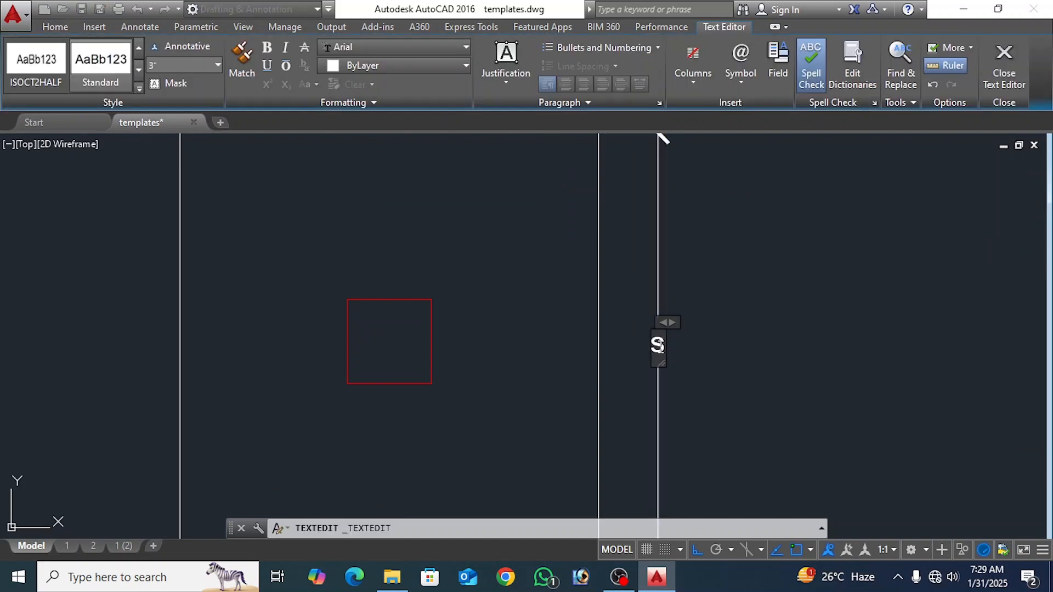
{"action": "left_click", "coordinate": [684, 368]}
{"action": "scroll", "coordinate": [735, 348], "scroll_direction": "down", "scroll_amount": 2}
{"action": "middle_click_drag", "start_coordinate": [735, 348], "coordinate": [706, 368]}
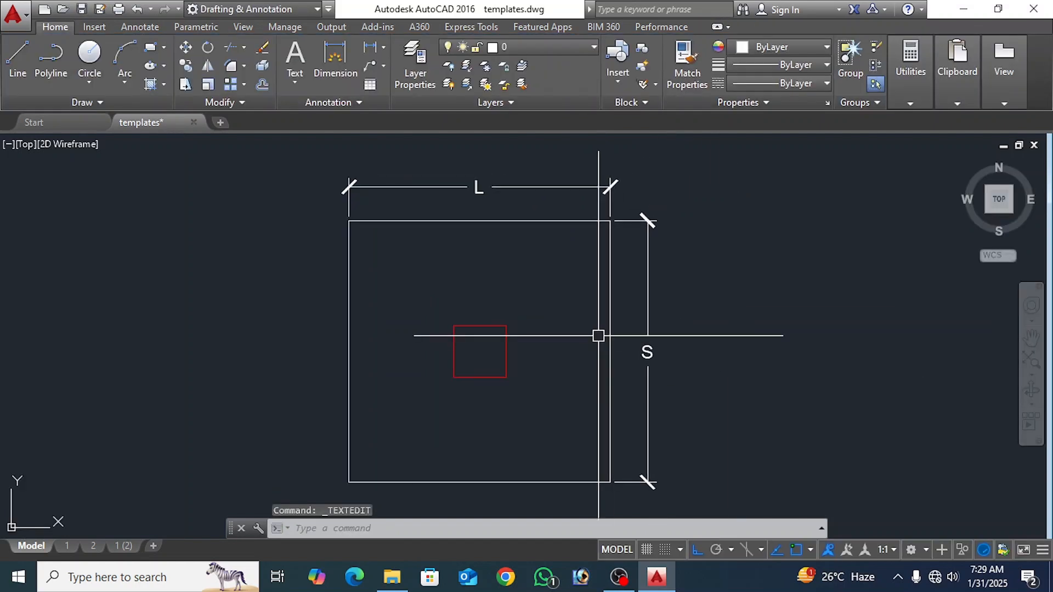
Step: Offset the outer footing square inward by 3 inches
{"action": "key", "text": "Return"}
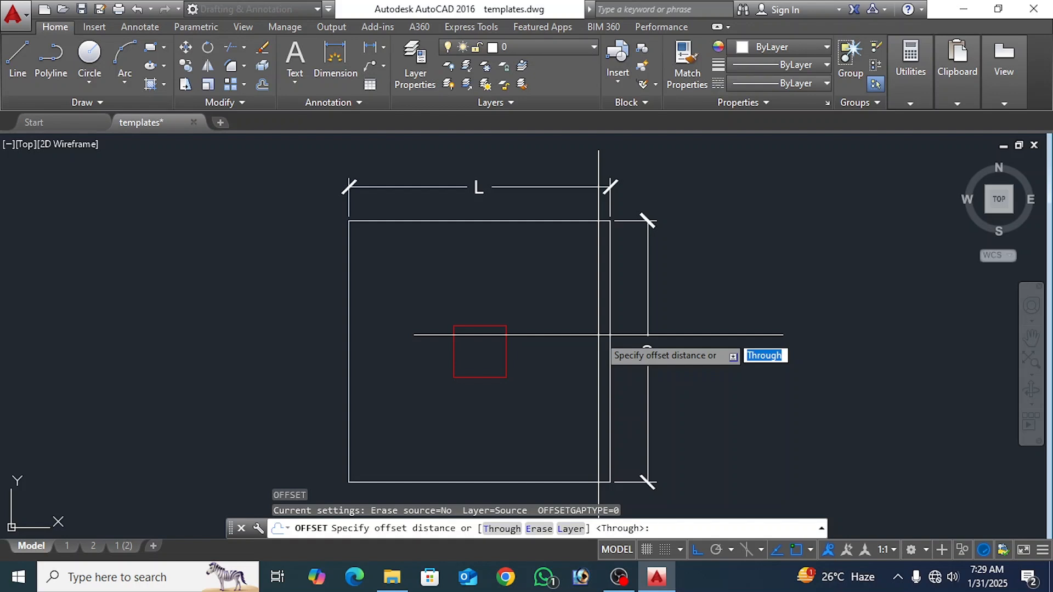
{"action": "key", "text": "Return"}
{"action": "left_click", "coordinate": [536, 222]}
{"action": "left_click", "coordinate": [512, 294]}
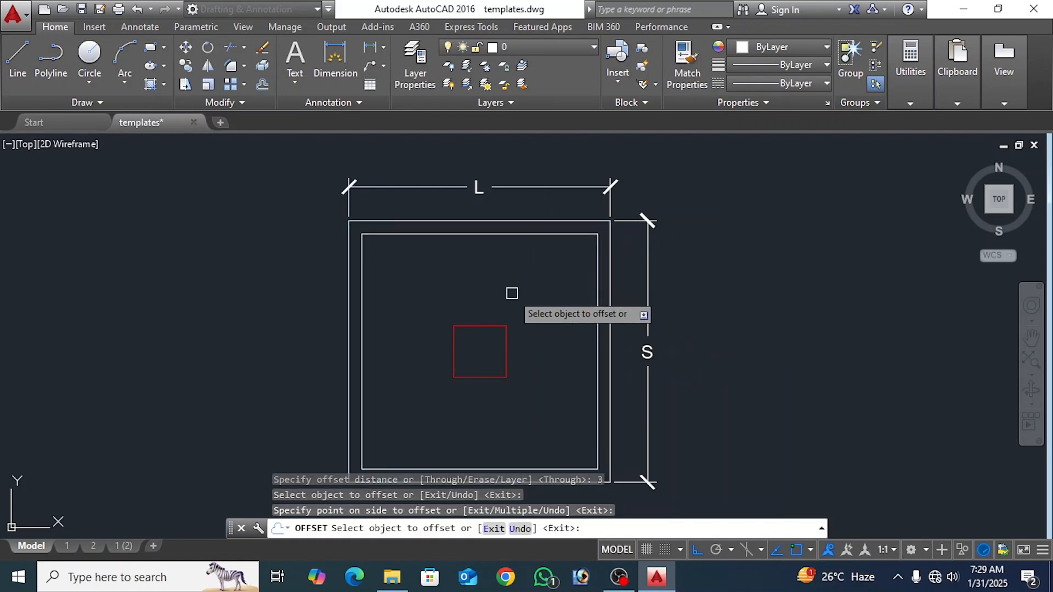
{"action": "key", "text": "Return"}
{"action": "middle_click_drag", "start_coordinate": [525, 292], "coordinate": [516, 268]}
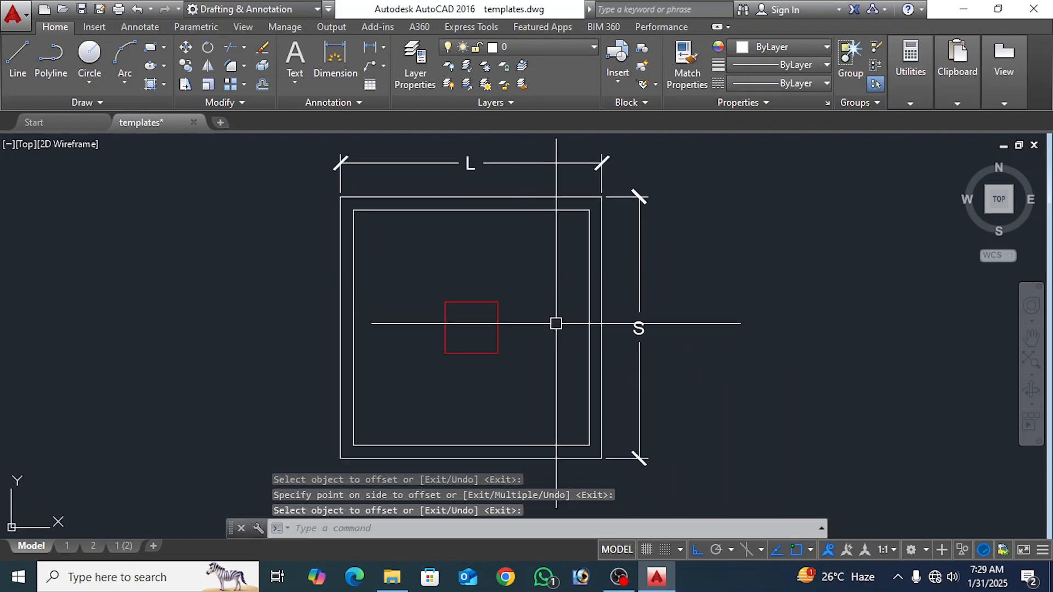
Step: Add a linear dimension across the gap between the footing's outer and inner outlines, near the lower right corner
{"action": "left_click", "coordinate": [380, 52]}
{"action": "left_click", "coordinate": [590, 417]}
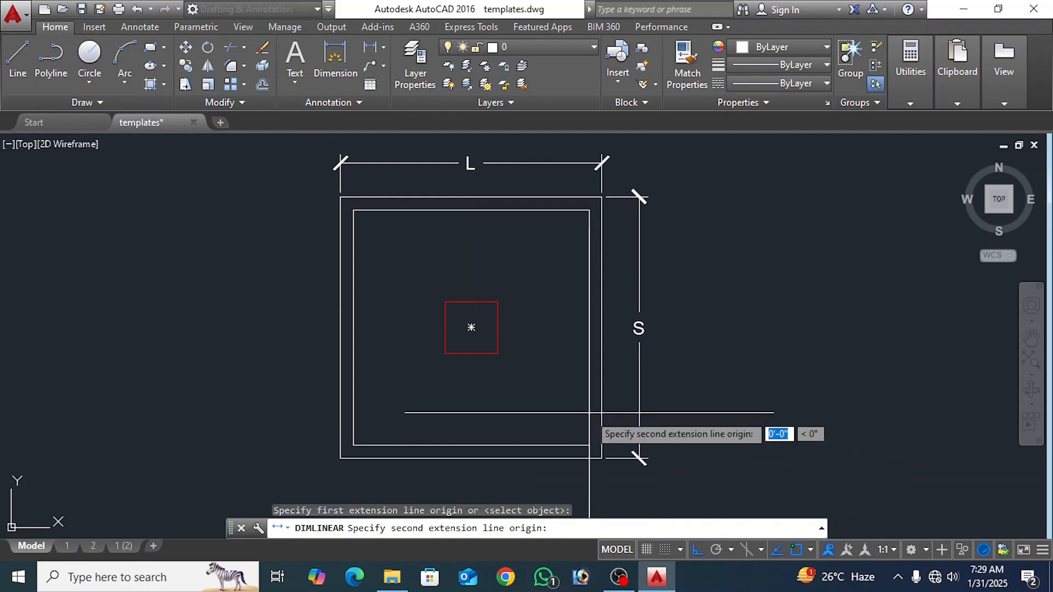
{"action": "left_click", "coordinate": [602, 417]}
{"action": "scroll", "coordinate": [612, 415], "scroll_direction": "up", "scroll_amount": 4}
{"action": "left_click", "coordinate": [616, 413]}
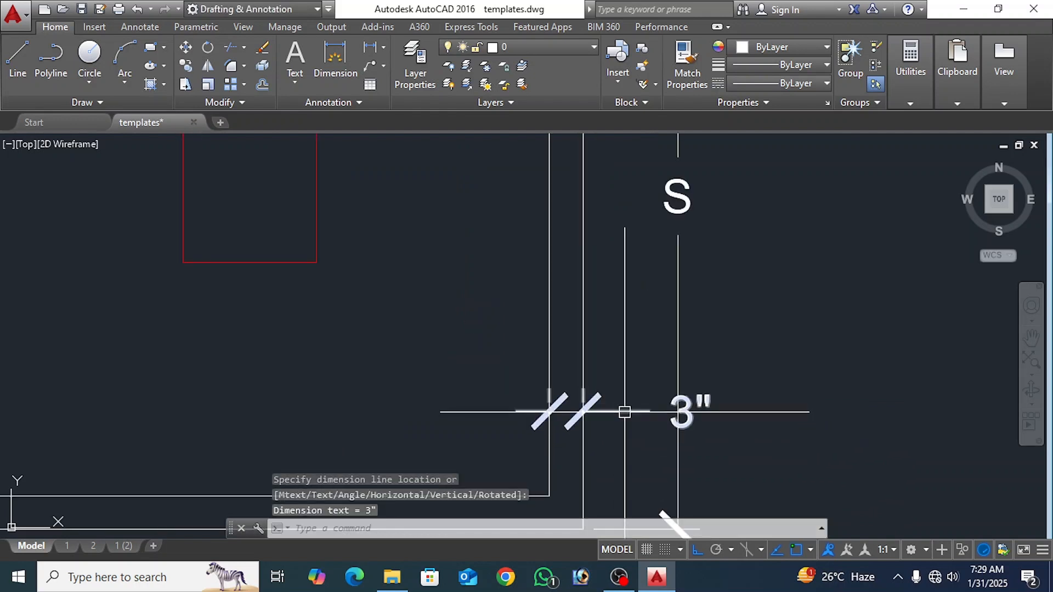
Step: Change the gap dimension's text to 3" CLEAR COVER
{"action": "double_click", "coordinate": [694, 410]}
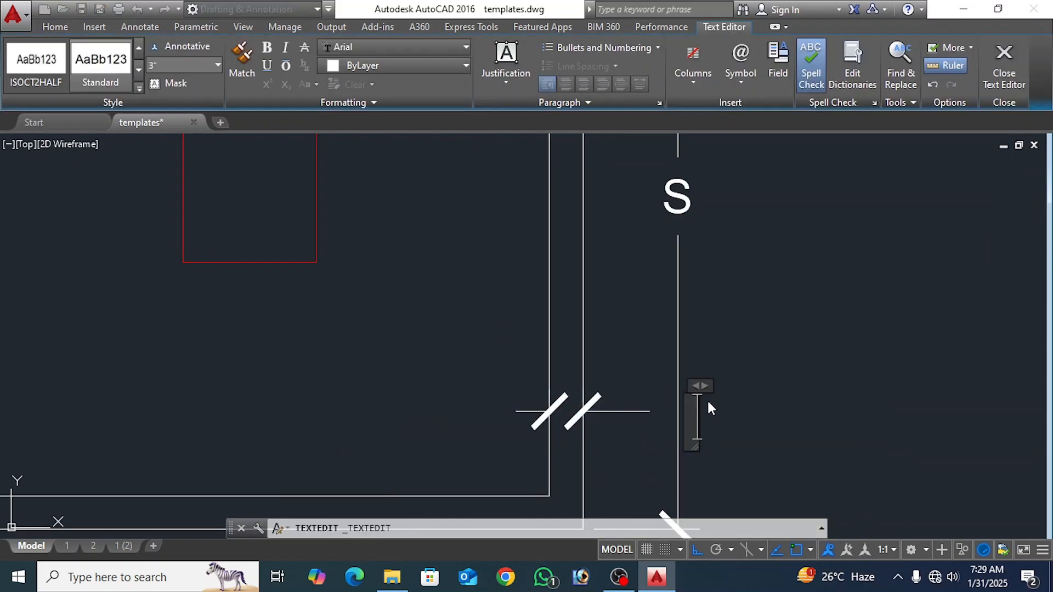
{"action": "type", "text": "3\""}
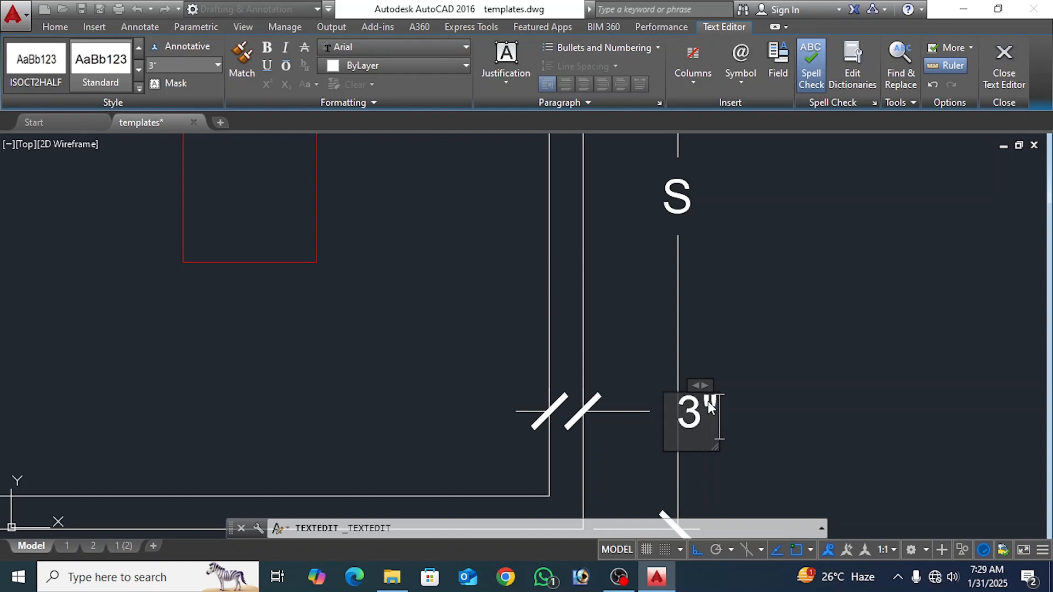
{"action": "type", "text": " CL"}
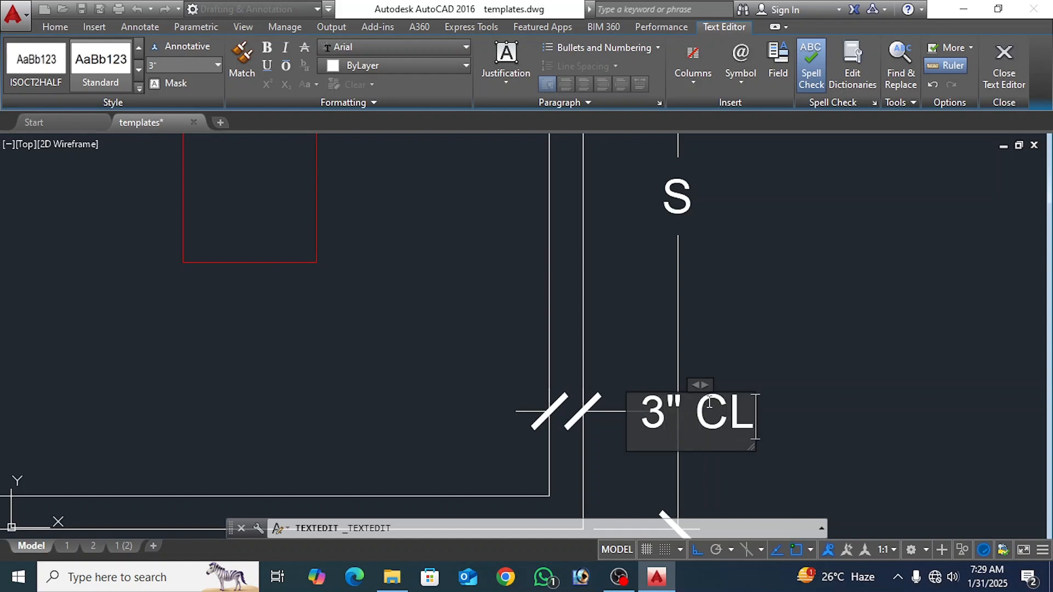
{"action": "type", "text": "EAR COVER"}
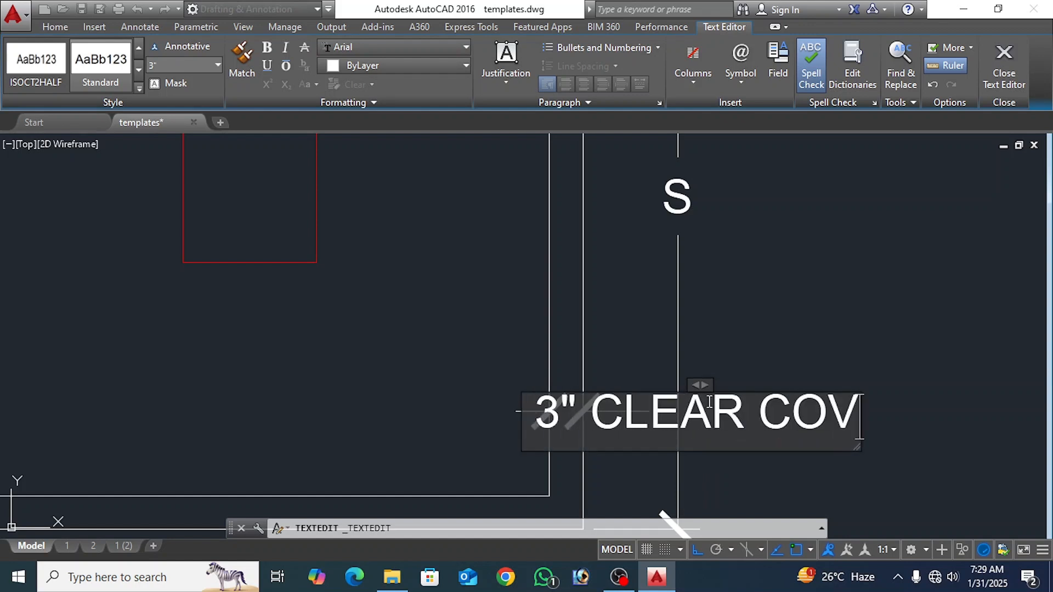
{"action": "left_click", "coordinate": [795, 339]}
{"action": "scroll", "coordinate": [713, 357], "scroll_direction": "down", "scroll_amount": 2}
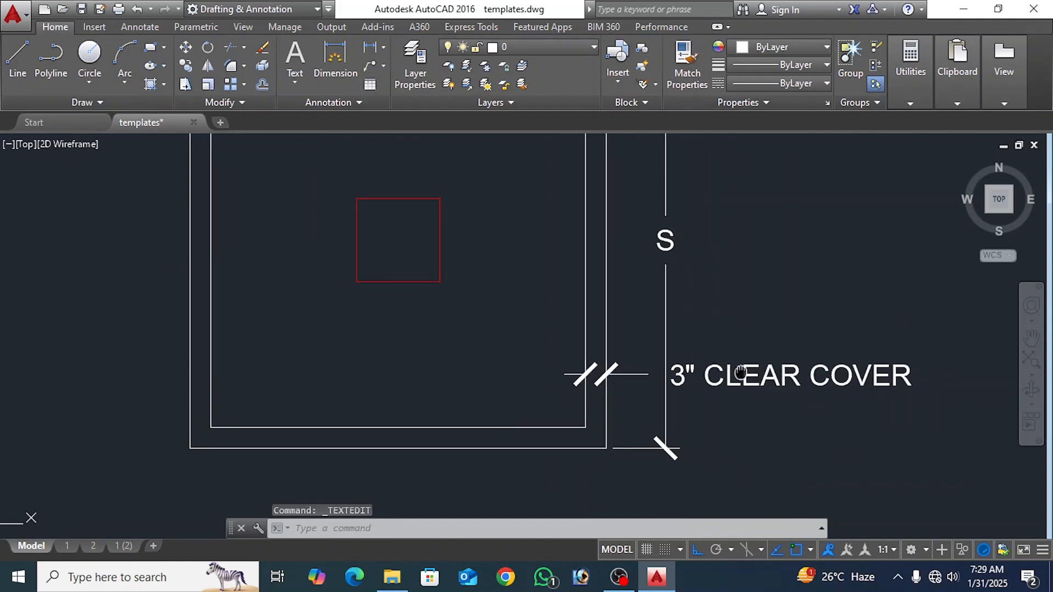
{"action": "scroll", "coordinate": [785, 270], "scroll_direction": "down", "scroll_amount": 2}
{"action": "middle_click_drag", "start_coordinate": [771, 296], "coordinate": [764, 315]}
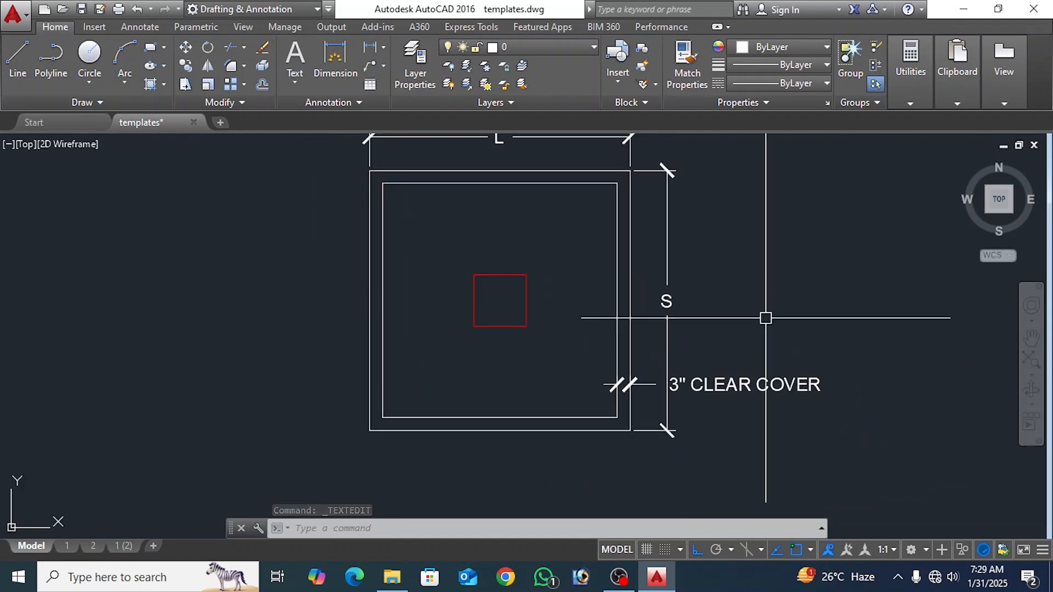
Step: Offset the red column square inward by 2.5"
{"action": "scroll", "coordinate": [529, 325], "scroll_direction": "up", "scroll_amount": 2}
{"action": "scroll", "coordinate": [576, 318], "scroll_direction": "up", "scroll_amount": 2}
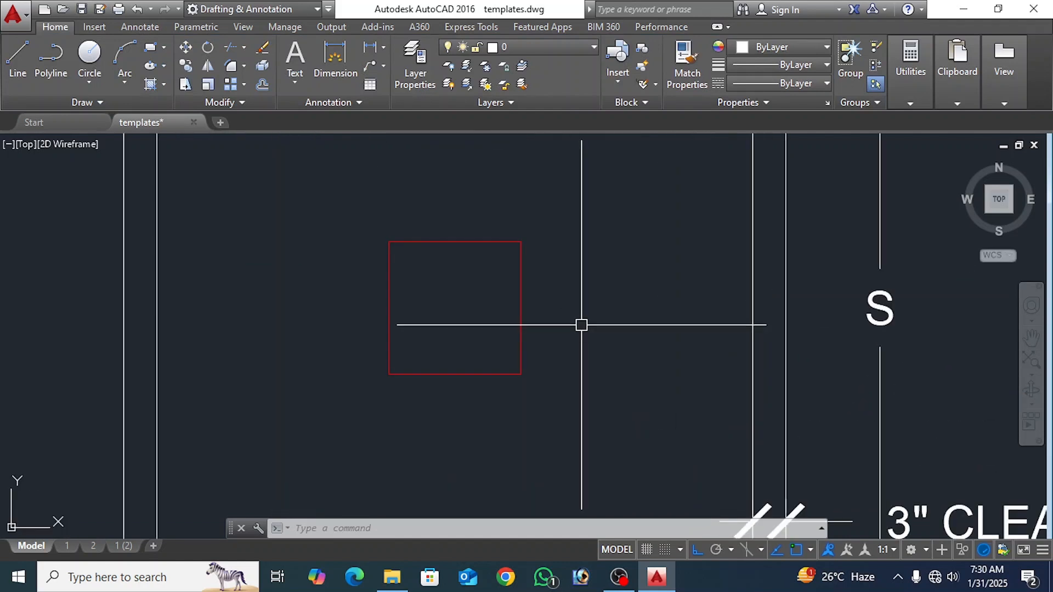
{"action": "middle_click_drag", "start_coordinate": [581, 325], "coordinate": [595, 336]}
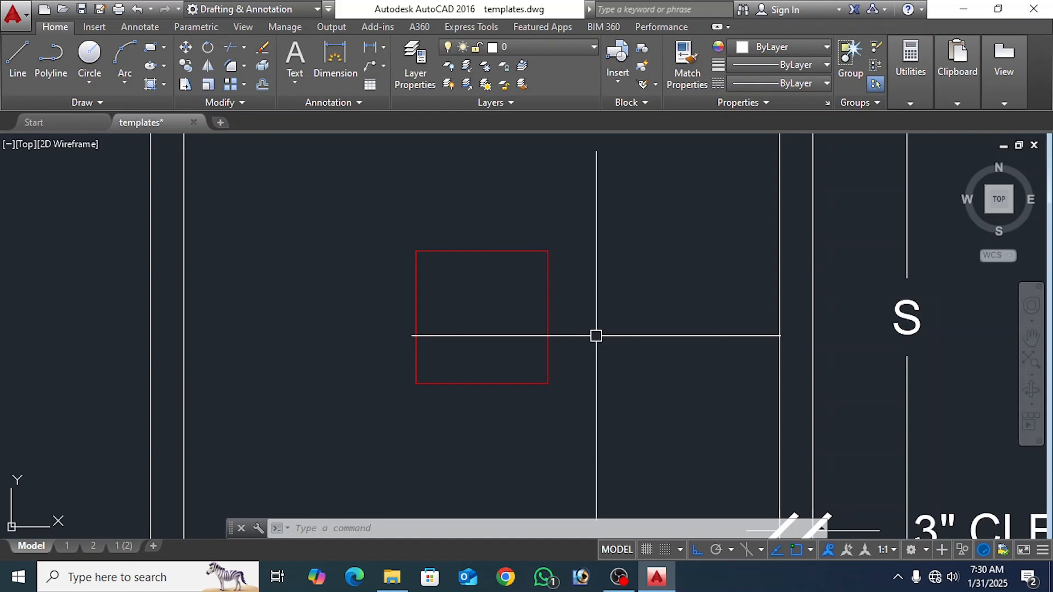
{"action": "type", "text": "o"}
{"action": "key", "text": "Return"}
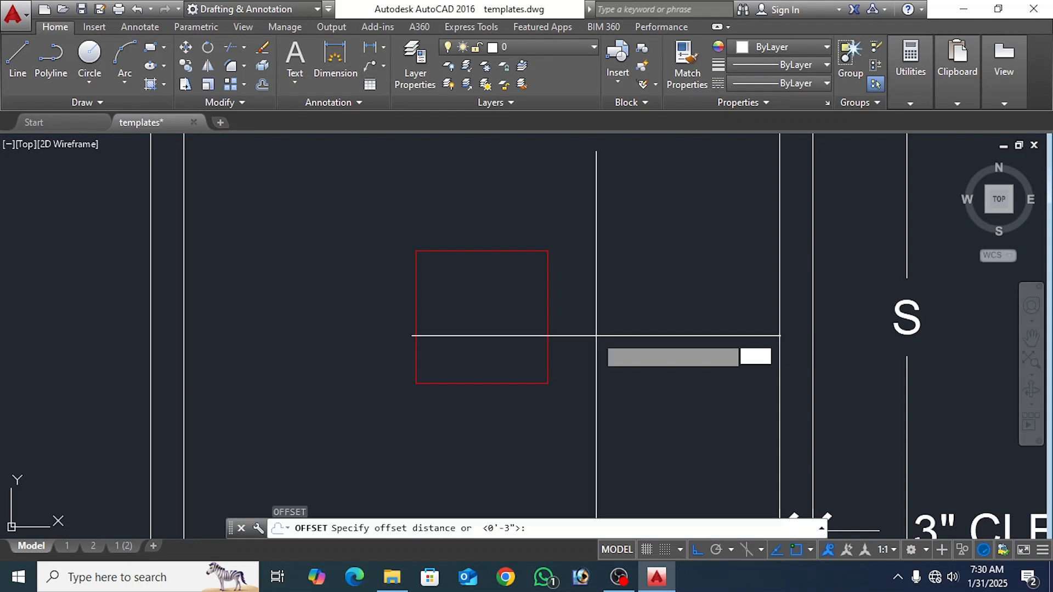
{"action": "type", "text": "2.5\""}
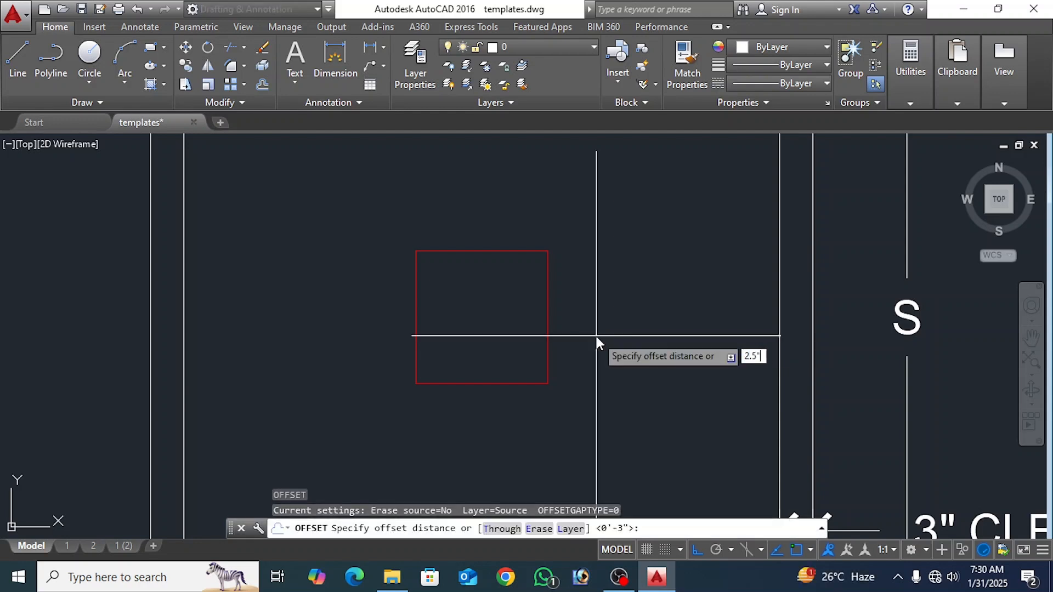
{"action": "key", "text": "Return"}
{"action": "left_click", "coordinate": [547, 312]}
{"action": "left_click", "coordinate": [527, 310]}
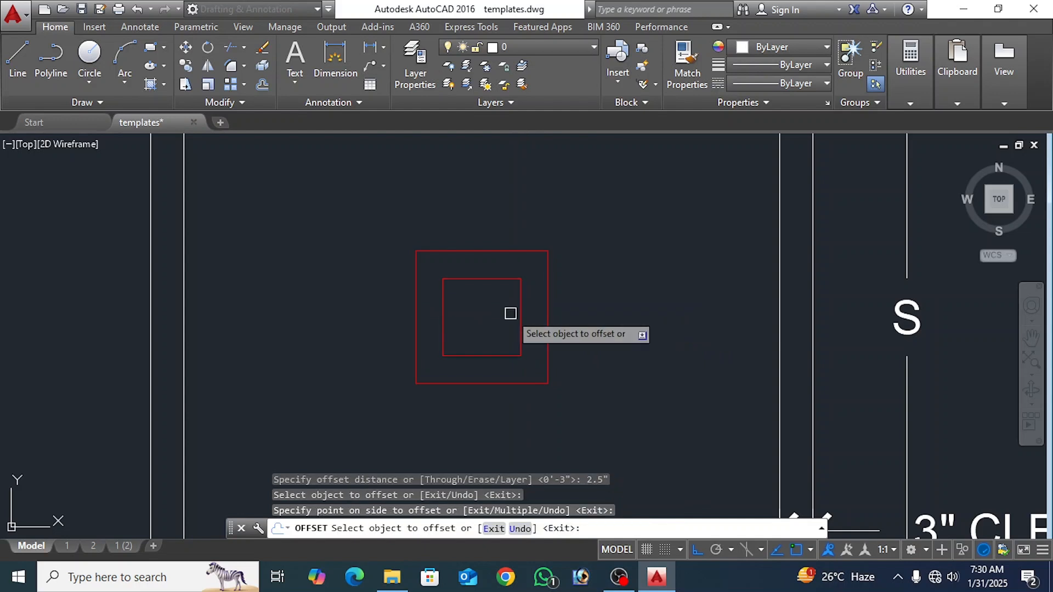
{"action": "key", "text": "Return"}
Step: Place filled donuts with inside diameter 0 and outside diameter 1" inside the two upper corners of the inner column square
{"action": "type", "text": "DO"}
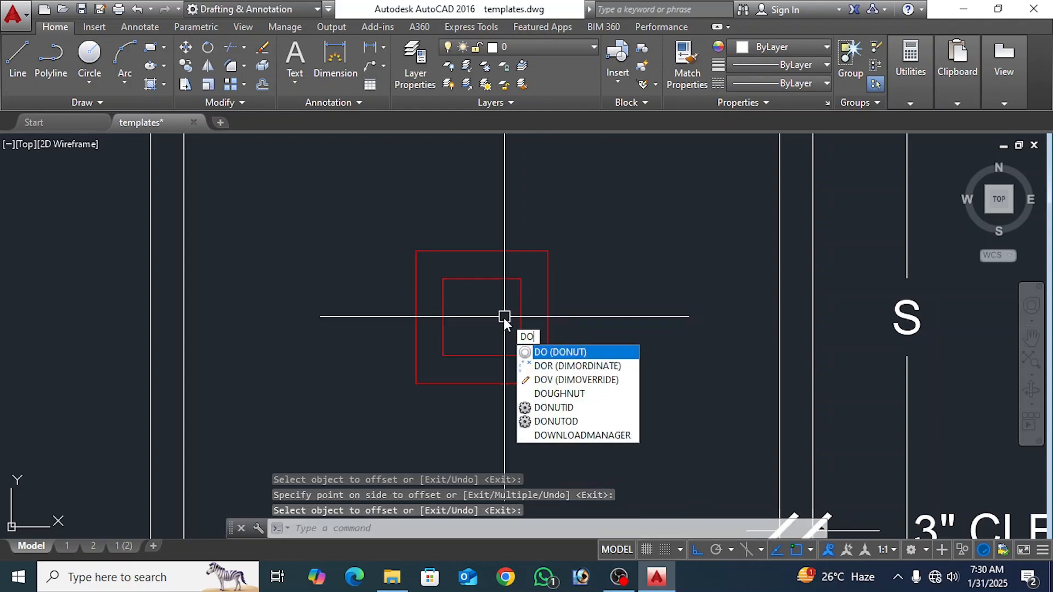
{"action": "key", "text": "Return"}
{"action": "key", "text": "Return"}
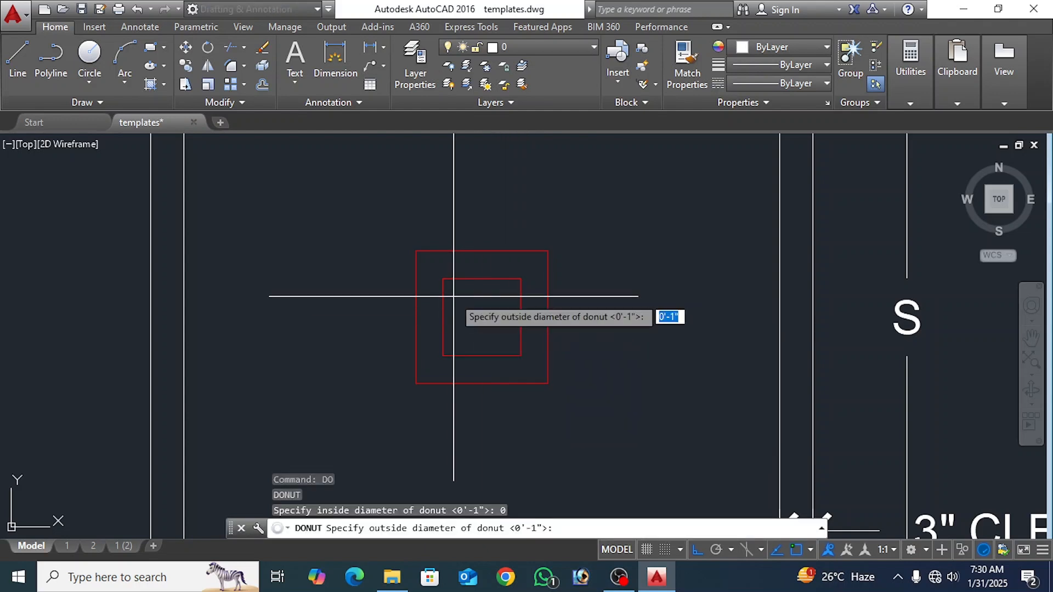
{"action": "key", "text": "Return"}
{"action": "scroll", "coordinate": [450, 291], "scroll_direction": "up", "scroll_amount": 5}
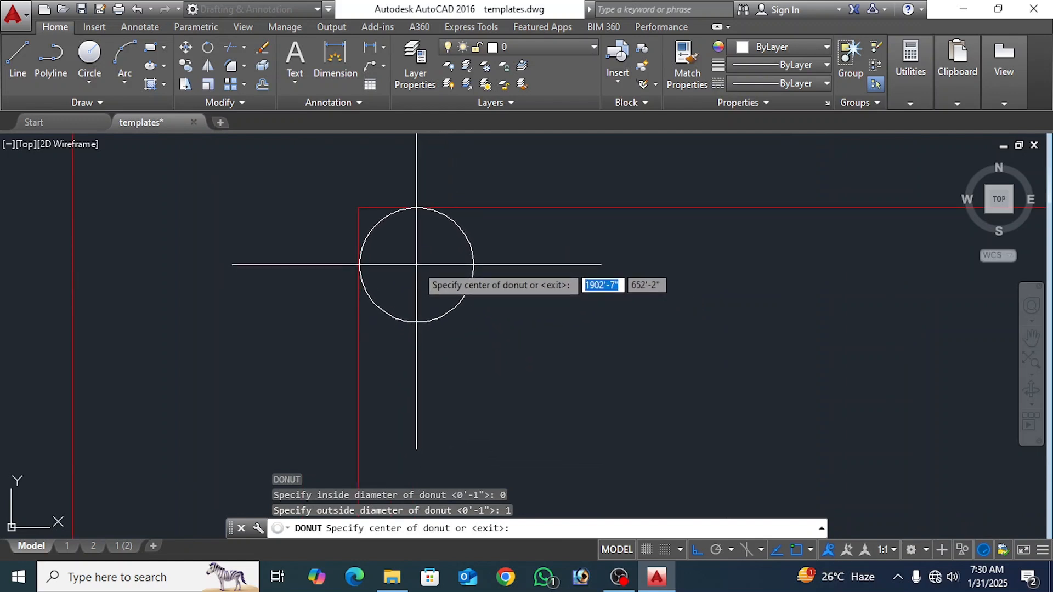
{"action": "left_click", "coordinate": [416, 265]}
{"action": "scroll", "coordinate": [417, 265], "scroll_direction": "down", "scroll_amount": 4}
{"action": "scroll", "coordinate": [656, 263], "scroll_direction": "up", "scroll_amount": 4}
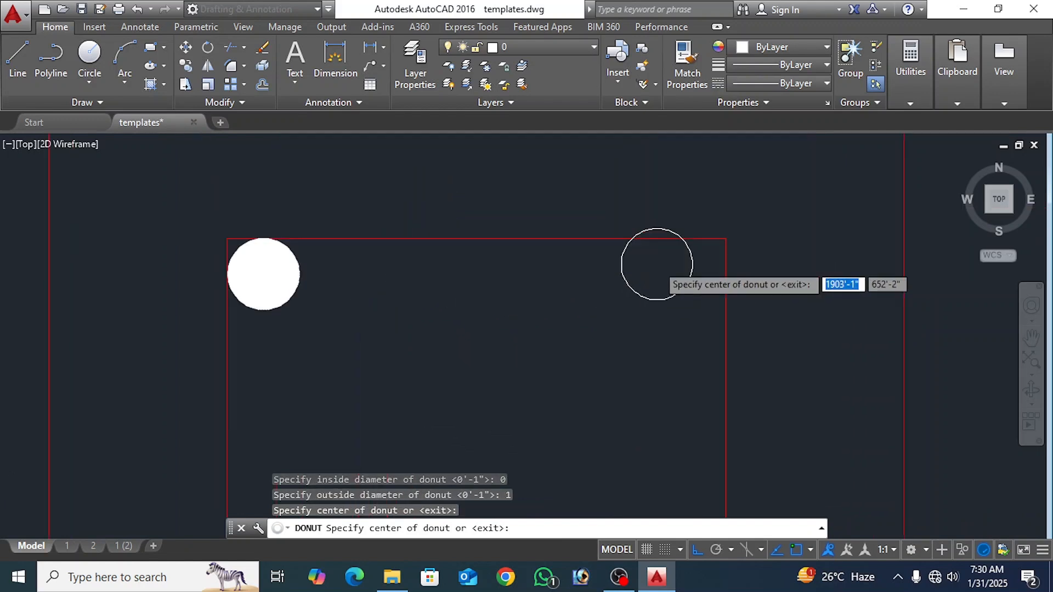
{"action": "left_click", "coordinate": [706, 282]}
{"action": "key", "text": "Return"}
Step: Mirror the two donuts across the column's horizontal centreline into the lower corners, keeping the originals
{"action": "scroll", "coordinate": [661, 221], "scroll_direction": "down", "scroll_amount": 4}
{"action": "left_click", "coordinate": [679, 310]}
{"action": "left_click", "coordinate": [473, 261]}
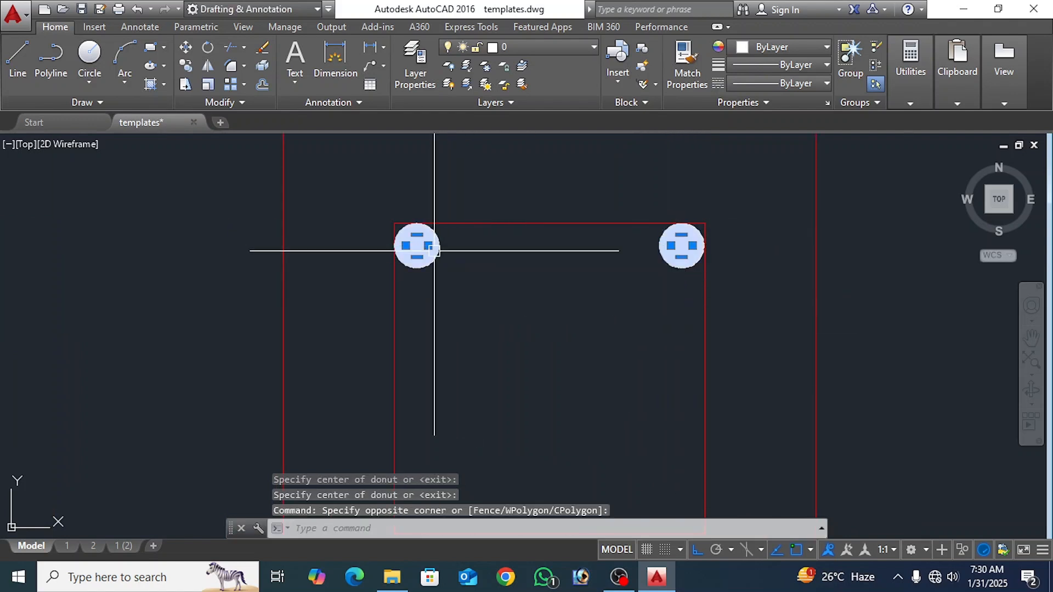
{"action": "type", "text": "nmi"}
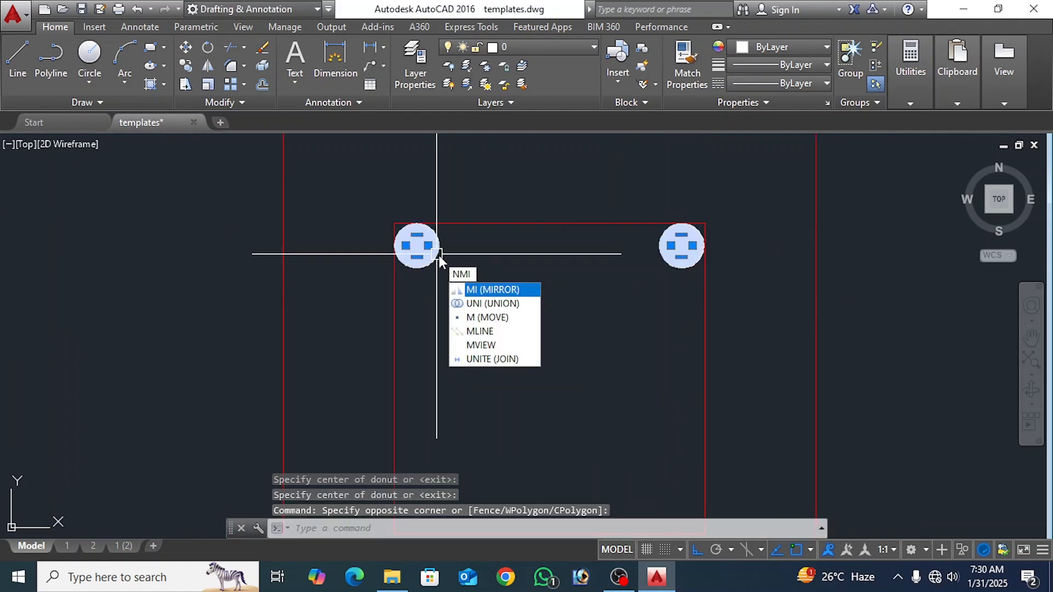
{"action": "key", "text": "BackSpace"}
{"action": "key", "text": "BackSpace"}
{"action": "key", "text": "BackSpace"}
{"action": "type", "text": "mi"}
{"action": "key", "text": "Return"}
{"action": "scroll", "coordinate": [439, 252], "scroll_direction": "down", "scroll_amount": 3}
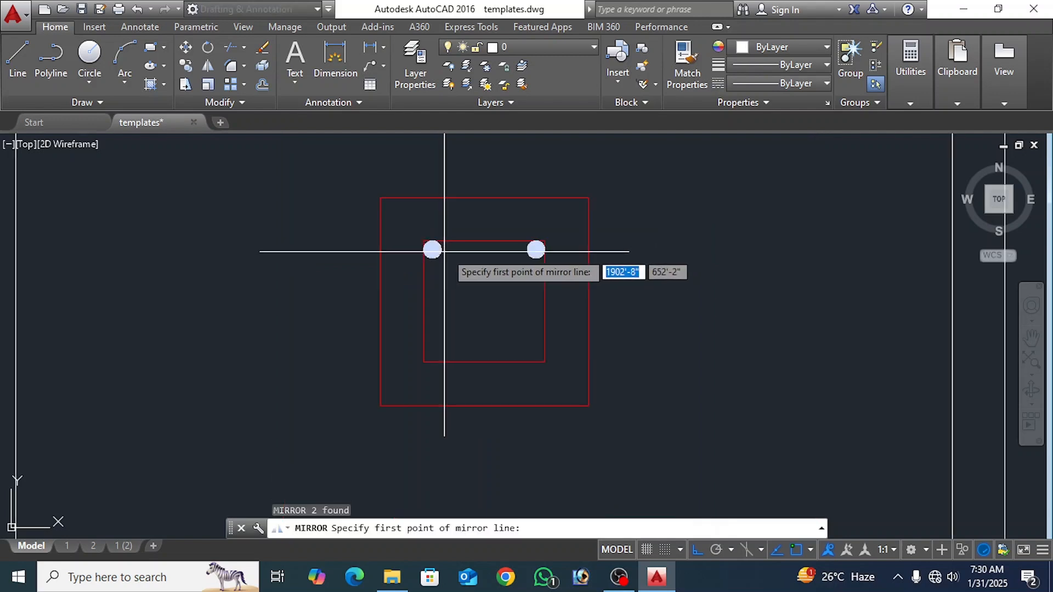
{"action": "left_click", "coordinate": [546, 301]}
{"action": "left_click", "coordinate": [668, 304]}
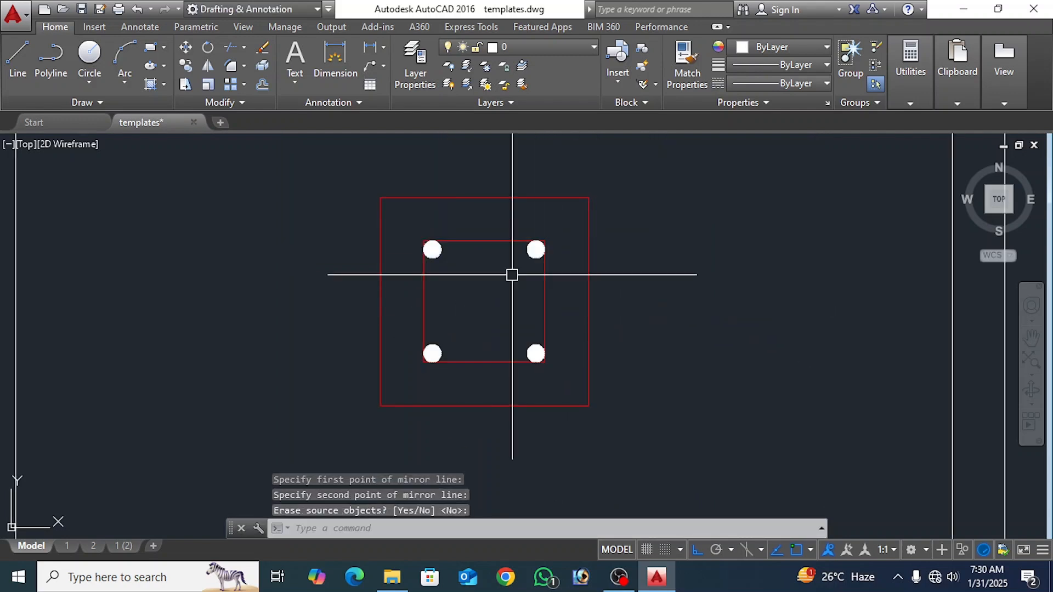
Step: Draw a diagonal line from the column's upper right corner to the footing's outer upper right corner
{"action": "scroll", "coordinate": [510, 275], "scroll_direction": "up", "scroll_amount": 3}
{"action": "scroll", "coordinate": [536, 318], "scroll_direction": "down", "scroll_amount": 9}
{"action": "scroll", "coordinate": [538, 297], "scroll_direction": "up", "scroll_amount": 4}
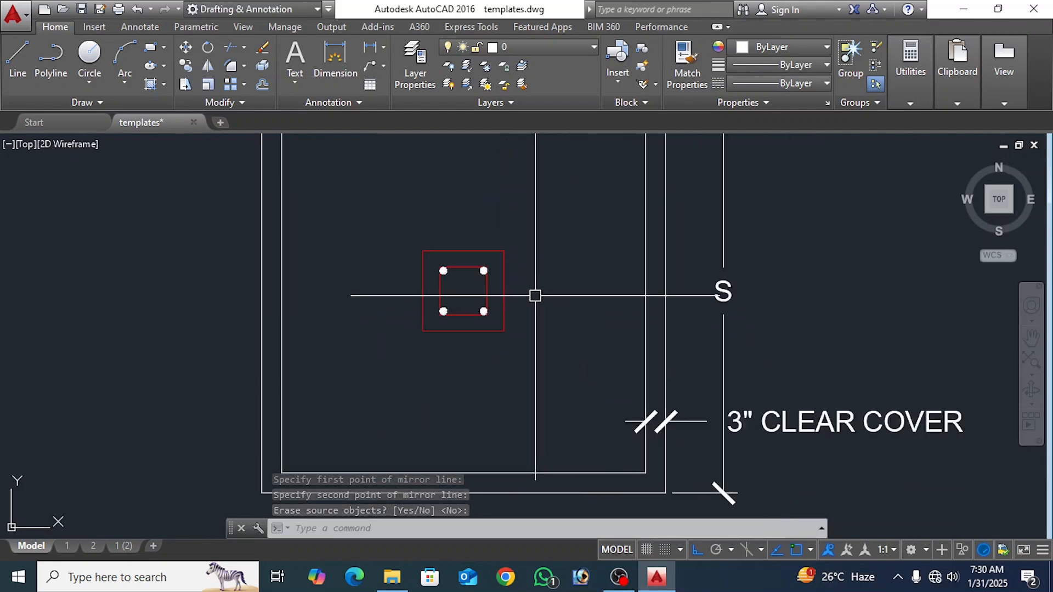
{"action": "scroll", "coordinate": [544, 329], "scroll_direction": "down", "scroll_amount": 2}
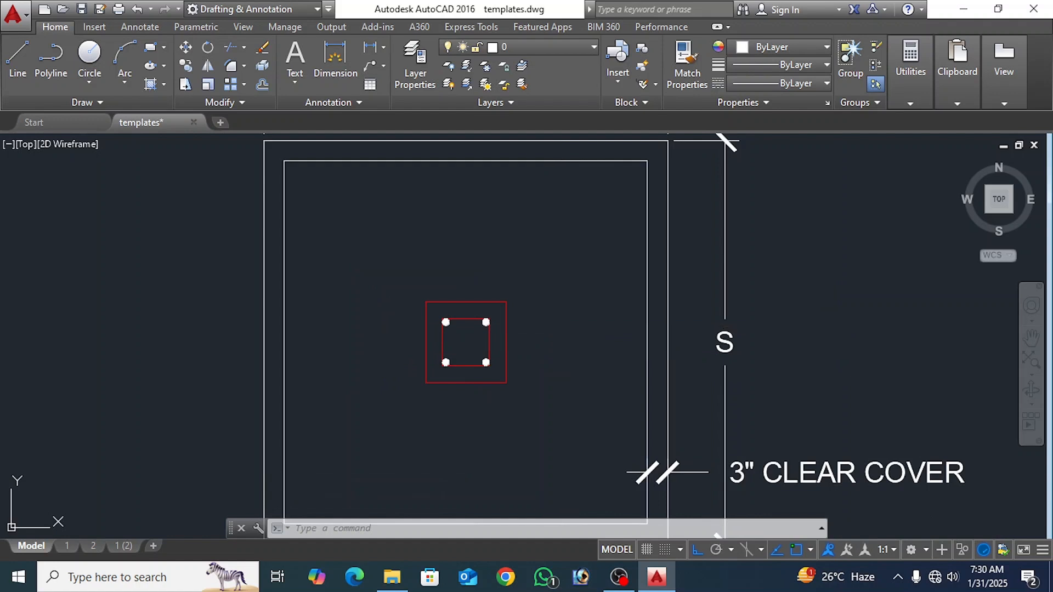
{"action": "type", "text": "l"}
{"action": "key", "text": "Return"}
{"action": "left_click", "coordinate": [506, 301]}
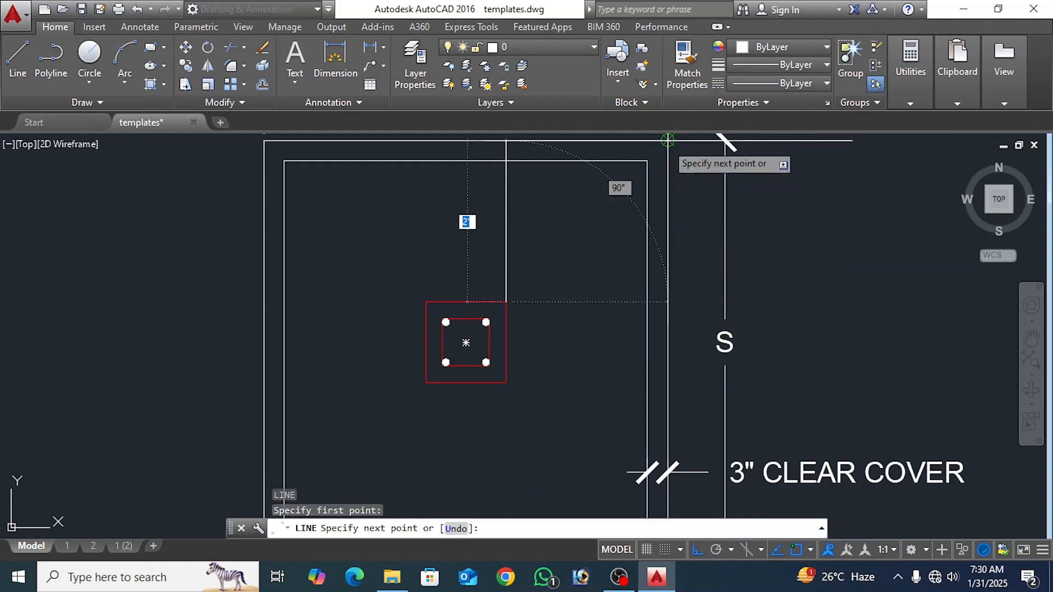
{"action": "left_click", "coordinate": [667, 140]}
{"action": "key", "text": "Return"}
Step: Mirror the diagonal line across the column's vertical centreline, keeping the original
{"action": "left_click", "coordinate": [581, 242]}
{"action": "left_click", "coordinate": [542, 237]}
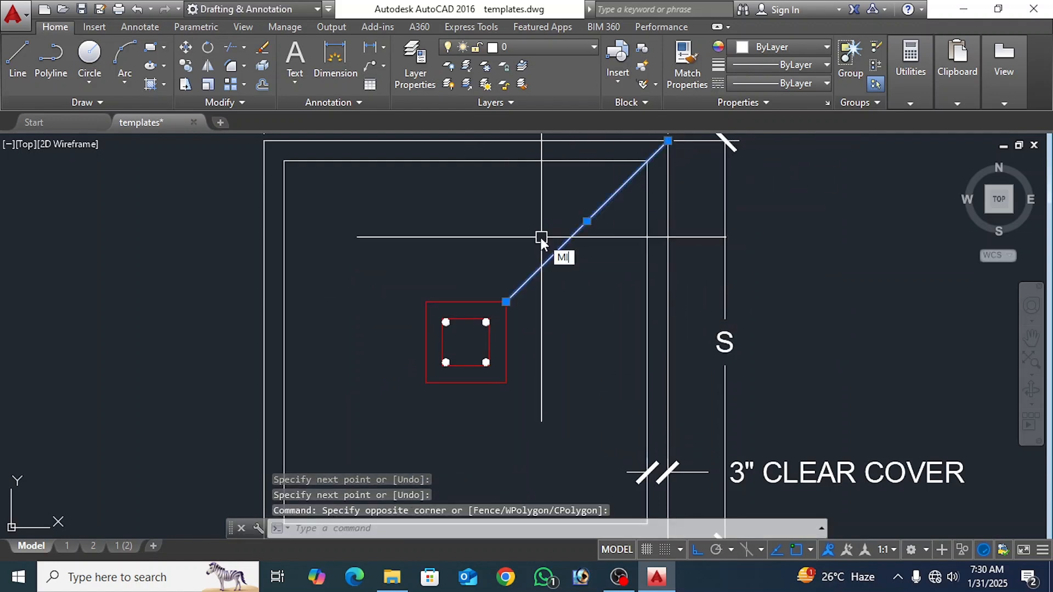
{"action": "type", "text": "mi"}
{"action": "key", "text": "Return"}
{"action": "left_click", "coordinate": [465, 301]}
{"action": "left_click", "coordinate": [473, 250]}
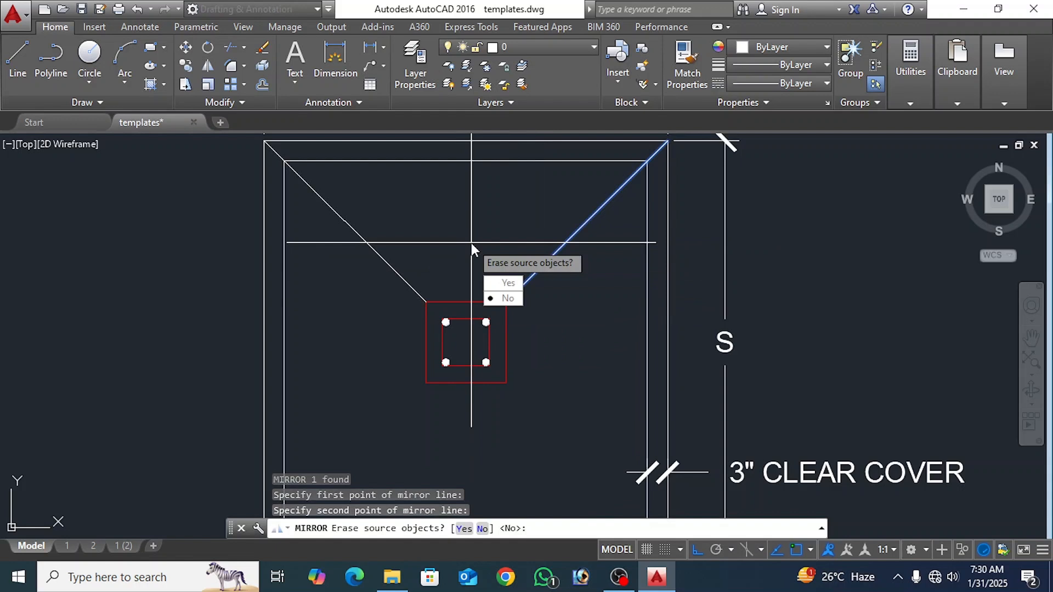
Step: Mirror both upper diagonals across the column's horizontal centreline to the footing's lower corners, keeping the originals
{"action": "left_click", "coordinate": [571, 253]}
{"action": "left_click", "coordinate": [369, 238]}
{"action": "key", "text": "Return"}
{"action": "scroll", "coordinate": [410, 248], "scroll_direction": "down", "scroll_amount": 2}
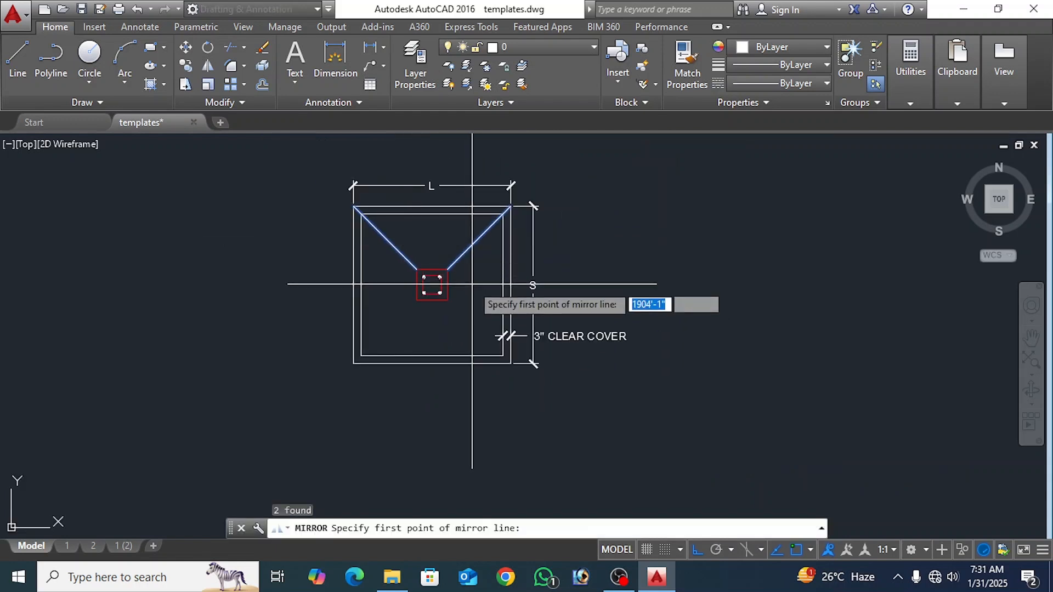
{"action": "left_click", "coordinate": [432, 285]}
{"action": "left_click", "coordinate": [477, 284]}
{"action": "key", "text": "Return"}
Step: Draw a horizontal reinforcement line across the inner footing outline, just below its upper edge
{"action": "scroll", "coordinate": [477, 285], "scroll_direction": "up", "scroll_amount": 4}
{"action": "middle_click_drag", "start_coordinate": [477, 285], "coordinate": [548, 339]}
{"action": "scroll", "coordinate": [527, 325], "scroll_direction": "down", "scroll_amount": 2}
{"action": "scroll", "coordinate": [431, 249], "scroll_direction": "up", "scroll_amount": 4}
{"action": "scroll", "coordinate": [431, 249], "scroll_direction": "down", "scroll_amount": 2}
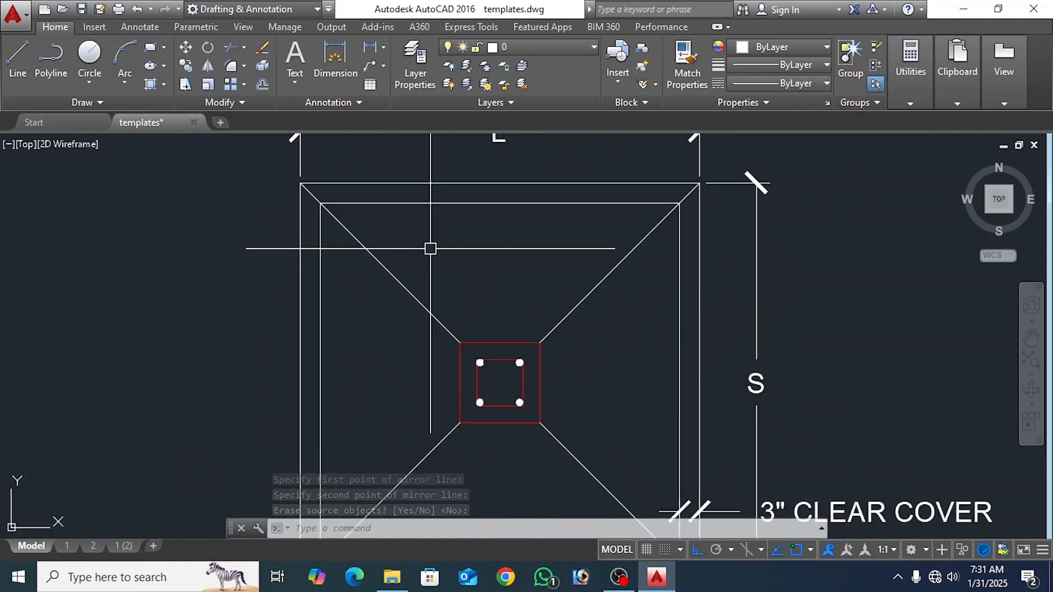
{"action": "type", "text": "l"}
{"action": "key", "text": "Return"}
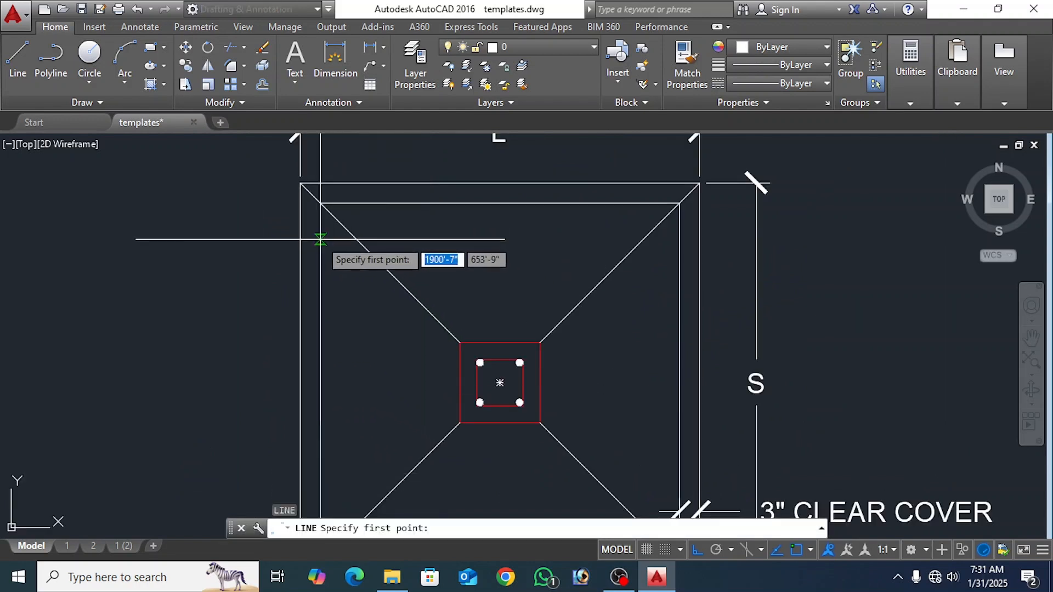
{"action": "left_click", "coordinate": [321, 239]}
{"action": "left_click", "coordinate": [679, 238]}
{"action": "key", "text": "Return"}
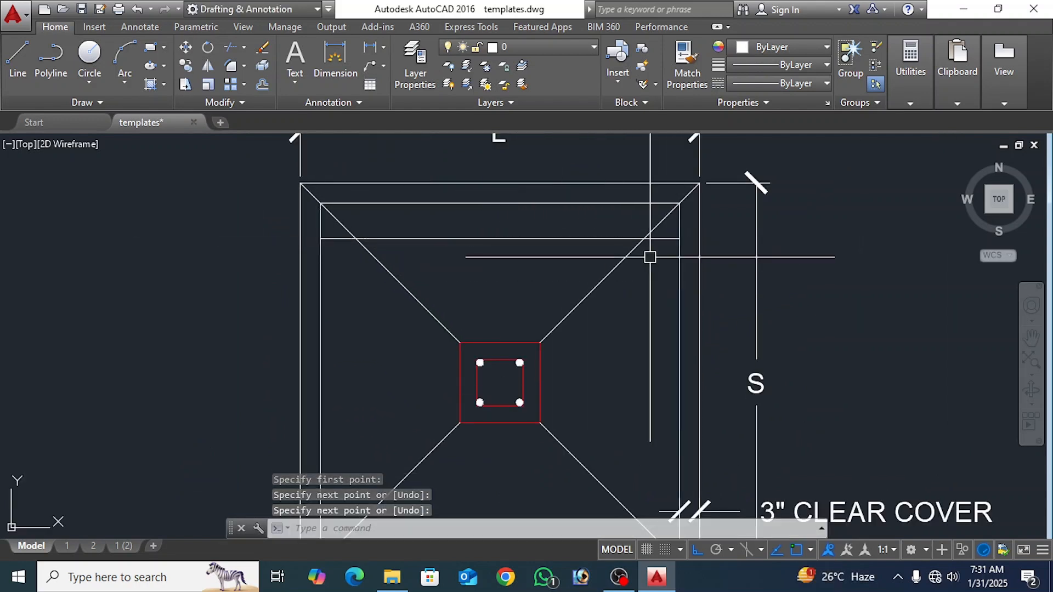
Step: Draw a vertical reinforcement line from the upper to the lower edge of the inner footing outline, near its right side
{"action": "scroll", "coordinate": [641, 241], "scroll_direction": "up", "scroll_amount": 2}
{"action": "key", "text": "Return"}
{"action": "left_click", "coordinate": [641, 175]}
{"action": "scroll", "coordinate": [642, 181], "scroll_direction": "down", "scroll_amount": 3}
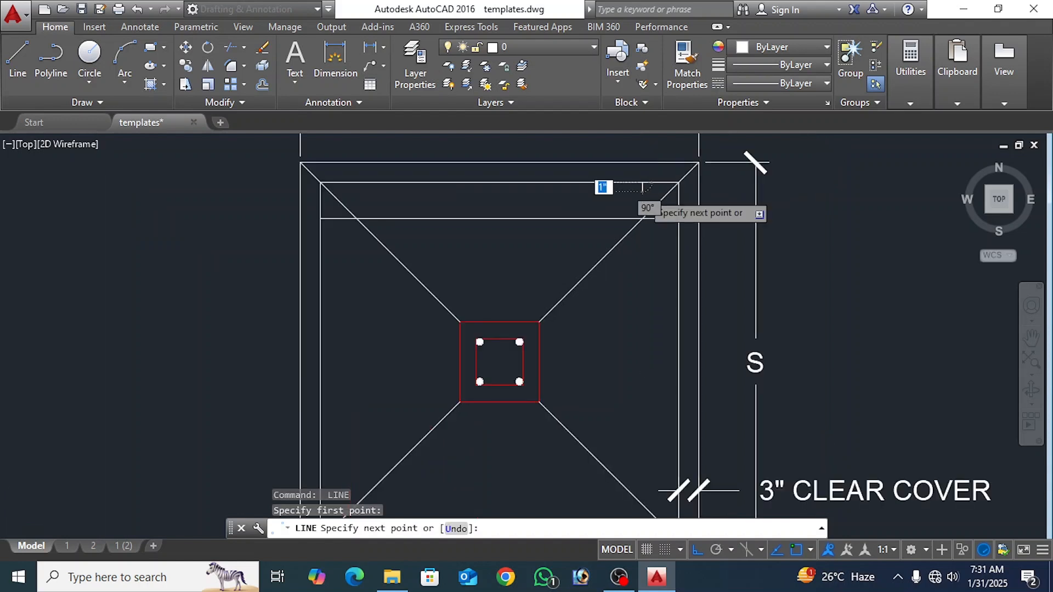
{"action": "left_click", "coordinate": [640, 411]}
{"action": "key", "text": "Return"}
{"action": "scroll", "coordinate": [549, 222], "scroll_direction": "up", "scroll_amount": 3}
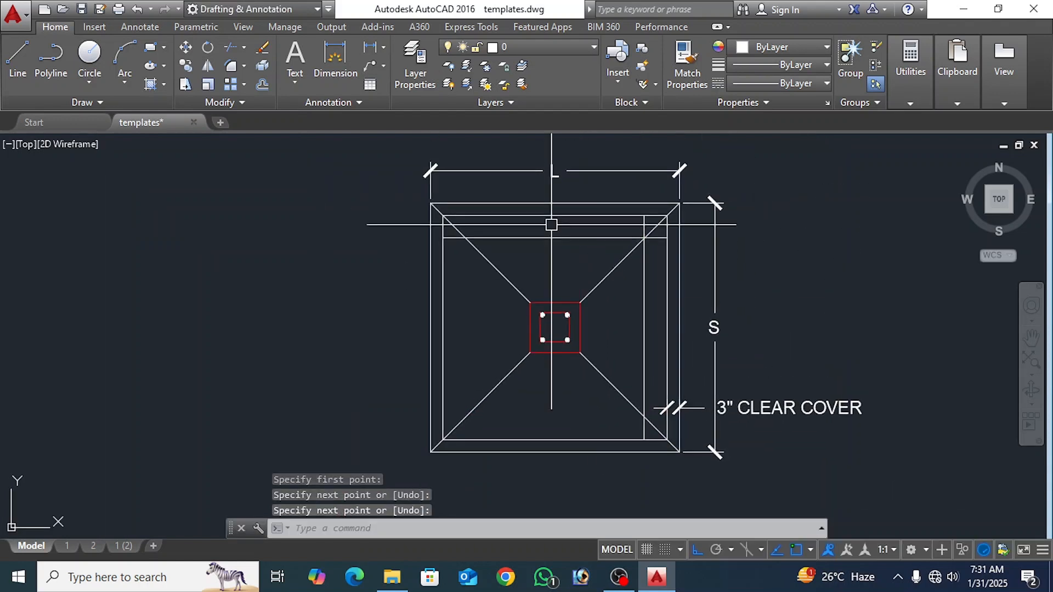
Step: Add the multiline text "S Reinforcement" just above the horizontal reinforcement line
{"action": "type", "text": "t"}
{"action": "key", "text": "Return"}
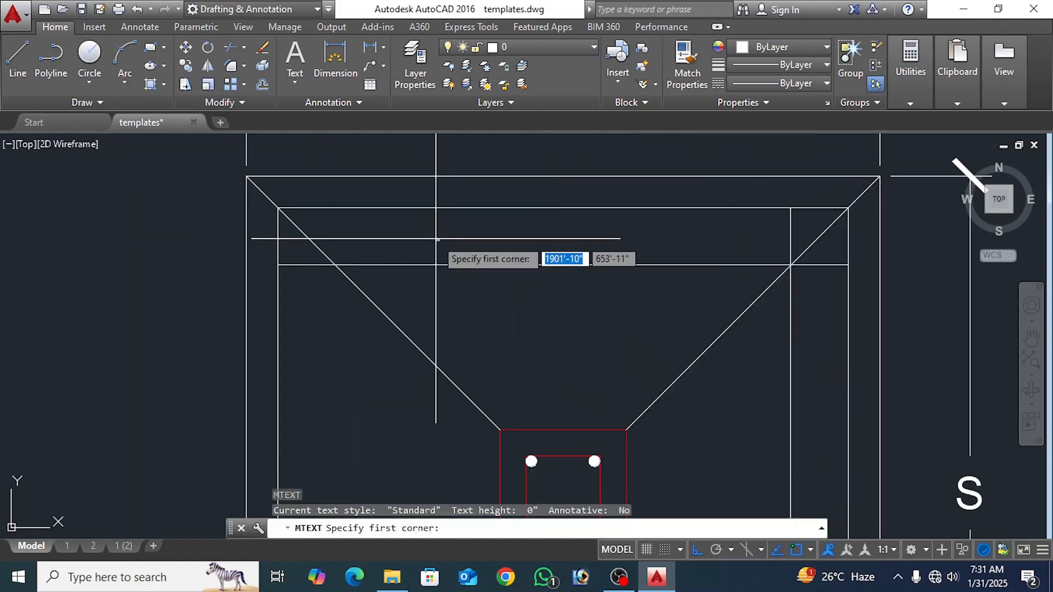
{"action": "left_click", "coordinate": [436, 232]}
{"action": "left_click", "coordinate": [714, 250]}
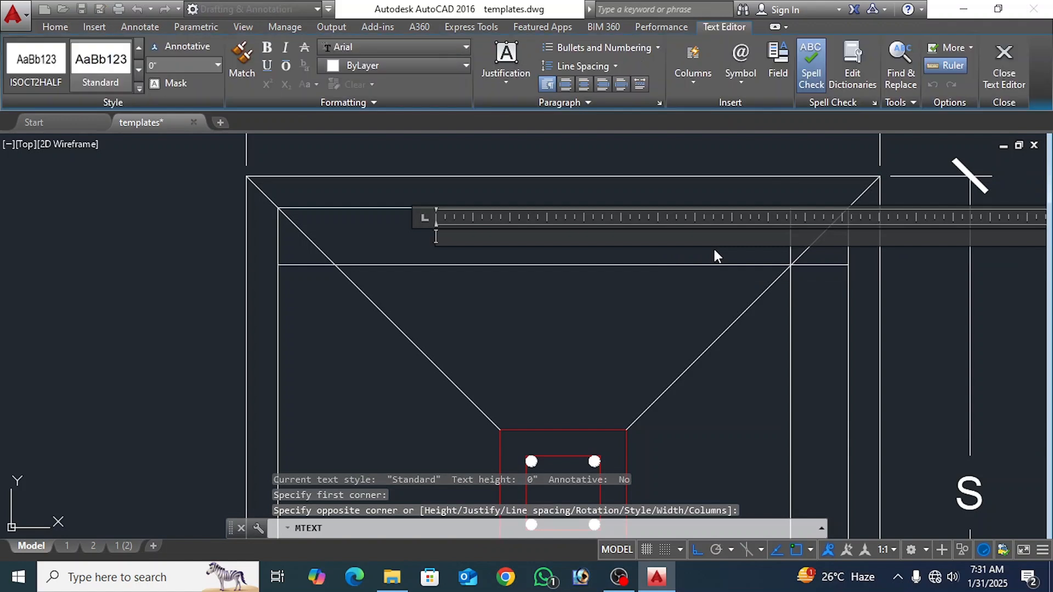
{"action": "scroll", "coordinate": [714, 251], "scroll_direction": "down", "scroll_amount": 2}
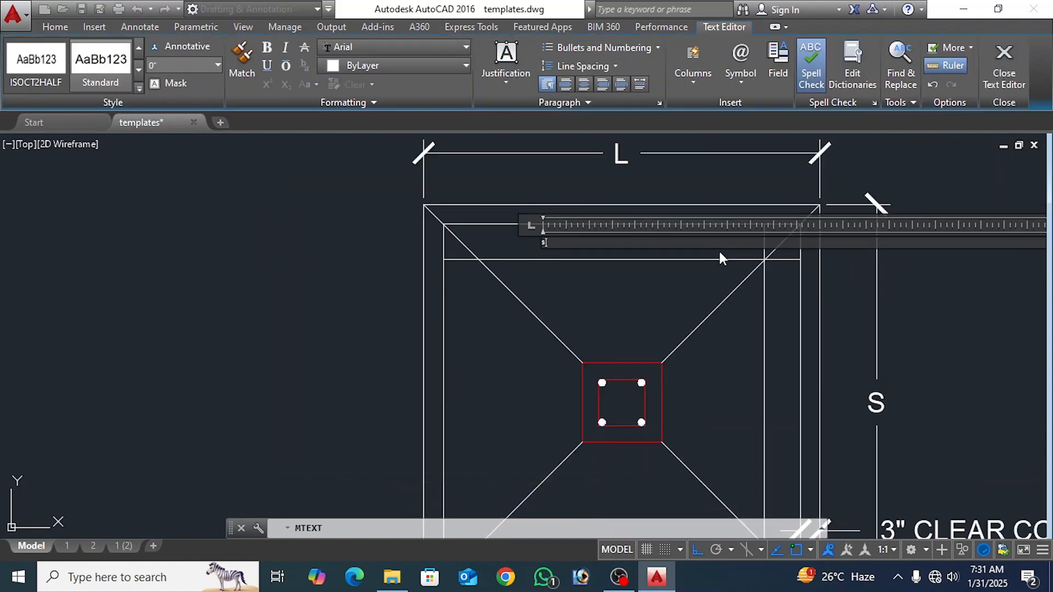
{"action": "type", "text": "S RE"}
{"action": "key", "text": "BackSpace"}
{"action": "type", "text": "einforcement"}
{"action": "left_click", "coordinate": [641, 309]}
Step: Set the text height of the "S Reinforcement" label to 2"
{"action": "scroll", "coordinate": [533, 221], "scroll_direction": "up", "scroll_amount": 5}
{"action": "left_click", "coordinate": [628, 285]}
{"action": "left_click", "coordinate": [577, 252]}
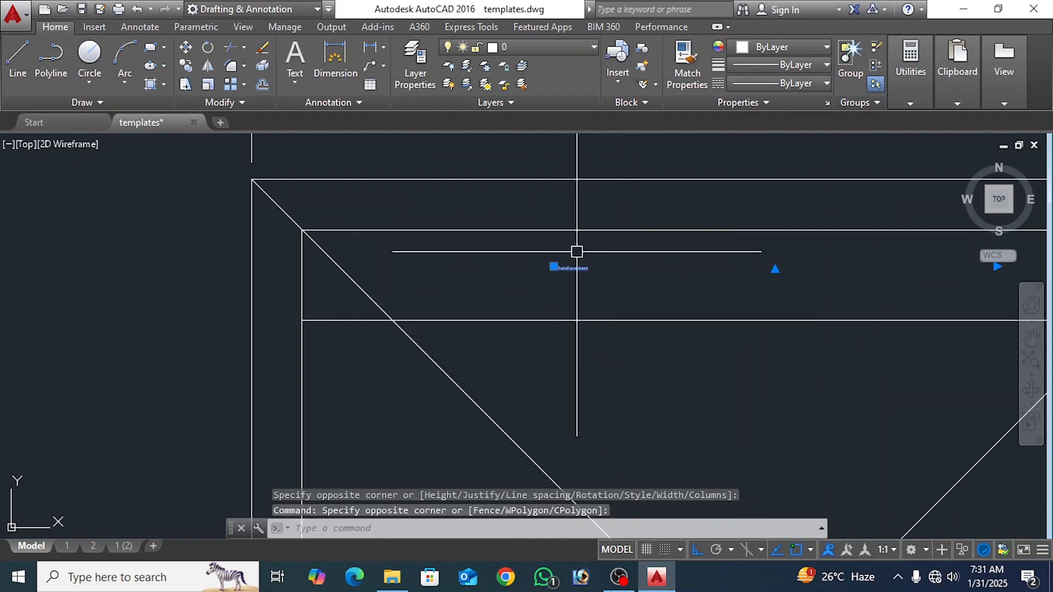
{"action": "type", "text": "PR"}
{"action": "key", "text": "Return"}
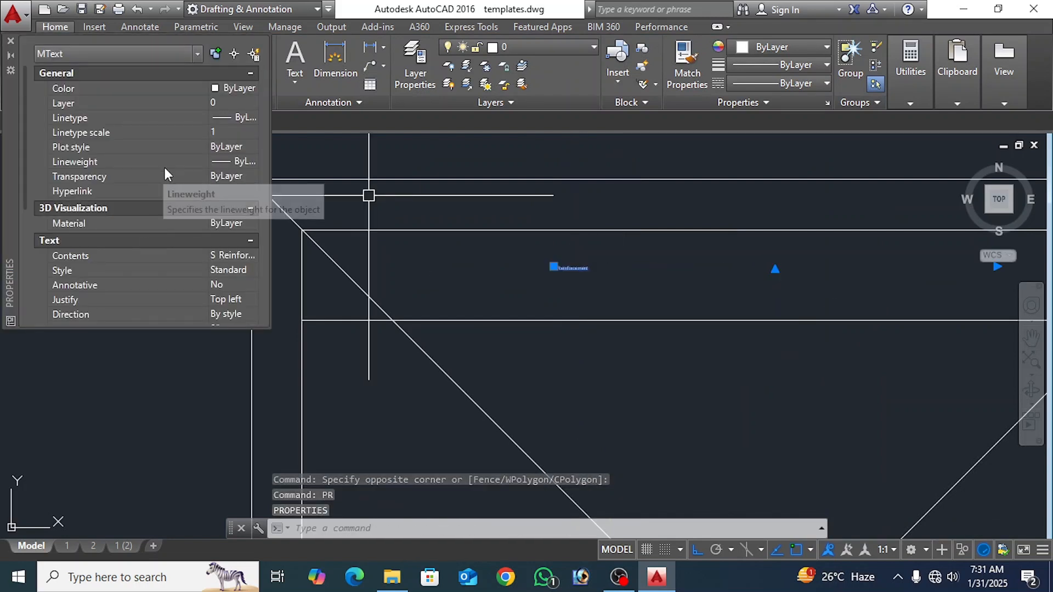
{"action": "scroll", "coordinate": [165, 174], "scroll_direction": "down", "scroll_amount": 4}
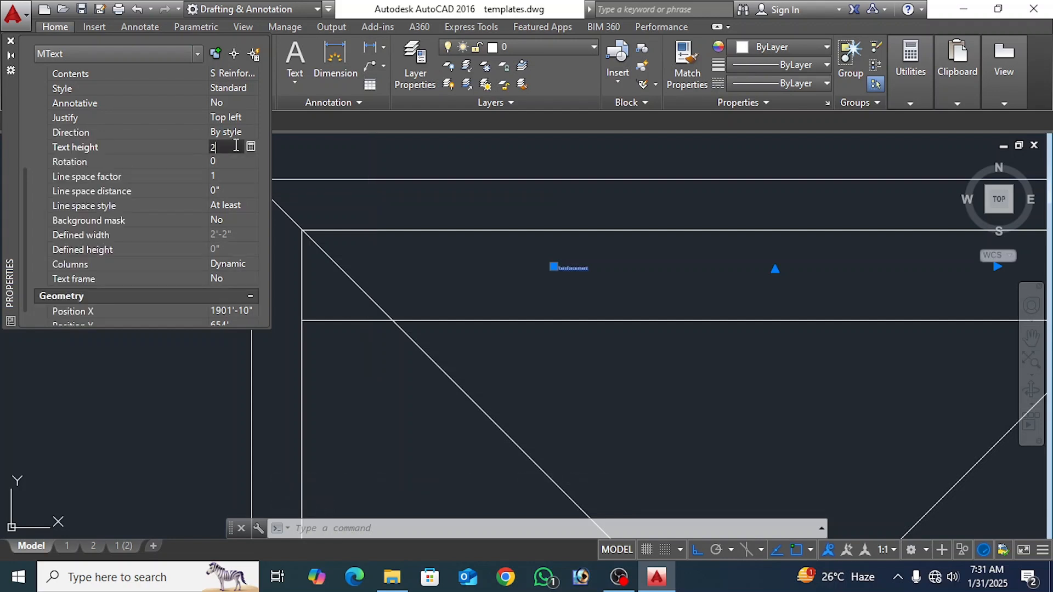
{"action": "key", "text": "Tab"}
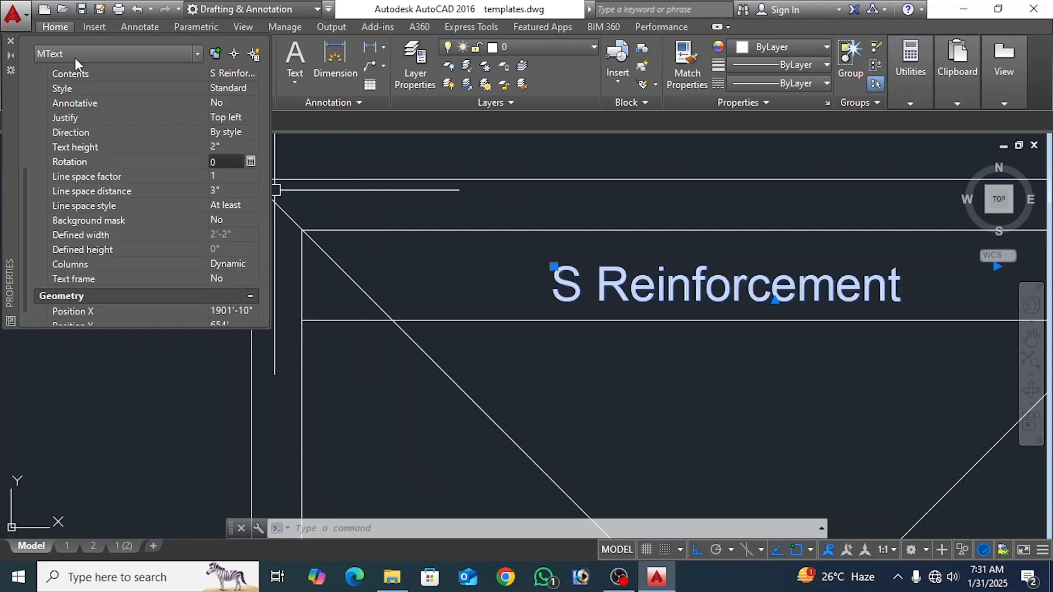
{"action": "left_click", "coordinate": [10, 41]}
{"action": "left_click", "coordinate": [460, 275]}
{"action": "scroll", "coordinate": [449, 273], "scroll_direction": "down", "scroll_amount": 3}
{"action": "left_click", "coordinate": [450, 272]}
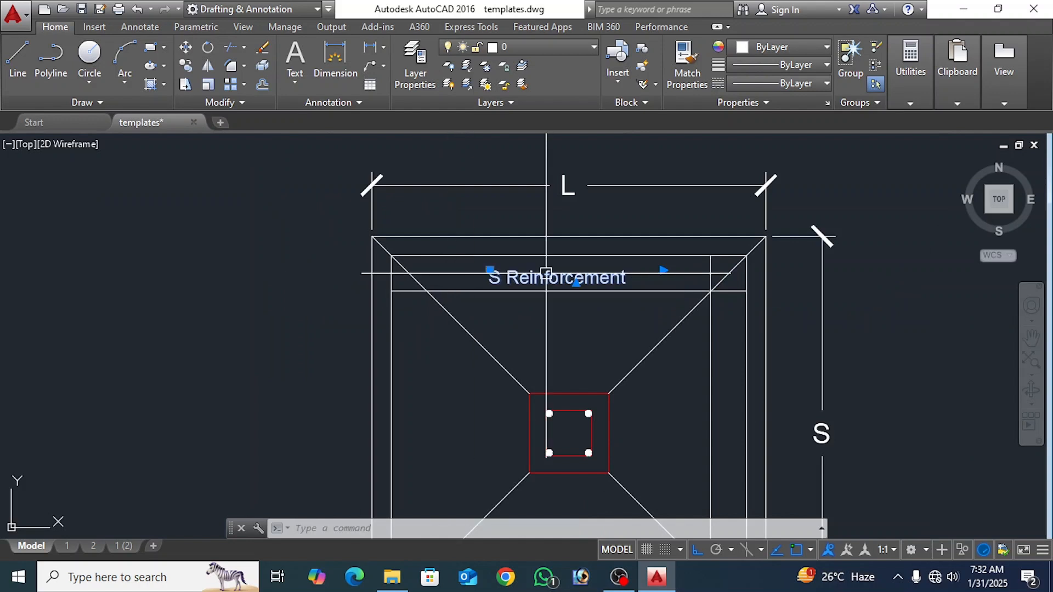
{"action": "key", "text": "Escape"}
Step: Copy the "S Reinforcement" label and paste it beside the vertical reinforcement line
{"action": "middle_click_drag", "start_coordinate": [662, 308], "coordinate": [576, 280]}
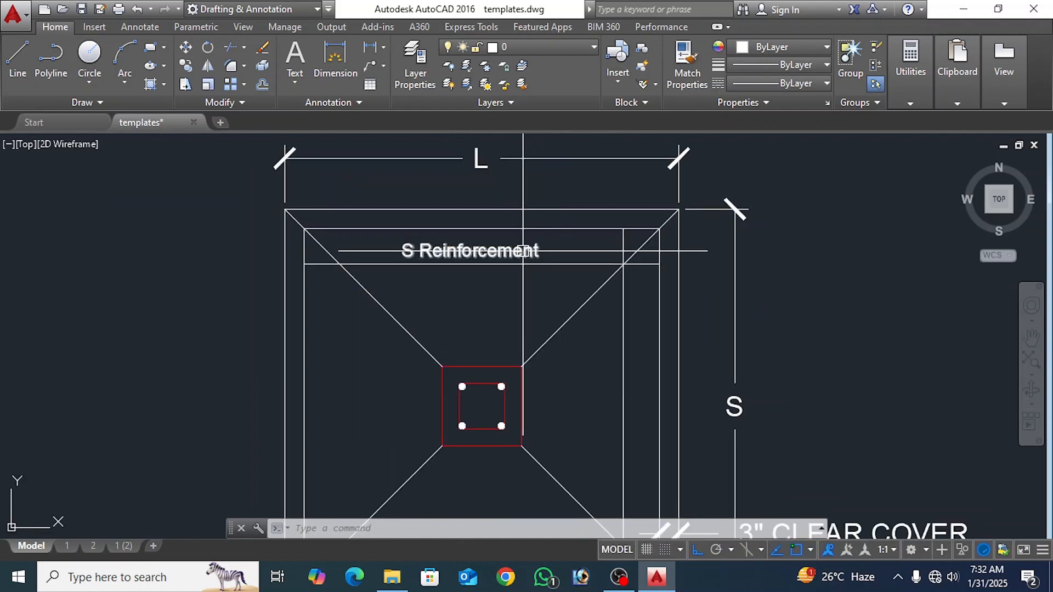
{"action": "key", "text": "ctrl+c"}
{"action": "key", "text": "ctrl+v"}
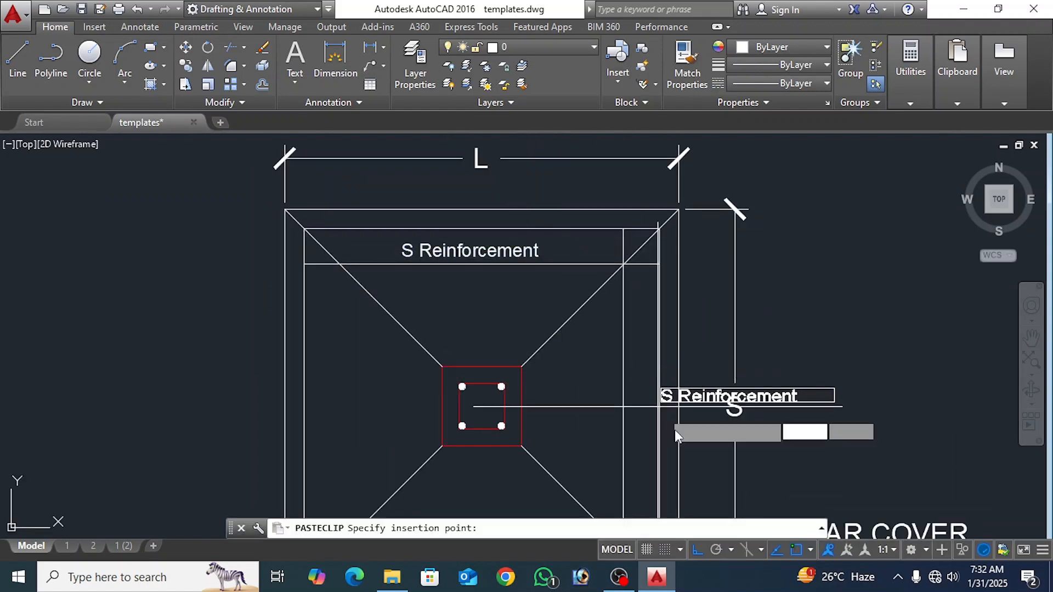
{"action": "left_click", "coordinate": [639, 432]}
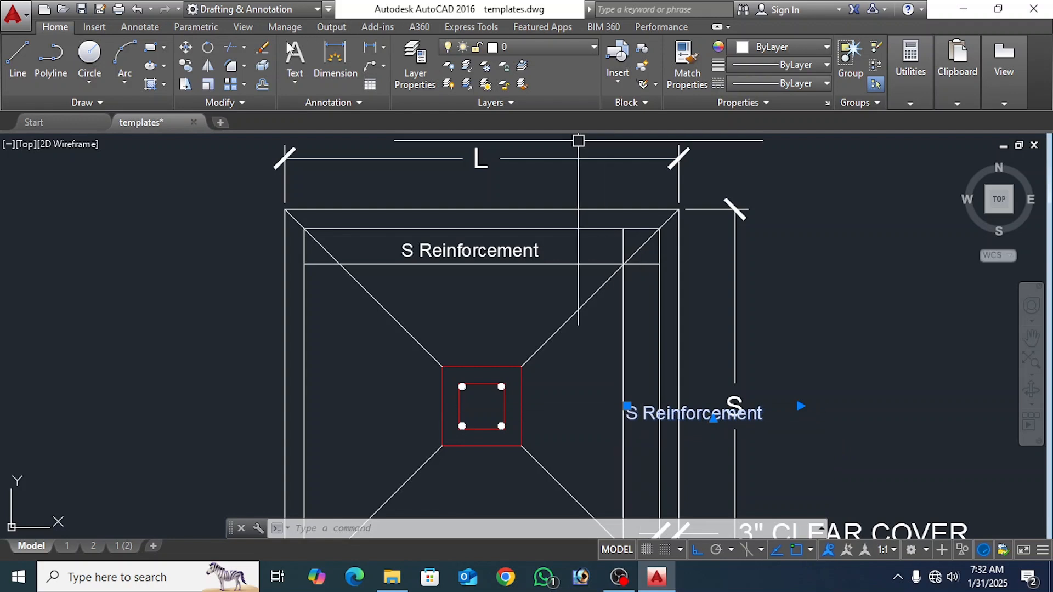
Step: Rotate the copied label so it reads downward along the vertical reinforcement line
{"action": "left_click", "coordinate": [646, 415]}
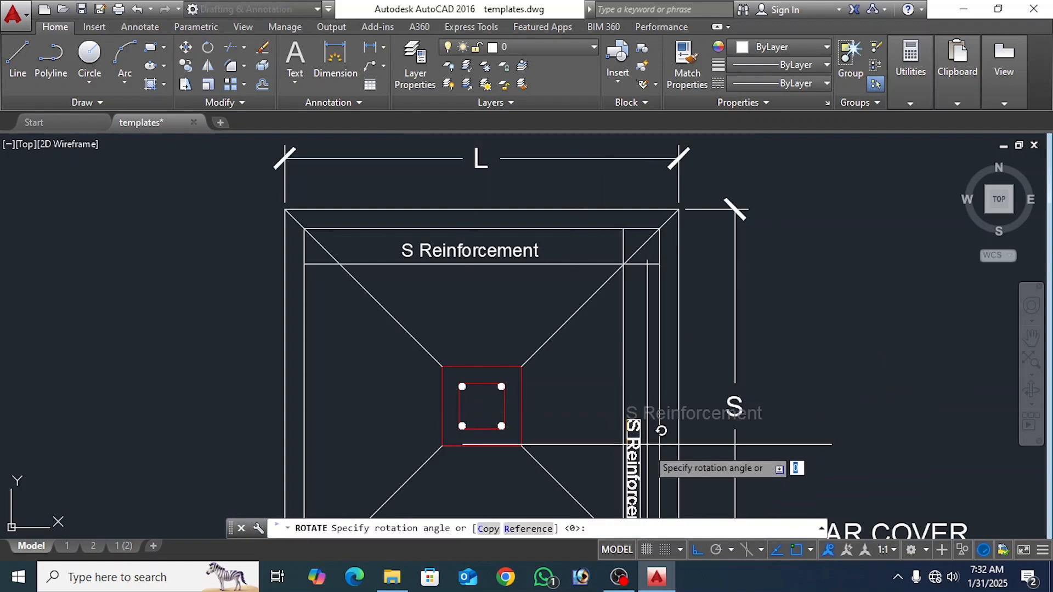
{"action": "left_click", "coordinate": [643, 472]}
{"action": "middle_click_drag", "start_coordinate": [642, 418], "coordinate": [620, 294]}
Step: Move the rotated label straight up so it sits about midway along the vertical reinforcement line
{"action": "left_click", "coordinate": [615, 308]}
{"action": "type", "text": "m"}
{"action": "key", "text": "space"}
{"action": "scroll", "coordinate": [748, 385], "scroll_direction": "down", "scroll_amount": 2}
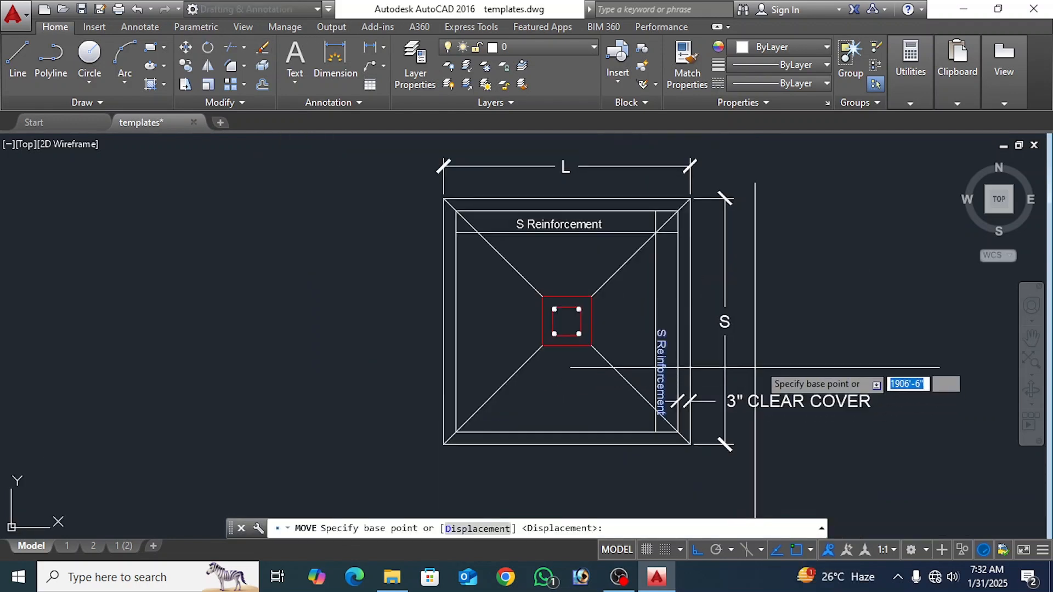
{"action": "left_click", "coordinate": [772, 347]}
{"action": "left_click", "coordinate": [772, 301]}
Step: Change the rotated label's text to "L Reinforcement"
{"action": "scroll", "coordinate": [678, 307], "scroll_direction": "up", "scroll_amount": 4}
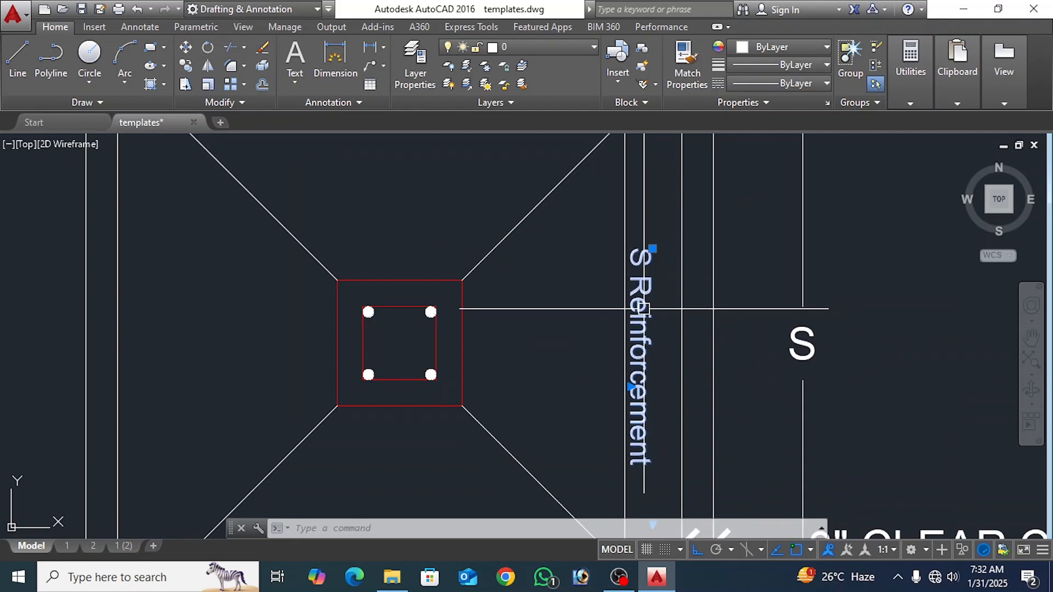
{"action": "double_click", "coordinate": [643, 311]}
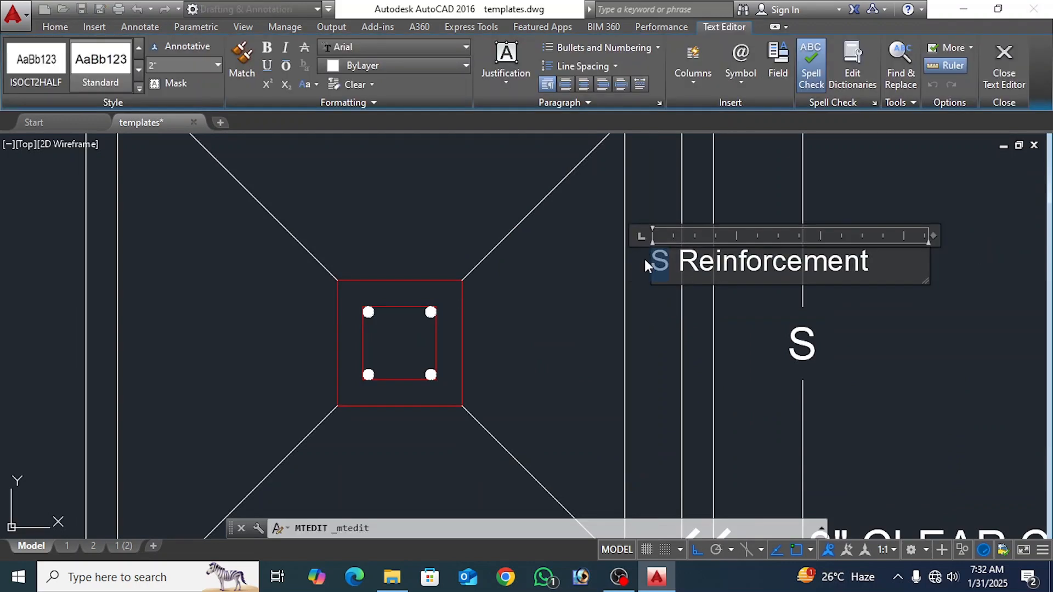
{"action": "type", "text": "L"}
{"action": "left_click", "coordinate": [601, 292]}
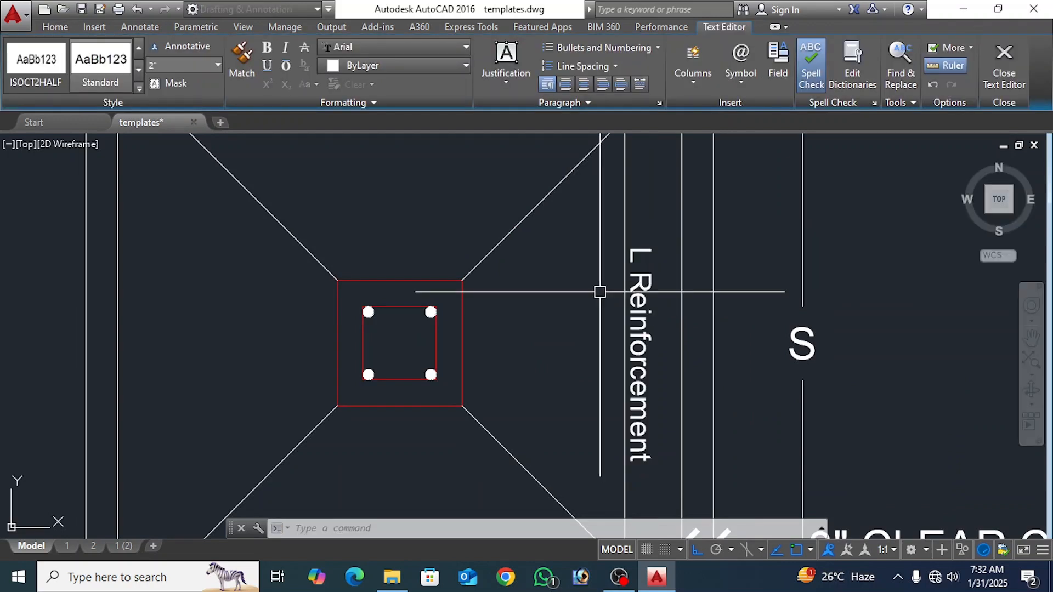
Step: Move the "L Reinforcement" label slightly to the right, clear of the vertical reinforcement line
{"action": "scroll", "coordinate": [601, 292], "scroll_direction": "down", "scroll_amount": 3}
{"action": "scroll", "coordinate": [585, 277], "scroll_direction": "up", "scroll_amount": 2}
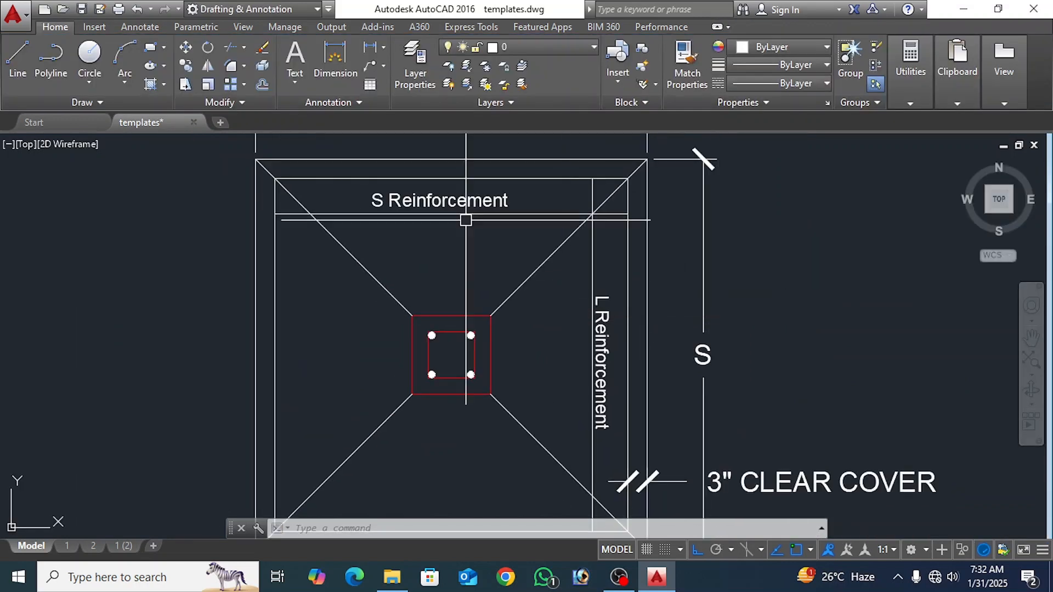
{"action": "left_click", "coordinate": [612, 339]}
{"action": "type", "text": "m"}
{"action": "key", "text": "Return"}
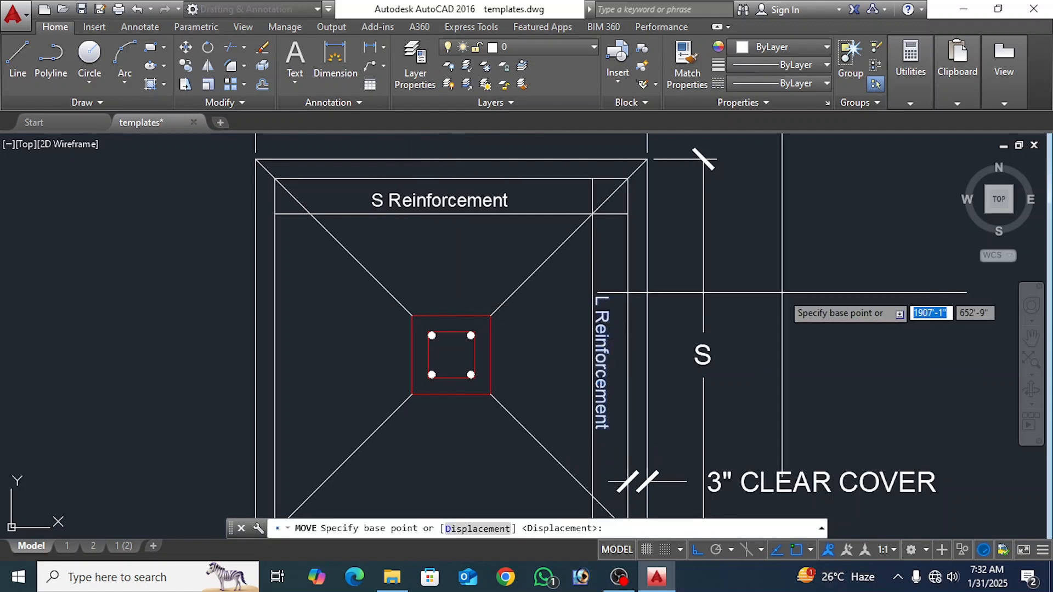
{"action": "left_click", "coordinate": [782, 293]}
{"action": "left_click", "coordinate": [790, 285]}
{"action": "scroll", "coordinate": [772, 301], "scroll_direction": "down", "scroll_amount": 3}
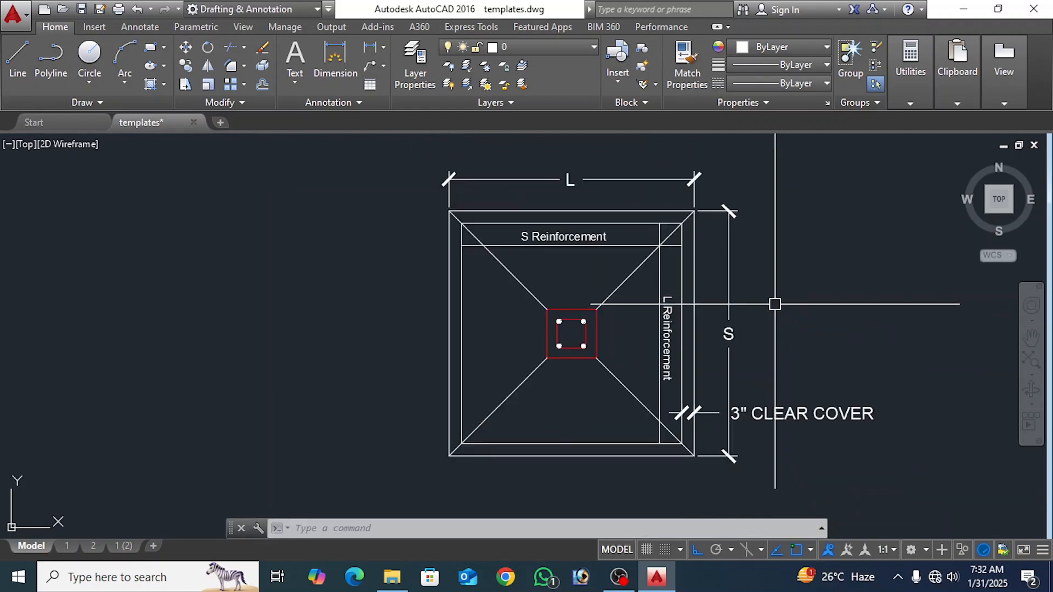
Step: Draw an L-shaped section mark outside the footing's left edge with a polyline, its horizontal leg about 6 inches long
{"action": "mouse_move", "coordinate": [718, 278]}
{"action": "middle_mouse_down"}
{"action": "mouse_move", "coordinate": [720, 321]}
{"action": "mouse_move", "coordinate": [711, 290]}
{"action": "middle_mouse_up"}
{"action": "type", "text": "pl"}
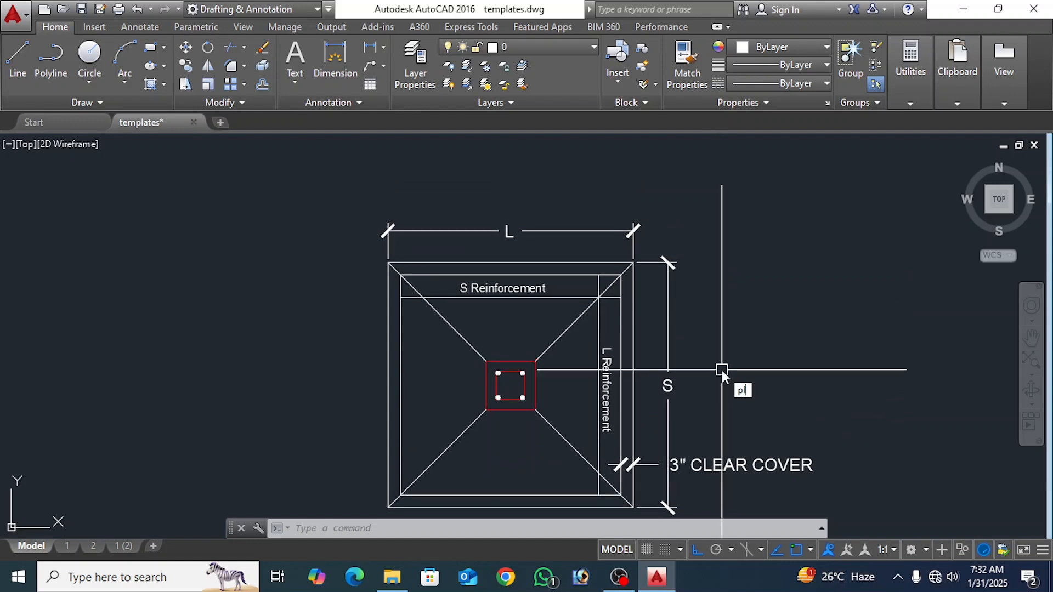
{"action": "key", "text": "Return"}
{"action": "scroll", "coordinate": [388, 404], "scroll_direction": "up", "scroll_amount": 4}
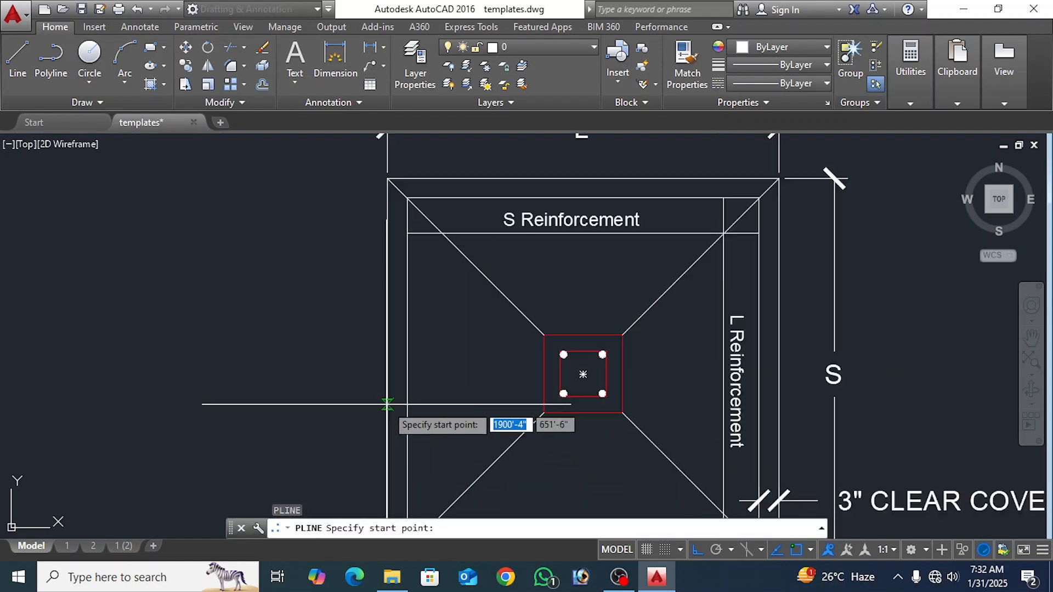
{"action": "left_click", "coordinate": [304, 314]}
{"action": "left_click", "coordinate": [304, 364]}
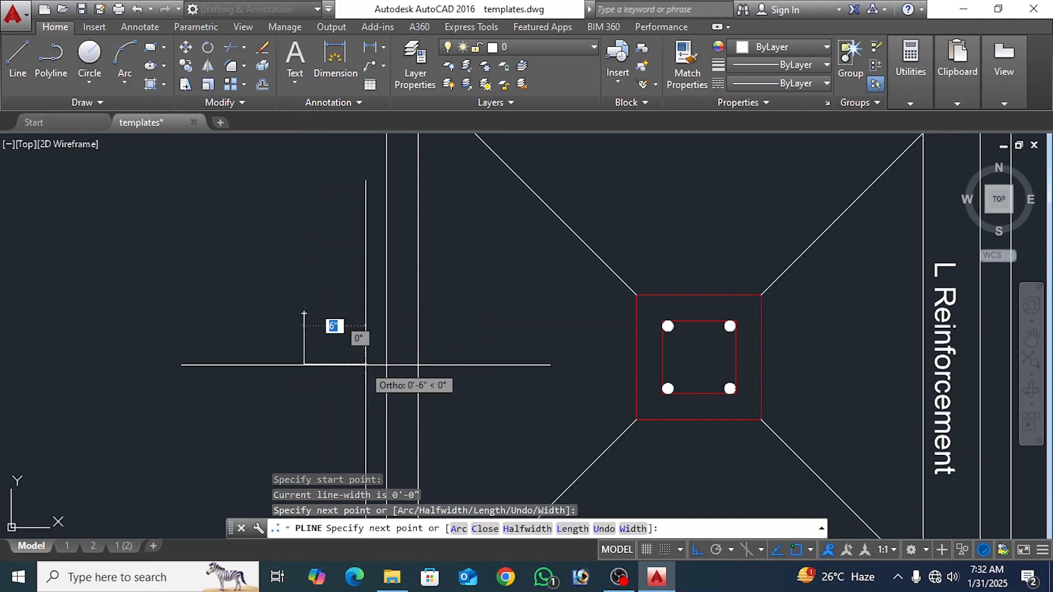
{"action": "left_click", "coordinate": [369, 363]}
{"action": "middle_click_drag", "start_coordinate": [605, 356], "coordinate": [479, 344]}
{"action": "scroll", "coordinate": [479, 344], "scroll_direction": "down", "scroll_amount": 2}
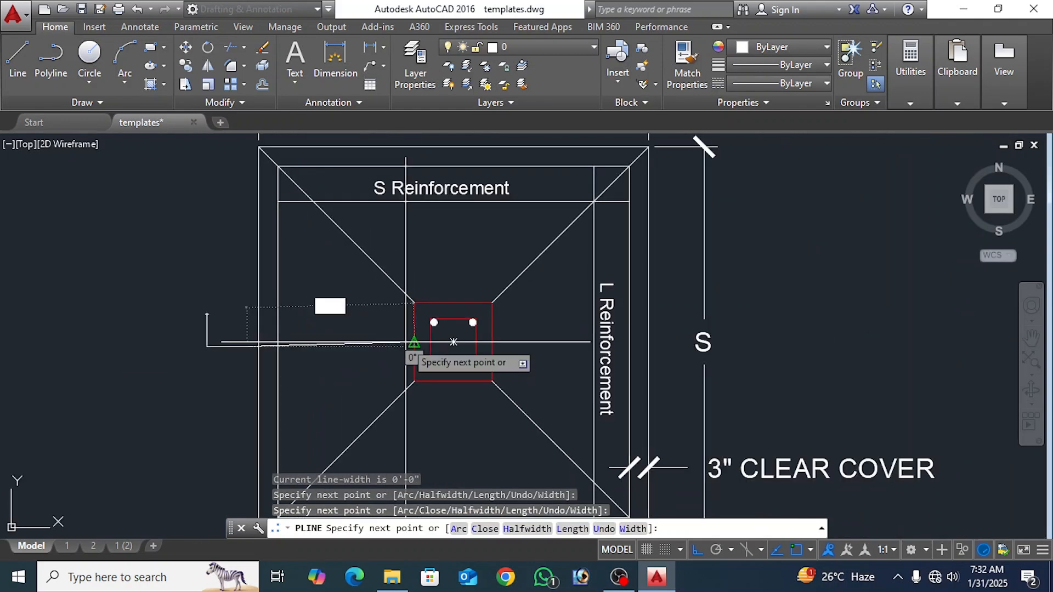
{"action": "key", "text": "Return"}
Step: Draw a mirrored L-shaped polyline section mark beyond the S dimension, level with the left section mark
{"action": "key", "text": "Return"}
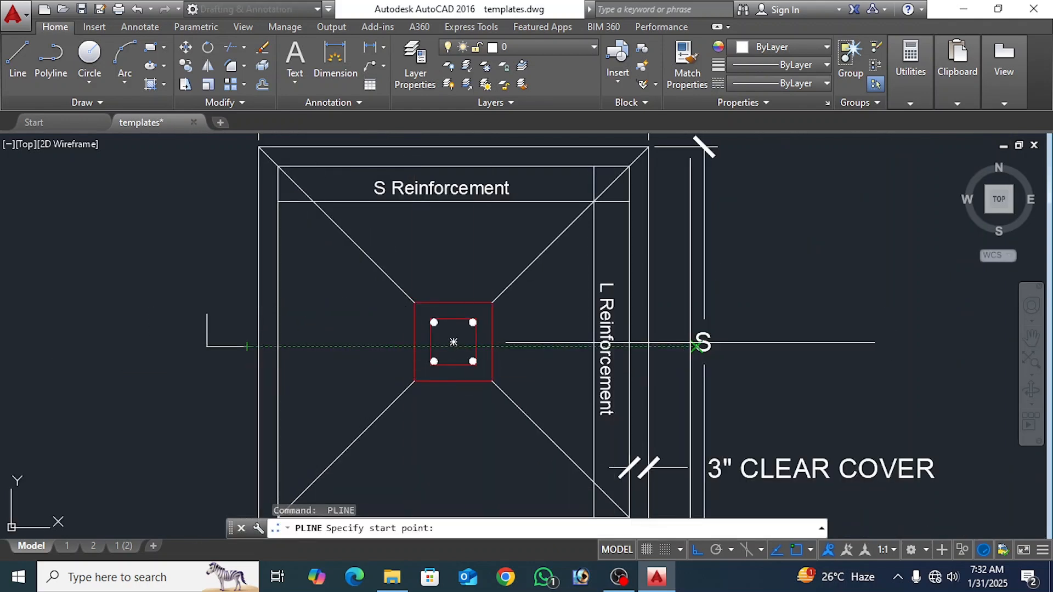
{"action": "left_click", "coordinate": [736, 347]}
{"action": "left_click", "coordinate": [783, 347]}
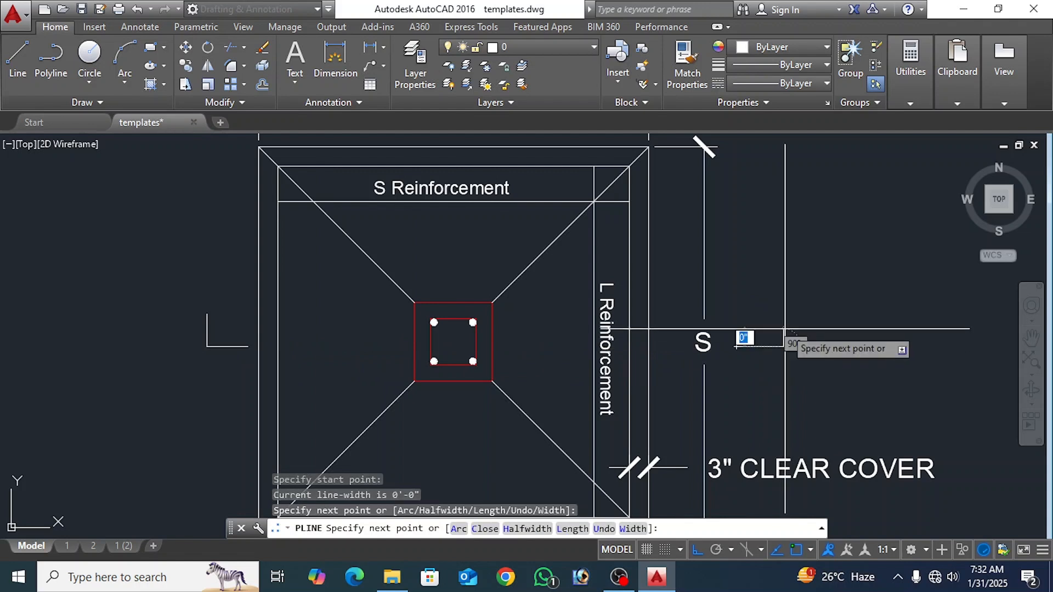
{"action": "left_click", "coordinate": [783, 312]}
{"action": "key", "text": "Return"}
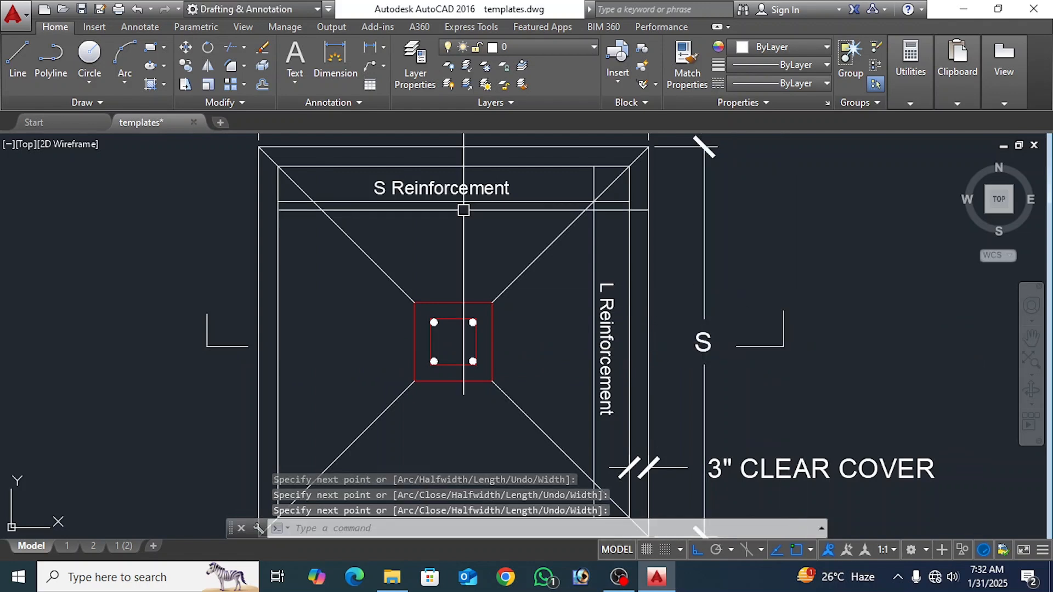
Step: Paste a copy of the "S Reinforcement" label above the left section mark and change its text to "X"
{"action": "left_click", "coordinate": [462, 191]}
{"action": "key", "text": "ctrl+c"}
{"action": "key", "text": "ctrl+v"}
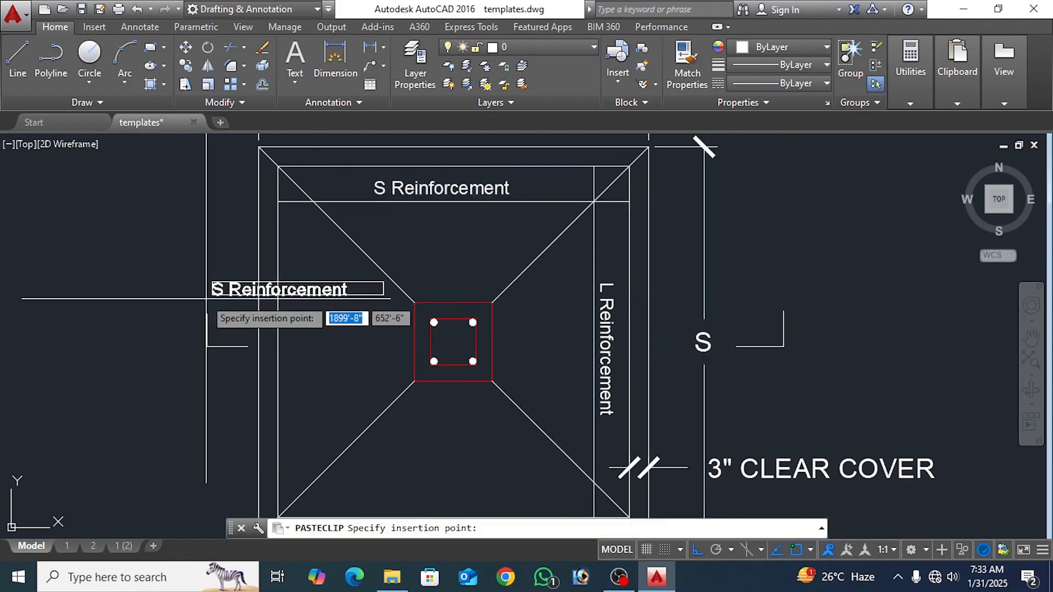
{"action": "left_click", "coordinate": [208, 294]}
{"action": "double_click", "coordinate": [357, 287]}
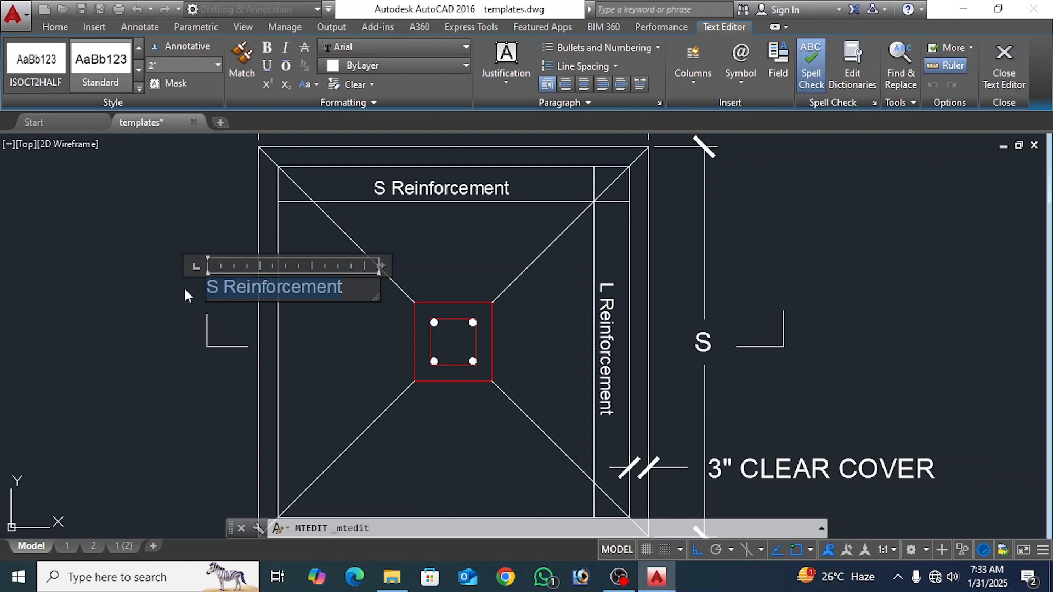
{"action": "double_click", "coordinate": [383, 266]}
{"action": "left_click", "coordinate": [294, 310]}
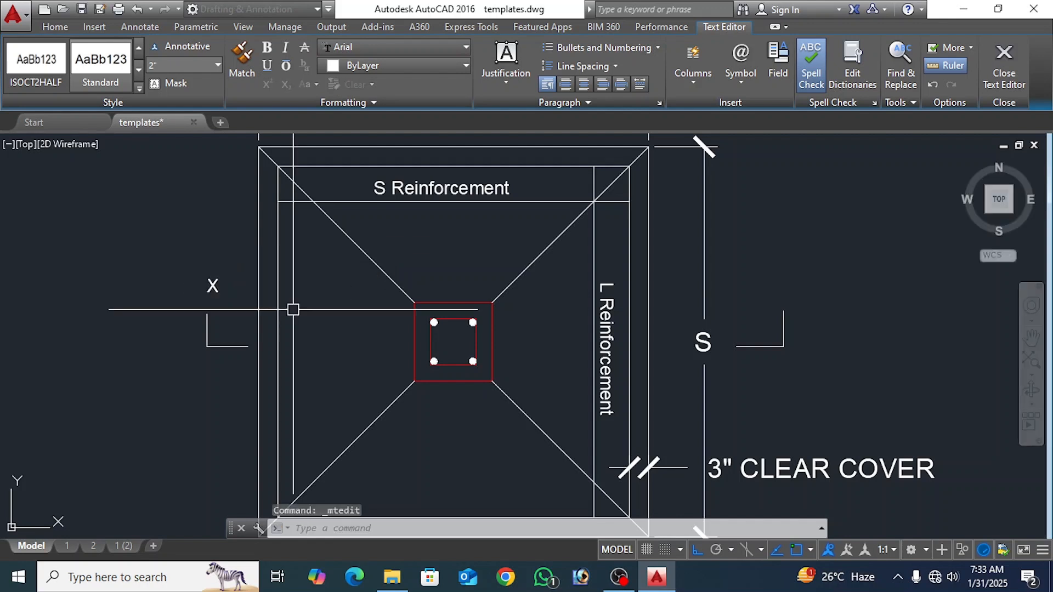
Step: Move the "X" label down and slightly left so it sits centred just above the left section mark's vertical leg
{"action": "scroll", "coordinate": [230, 305], "scroll_direction": "up", "scroll_amount": 4}
{"action": "left_click", "coordinate": [192, 301]}
{"action": "left_click", "coordinate": [160, 244]}
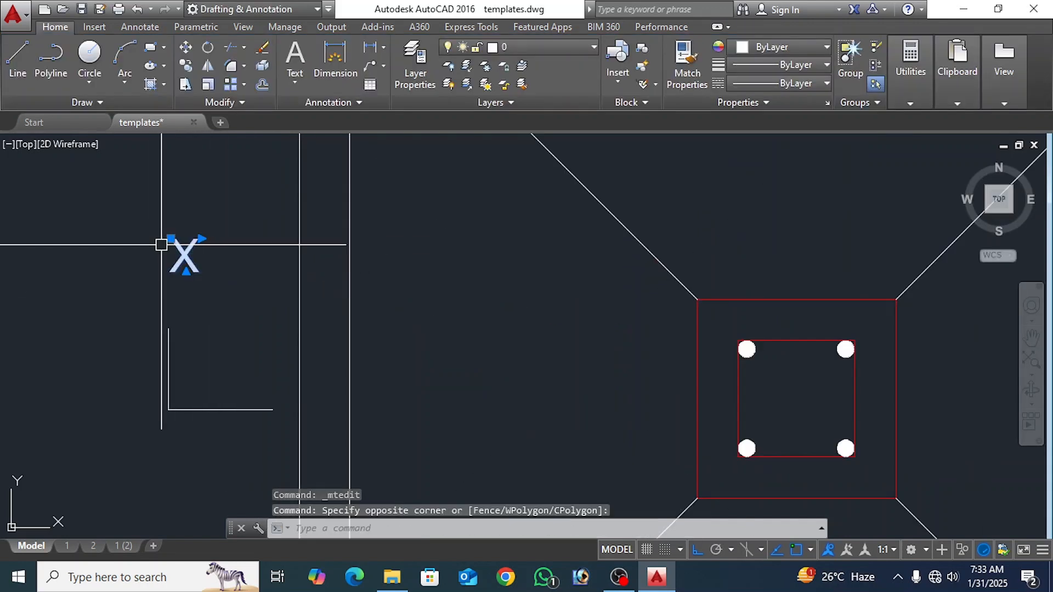
{"action": "type", "text": "m"}
{"action": "key", "text": "space"}
{"action": "left_click", "coordinate": [239, 268]}
{"action": "left_click", "coordinate": [235, 315]}
{"action": "left_click", "coordinate": [213, 305]}
{"action": "left_click", "coordinate": [161, 274]}
{"action": "key", "text": "space"}
{"action": "left_click", "coordinate": [222, 241]}
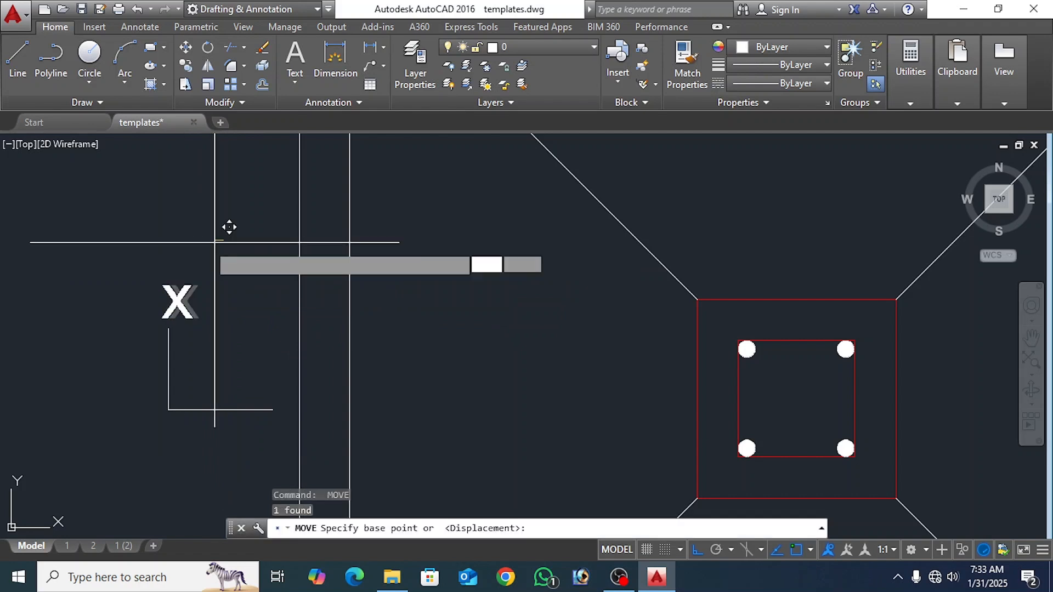
{"action": "left_click", "coordinate": [204, 243]}
Step: Copy the "X" label about 7'-4" horizontally to the right section mark
{"action": "scroll", "coordinate": [208, 251], "scroll_direction": "down", "scroll_amount": 4}
{"action": "left_click", "coordinate": [215, 261]}
{"action": "left_click", "coordinate": [155, 273]}
{"action": "type", "text": "c"}
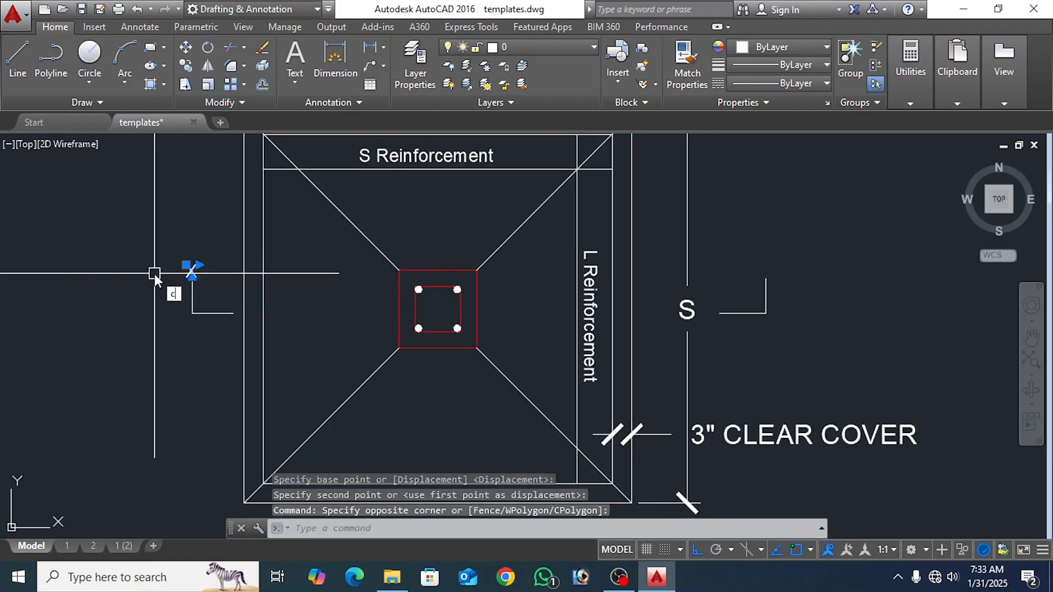
{"action": "type", "text": "o"}
{"action": "key", "text": "space"}
{"action": "left_click", "coordinate": [128, 328]}
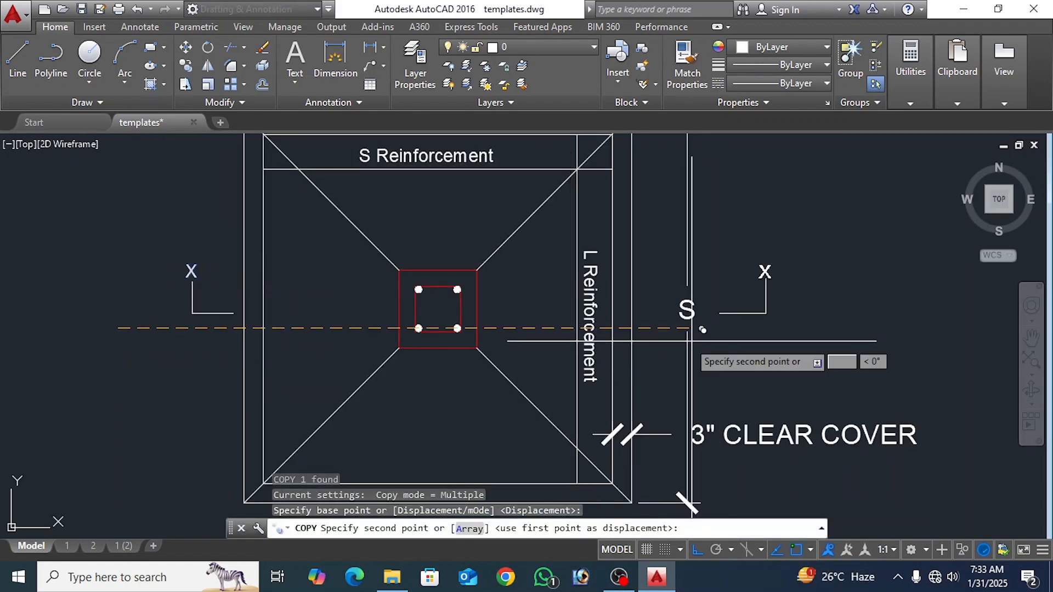
{"action": "scroll", "coordinate": [703, 329], "scroll_direction": "up", "scroll_amount": 4}
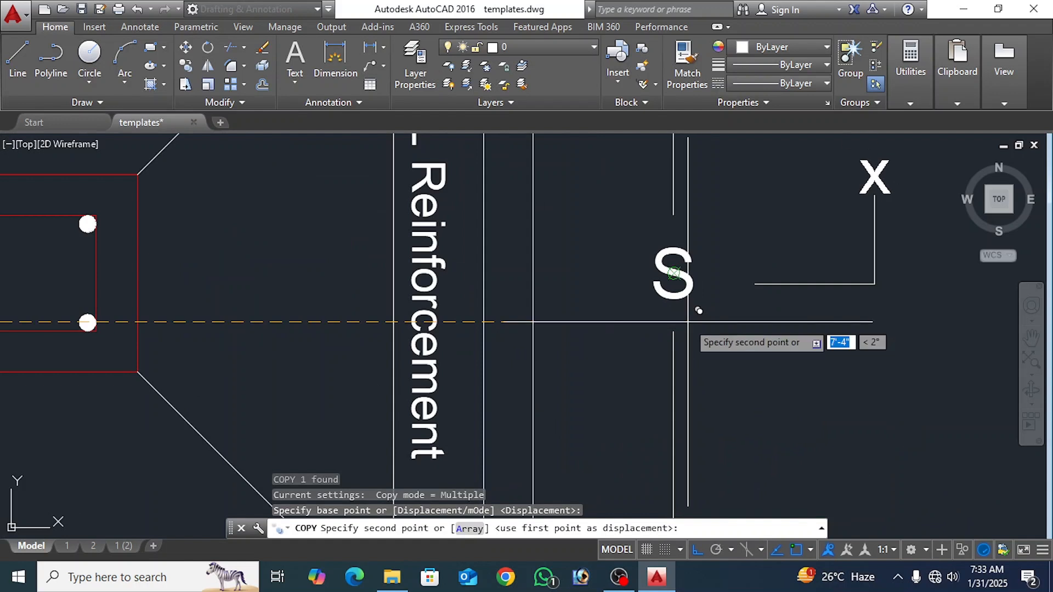
{"action": "scroll", "coordinate": [699, 311], "scroll_direction": "up", "scroll_amount": 4}
{"action": "scroll", "coordinate": [690, 311], "scroll_direction": "down", "scroll_amount": 4}
{"action": "left_click", "coordinate": [680, 322]}
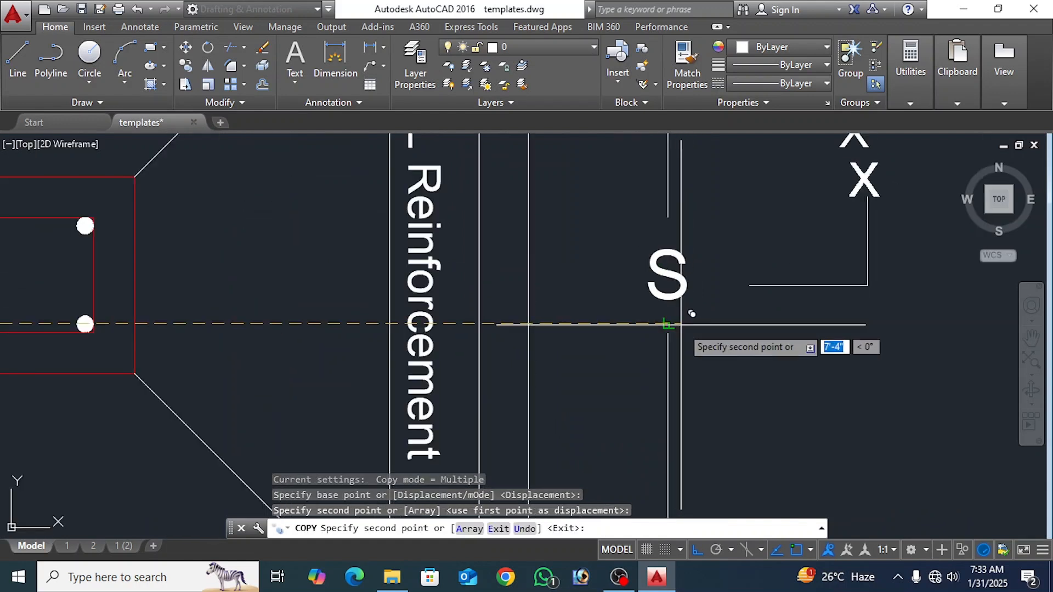
{"action": "key", "text": "space"}
Step: Move the copied "X" slightly right and about 2 inches down so it sits above the right section mark's vertical leg
{"action": "middle_click_drag", "start_coordinate": [809, 240], "coordinate": [700, 337]}
{"action": "left_click", "coordinate": [740, 235]}
{"action": "type", "text": "m"}
{"action": "key", "text": "space"}
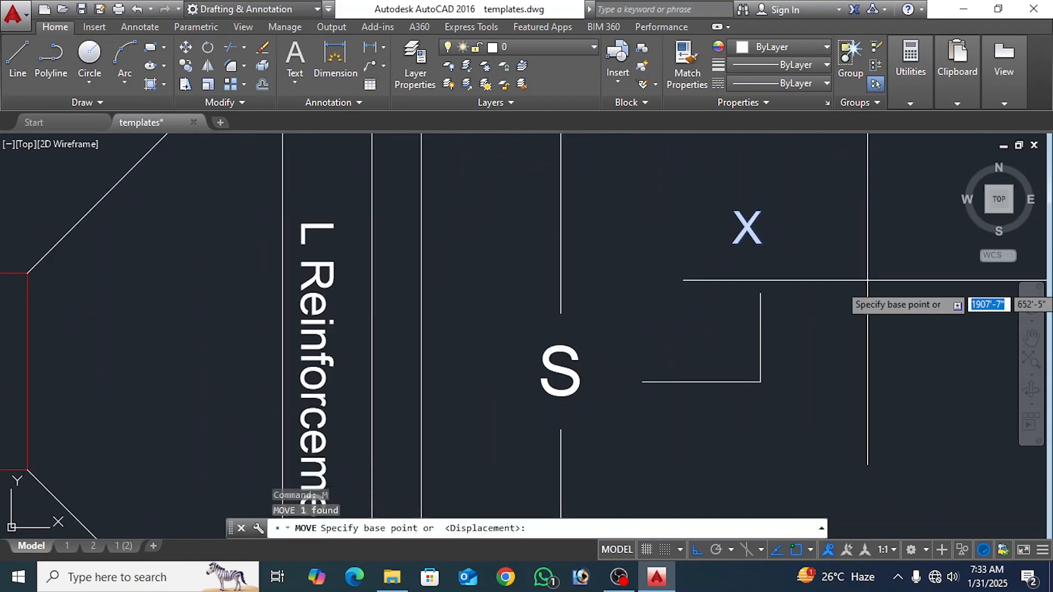
{"action": "left_click", "coordinate": [856, 291]}
{"action": "left_click", "coordinate": [867, 291]}
{"action": "left_click", "coordinate": [773, 231]}
{"action": "left_click", "coordinate": [760, 242]}
{"action": "type", "text": "m"}
{"action": "key", "text": "space"}
{"action": "left_click", "coordinate": [872, 256]}
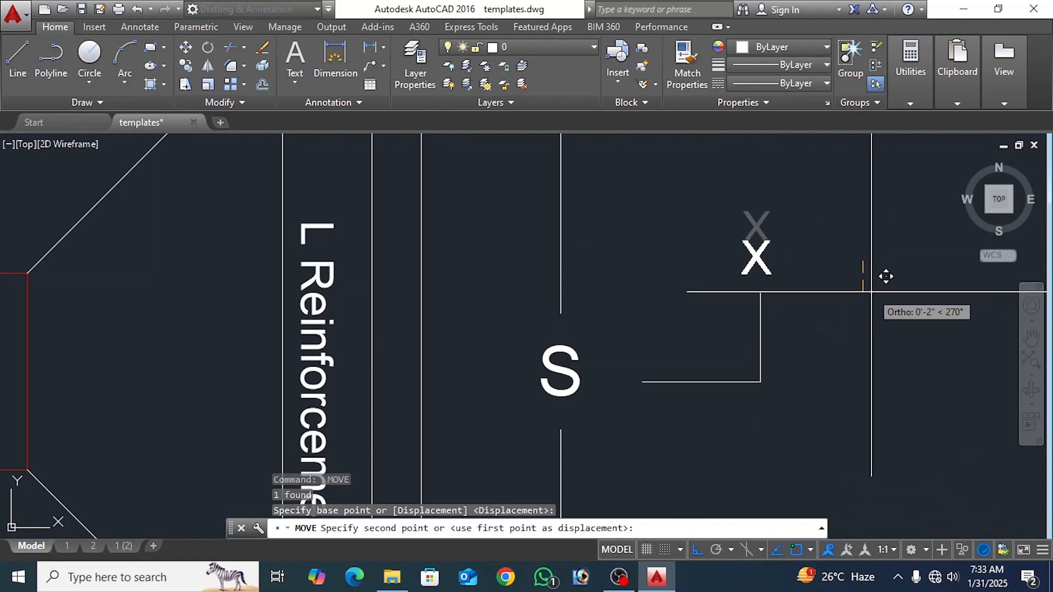
{"action": "left_click", "coordinate": [872, 287]}
{"action": "scroll", "coordinate": [847, 353], "scroll_direction": "down", "scroll_amount": 6}
{"action": "scroll", "coordinate": [772, 335], "scroll_direction": "up", "scroll_amount": 2}
{"action": "scroll", "coordinate": [772, 336], "scroll_direction": "down", "scroll_amount": 2}
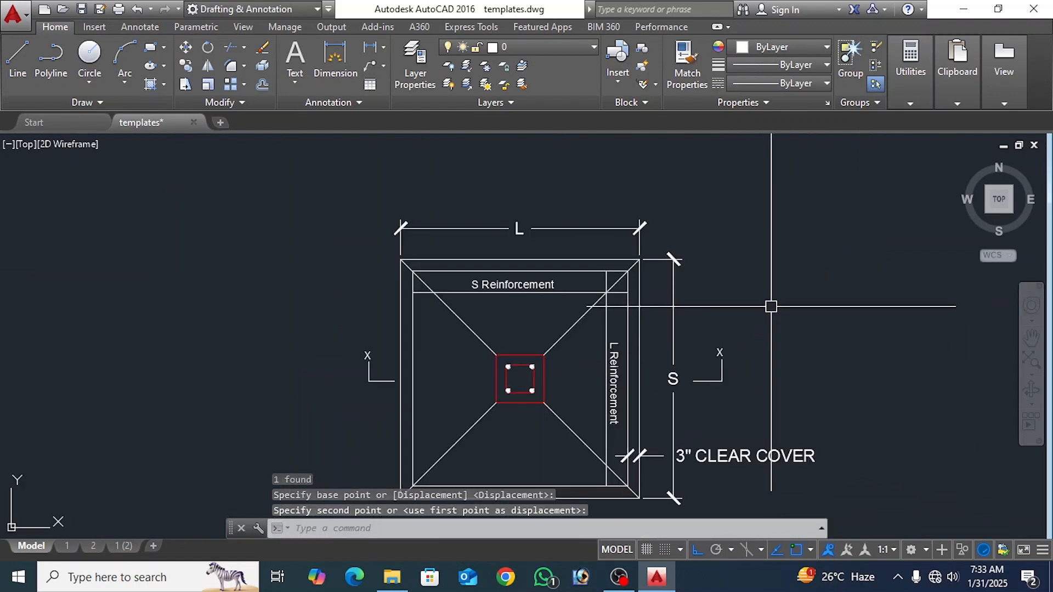
{"action": "key", "text": "space"}
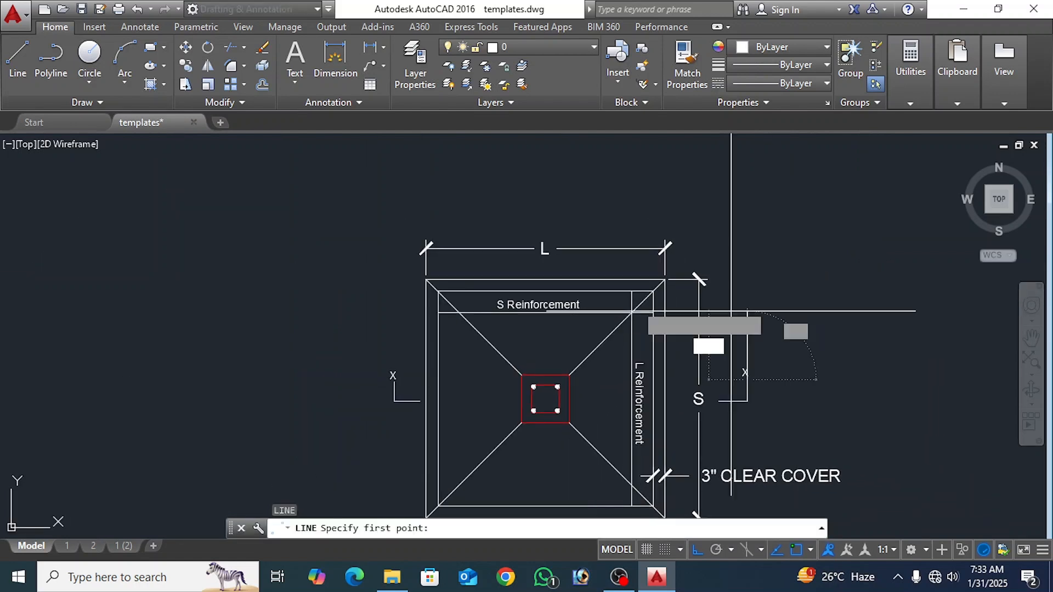
{"action": "left_click", "coordinate": [747, 377]}
{"action": "scroll", "coordinate": [422, 286], "scroll_direction": "up", "scroll_amount": 4}
{"action": "key", "text": "Escape"}
Step: Draw a 5' line along the footing's top edge, from its upper-left corner to its upper-right corner
{"action": "key", "text": "space"}
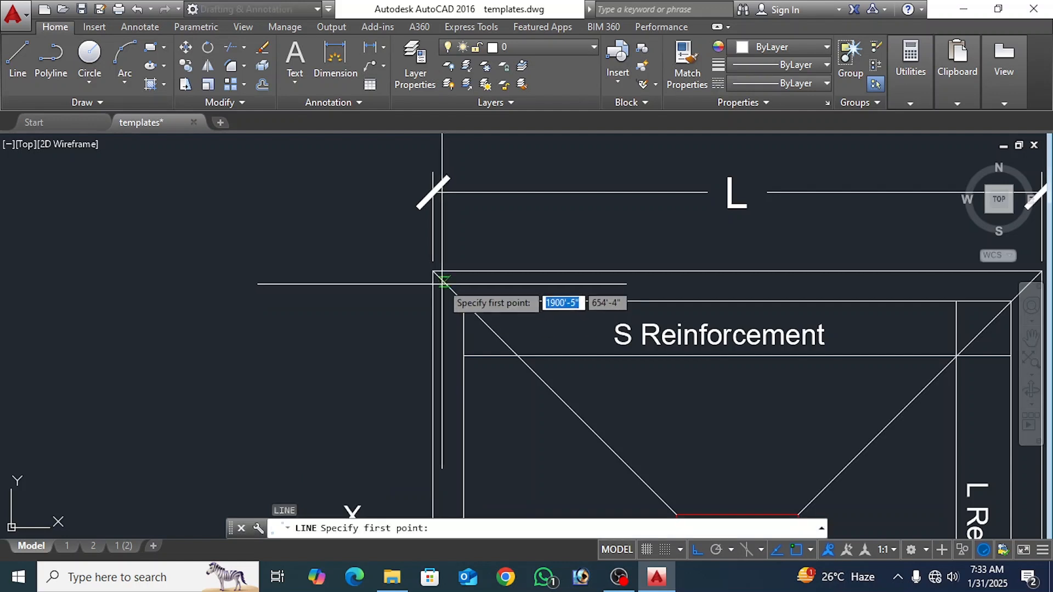
{"action": "left_click", "coordinate": [433, 271]}
{"action": "middle_click_drag", "start_coordinate": [967, 237], "coordinate": [757, 262]}
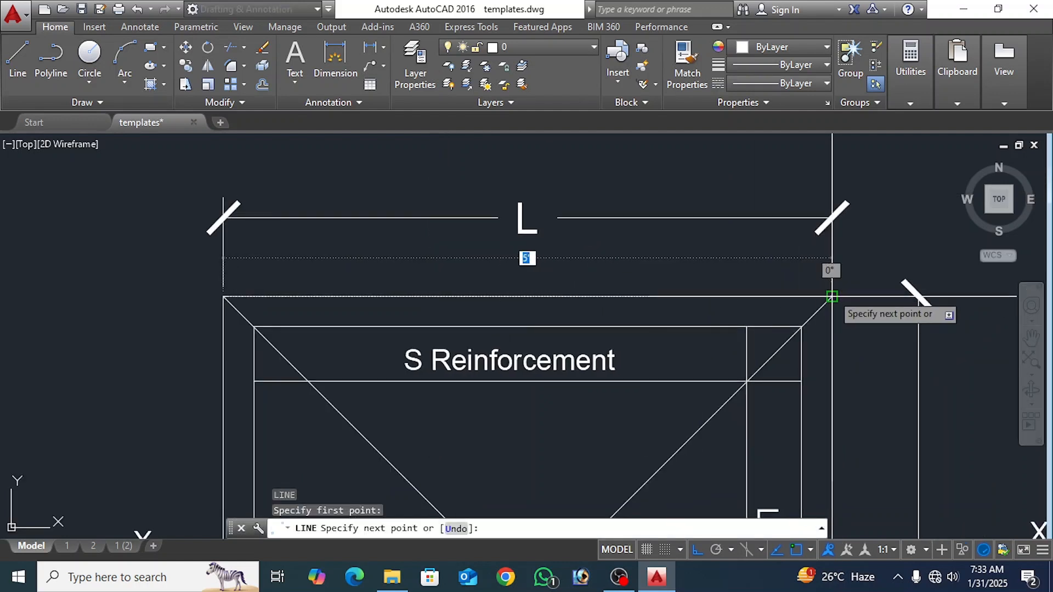
{"action": "left_click", "coordinate": [832, 297]}
{"action": "key", "text": "Escape"}
Step: Move the new line straight up from the footing's top edge to above the L dimension
{"action": "left_click", "coordinate": [722, 297]}
{"action": "type", "text": "m"}
{"action": "key", "text": "space"}
{"action": "scroll", "coordinate": [630, 330], "scroll_direction": "down", "scroll_amount": 4}
{"action": "left_click", "coordinate": [812, 331]}
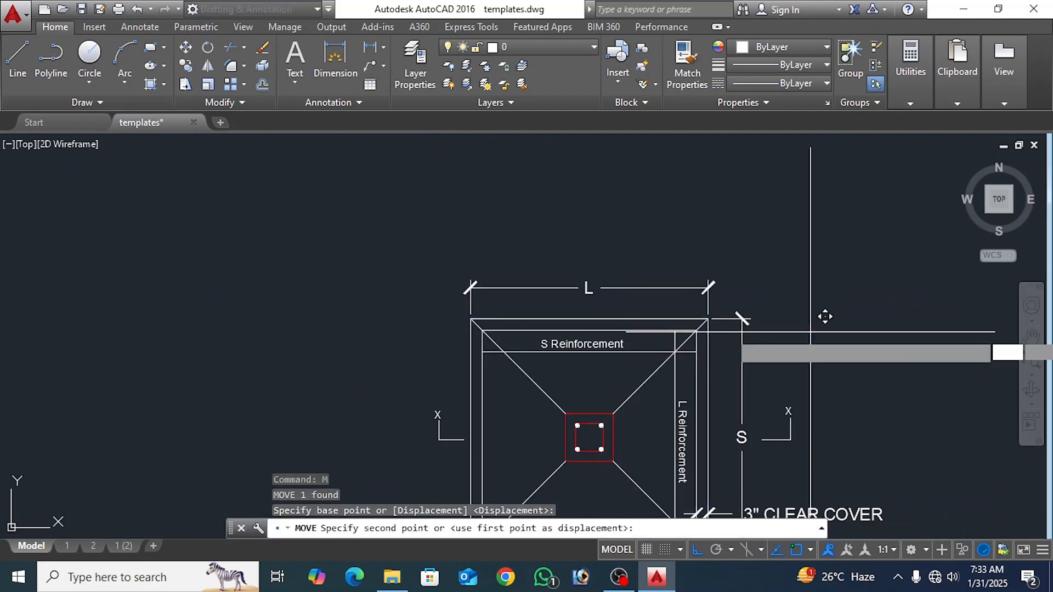
{"action": "left_click", "coordinate": [831, 235]}
{"action": "key", "text": "space"}
{"action": "middle_click_drag", "start_coordinate": [813, 272], "coordinate": [790, 301]}
{"action": "key", "text": "Escape"}
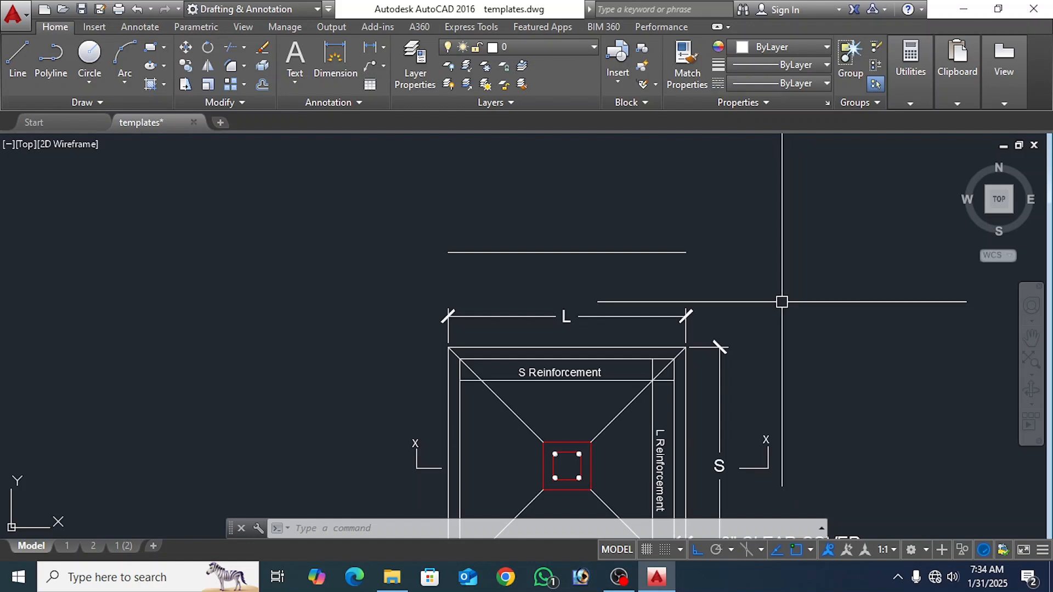
Step: Offset the horizontal line above the L dimension upward by 18 inches
{"action": "type", "text": "o"}
{"action": "key", "text": "Return"}
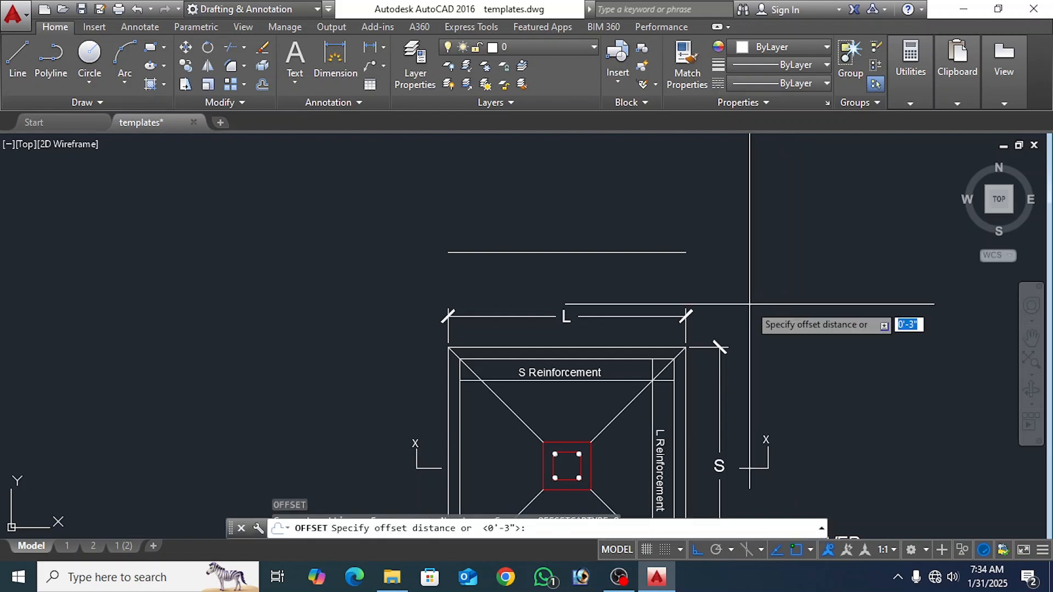
{"action": "type", "text": "18"}
{"action": "key", "text": "Return"}
{"action": "left_click", "coordinate": [662, 253]}
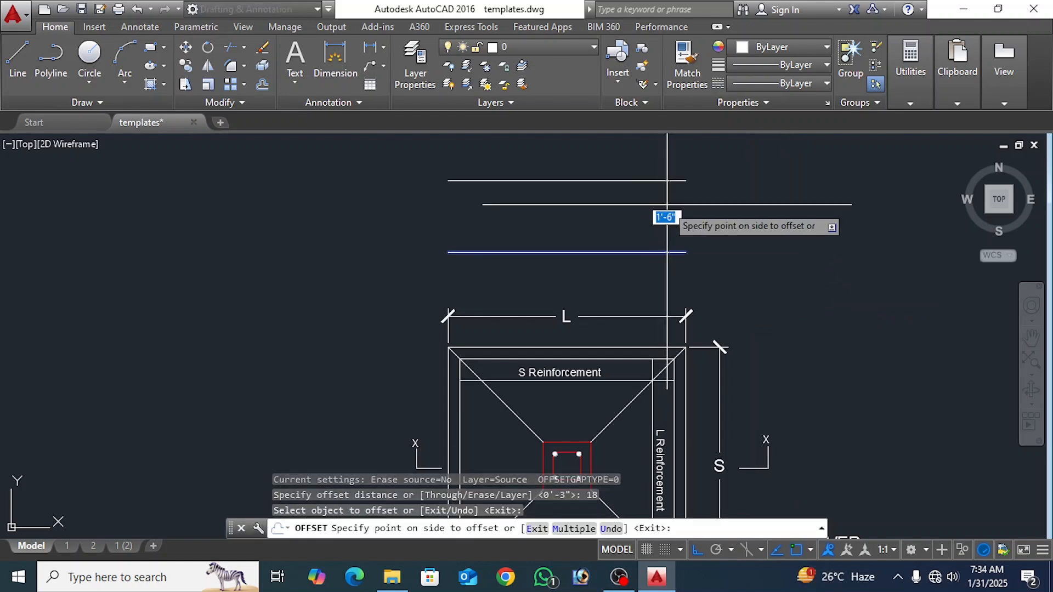
{"action": "left_click", "coordinate": [668, 206]}
{"action": "mouse_move", "coordinate": [668, 221]}
{"action": "middle_mouse_down"}
{"action": "mouse_move", "coordinate": [660, 285]}
{"action": "mouse_move", "coordinate": [712, 284]}
{"action": "mouse_move", "coordinate": [705, 312]}
{"action": "middle_mouse_up"}
{"action": "key", "text": "Return"}
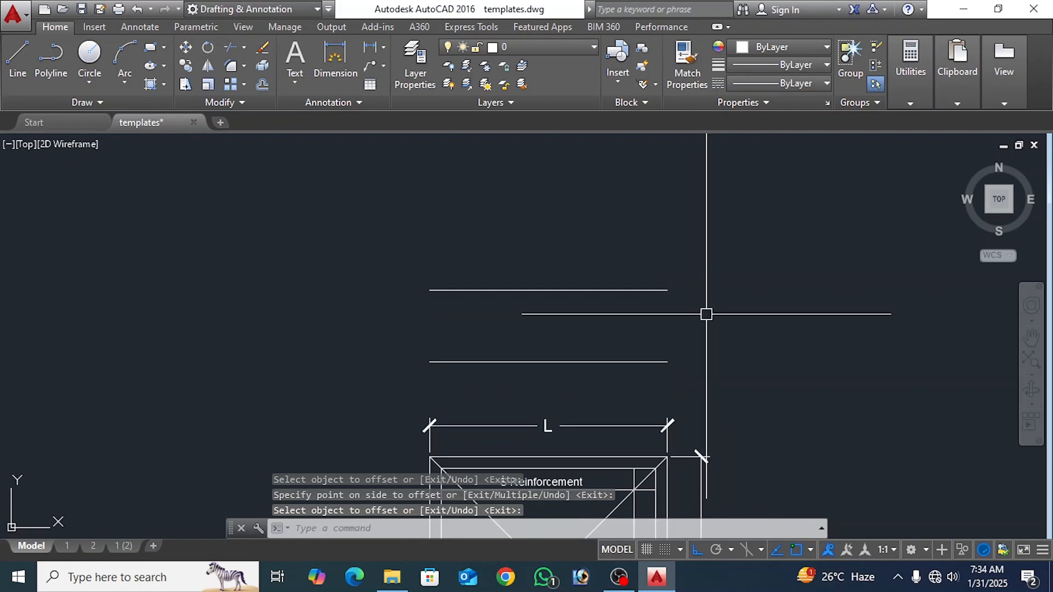
Step: Offset the lower of the two horizontal lines upward by 5'
{"action": "key", "text": "Return"}
{"action": "type", "text": "5'"}
{"action": "key", "text": "Return"}
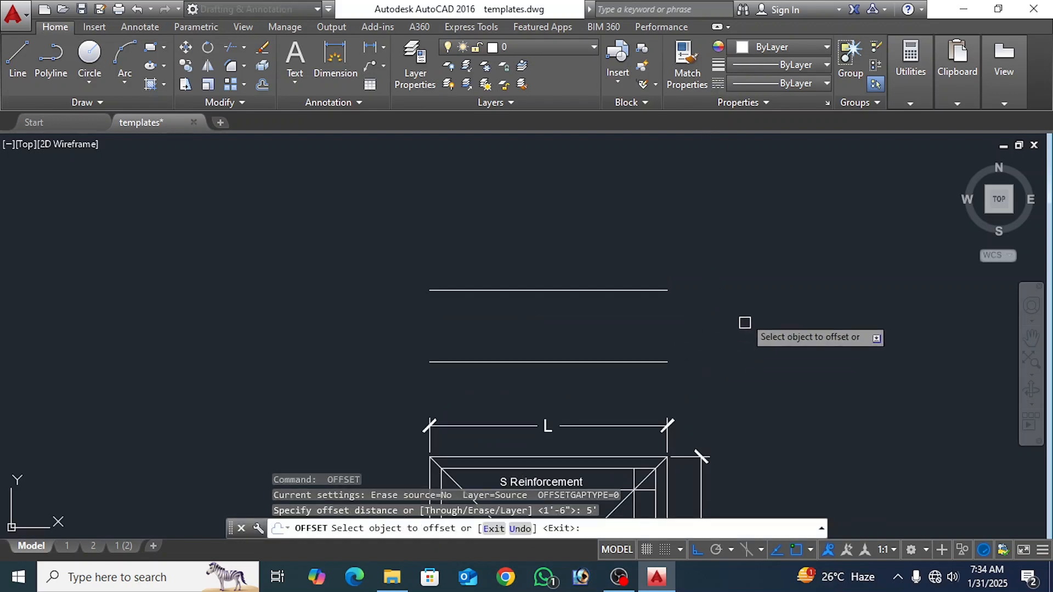
{"action": "middle_click_drag", "start_coordinate": [757, 255], "coordinate": [745, 313]}
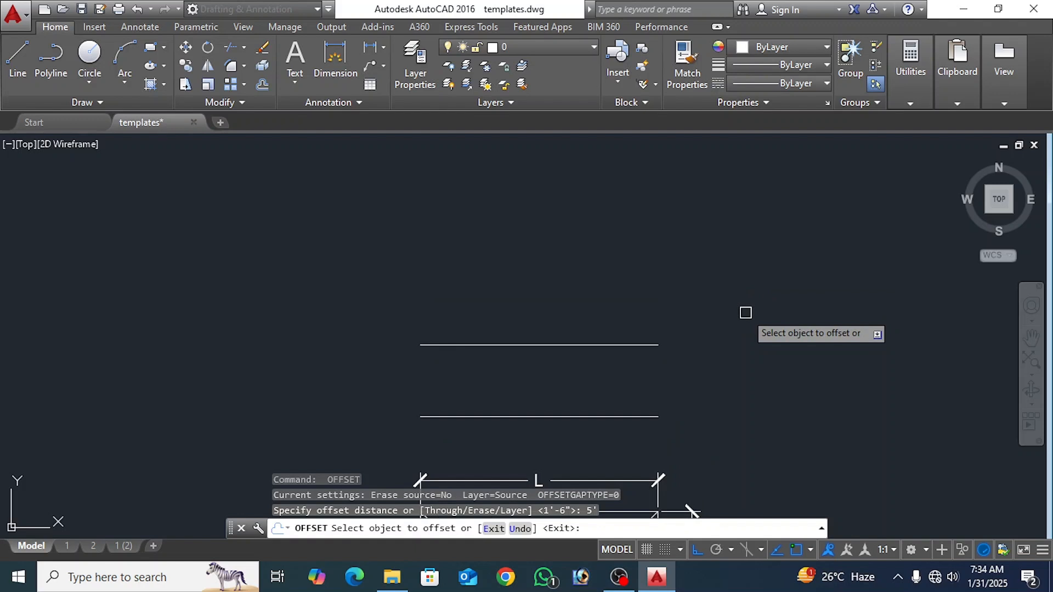
{"action": "left_click", "coordinate": [656, 416]}
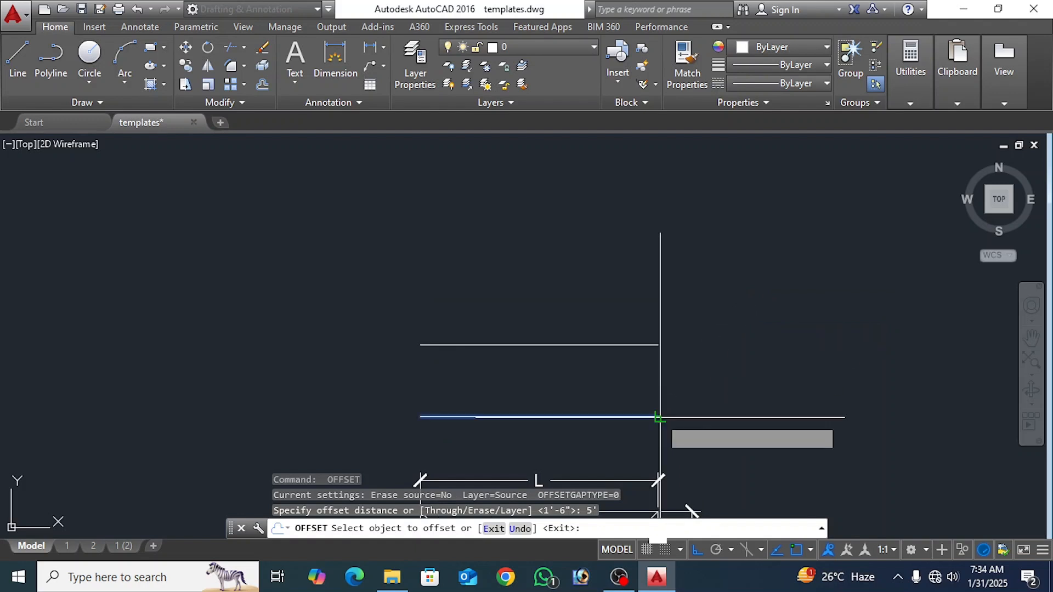
{"action": "left_click", "coordinate": [714, 277]}
{"action": "key", "text": "Return"}
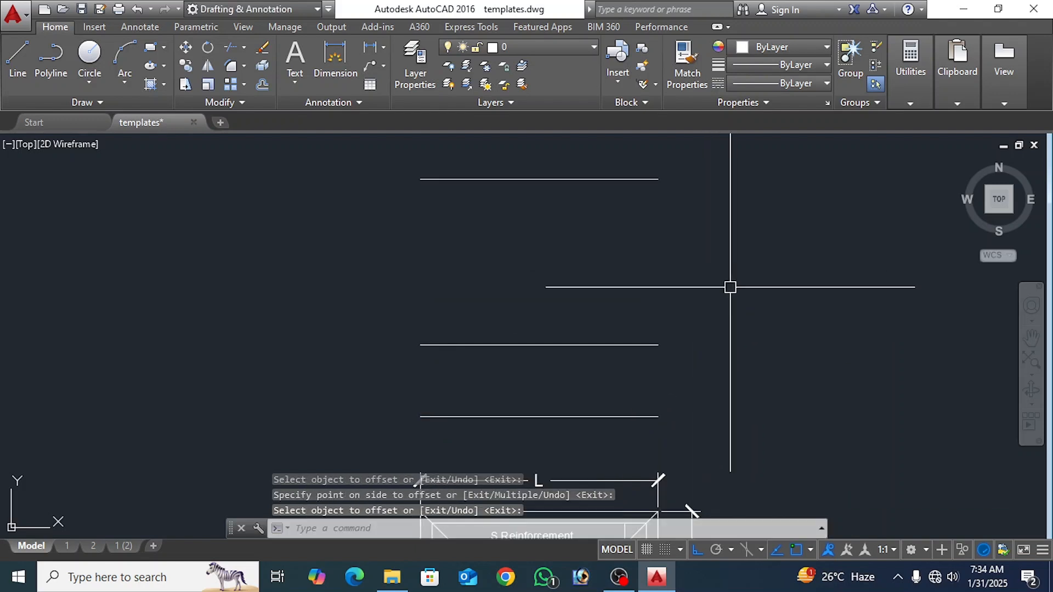
Step: Draw a vertical line joining the right ends of the two lower horizontal lines above the L dimension
{"action": "type", "text": "l"}
{"action": "key", "text": "Return"}
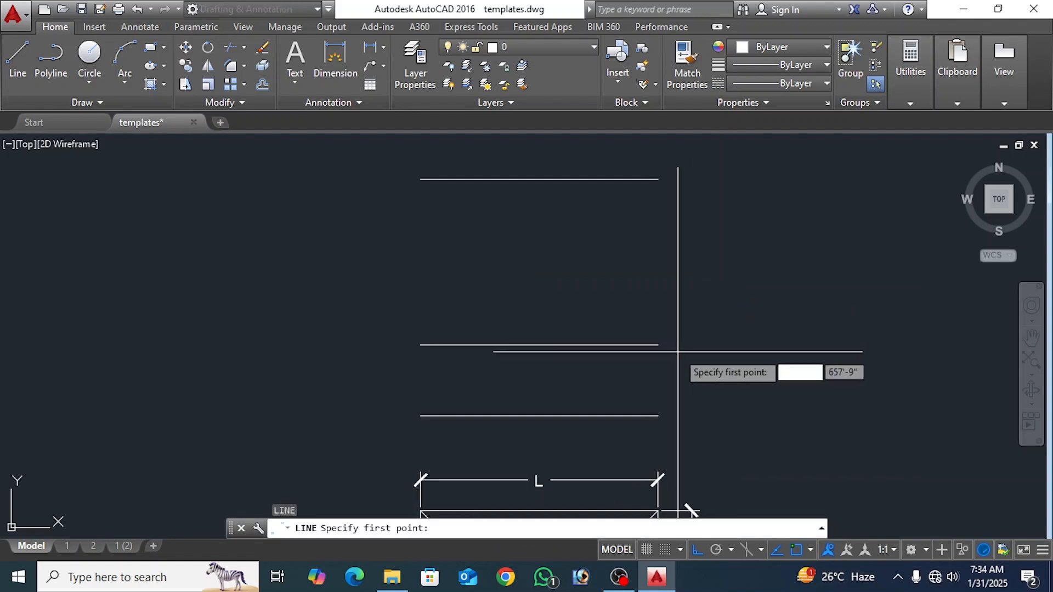
{"action": "left_click", "coordinate": [658, 344]}
{"action": "left_click", "coordinate": [658, 416]}
{"action": "key", "text": "Return"}
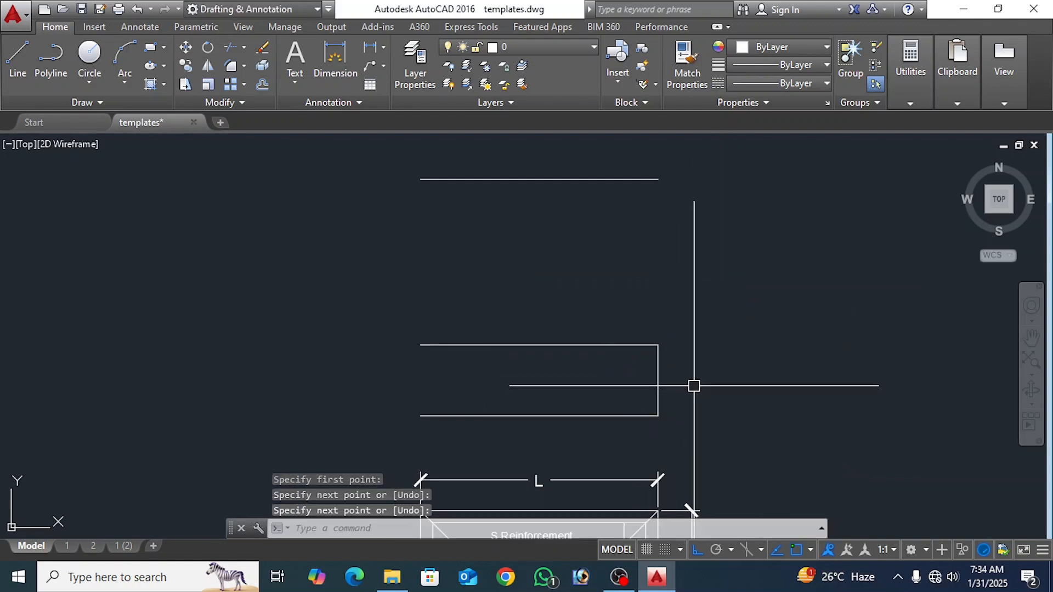
Step: Mirror the vertical end line about the horizontal lines' midpoint to close the left side, keeping the original
{"action": "left_click", "coordinate": [693, 382]}
{"action": "left_click", "coordinate": [640, 380]}
{"action": "type", "text": "mi"}
{"action": "key", "text": "Return"}
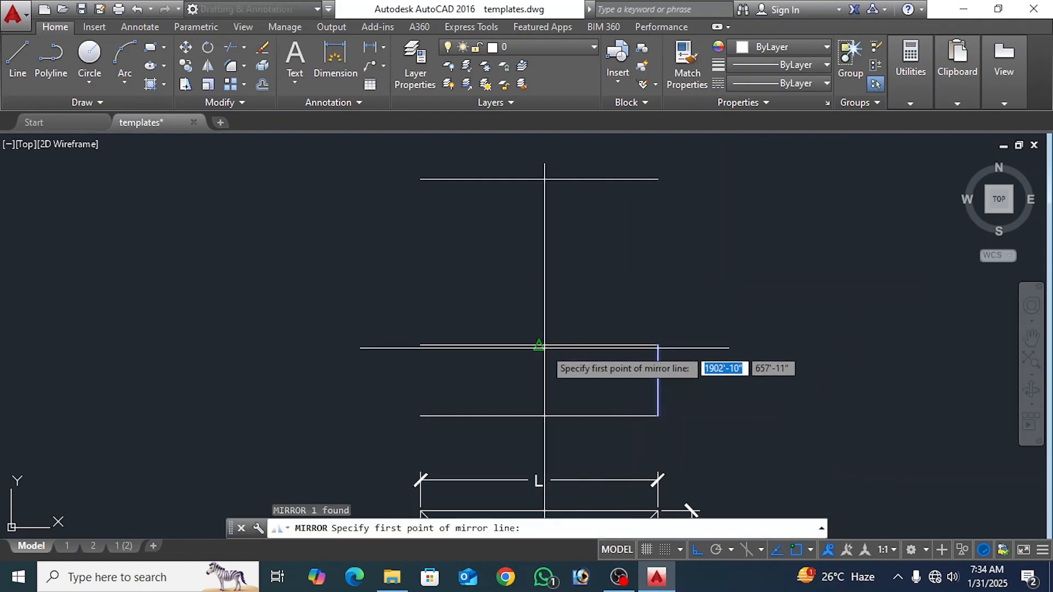
{"action": "left_click", "coordinate": [540, 344]}
{"action": "left_click", "coordinate": [545, 285]}
{"action": "key", "text": "Return"}
{"action": "scroll", "coordinate": [577, 294], "scroll_direction": "down", "scroll_amount": 3}
{"action": "middle_click_drag", "start_coordinate": [639, 346], "coordinate": [609, 261]}
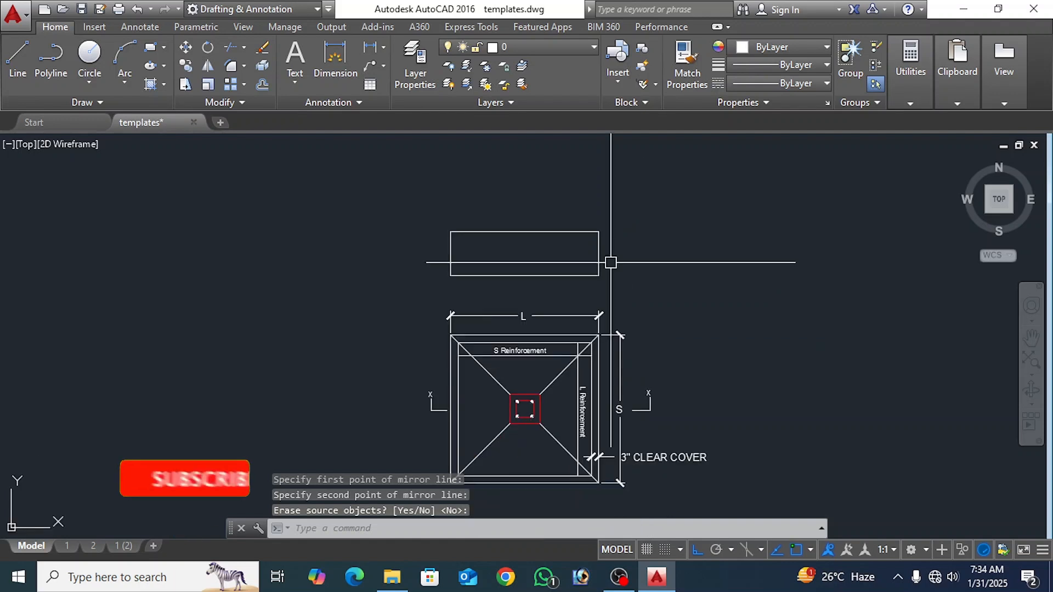
Step: Draw a vertical line from the midpoint of the plan column's right edge up to the topmost horizontal line
{"action": "type", "text": "l"}
{"action": "key", "text": "Return"}
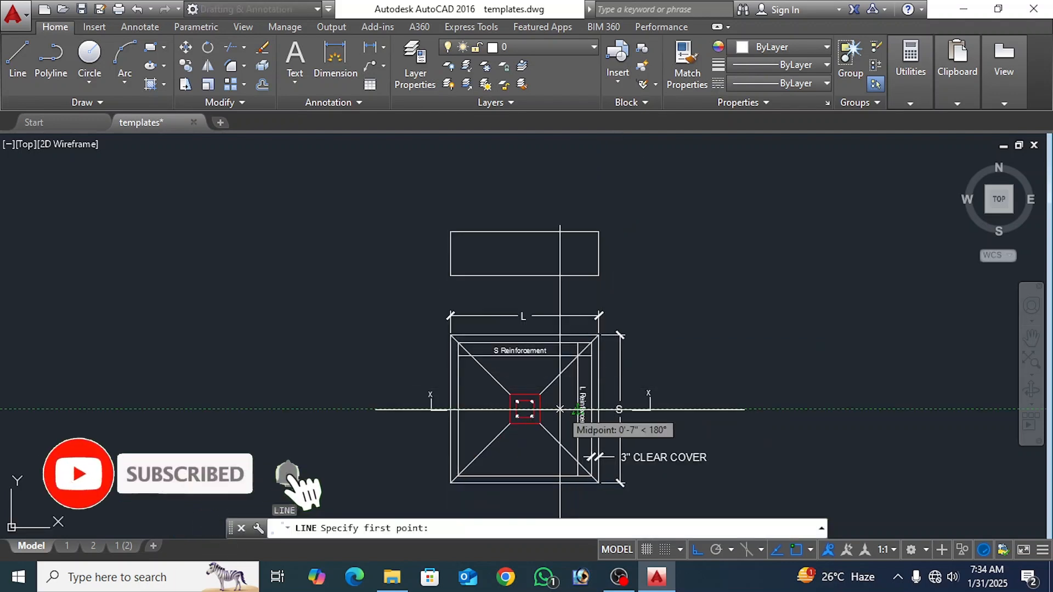
{"action": "left_click", "coordinate": [545, 409]}
{"action": "scroll", "coordinate": [555, 434], "scroll_direction": "down", "scroll_amount": 2}
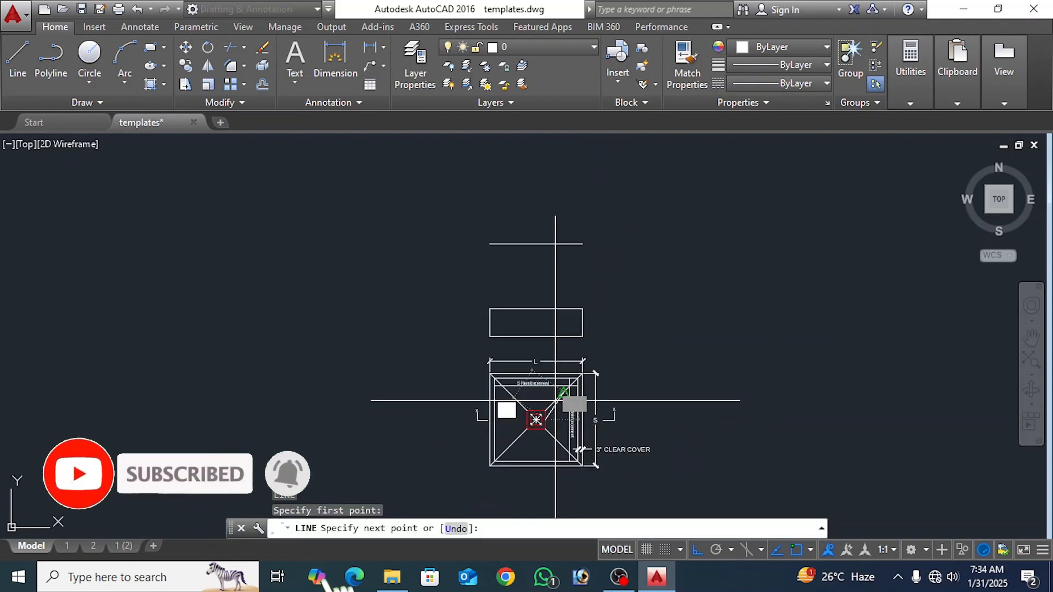
{"action": "left_click", "coordinate": [545, 241]}
{"action": "key", "text": "Return"}
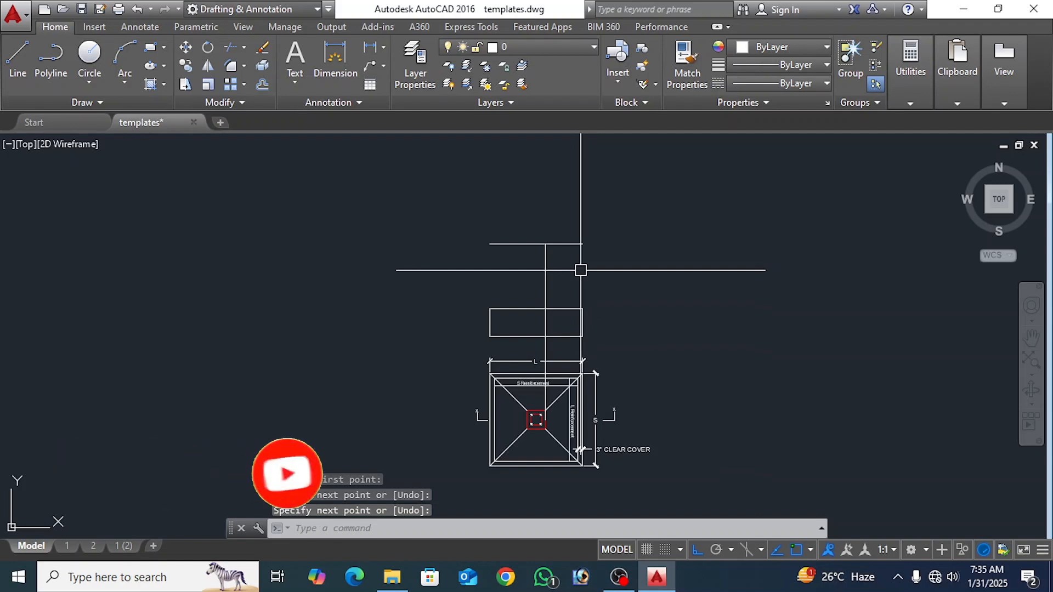
Step: Offset the vertical column line 12 inches to the left
{"action": "type", "text": "o"}
{"action": "key", "text": "Return"}
{"action": "type", "text": "12"}
{"action": "key", "text": "Return"}
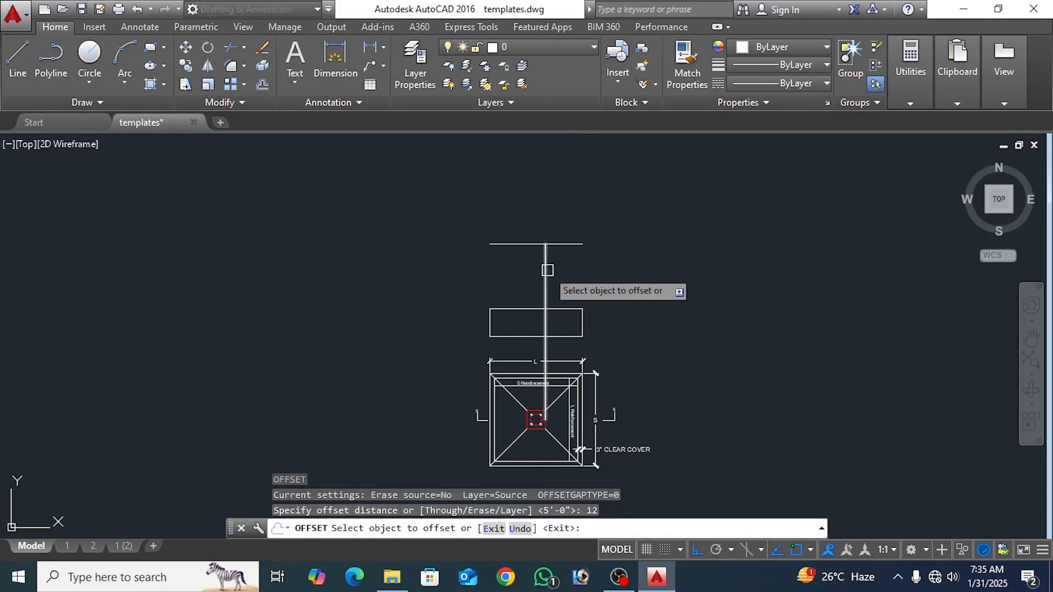
{"action": "left_click", "coordinate": [546, 270]}
{"action": "left_click", "coordinate": [499, 273]}
{"action": "key", "text": "Return"}
{"action": "scroll", "coordinate": [576, 322], "scroll_direction": "up", "scroll_amount": 2}
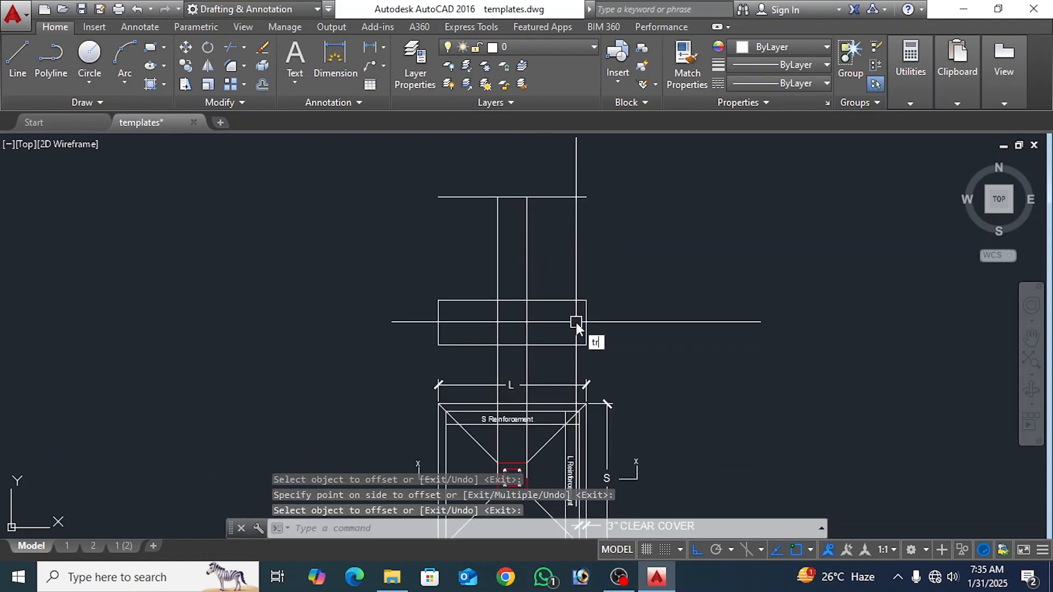
Step: Trim away the parts of both column lines that run inside the footing section rectangle
{"action": "type", "text": "tr"}
{"action": "key", "text": "Return"}
{"action": "key", "text": "Return"}
{"action": "left_click", "coordinate": [553, 320]}
{"action": "left_click", "coordinate": [466, 324]}
{"action": "key", "text": "Return"}
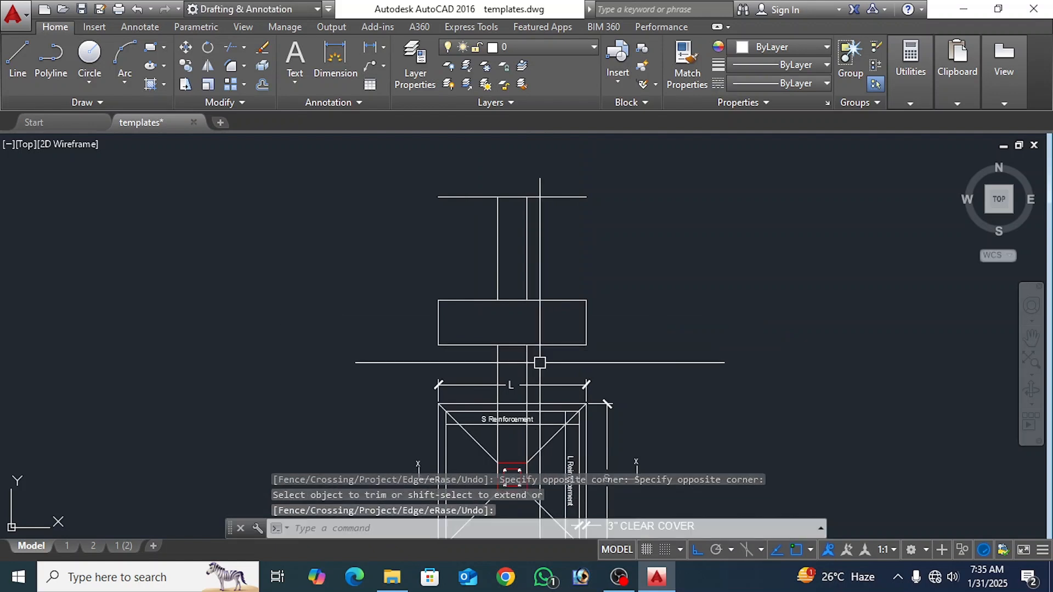
Step: Delete the leftover column line pieces below the footing section rectangle
{"action": "left_click", "coordinate": [539, 362]}
{"action": "left_click", "coordinate": [469, 357]}
{"action": "key", "text": "Delete"}
{"action": "middle_click_drag", "start_coordinate": [579, 250], "coordinate": [578, 310]}
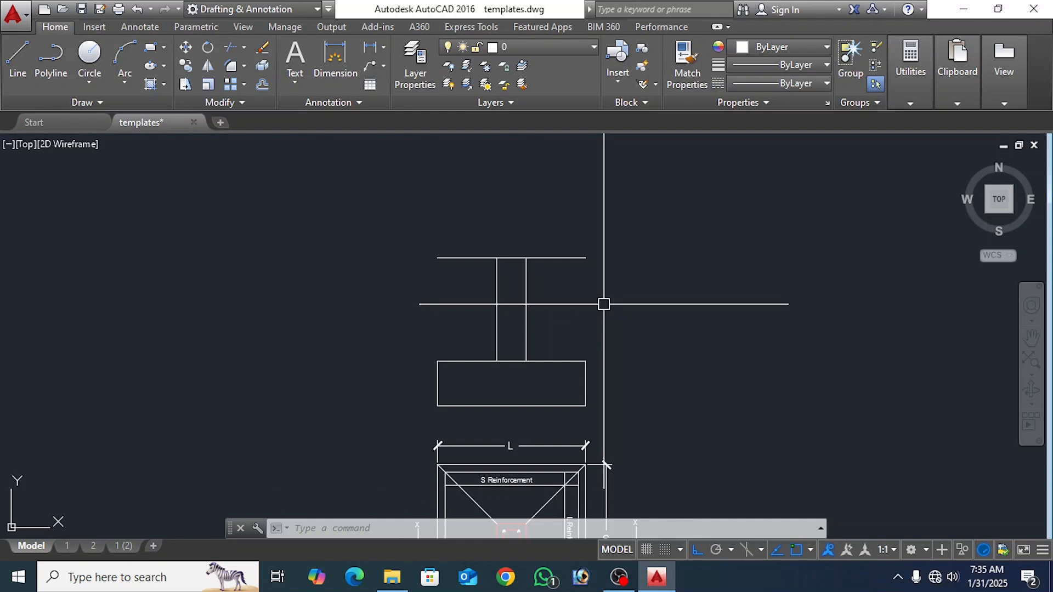
Step: Offset the horizontal line at the top of the column upward by 1.5'
{"action": "type", "text": "o"}
{"action": "key", "text": "Return"}
{"action": "type", "text": "1"}
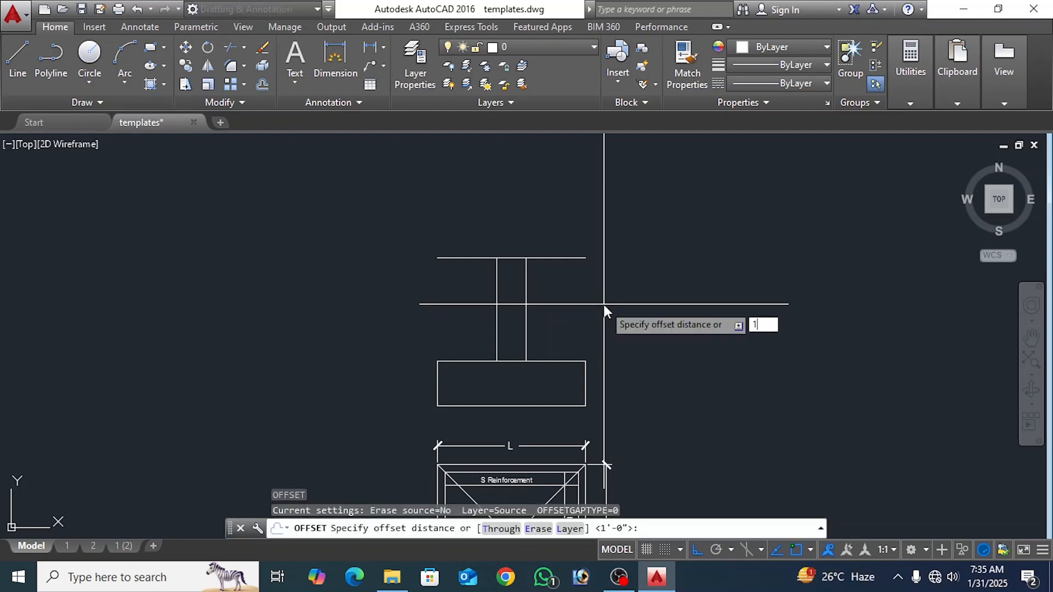
{"action": "type", "text": ".5'"}
{"action": "key", "text": "Return"}
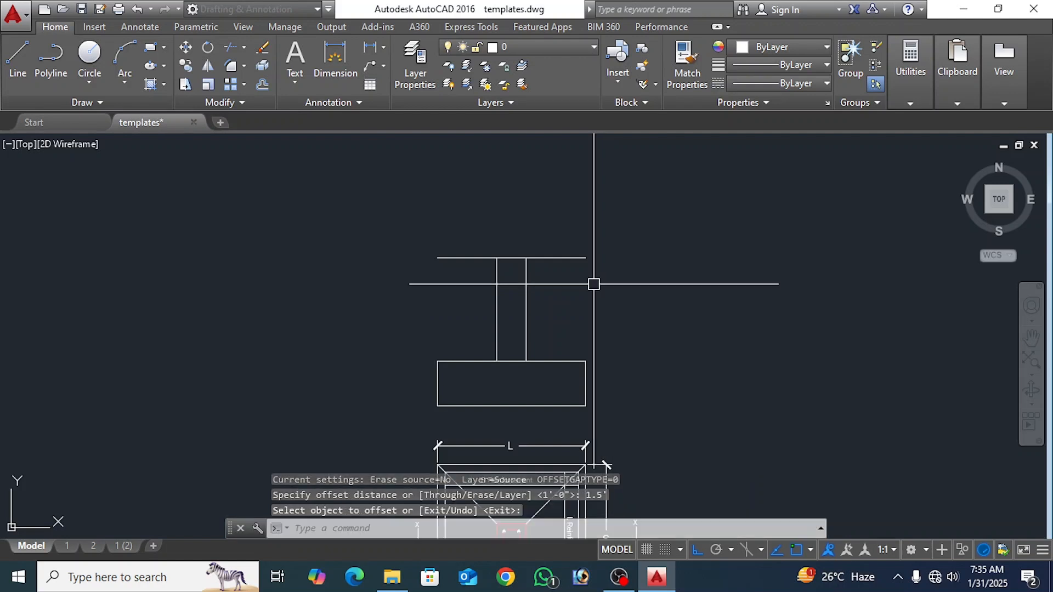
{"action": "left_click", "coordinate": [570, 258]}
{"action": "left_click", "coordinate": [576, 214]}
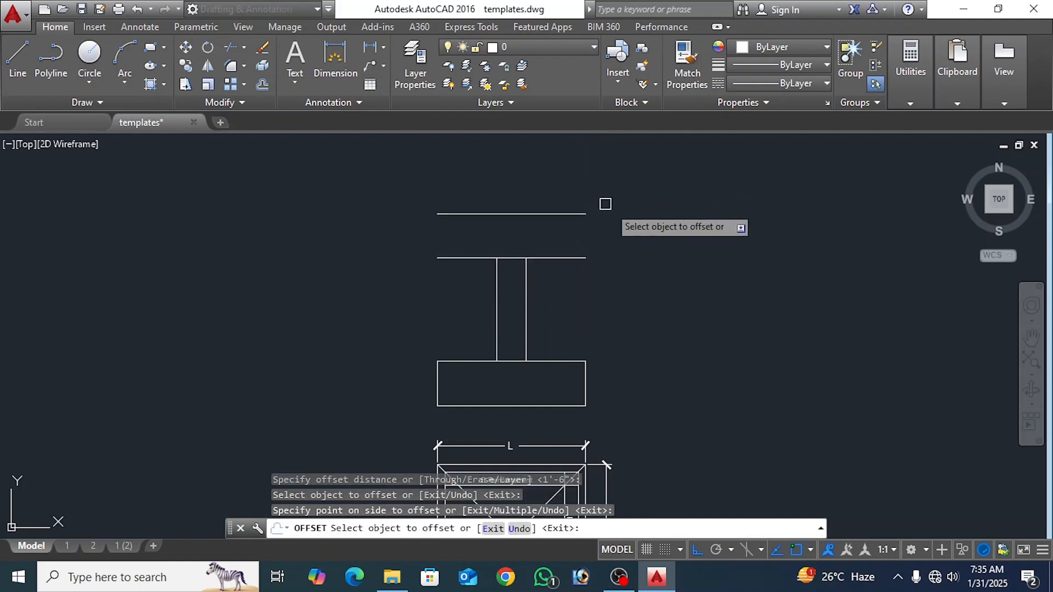
{"action": "key", "text": "Return"}
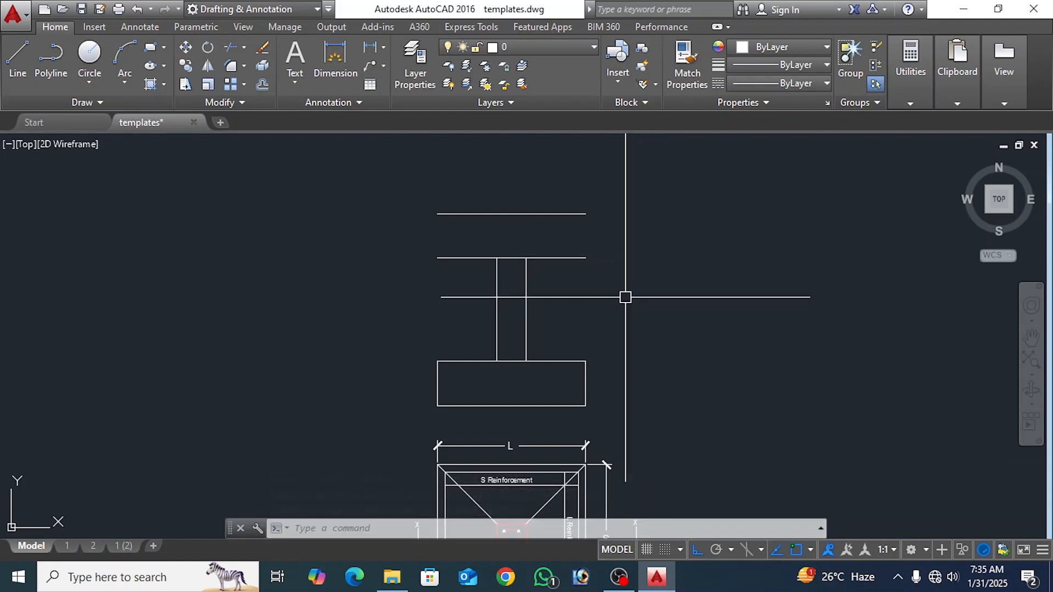
Step: Offset the bottom edge of the footing section upward by 3 inches
{"action": "scroll", "coordinate": [585, 265], "scroll_direction": "up", "scroll_amount": 4}
{"action": "type", "text": "o"}
{"action": "key", "text": "Return"}
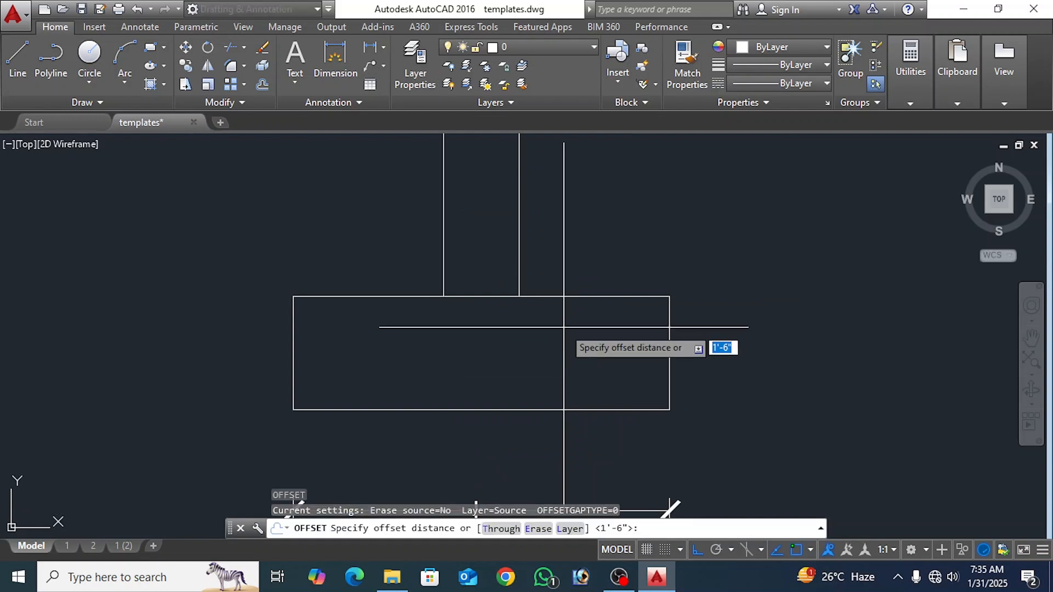
{"action": "type", "text": "3"}
{"action": "key", "text": "Return"}
{"action": "left_click", "coordinate": [540, 410]}
{"action": "left_click", "coordinate": [554, 376]}
{"action": "key", "text": "Return"}
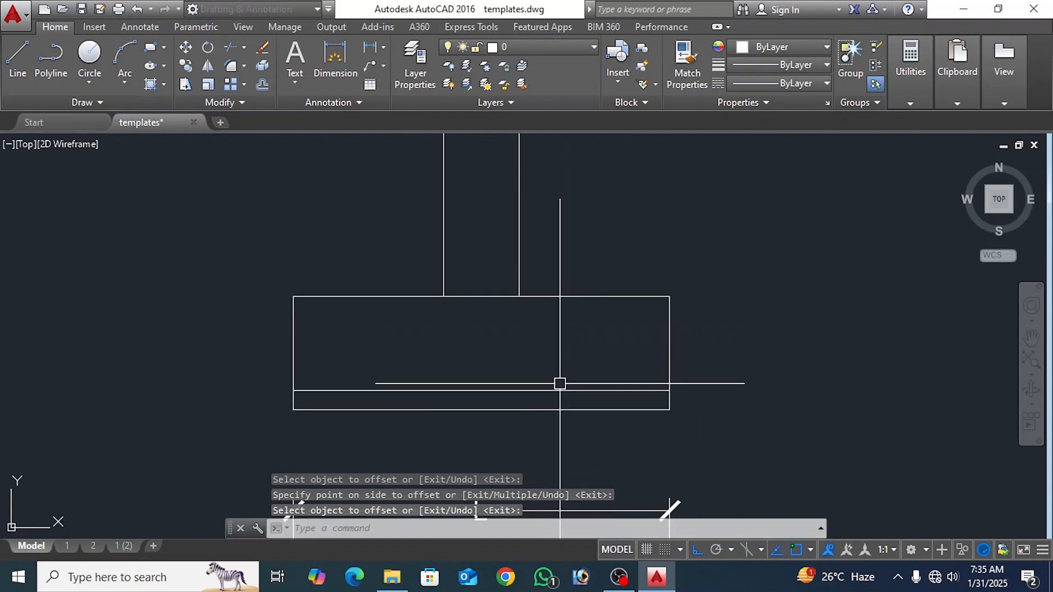
Step: Shorten the offset line inside the footing section by 3 inches at both ends
{"action": "left_click", "coordinate": [561, 392]}
{"action": "left_click", "coordinate": [669, 390]}
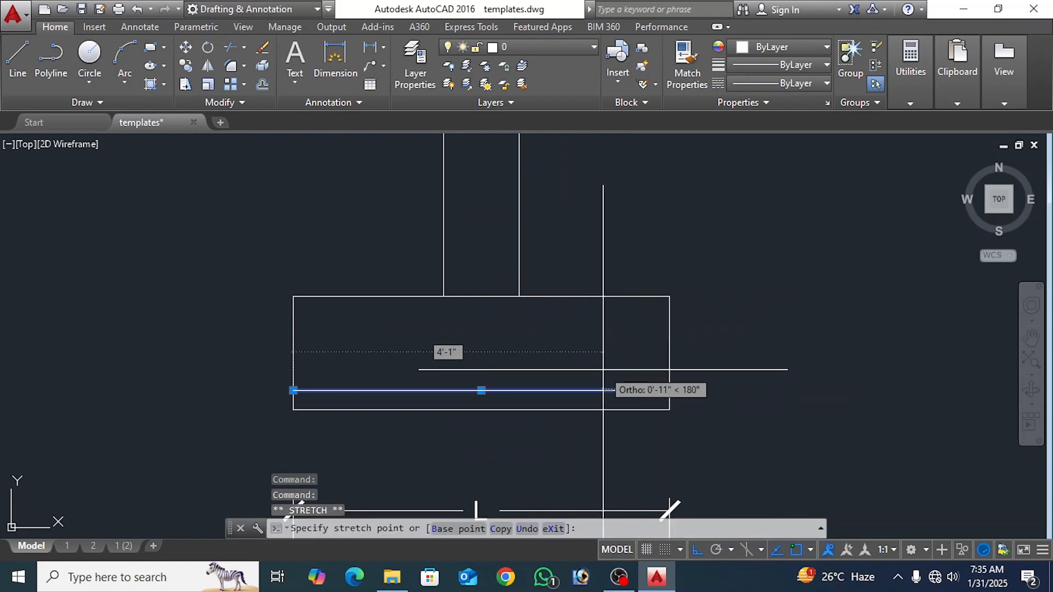
{"action": "type", "text": "2"}
{"action": "key", "text": "BackSpace"}
{"action": "type", "text": "3"}
{"action": "key", "text": "Return"}
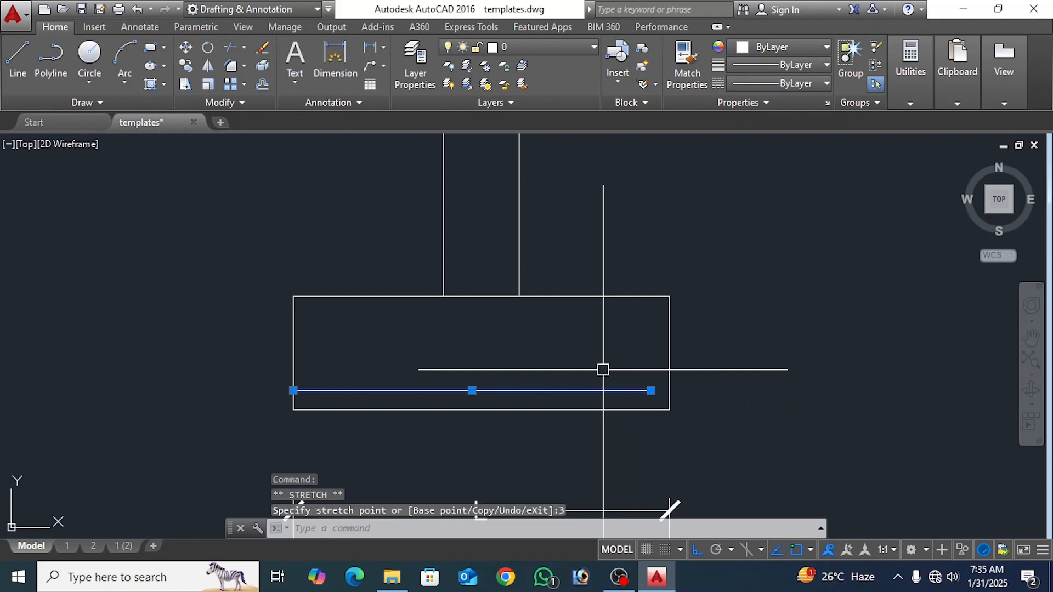
{"action": "left_click", "coordinate": [293, 390]}
{"action": "type", "text": "3"}
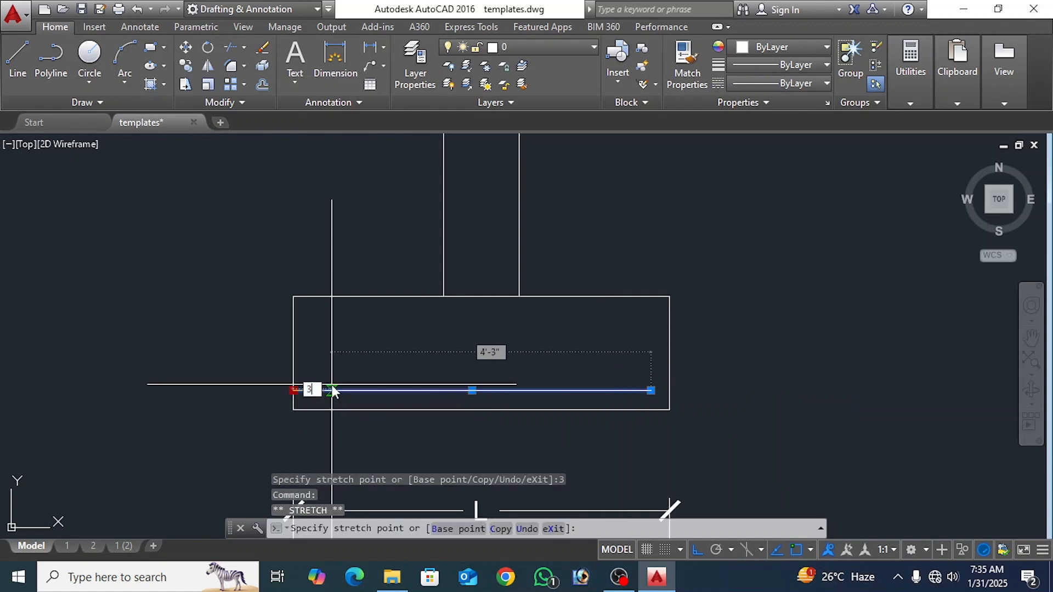
{"action": "key", "text": "Return"}
{"action": "key", "text": "Escape"}
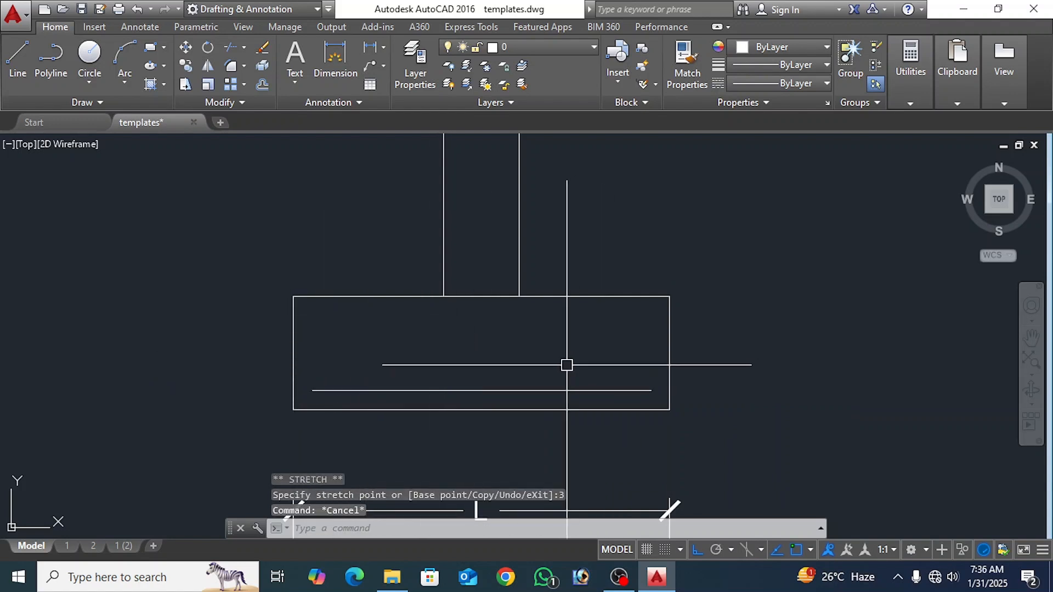
Step: Draw a 5-inch vertical line upward from the right end of the bottom reinforcement line
{"action": "type", "text": "l"}
{"action": "key", "text": "Return"}
{"action": "left_click", "coordinate": [651, 390]}
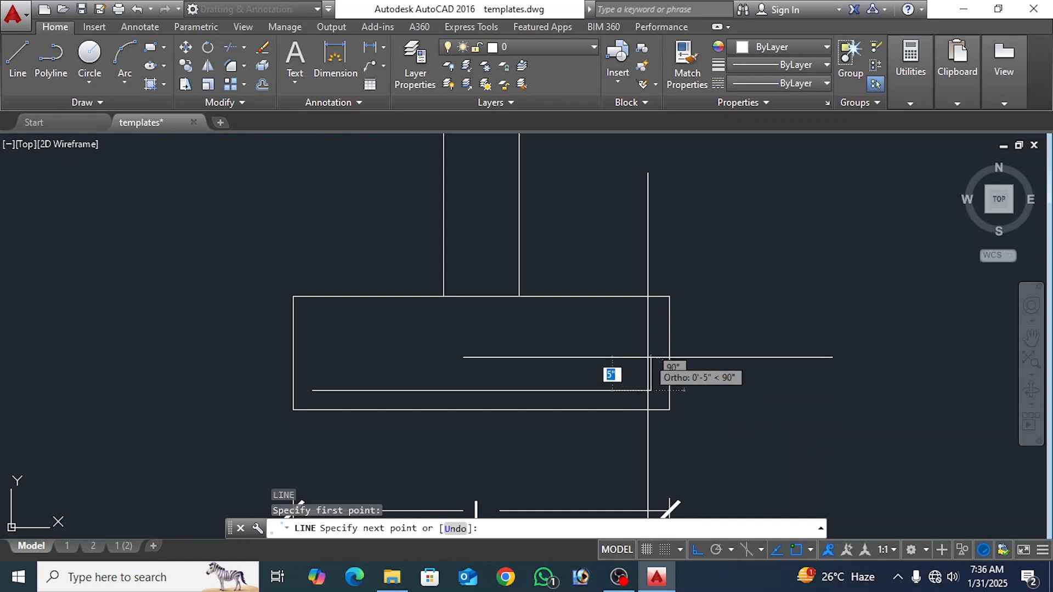
{"action": "type", "text": "5"}
{"action": "key", "text": "Return"}
{"action": "key", "text": "Return"}
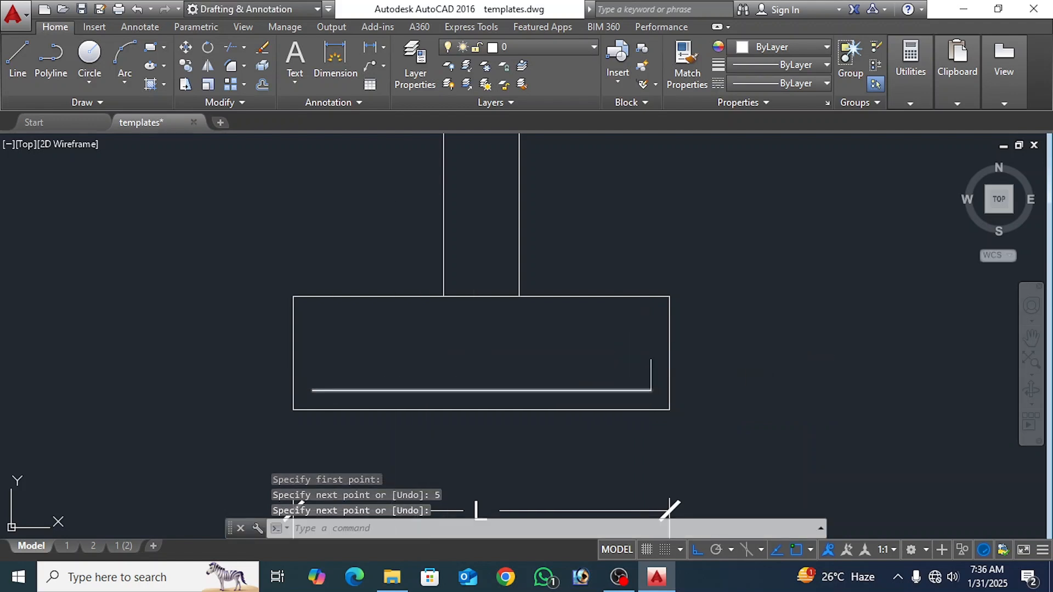
Step: Draw a 5-inch vertical line upward from the left end of the bottom reinforcement line
{"action": "key", "text": "Return"}
{"action": "left_click", "coordinate": [312, 390]}
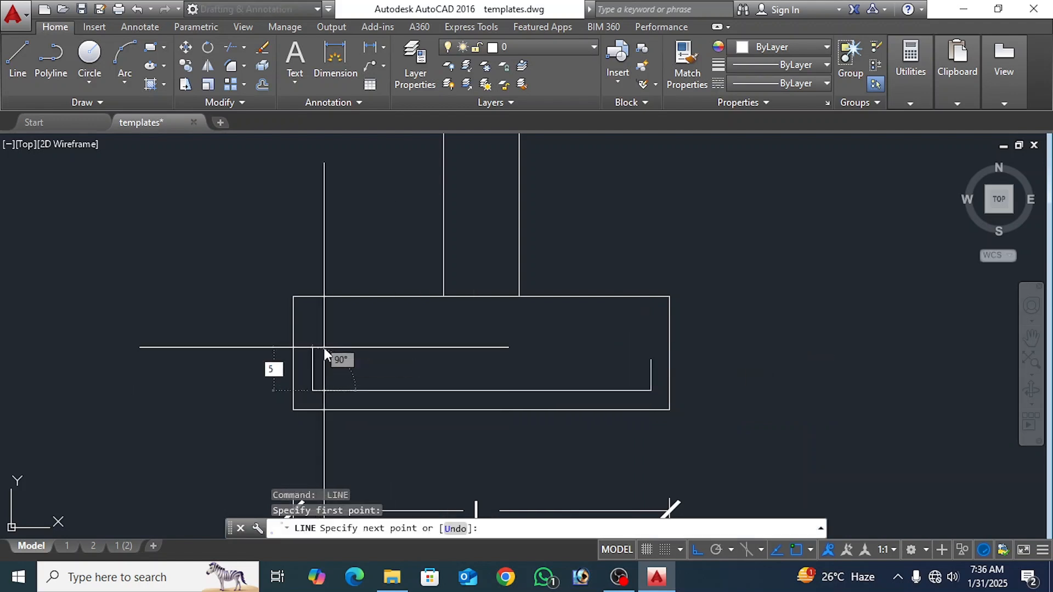
{"action": "type", "text": "5"}
{"action": "key", "text": "Return"}
{"action": "key", "text": "Escape"}
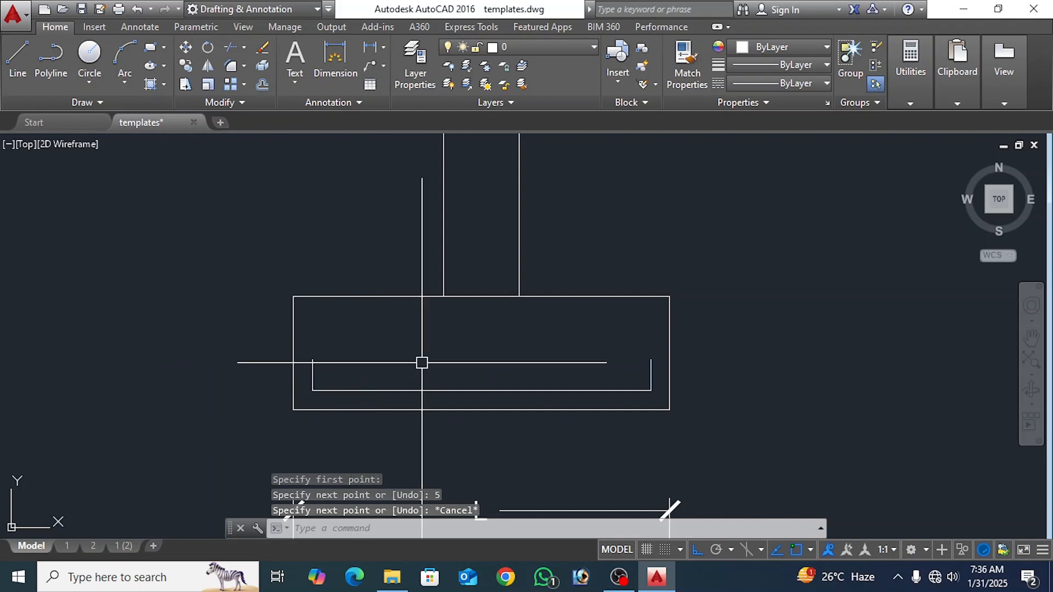
Step: Copy the upper-left bar dot from the plan column and paste it into the left corner of the section's bottom reinforcement
{"action": "scroll", "coordinate": [426, 353], "scroll_direction": "down", "scroll_amount": 3}
{"action": "middle_click_drag", "start_coordinate": [445, 494], "coordinate": [460, 330]}
{"action": "scroll", "coordinate": [458, 335], "scroll_direction": "up", "scroll_amount": 5}
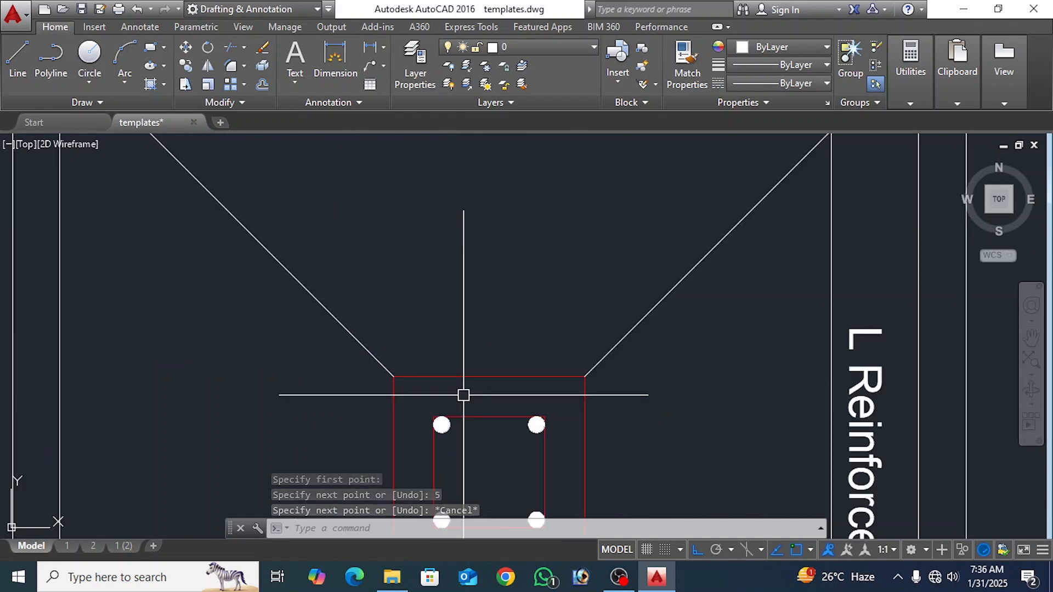
{"action": "scroll", "coordinate": [462, 437], "scroll_direction": "up", "scroll_amount": 4}
{"action": "left_click", "coordinate": [447, 430]}
{"action": "left_click", "coordinate": [370, 381]}
{"action": "key", "text": "ctrl+c"}
{"action": "key", "text": "ctrl+v"}
{"action": "scroll", "coordinate": [430, 423], "scroll_direction": "down", "scroll_amount": 8}
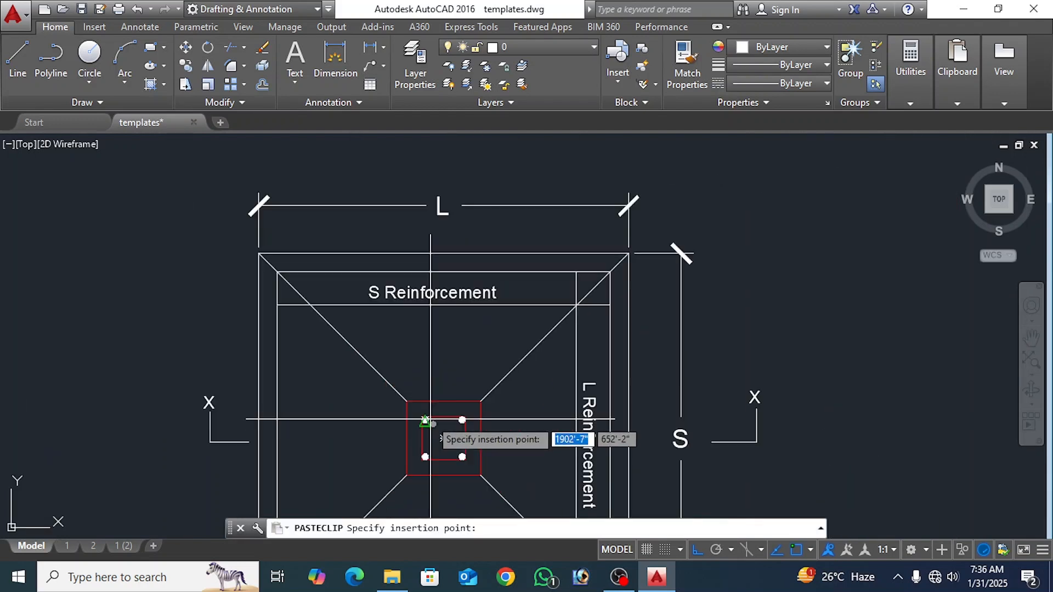
{"action": "middle_click_drag", "start_coordinate": [349, 224], "coordinate": [405, 428]}
{"action": "scroll", "coordinate": [351, 284], "scroll_direction": "up", "scroll_amount": 8}
{"action": "left_click", "coordinate": [236, 322]}
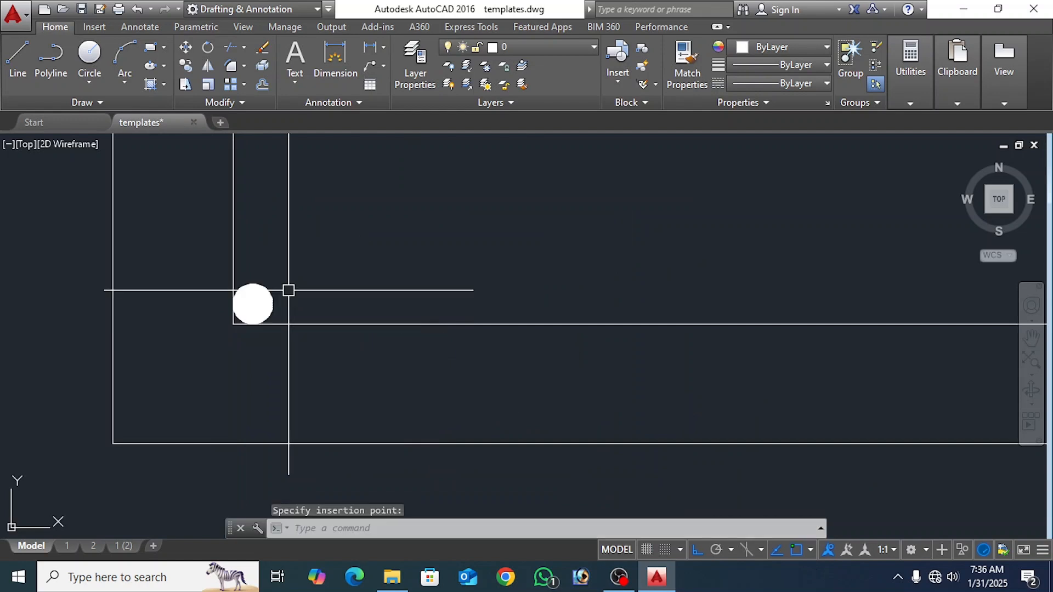
Step: Copy the bar dot rightward along the bottom reinforcement as an array of 10 items spaced about 6 inches apart
{"action": "scroll", "coordinate": [289, 291], "scroll_direction": "down", "scroll_amount": 4}
{"action": "middle_click_drag", "start_coordinate": [378, 281], "coordinate": [283, 301]}
{"action": "scroll", "coordinate": [299, 291], "scroll_direction": "down", "scroll_amount": 2}
{"action": "scroll", "coordinate": [305, 289], "scroll_direction": "up", "scroll_amount": 4}
{"action": "scroll", "coordinate": [308, 289], "scroll_direction": "down", "scroll_amount": 2}
{"action": "scroll", "coordinate": [285, 301], "scroll_direction": "down", "scroll_amount": 2}
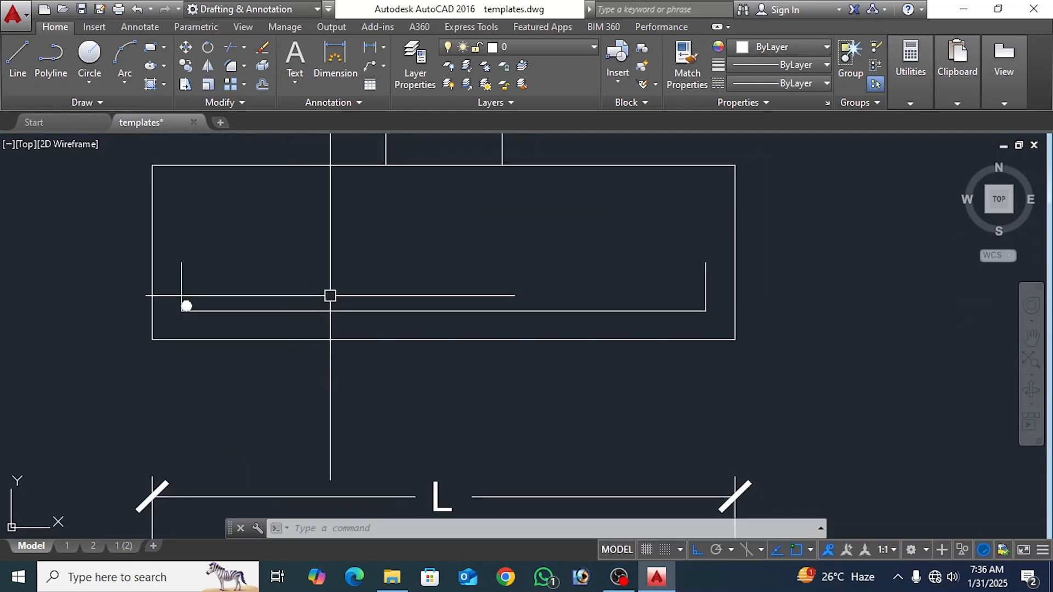
{"action": "middle_click_drag", "start_coordinate": [322, 292], "coordinate": [335, 331]}
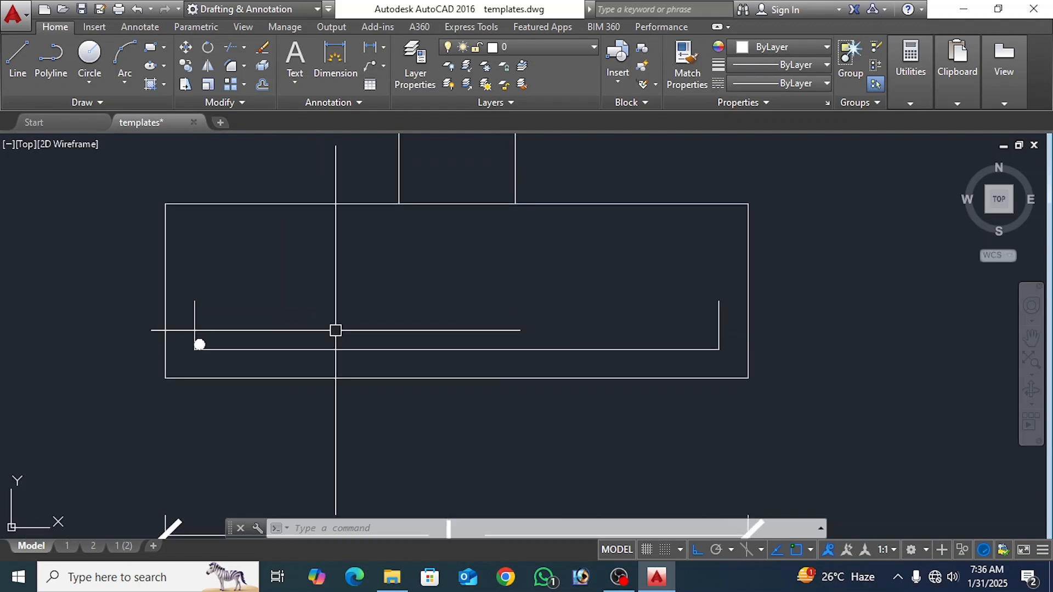
{"action": "scroll", "coordinate": [233, 340], "scroll_direction": "up", "scroll_amount": 2}
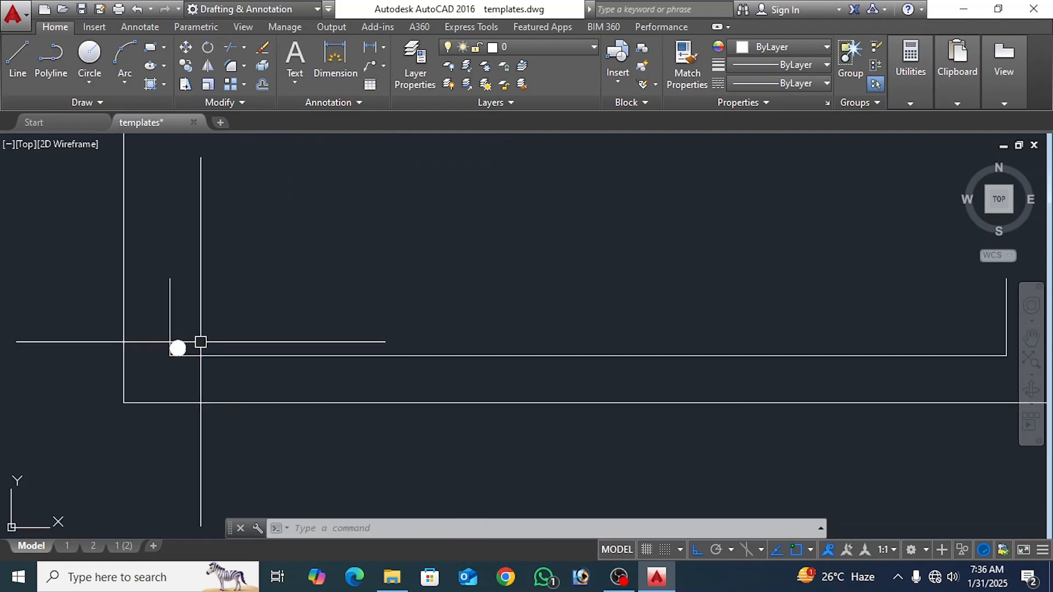
{"action": "left_click", "coordinate": [216, 330]}
{"action": "left_click", "coordinate": [177, 348]}
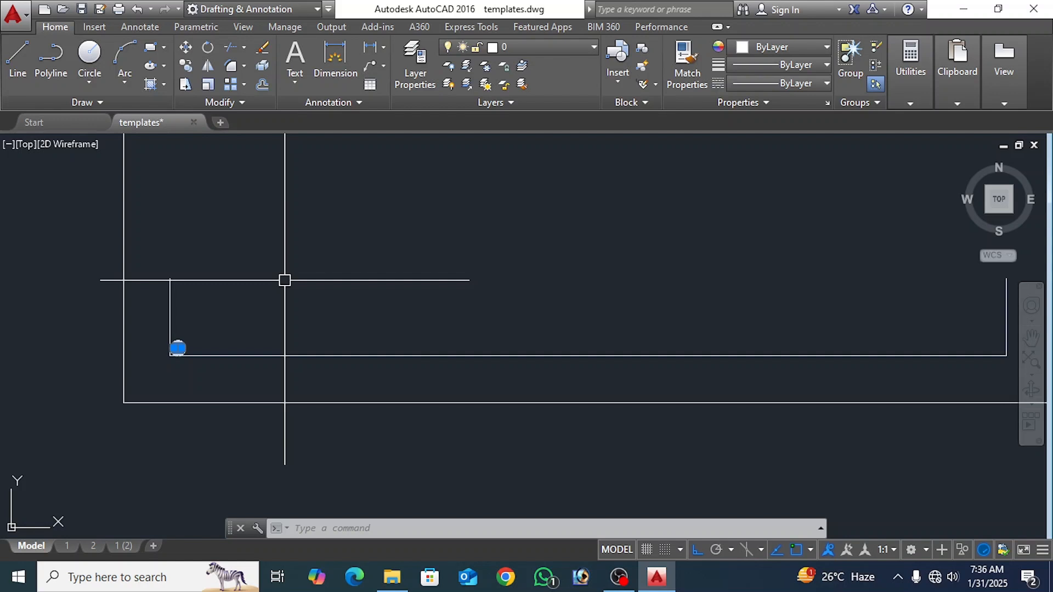
{"action": "left_click", "coordinate": [185, 65]}
{"action": "left_click", "coordinate": [198, 316]}
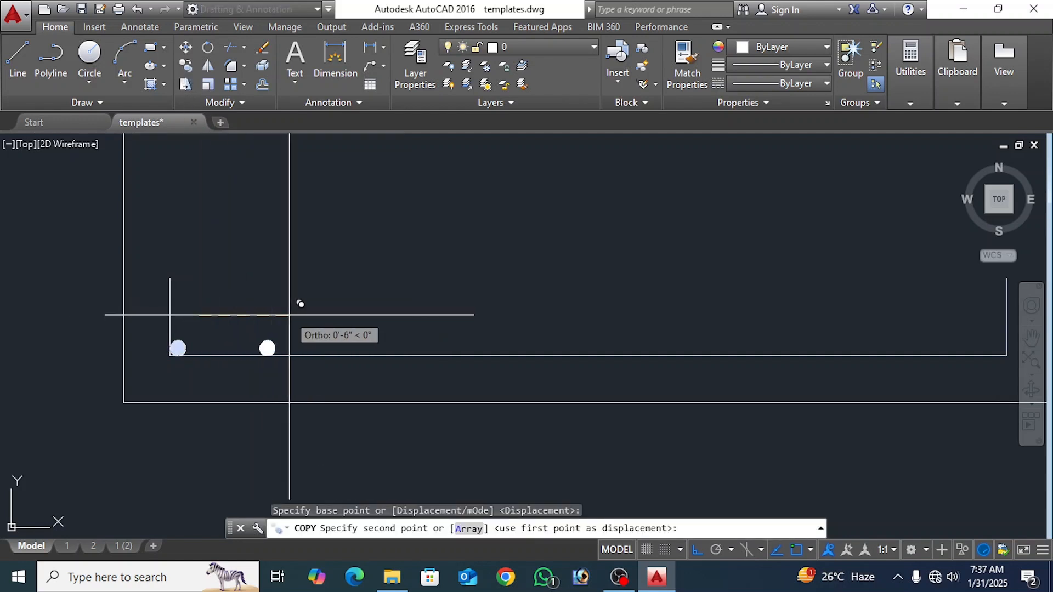
{"action": "left_click", "coordinate": [471, 528]}
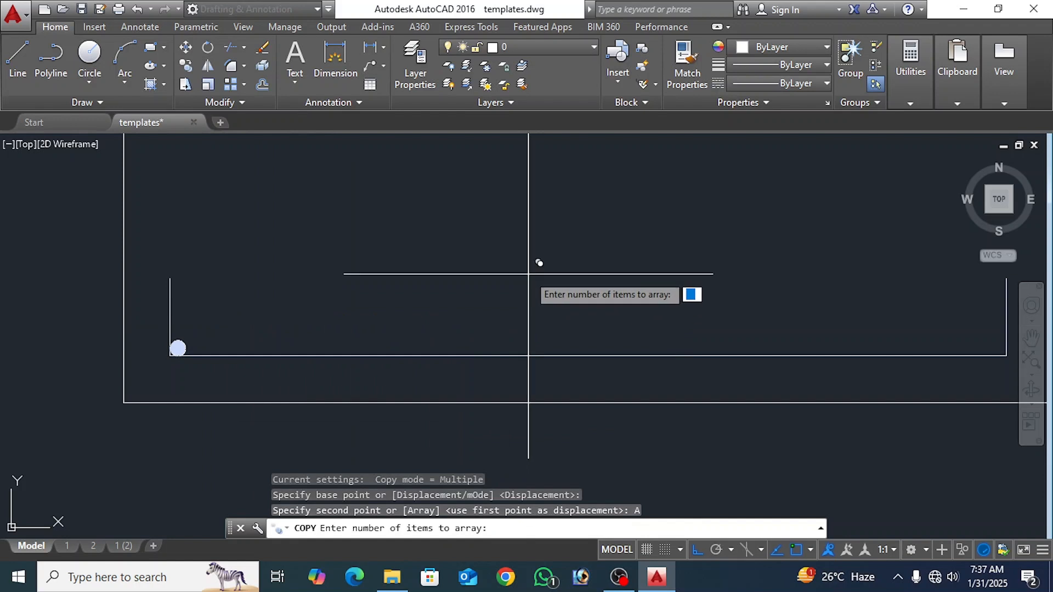
{"action": "key", "text": "Return"}
{"action": "scroll", "coordinate": [559, 261], "scroll_direction": "down", "scroll_amount": 2}
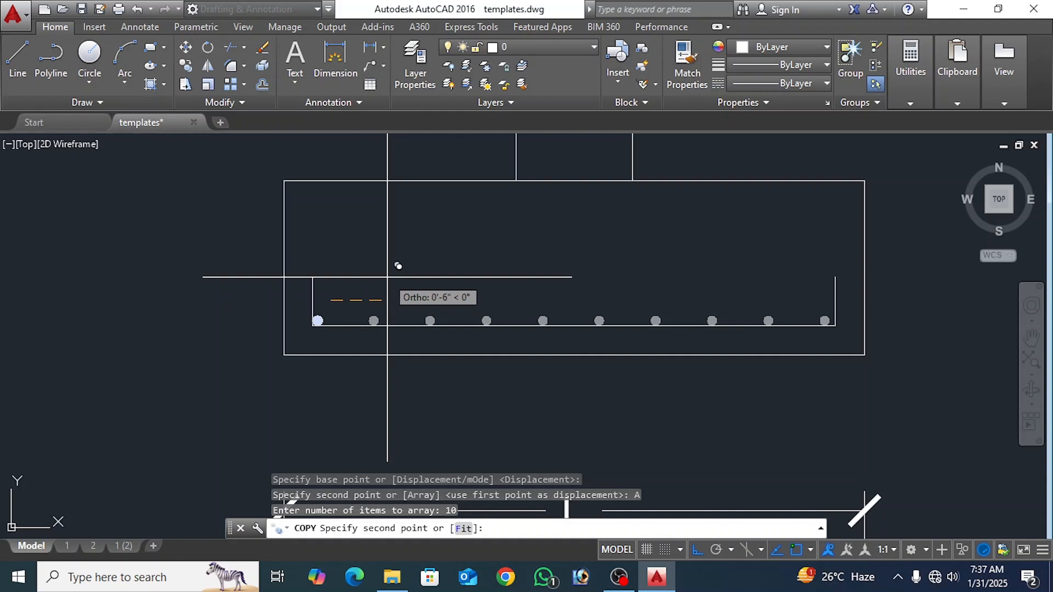
{"action": "left_click", "coordinate": [399, 266]}
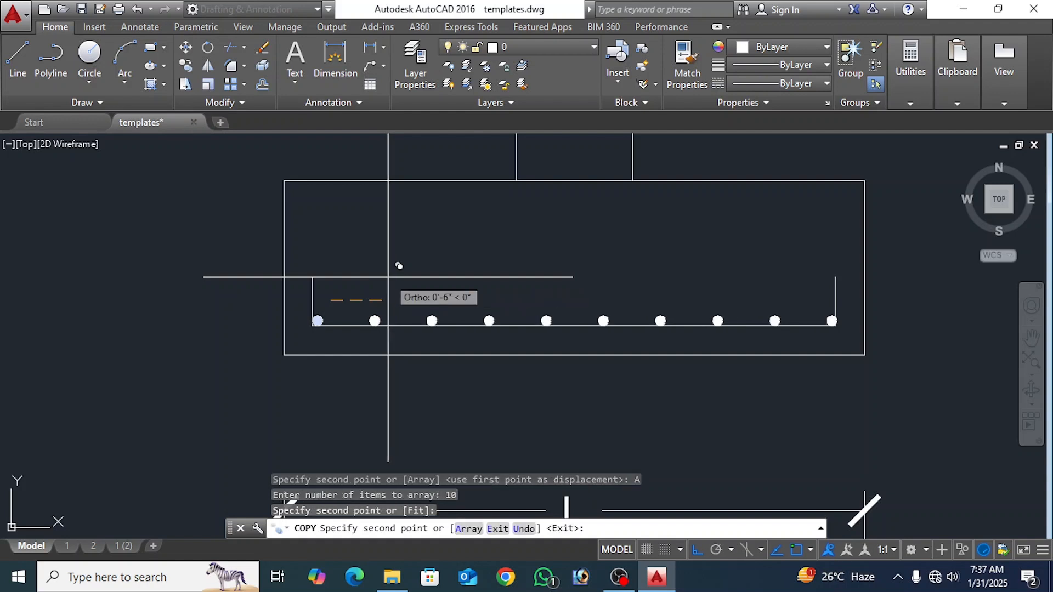
{"action": "key", "text": "Return"}
Step: Move the rightmost bar dot slightly left so it sits inside the right hook of the bottom reinforcement
{"action": "scroll", "coordinate": [832, 318], "scroll_direction": "up", "scroll_amount": 10}
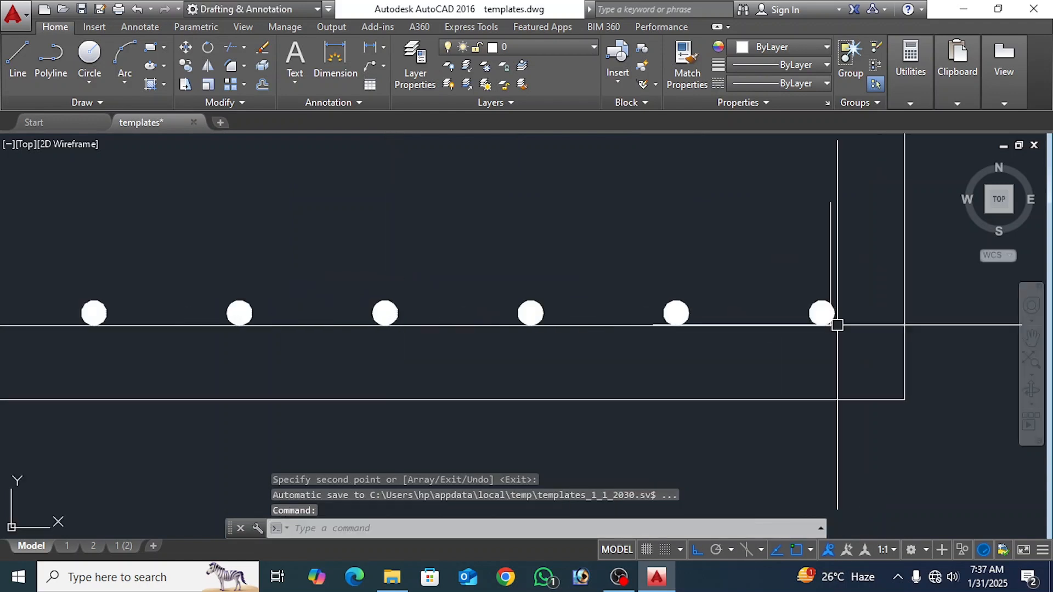
{"action": "left_click", "coordinate": [651, 228]}
{"action": "left_click", "coordinate": [600, 300]}
{"action": "type", "text": "m"}
{"action": "key", "text": "Return"}
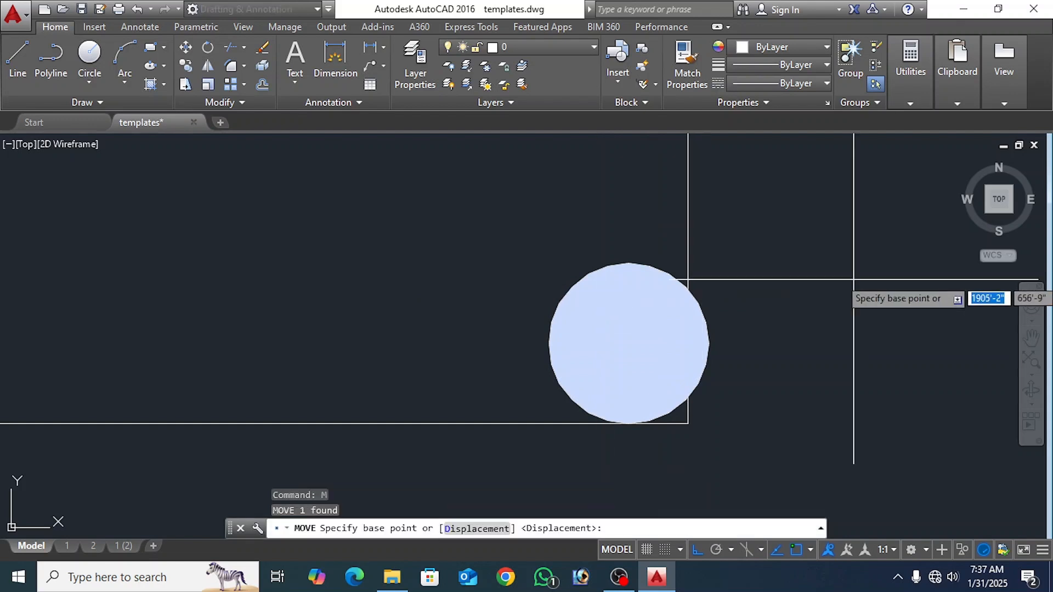
{"action": "left_click", "coordinate": [865, 278]}
{"action": "left_click", "coordinate": [843, 271]}
Step: Offset both vertical column lines above the footing inward by 2.5 inches
{"action": "scroll", "coordinate": [808, 325], "scroll_direction": "down", "scroll_amount": 10}
{"action": "middle_click_drag", "start_coordinate": [697, 323], "coordinate": [703, 409]}
{"action": "scroll", "coordinate": [704, 409], "scroll_direction": "down", "scroll_amount": 3}
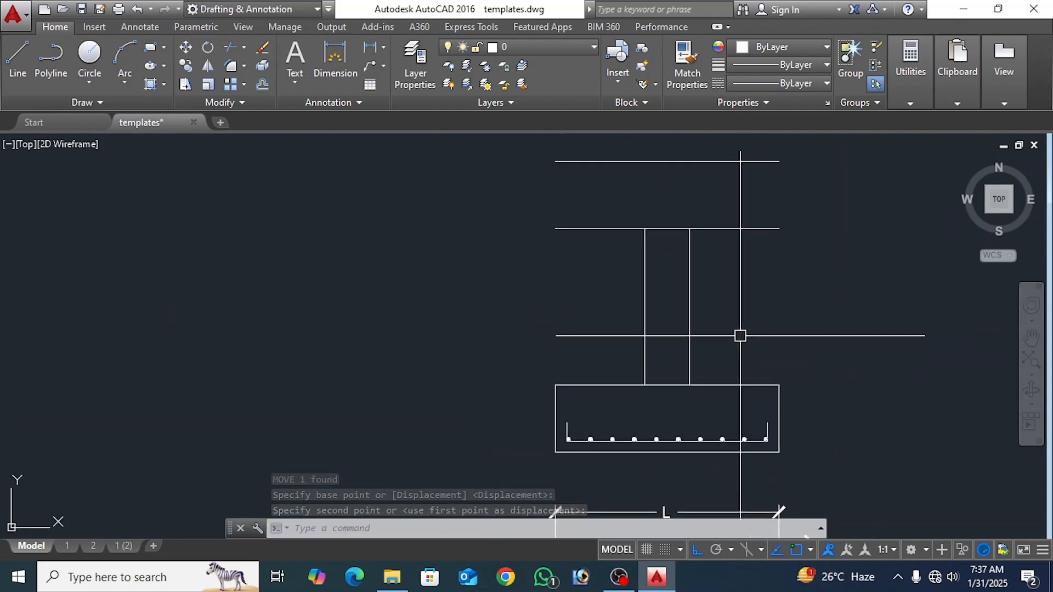
{"action": "type", "text": "o"}
{"action": "key", "text": "Return"}
{"action": "type", "text": "2."}
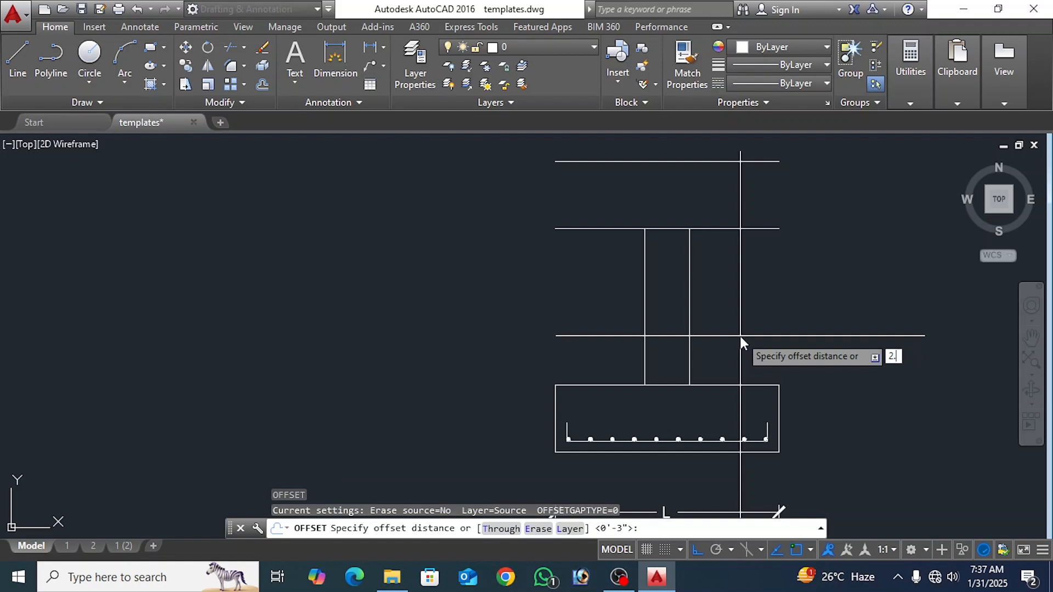
{"action": "type", "text": "5"}
{"action": "key", "text": "Return"}
{"action": "left_click", "coordinate": [690, 323]}
{"action": "left_click", "coordinate": [654, 329]}
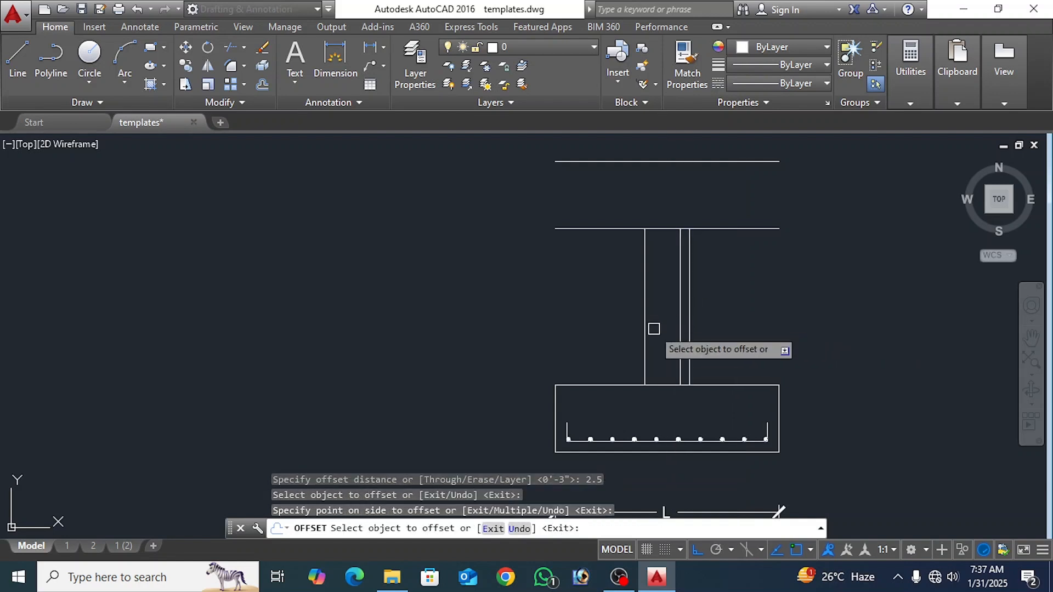
{"action": "left_click", "coordinate": [645, 330]}
{"action": "left_click", "coordinate": [664, 334]}
{"action": "key", "text": "Return"}
Step: Stretch the lower ends of the two inner column lines down into the footing, to just above the bar dots
{"action": "scroll", "coordinate": [657, 420], "scroll_direction": "up", "scroll_amount": 2}
{"action": "left_click", "coordinate": [725, 351]}
{"action": "left_click", "coordinate": [581, 299]}
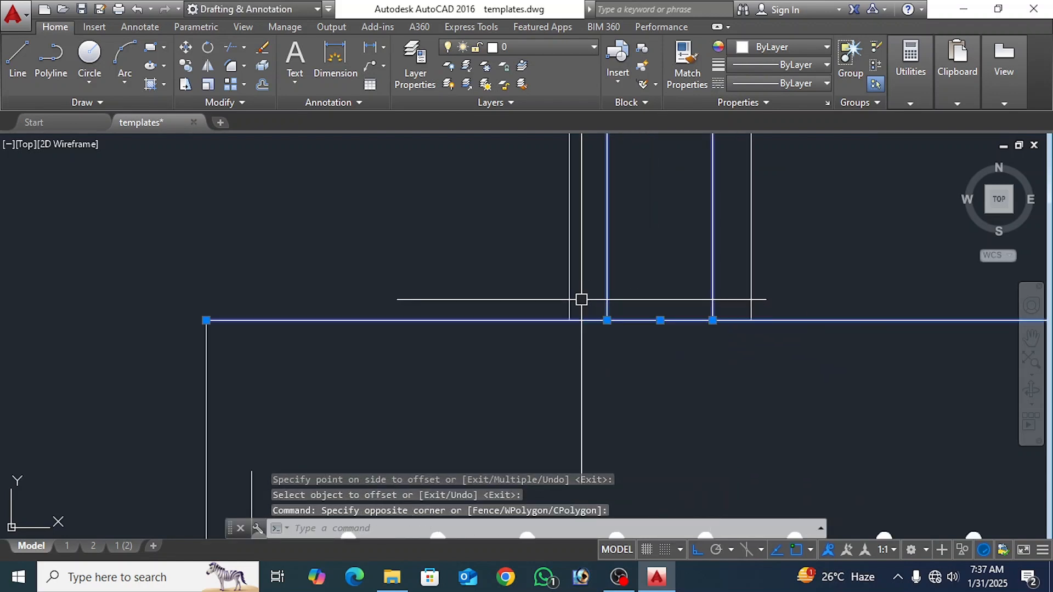
{"action": "type", "text": "s"}
{"action": "key", "text": "space"}
{"action": "left_click", "coordinate": [713, 319]}
{"action": "middle_click_drag", "start_coordinate": [707, 414], "coordinate": [700, 216]}
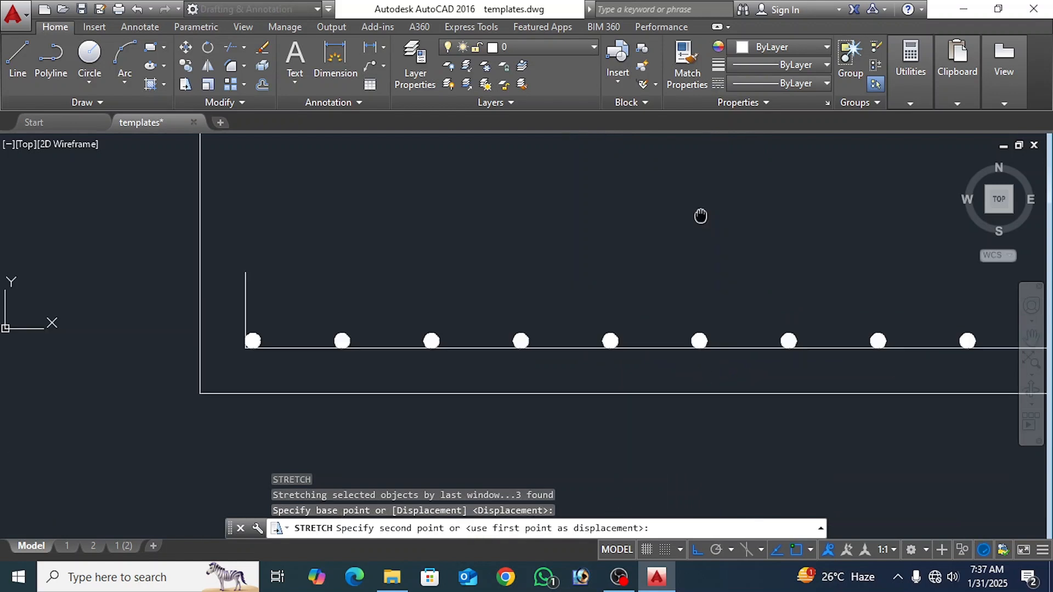
{"action": "scroll", "coordinate": [723, 301], "scroll_direction": "up", "scroll_amount": 6}
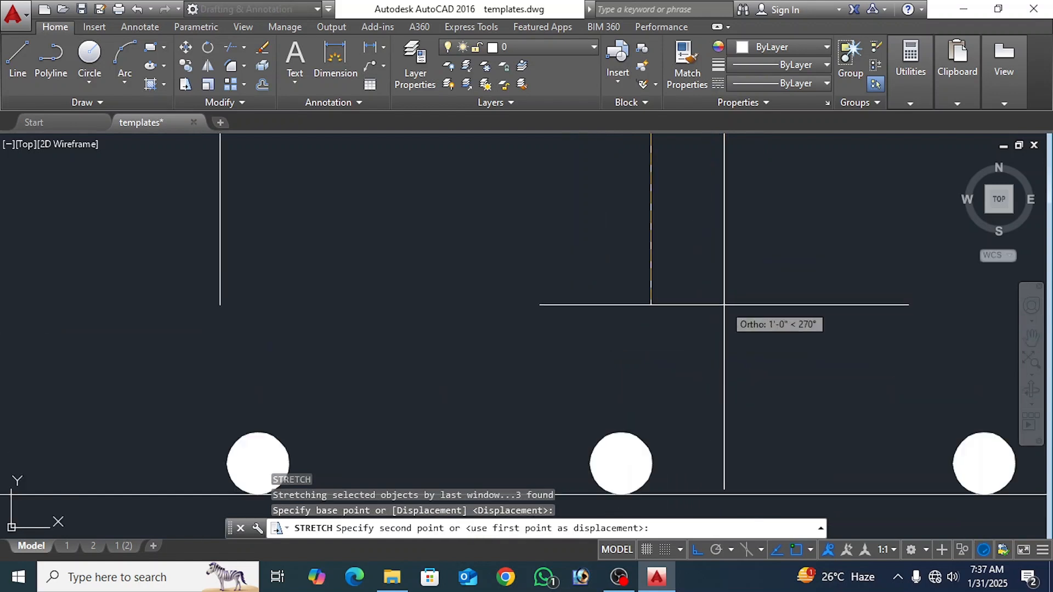
{"action": "left_click", "coordinate": [721, 431]}
Step: Draw a 12-inch horizontal line to the right from the lower end of the right column bar
{"action": "type", "text": "l"}
{"action": "key", "text": "space"}
{"action": "left_click", "coordinate": [651, 431]}
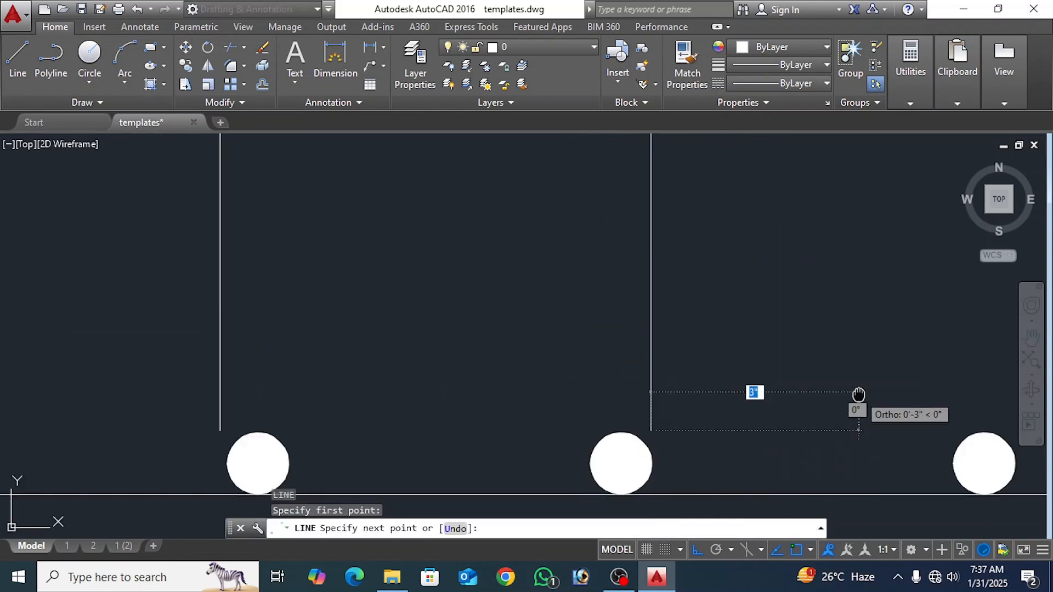
{"action": "middle_click_drag", "start_coordinate": [859, 394], "coordinate": [679, 385]}
{"action": "scroll", "coordinate": [679, 386], "scroll_direction": "down", "scroll_amount": 4}
{"action": "type", "text": "12"}
{"action": "key", "text": "Return"}
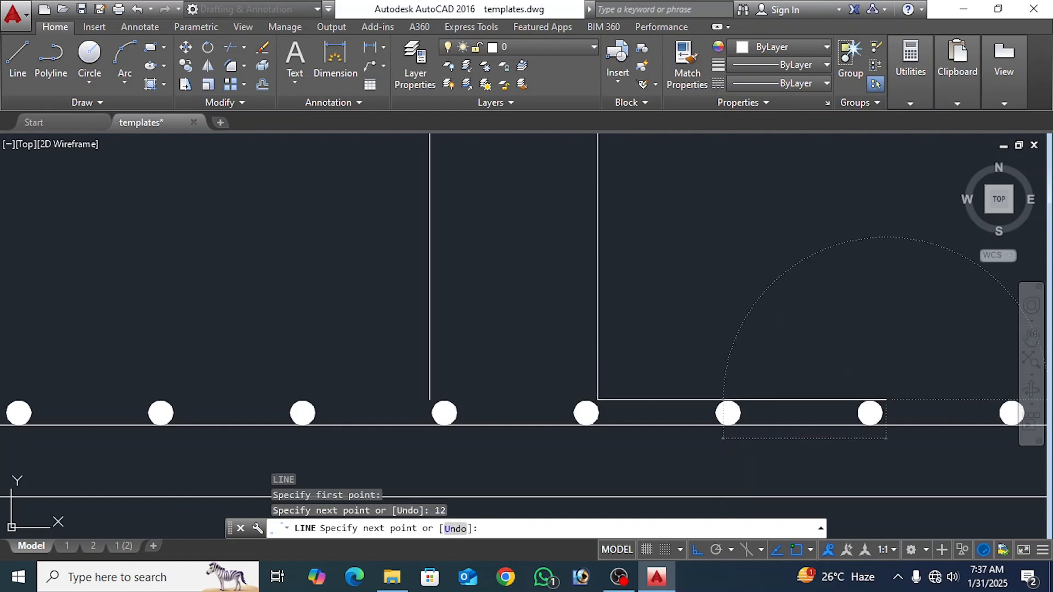
{"action": "key", "text": "space"}
Step: Draw a 12-inch horizontal line to the left from the lower end of the left column bar
{"action": "key", "text": "space"}
{"action": "left_click", "coordinate": [430, 400]}
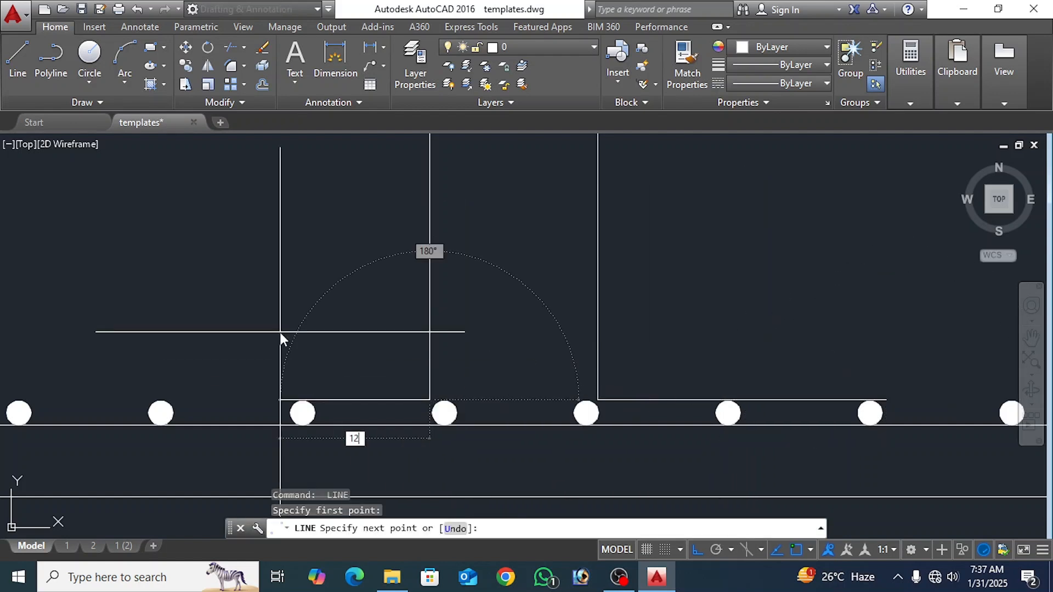
{"action": "type", "text": "12"}
{"action": "key", "text": "Return"}
{"action": "key", "text": "space"}
Step: Trim the footing's top line between the two outer column lines
{"action": "scroll", "coordinate": [279, 332], "scroll_direction": "down", "scroll_amount": 5}
{"action": "middle_click_drag", "start_coordinate": [372, 309], "coordinate": [400, 348]}
{"action": "middle_click_drag", "start_coordinate": [470, 323], "coordinate": [489, 360]}
{"action": "type", "text": "tr"}
{"action": "key", "text": "space"}
{"action": "key", "text": "space"}
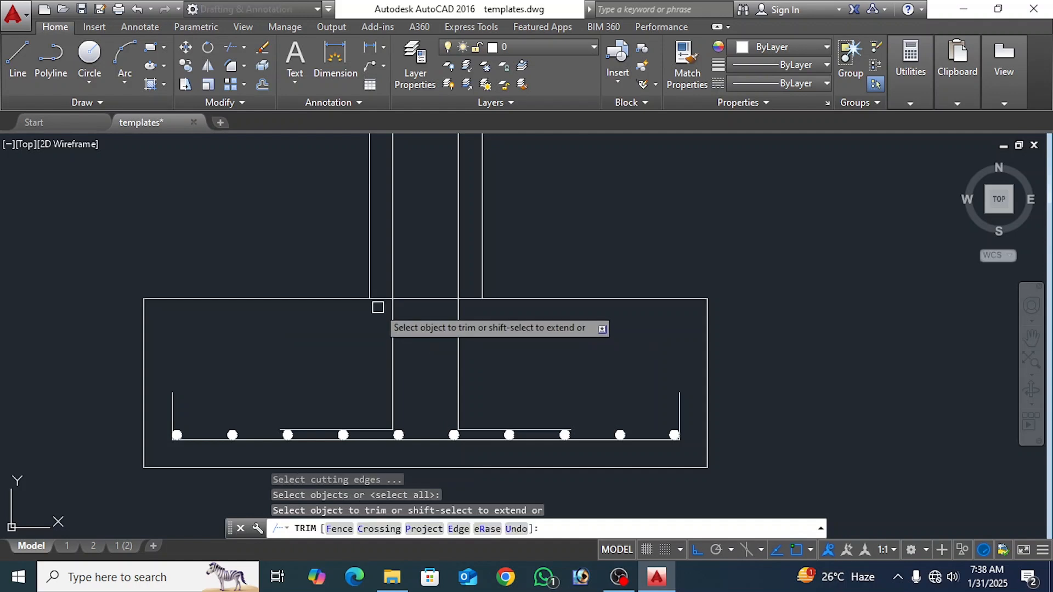
{"action": "left_click", "coordinate": [379, 300]}
{"action": "left_click", "coordinate": [426, 301]}
{"action": "left_click", "coordinate": [468, 303]}
{"action": "key", "text": "space"}
Step: Extend the two inner column bars upward to the upper horizontal line
{"action": "scroll", "coordinate": [501, 337], "scroll_direction": "down", "scroll_amount": 3}
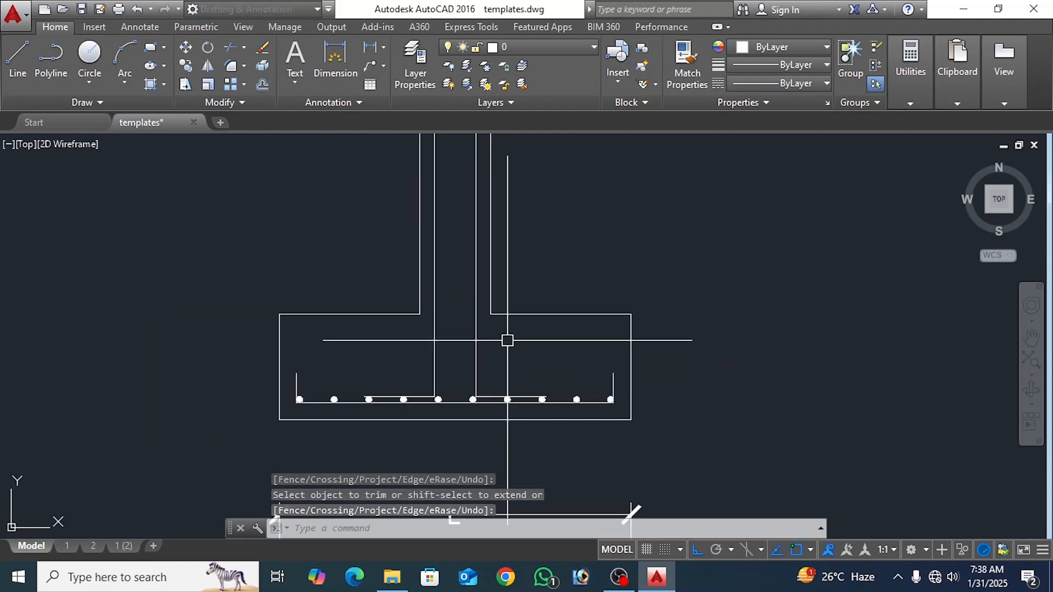
{"action": "middle_click_drag", "start_coordinate": [507, 330], "coordinate": [512, 433]}
{"action": "mouse_move", "coordinate": [549, 303]}
{"action": "middle_mouse_down"}
{"action": "mouse_move", "coordinate": [542, 328]}
{"action": "mouse_move", "coordinate": [570, 205]}
{"action": "mouse_move", "coordinate": [576, 334]}
{"action": "middle_mouse_up"}
{"action": "scroll", "coordinate": [571, 210], "scroll_direction": "down", "scroll_amount": 2}
{"action": "scroll", "coordinate": [523, 231], "scroll_direction": "up", "scroll_amount": 4}
{"action": "middle_click_drag", "start_coordinate": [523, 231], "coordinate": [525, 247]}
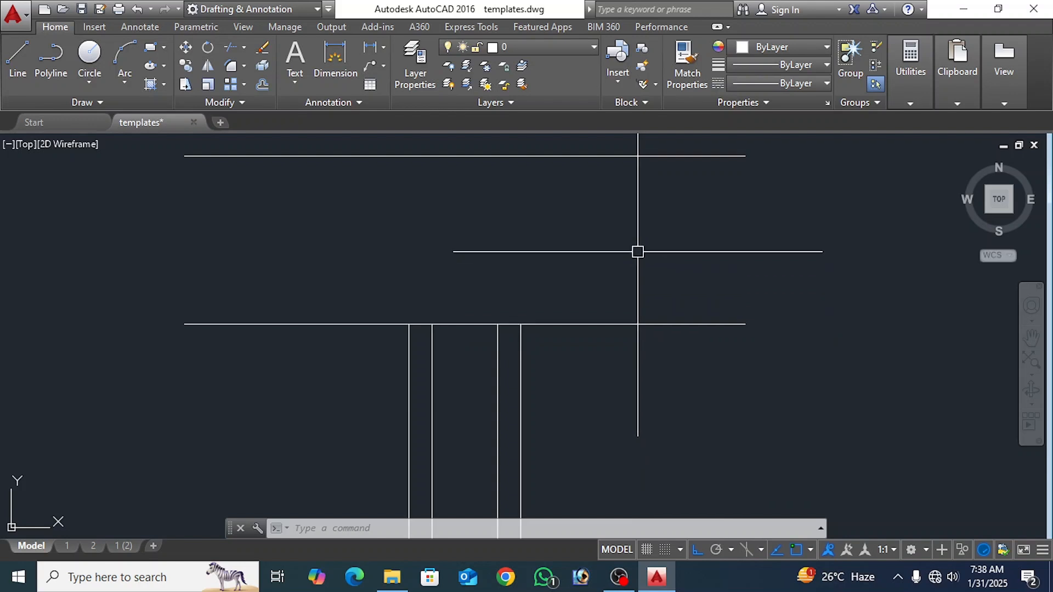
{"action": "scroll", "coordinate": [637, 251], "scroll_direction": "down", "scroll_amount": 4}
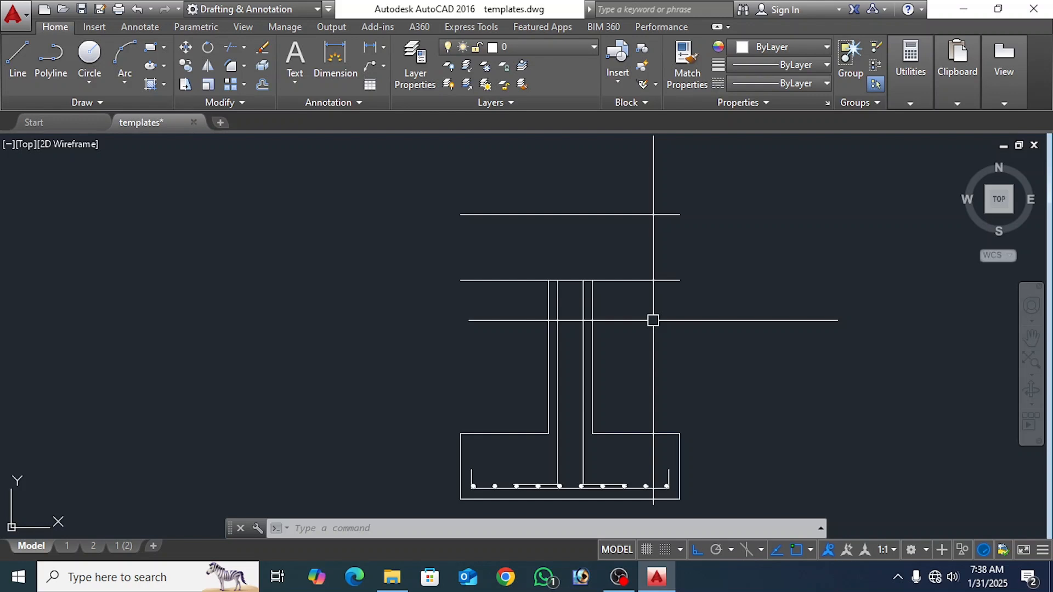
{"action": "scroll", "coordinate": [652, 321], "scroll_direction": "up", "scroll_amount": 4}
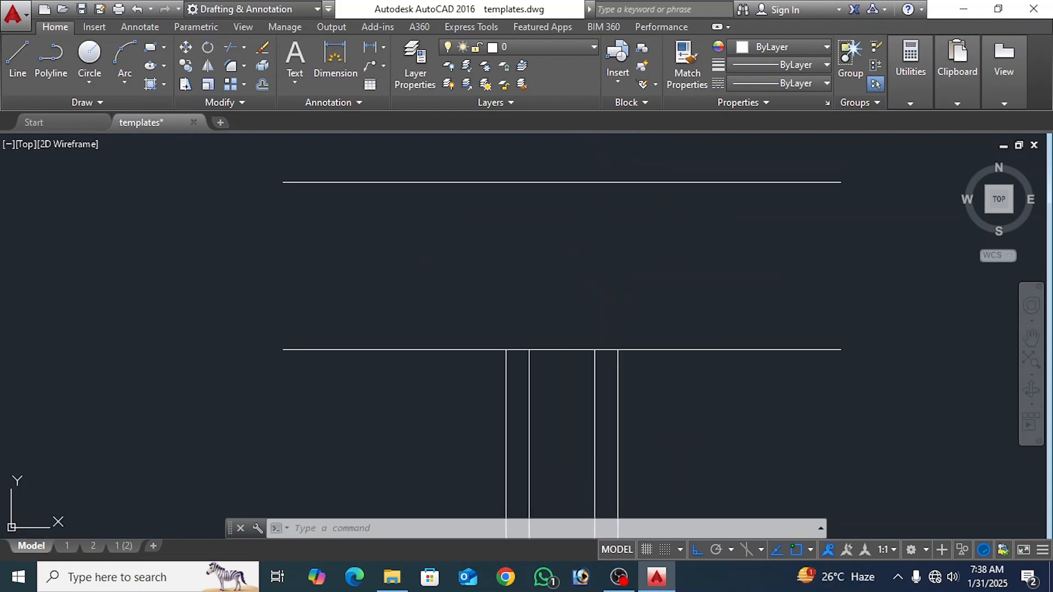
{"action": "type", "text": "x"}
{"action": "key", "text": "Return"}
{"action": "key", "text": "Return"}
{"action": "left_click", "coordinate": [530, 368]}
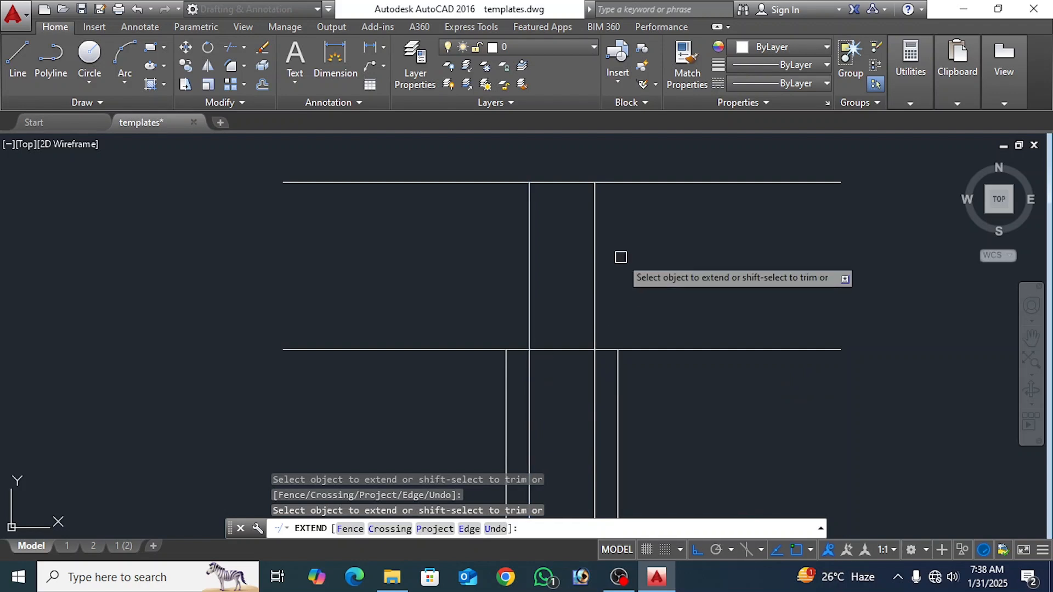
{"action": "key", "text": "Escape"}
Step: Stretch the upper ends of the two column bars upward beyond the upper horizontal line
{"action": "middle_click_drag", "start_coordinate": [621, 258], "coordinate": [624, 324]}
{"action": "left_click", "coordinate": [623, 320]}
{"action": "left_click", "coordinate": [499, 201]}
{"action": "type", "text": "s"}
{"action": "key", "text": "Return"}
{"action": "scroll", "coordinate": [518, 306], "scroll_direction": "down", "scroll_amount": 4}
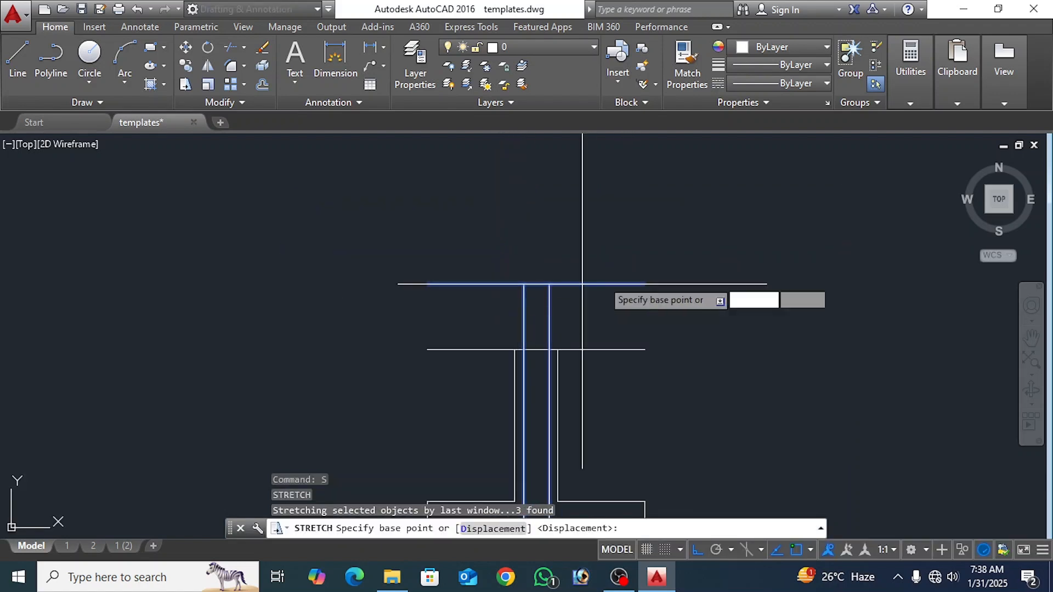
{"action": "left_click", "coordinate": [687, 250]}
{"action": "left_click", "coordinate": [697, 165]}
{"action": "key", "text": "Return"}
{"action": "key", "text": "Escape"}
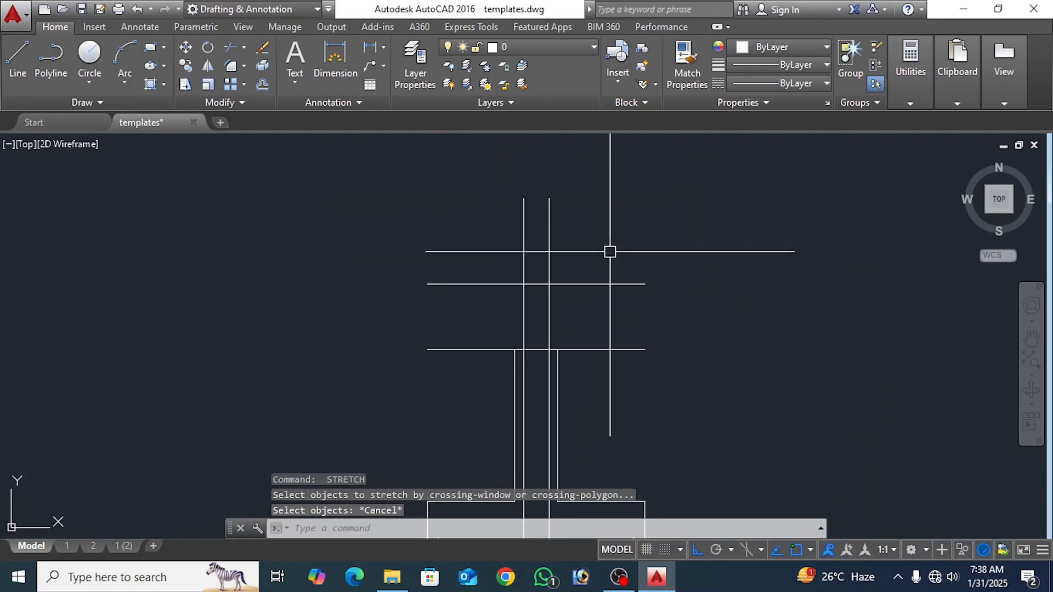
Step: Offset the two column bars outward by 1.5 inches on each side
{"action": "scroll", "coordinate": [572, 325], "scroll_direction": "up", "scroll_amount": 5}
{"action": "type", "text": "o"}
{"action": "key", "text": "Return"}
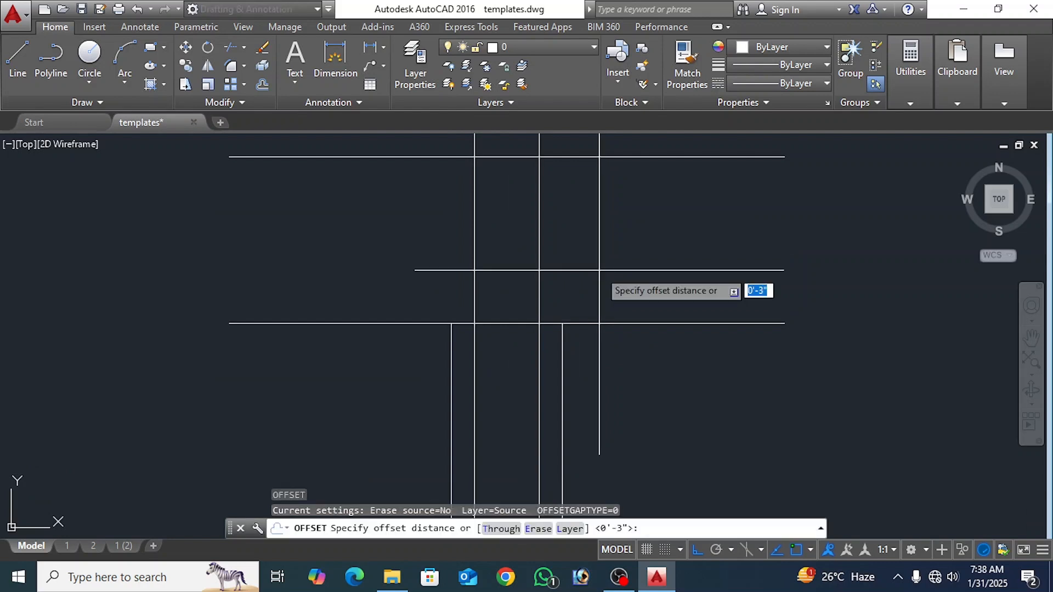
{"action": "type", "text": "1.5"}
{"action": "key", "text": "Return"}
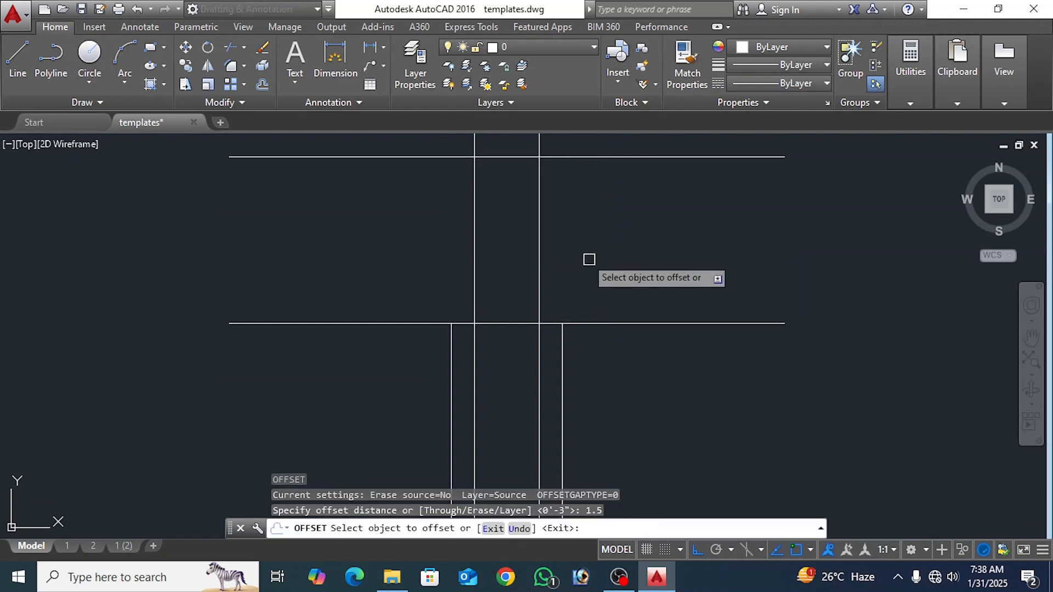
{"action": "left_click", "coordinate": [541, 244]}
{"action": "left_click", "coordinate": [569, 243]}
{"action": "left_click", "coordinate": [474, 250]}
{"action": "left_click", "coordinate": [449, 253]}
{"action": "key", "text": "Return"}
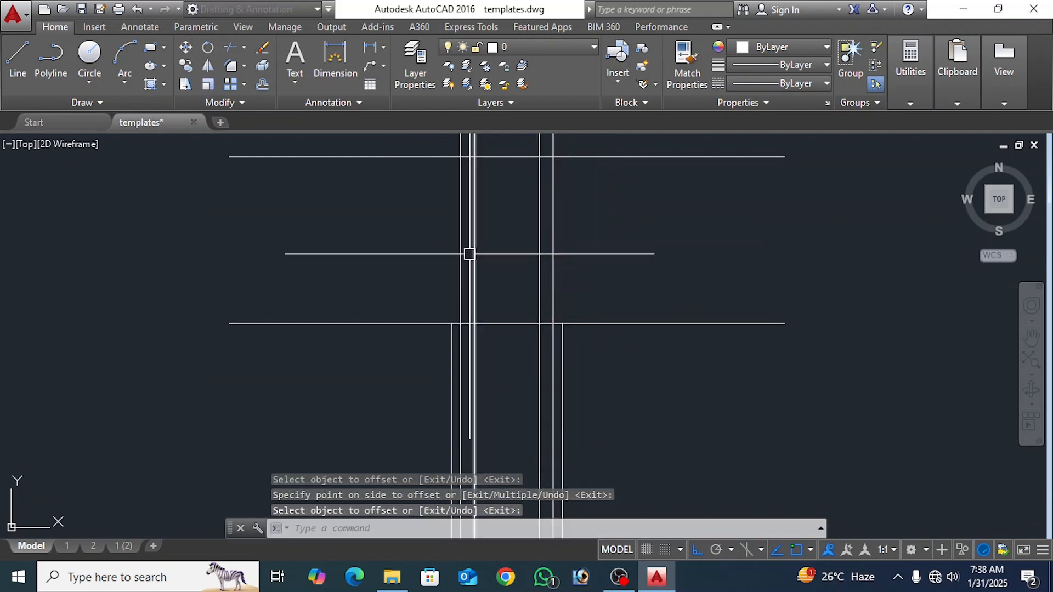
Step: Trim the two 1.5-inch offset lines below the lower horizontal line
{"action": "scroll", "coordinate": [470, 255], "scroll_direction": "down", "scroll_amount": 2}
{"action": "type", "text": "tr"}
{"action": "key", "text": "Return"}
{"action": "key", "text": "Return"}
{"action": "scroll", "coordinate": [463, 296], "scroll_direction": "up", "scroll_amount": 3}
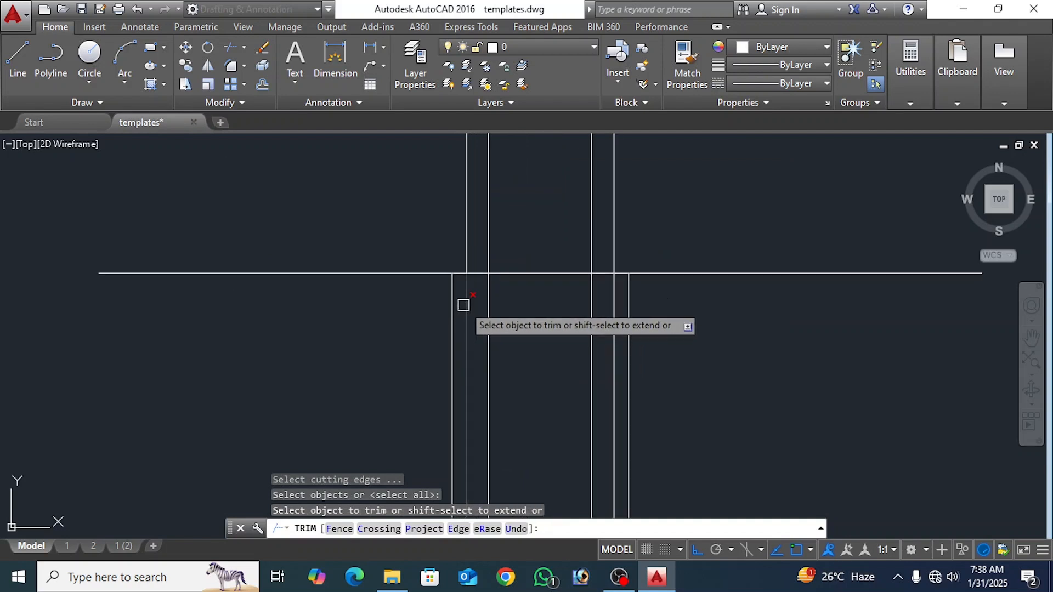
{"action": "left_click", "coordinate": [613, 296]}
{"action": "key", "text": "Return"}
Step: Add a break line with its symbol at the midpoint across the upper ends of the column lines
{"action": "scroll", "coordinate": [583, 258], "scroll_direction": "down", "scroll_amount": 2}
{"action": "mouse_move", "coordinate": [631, 329]}
{"action": "middle_mouse_down"}
{"action": "mouse_move", "coordinate": [607, 299]}
{"action": "mouse_move", "coordinate": [642, 332]}
{"action": "mouse_move", "coordinate": [628, 371]}
{"action": "middle_mouse_up"}
{"action": "scroll", "coordinate": [608, 300], "scroll_direction": "down", "scroll_amount": 1}
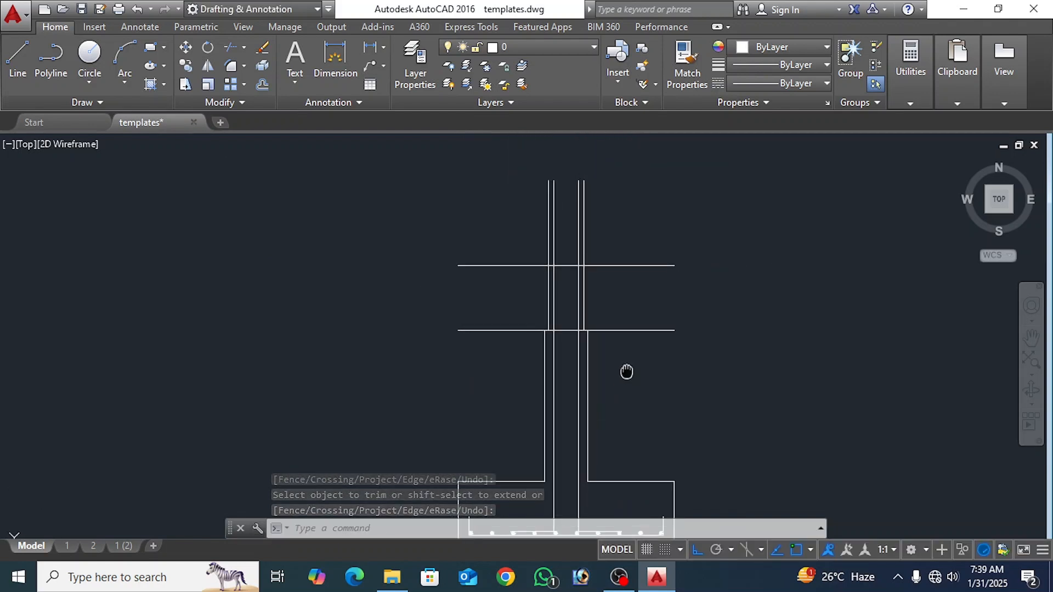
{"action": "scroll", "coordinate": [543, 153], "scroll_direction": "up", "scroll_amount": 2}
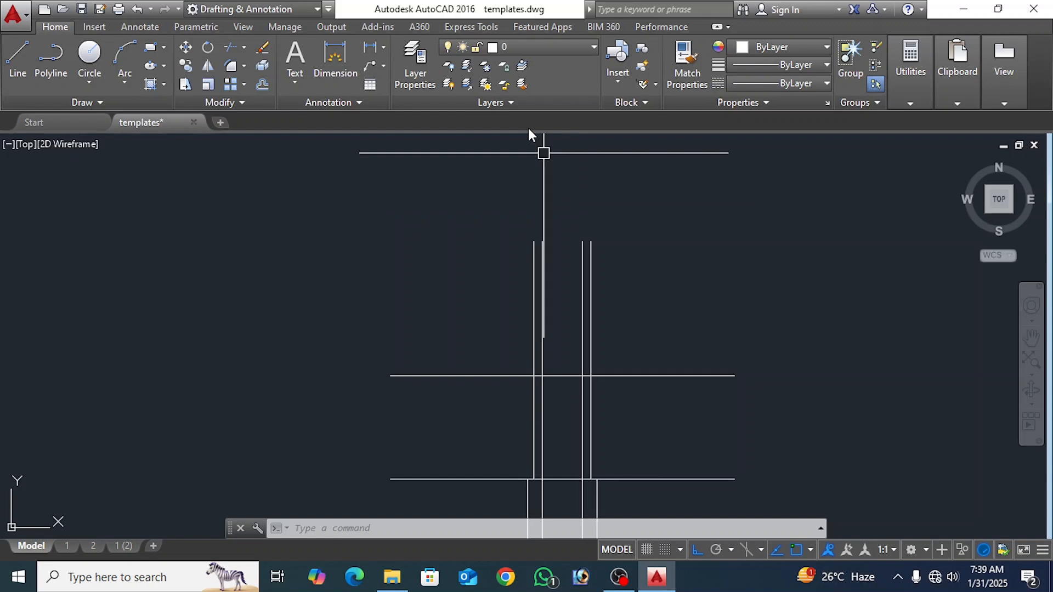
{"action": "left_click", "coordinate": [480, 29]}
{"action": "left_click", "coordinate": [609, 61]}
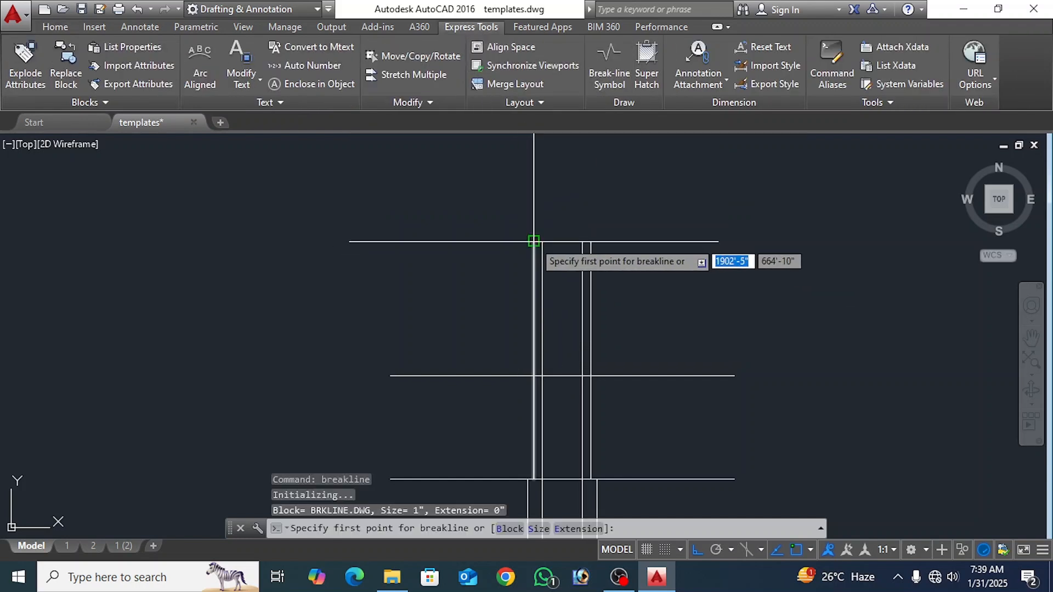
{"action": "left_click", "coordinate": [505, 241]}
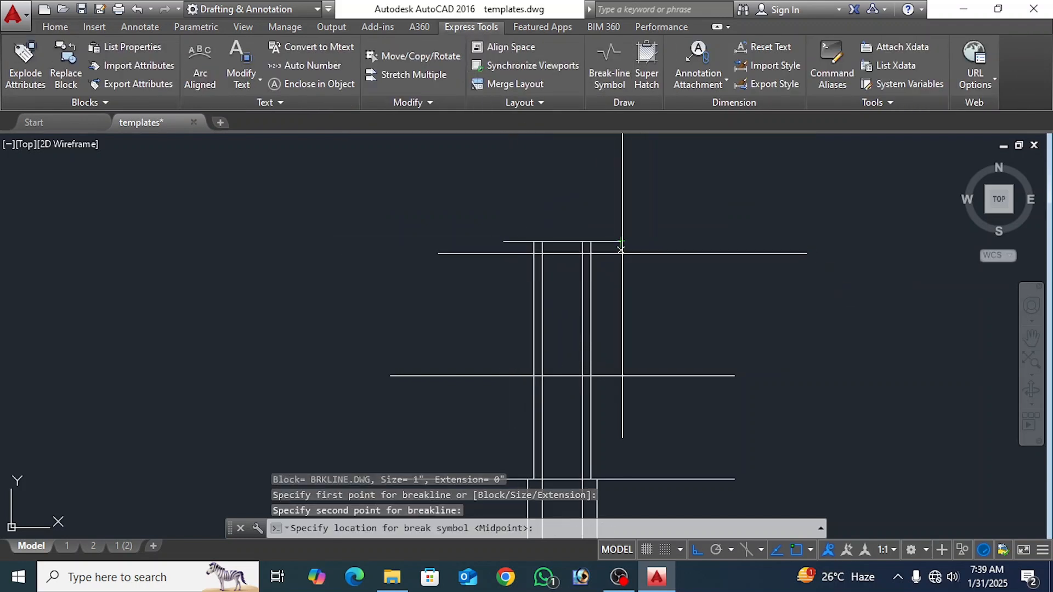
{"action": "key", "text": "Return"}
Step: Draw a horizontal tie line between the two inner column bars just above the bottom reinforcement
{"action": "middle_click_drag", "start_coordinate": [644, 305], "coordinate": [633, 234]}
{"action": "middle_click_drag", "start_coordinate": [654, 270], "coordinate": [653, 196]}
{"action": "scroll", "coordinate": [653, 198], "scroll_direction": "down", "scroll_amount": 2}
{"action": "middle_click_drag", "start_coordinate": [644, 304], "coordinate": [631, 196]}
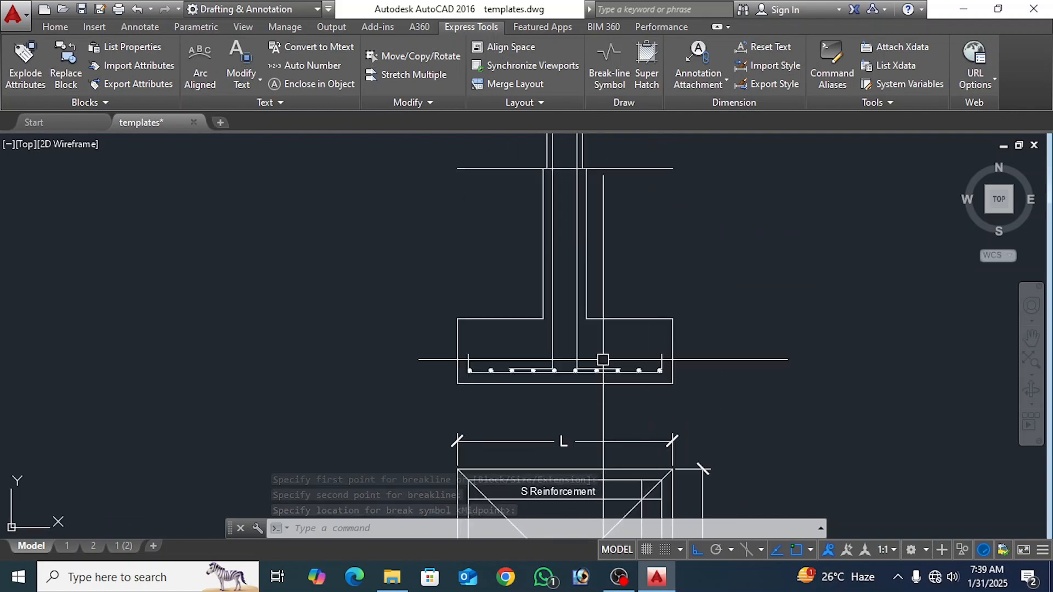
{"action": "scroll", "coordinate": [585, 356], "scroll_direction": "up", "scroll_amount": 4}
{"action": "type", "text": "l"}
{"action": "key", "text": "Return"}
{"action": "scroll", "coordinate": [582, 353], "scroll_direction": "up", "scroll_amount": 4}
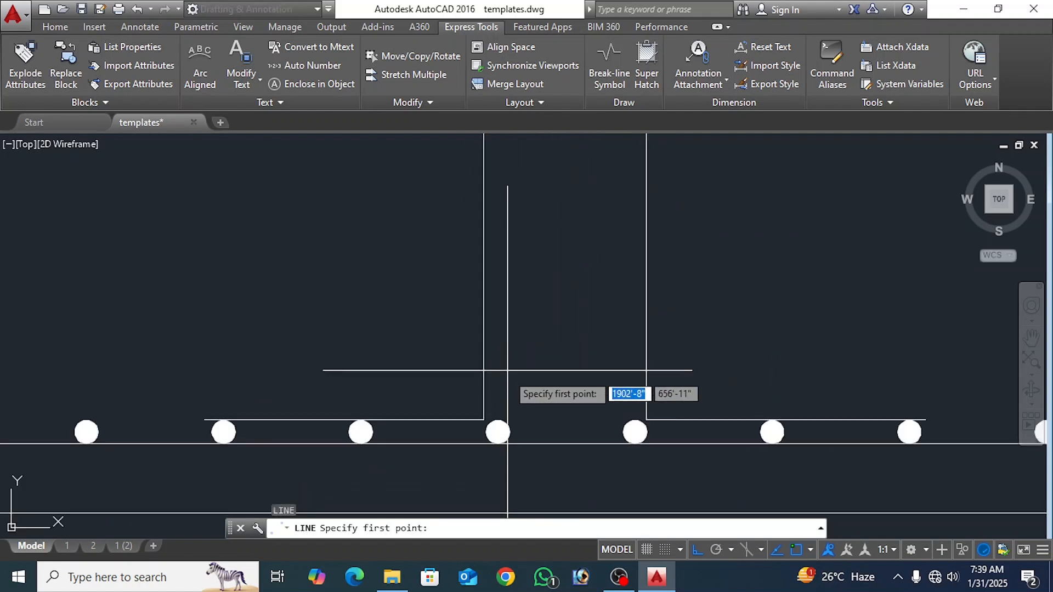
{"action": "left_click", "coordinate": [483, 393]}
{"action": "left_click", "coordinate": [641, 366]}
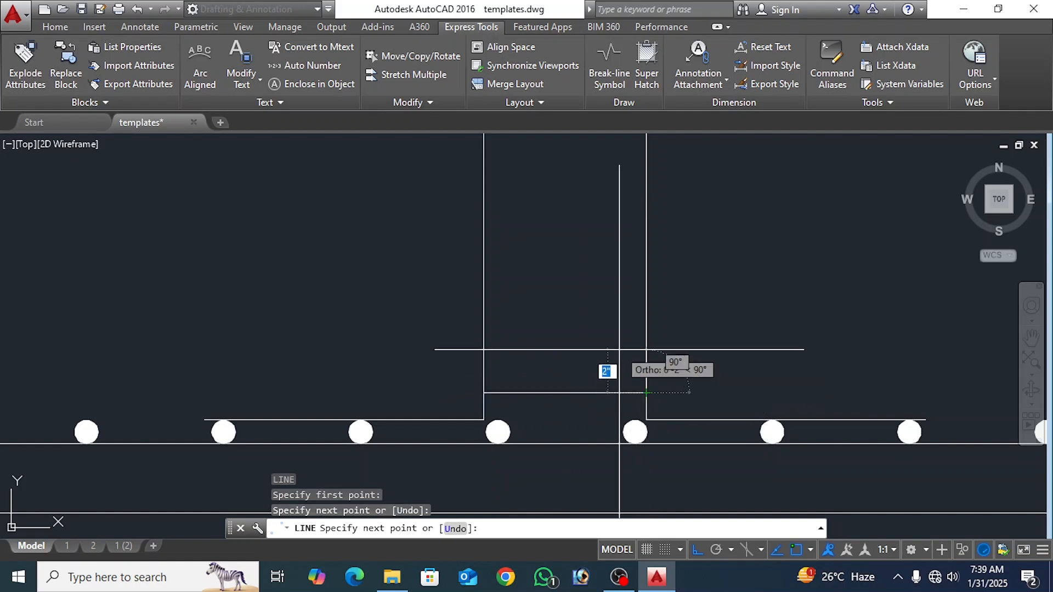
{"action": "key", "text": "Return"}
Step: Copy the tie line upward along the column bars as an array of 15 items spaced about 6 inches apart
{"action": "left_click", "coordinate": [616, 355]}
{"action": "left_click", "coordinate": [585, 398]}
{"action": "type", "text": "co"}
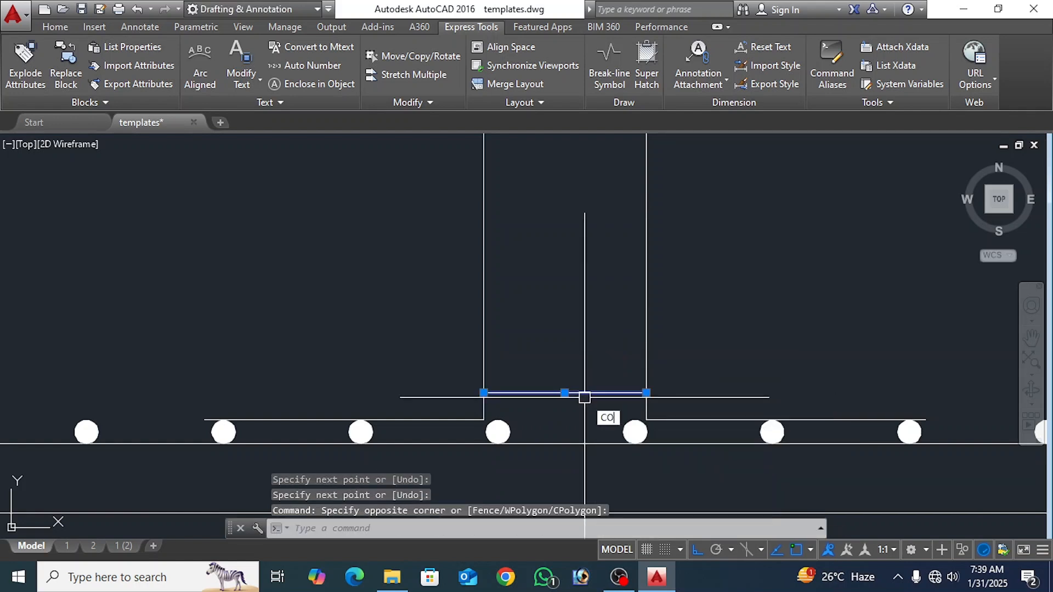
{"action": "key", "text": "Return"}
{"action": "left_click", "coordinate": [564, 393]}
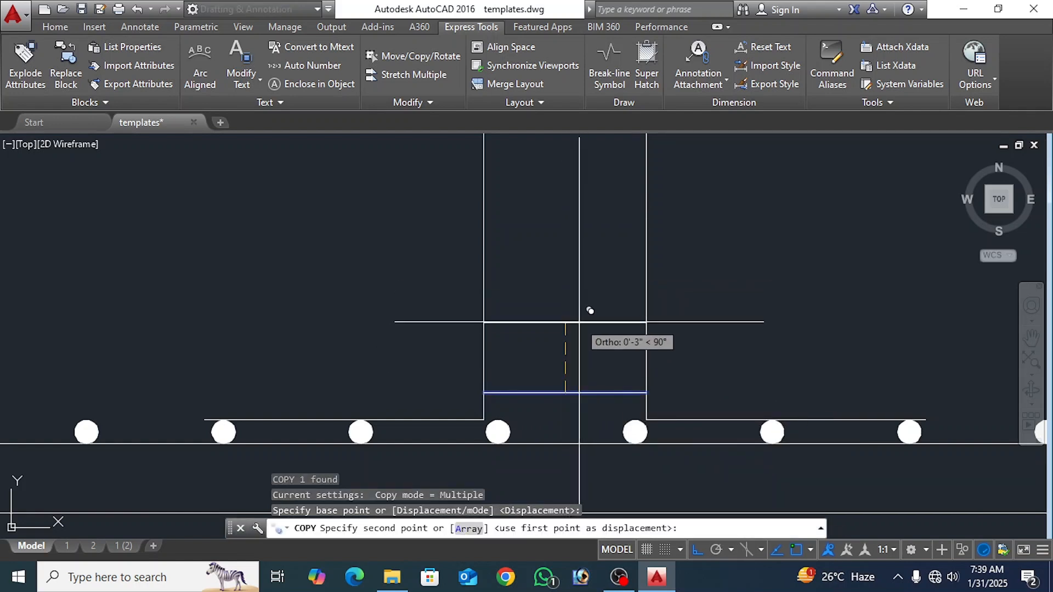
{"action": "type", "text": "a"}
{"action": "key", "text": "Return"}
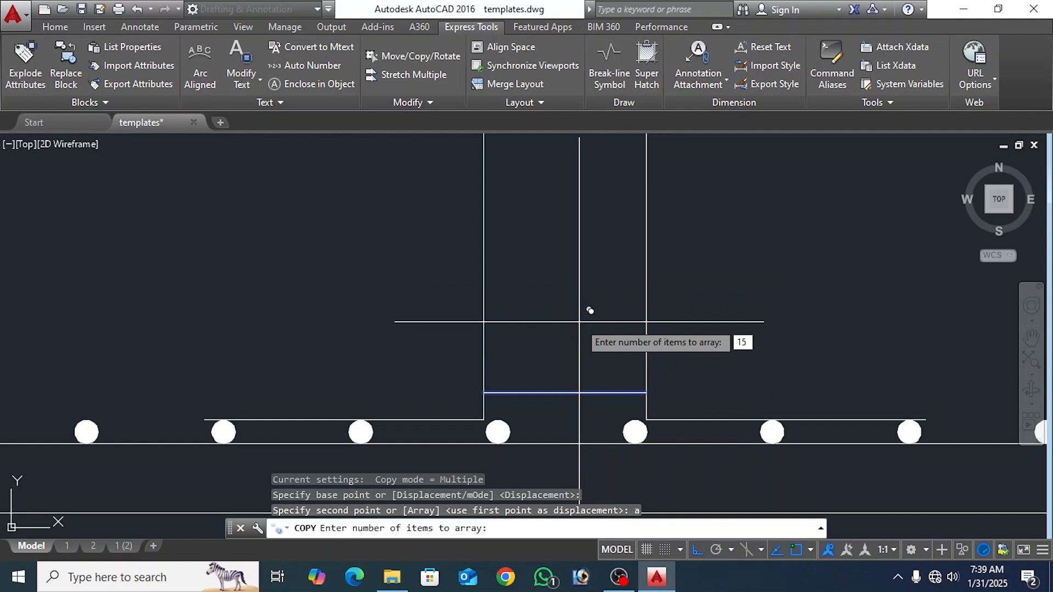
{"action": "type", "text": "15"}
{"action": "key", "text": "Return"}
{"action": "scroll", "coordinate": [589, 311], "scroll_direction": "down", "scroll_amount": 4}
{"action": "scroll", "coordinate": [583, 384], "scroll_direction": "down", "scroll_amount": 3}
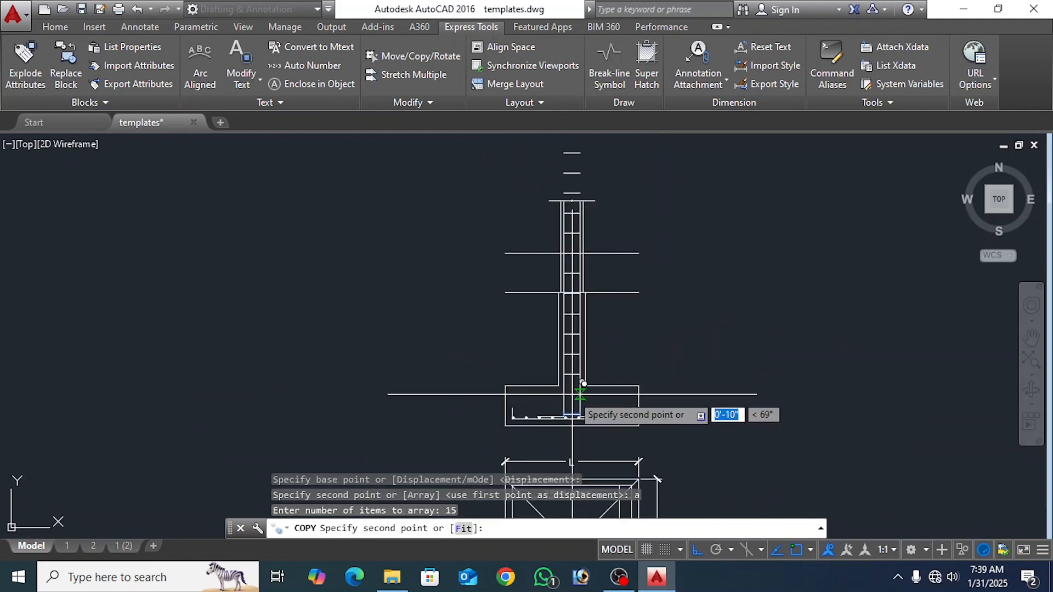
{"action": "scroll", "coordinate": [583, 384], "scroll_direction": "up", "scroll_amount": 3}
{"action": "scroll", "coordinate": [582, 392], "scroll_direction": "down", "scroll_amount": 2}
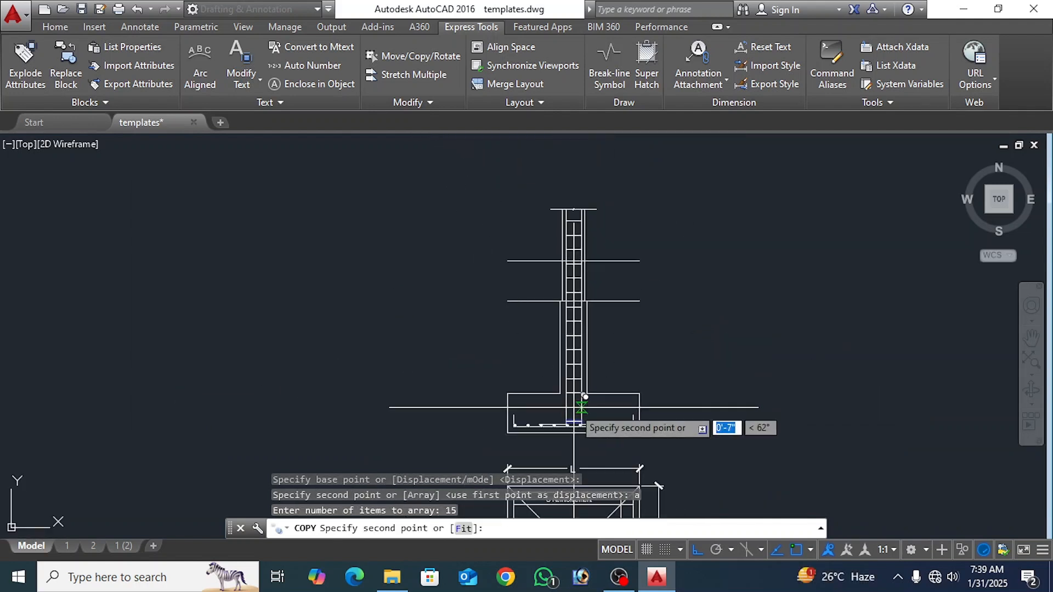
{"action": "scroll", "coordinate": [582, 401], "scroll_direction": "up", "scroll_amount": 5}
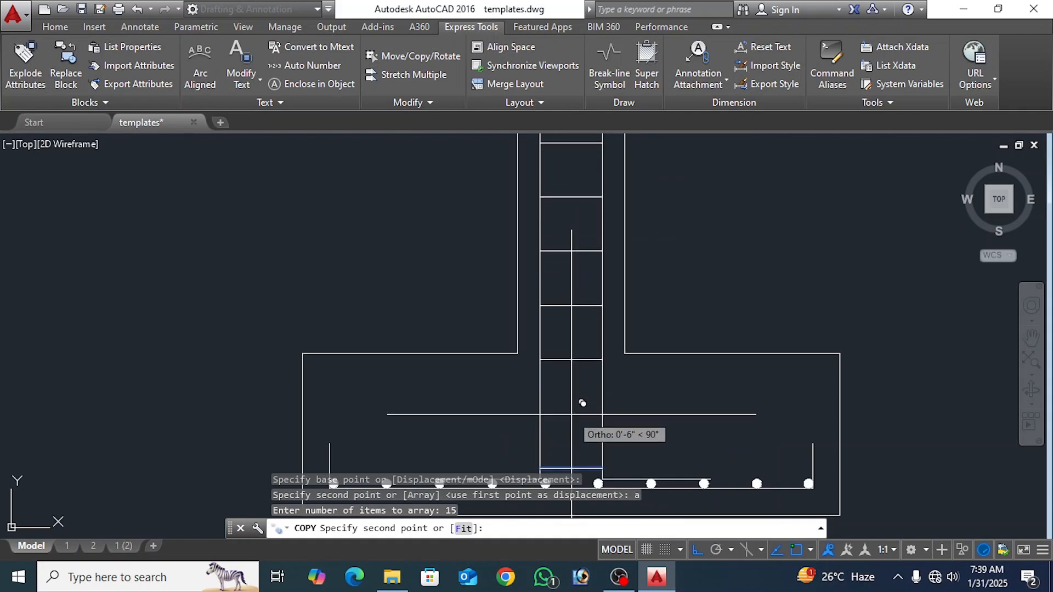
{"action": "left_click", "coordinate": [577, 402]}
{"action": "key", "text": "Return"}
Step: Copy the topmost tie upward to fill the gap below the break line, and delete the extra tie above it
{"action": "scroll", "coordinate": [604, 417], "scroll_direction": "down", "scroll_amount": 3}
{"action": "scroll", "coordinate": [616, 313], "scroll_direction": "up", "scroll_amount": 3}
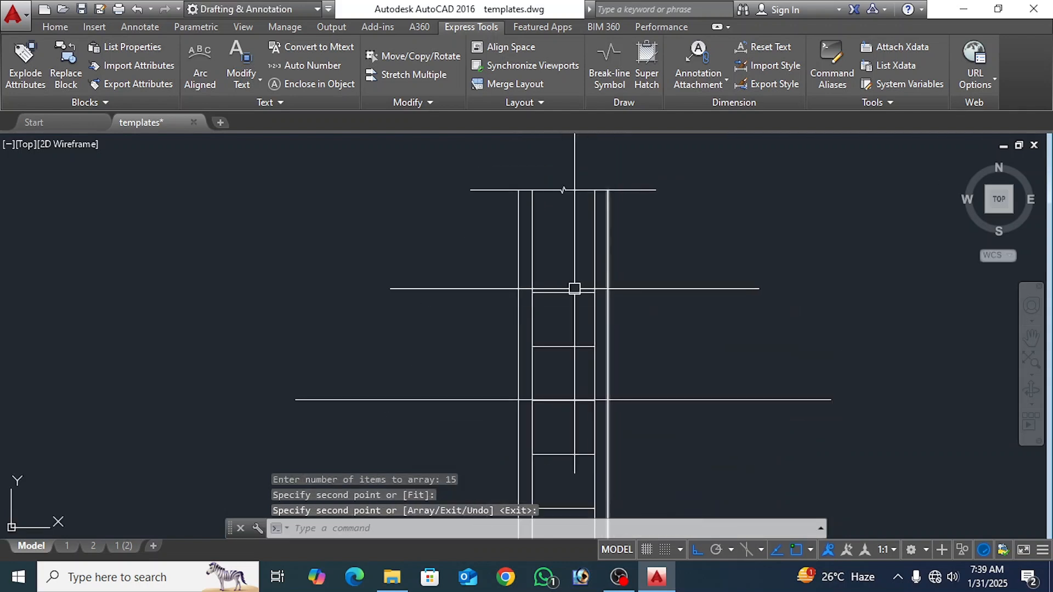
{"action": "left_click", "coordinate": [563, 293]}
{"action": "type", "text": "CO"}
{"action": "key", "text": "Return"}
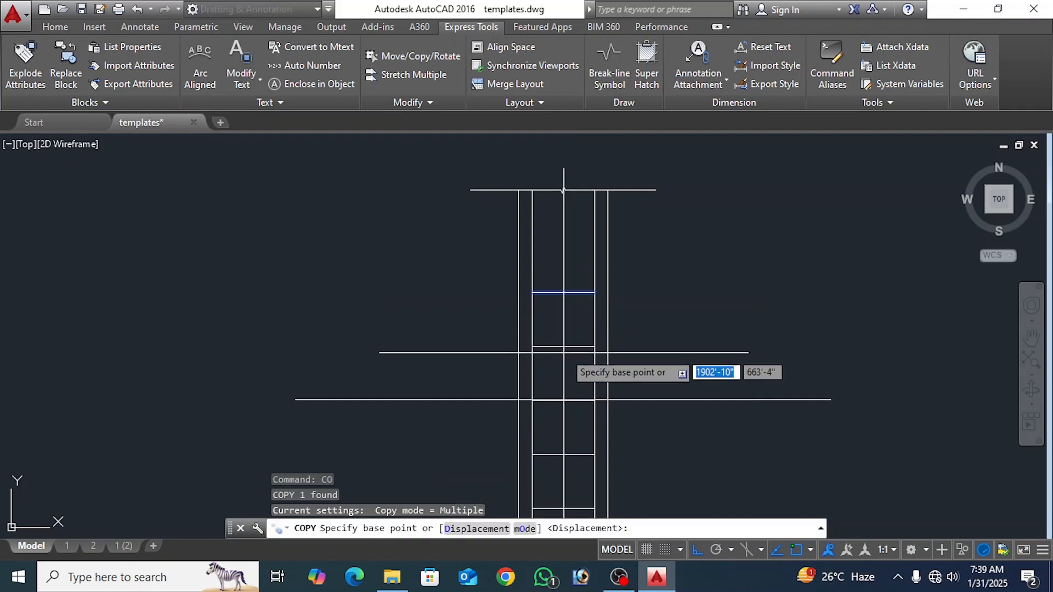
{"action": "left_click", "coordinate": [563, 346]}
{"action": "left_click", "coordinate": [563, 238]}
{"action": "key", "text": "Return"}
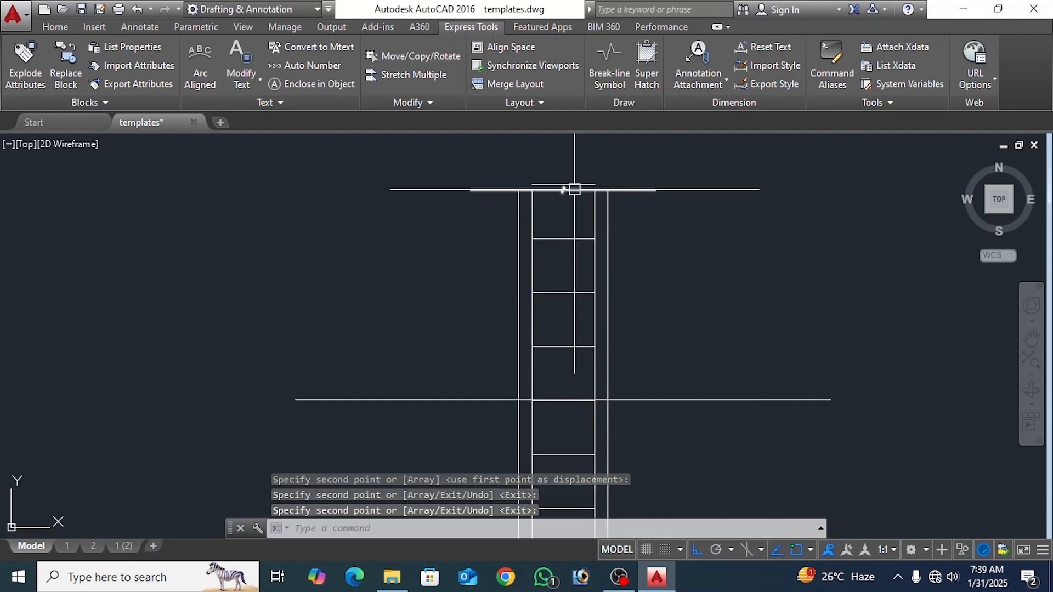
{"action": "left_click", "coordinate": [571, 184]}
{"action": "key", "text": "Delete"}
{"action": "left_click", "coordinate": [57, 27]}
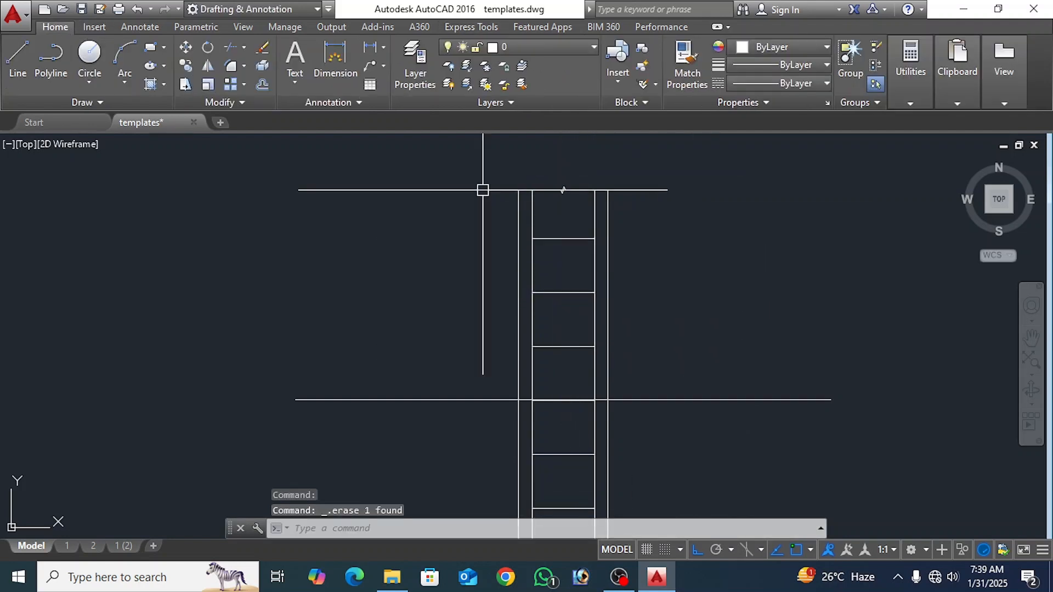
Step: Draw a rectangle across the width of the upper column, standing on the lower horizontal line
{"action": "scroll", "coordinate": [719, 280], "scroll_direction": "down", "scroll_amount": 6}
{"action": "middle_click_drag", "start_coordinate": [762, 320], "coordinate": [689, 278]}
{"action": "scroll", "coordinate": [683, 331], "scroll_direction": "up", "scroll_amount": 4}
{"action": "middle_click_drag", "start_coordinate": [689, 334], "coordinate": [669, 214]}
{"action": "scroll", "coordinate": [669, 214], "scroll_direction": "down", "scroll_amount": 2}
{"action": "scroll", "coordinate": [672, 266], "scroll_direction": "down", "scroll_amount": 2}
{"action": "middle_click_drag", "start_coordinate": [692, 280], "coordinate": [681, 333]}
{"action": "scroll", "coordinate": [620, 226], "scroll_direction": "up", "scroll_amount": 4}
{"action": "middle_click_drag", "start_coordinate": [632, 252], "coordinate": [638, 281]}
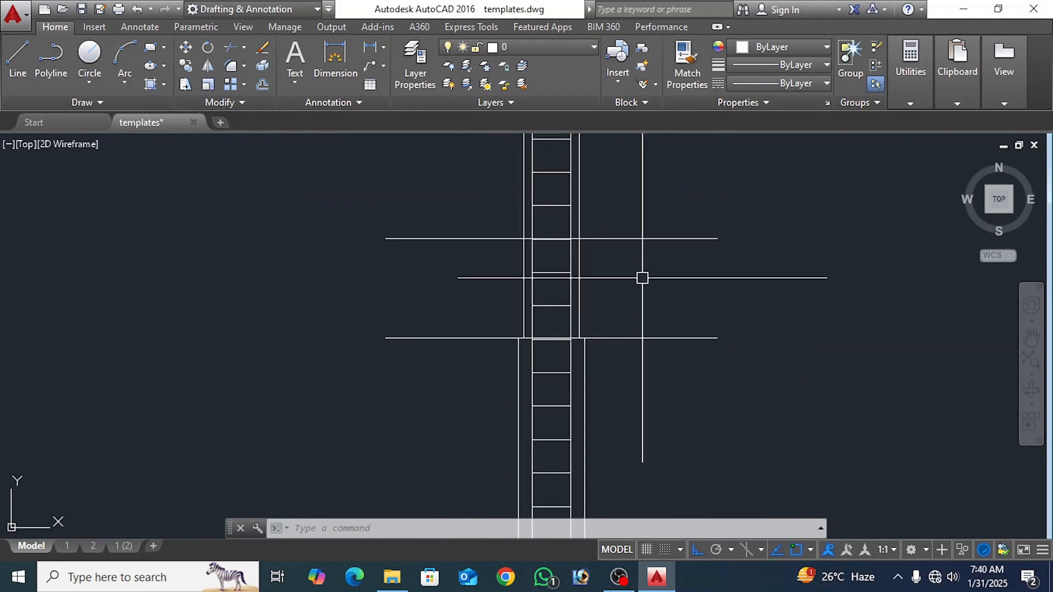
{"action": "scroll", "coordinate": [609, 330], "scroll_direction": "up", "scroll_amount": 4}
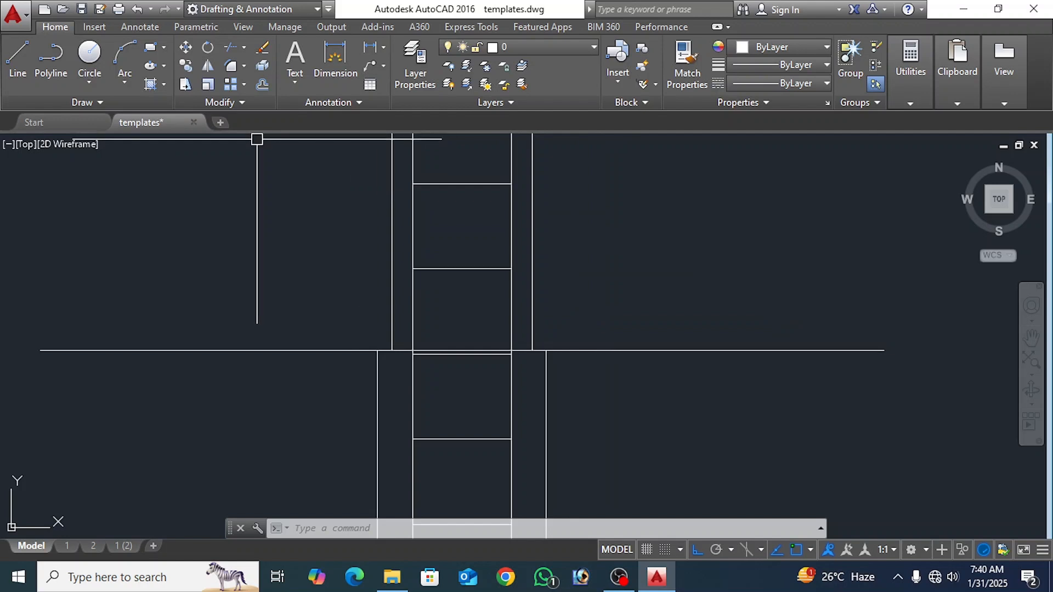
{"action": "left_click", "coordinate": [152, 50]}
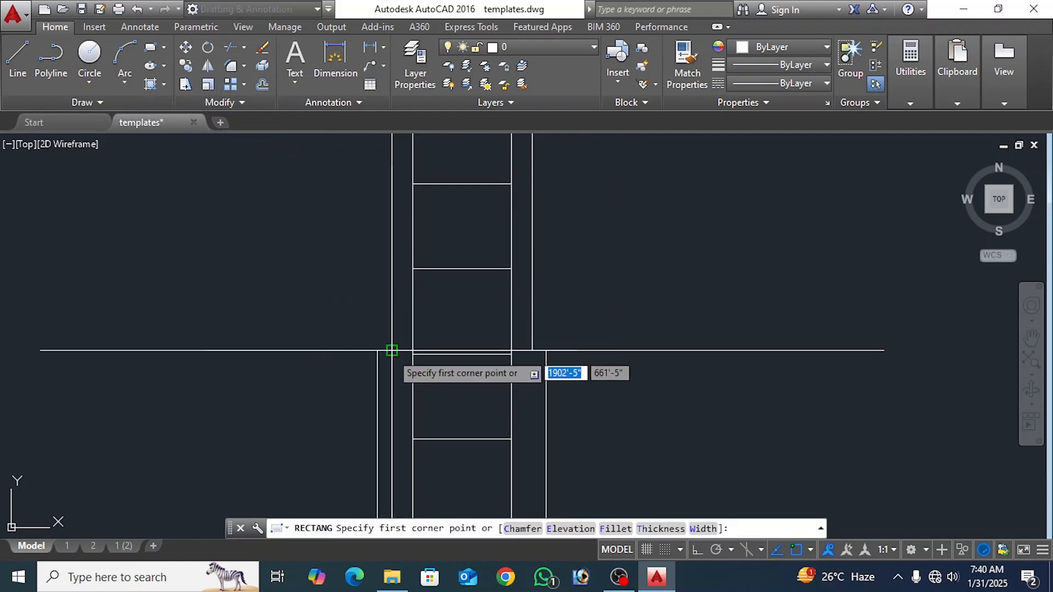
{"action": "left_click", "coordinate": [539, 405]}
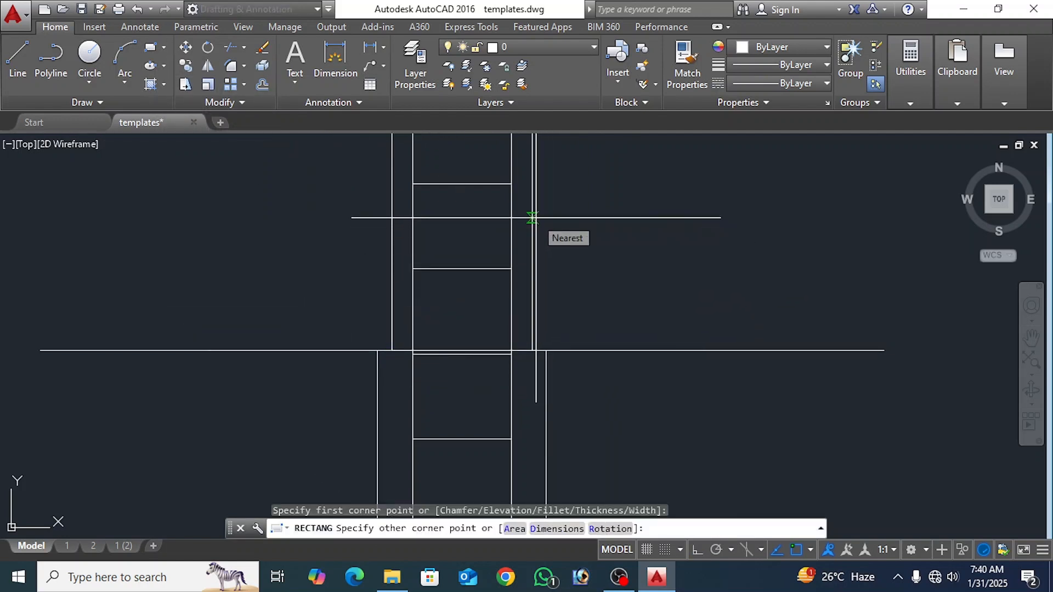
{"action": "left_click", "coordinate": [532, 217]}
Step: Copy the rectangle to the right of the column, keeping it on the lower horizontal line
{"action": "left_click", "coordinate": [482, 218]}
{"action": "left_click", "coordinate": [185, 66]}
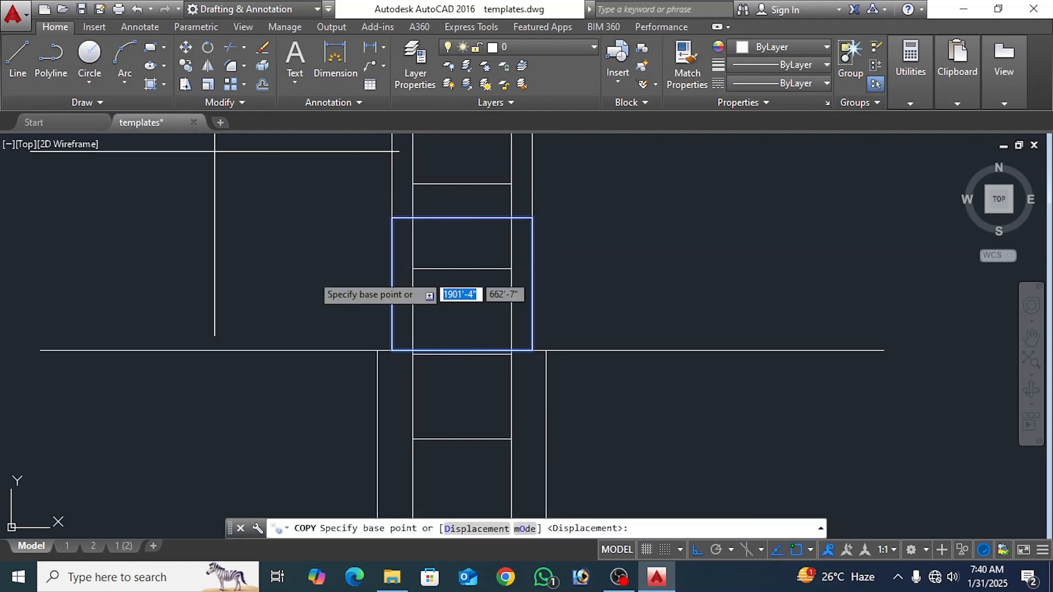
{"action": "scroll", "coordinate": [311, 274], "scroll_direction": "down", "scroll_amount": 2}
{"action": "left_click", "coordinate": [559, 276]}
{"action": "left_click", "coordinate": [703, 266]}
{"action": "key", "text": "Return"}
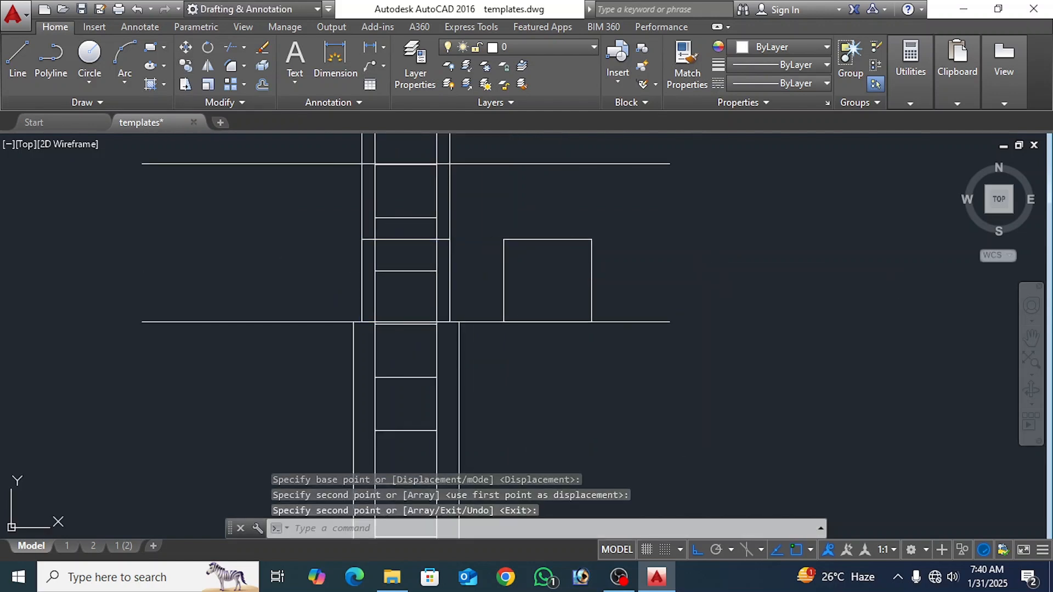
Step: Hatch the copied rectangle with the AR-CONC pattern
{"action": "type", "text": "h"}
{"action": "key", "text": "Return"}
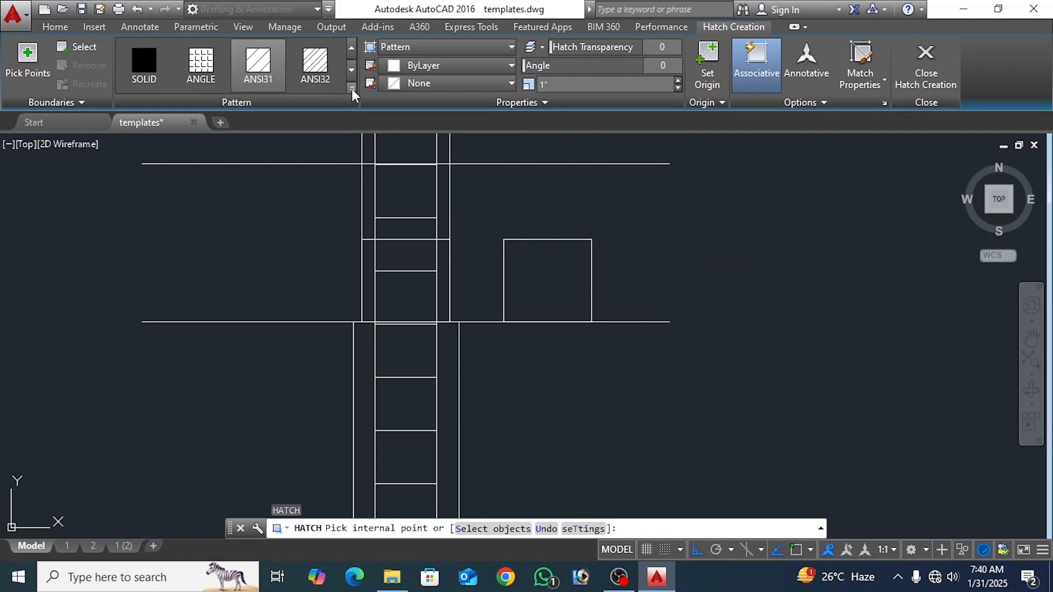
{"action": "left_click", "coordinate": [351, 89]}
{"action": "left_click", "coordinate": [315, 226]}
{"action": "left_click", "coordinate": [518, 282]}
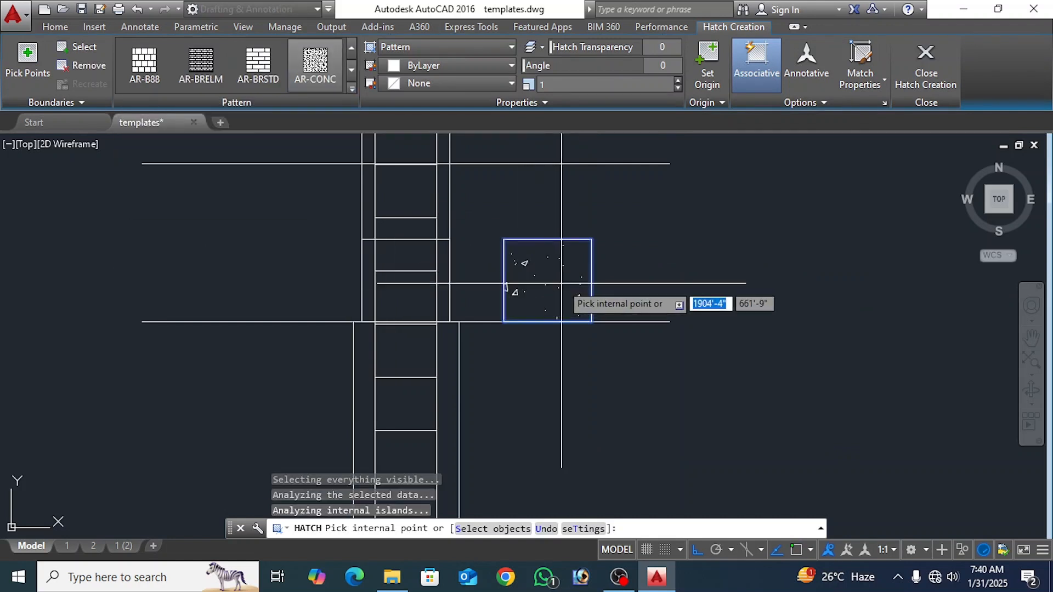
{"action": "key", "text": "Return"}
Step: Reduce the pattern scale of the AR-CONC hatch in the copied rectangle to make the fill denser
{"action": "left_click", "coordinate": [565, 291]}
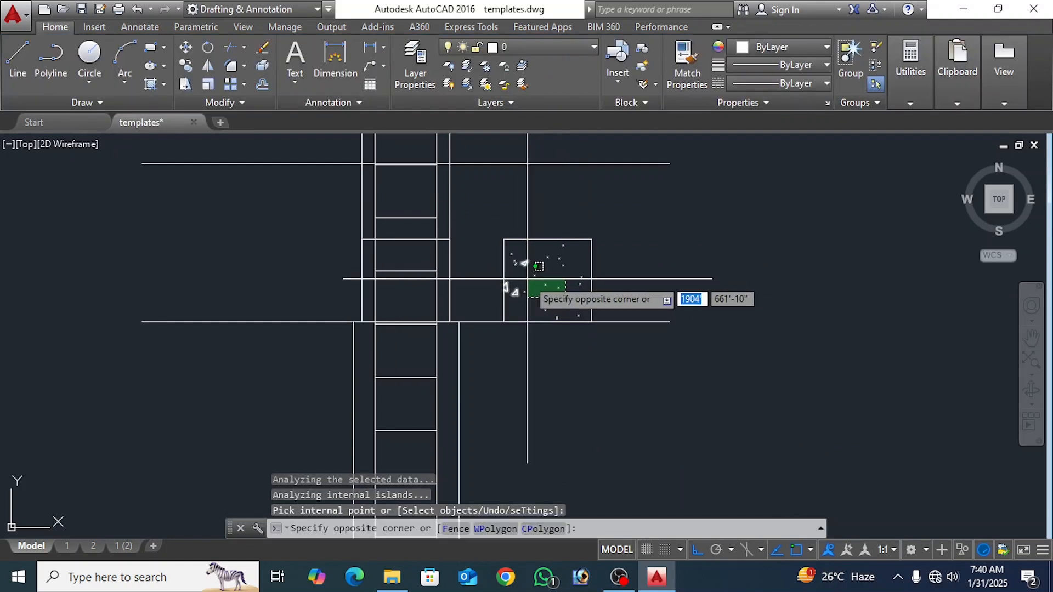
{"action": "left_click", "coordinate": [528, 279]}
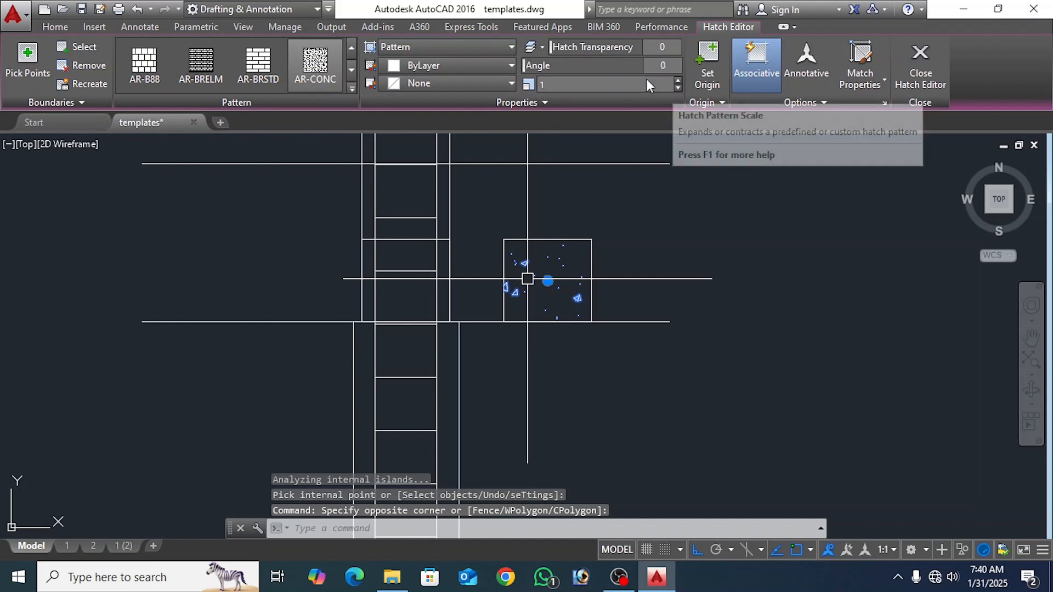
{"action": "left_click", "coordinate": [676, 87]}
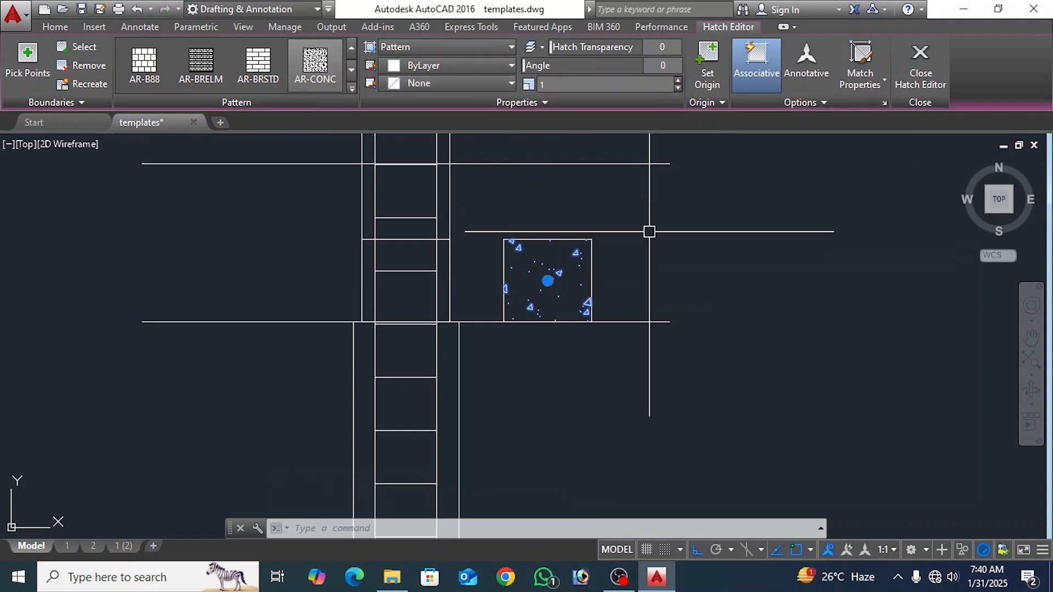
{"action": "type", "text": "PR"}
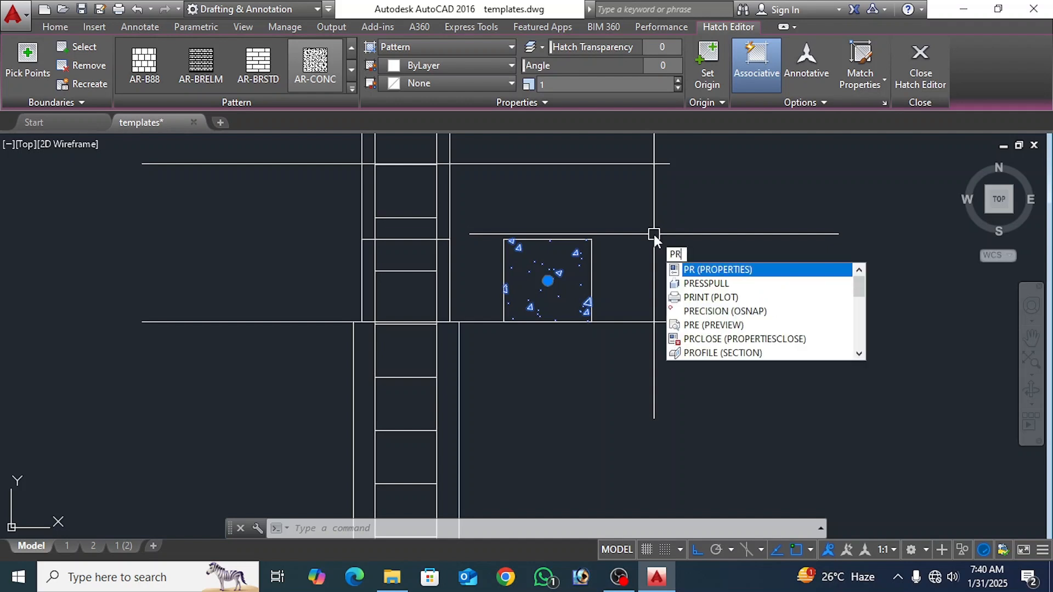
{"action": "key", "text": "Return"}
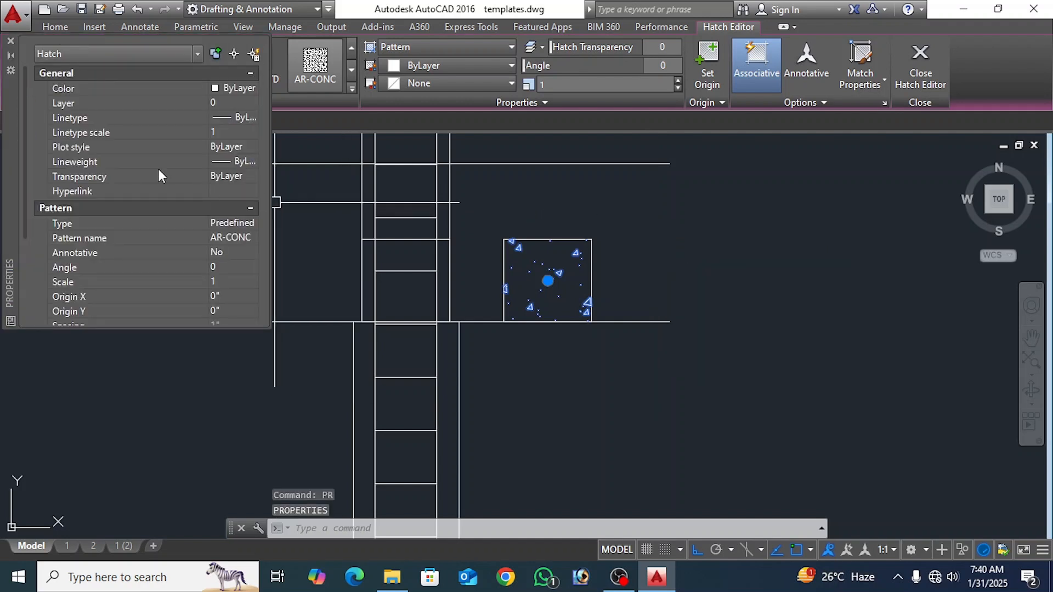
{"action": "left_click", "coordinate": [235, 133]}
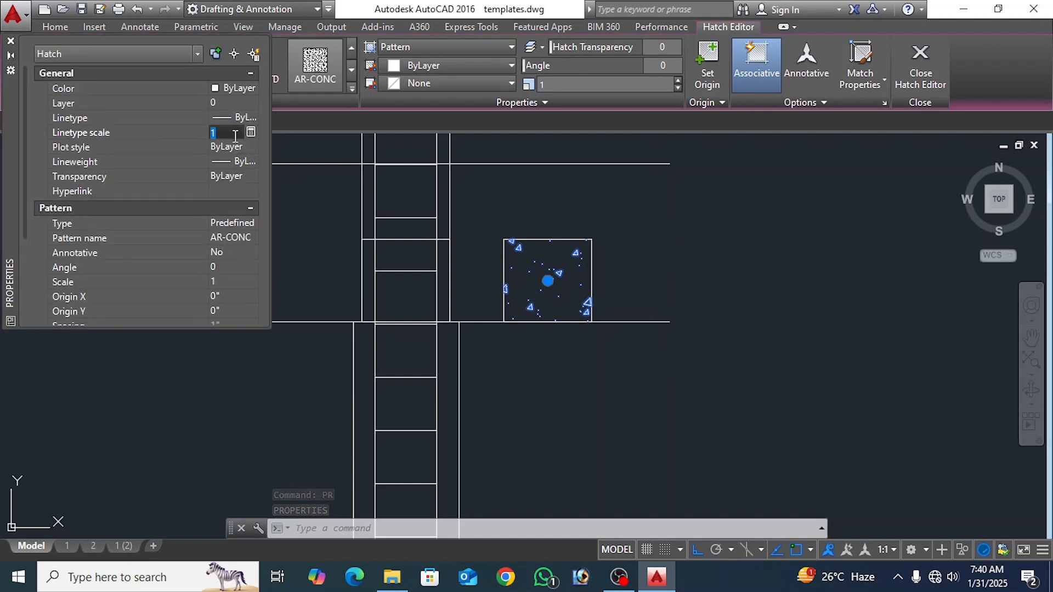
{"action": "key", "text": "Escape"}
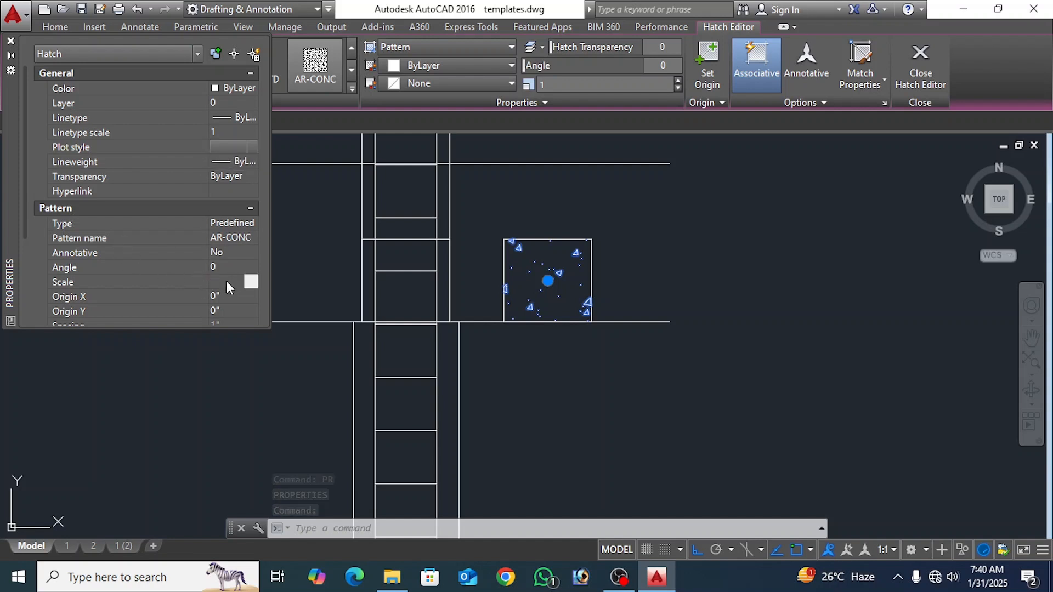
{"action": "key", "text": "Return"}
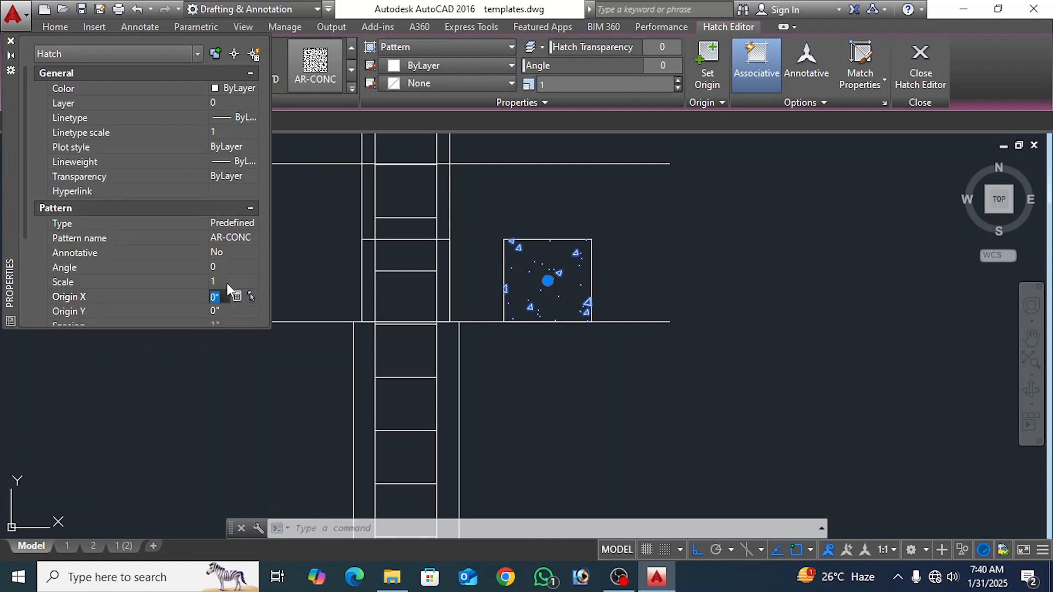
{"action": "left_click", "coordinate": [11, 41]}
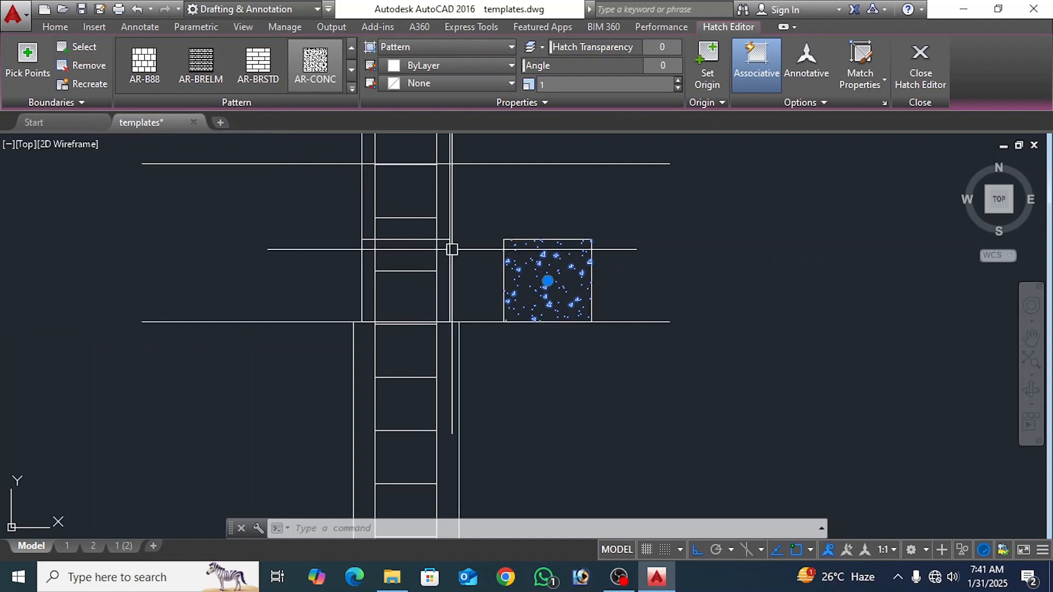
Step: Copy the AR-CONC hatch from the side rectangle into the rectangle on the column, matching their upper-right corners
{"action": "left_click", "coordinate": [55, 26]}
{"action": "type", "text": "co"}
{"action": "key", "text": "Return"}
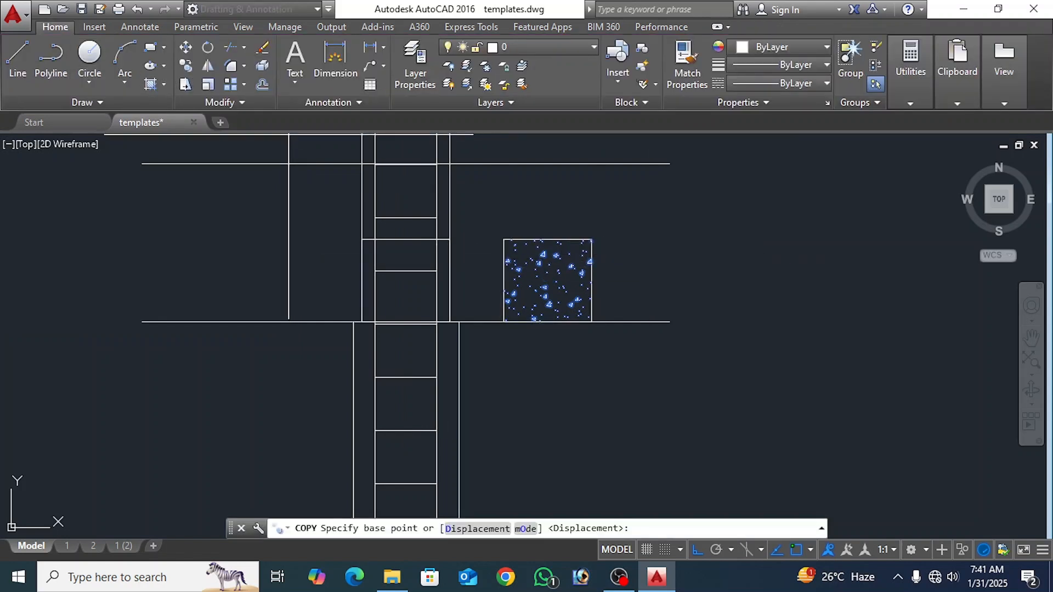
{"action": "left_click", "coordinate": [591, 240]}
{"action": "left_click", "coordinate": [450, 240]}
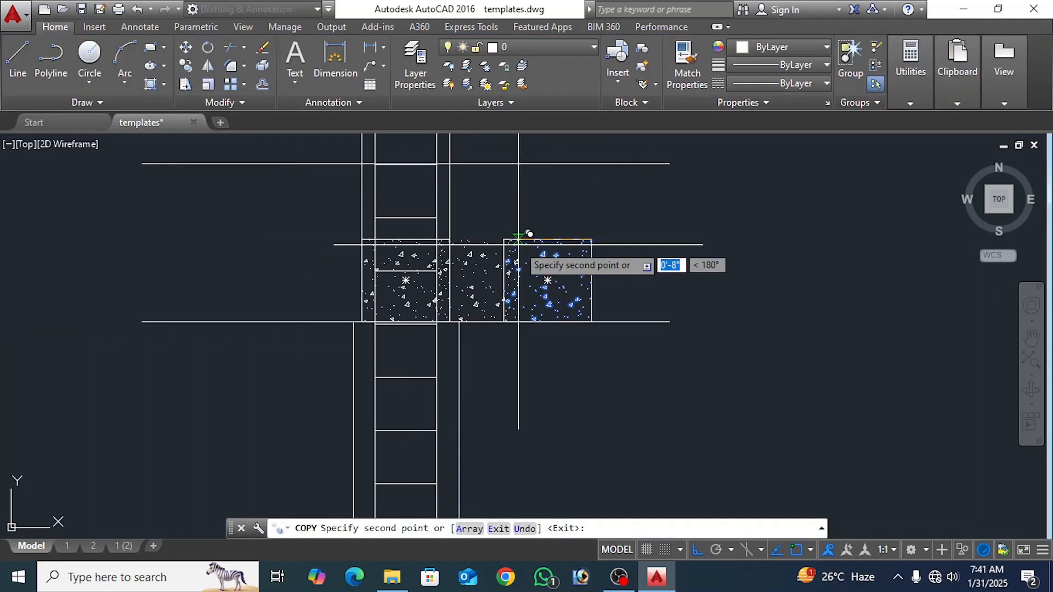
{"action": "key", "text": "Escape"}
Step: Delete the helper rectangle and its hatch beside the column
{"action": "left_click", "coordinate": [562, 219]}
{"action": "left_click", "coordinate": [532, 263]}
{"action": "key", "text": "Delete"}
Step: Copy the "S Reinforcement" text from the footing plan and paste it at the right end of the section's lower horizontal line
{"action": "scroll", "coordinate": [528, 273], "scroll_direction": "down", "scroll_amount": 4}
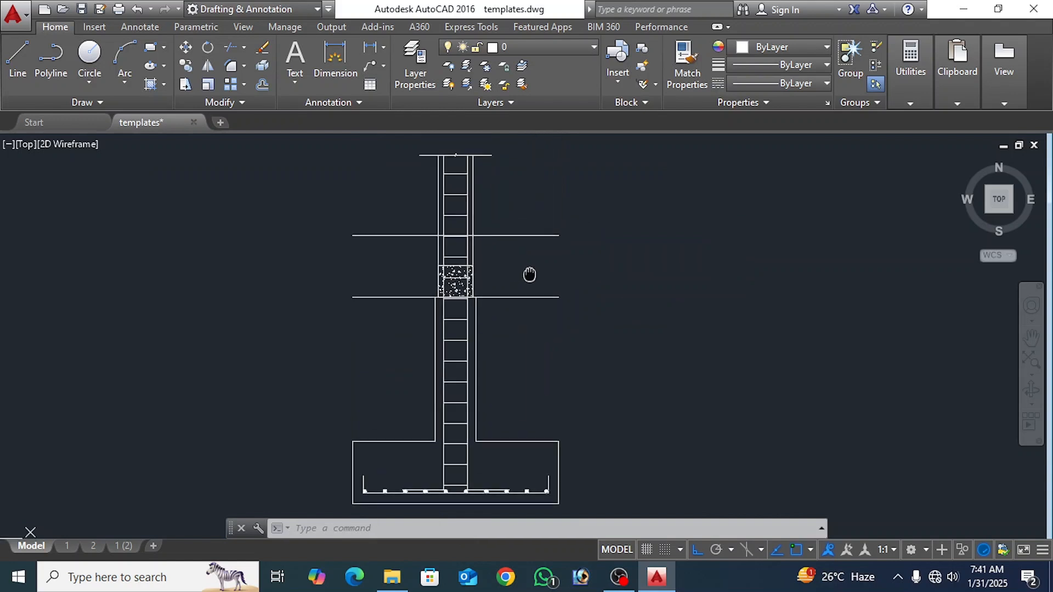
{"action": "scroll", "coordinate": [529, 275], "scroll_direction": "up", "scroll_amount": 2}
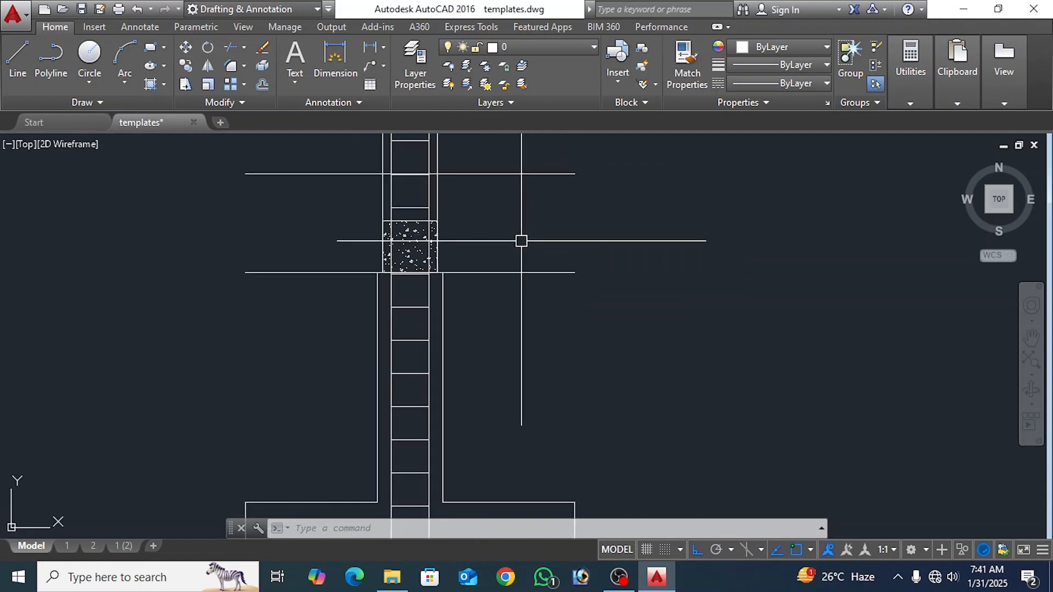
{"action": "scroll", "coordinate": [532, 237], "scroll_direction": "down", "scroll_amount": 2}
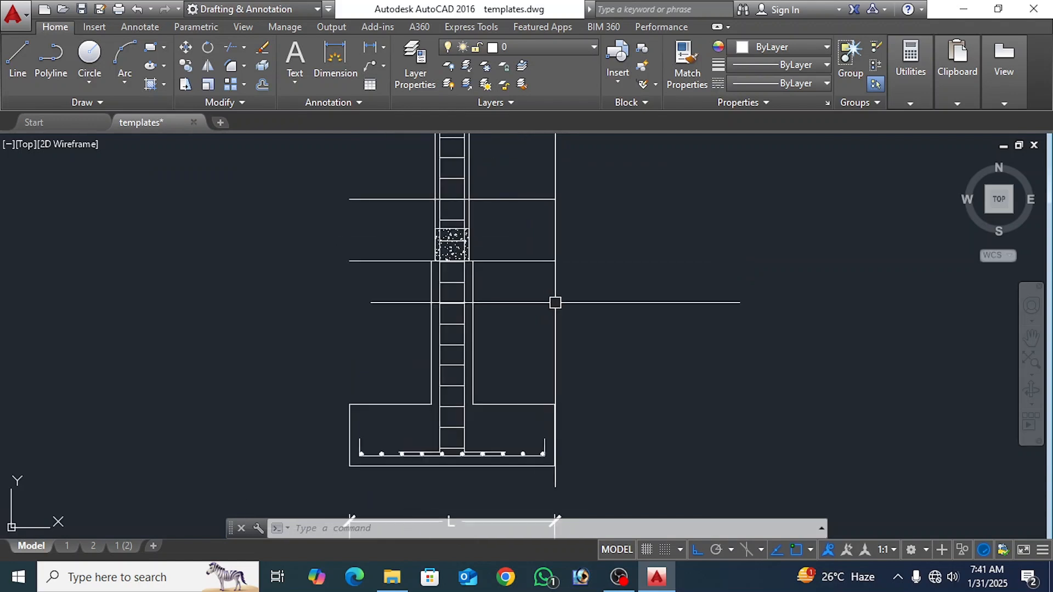
{"action": "mouse_move", "coordinate": [543, 308]}
{"action": "middle_mouse_down"}
{"action": "mouse_move", "coordinate": [529, 261]}
{"action": "mouse_move", "coordinate": [527, 270]}
{"action": "middle_mouse_up"}
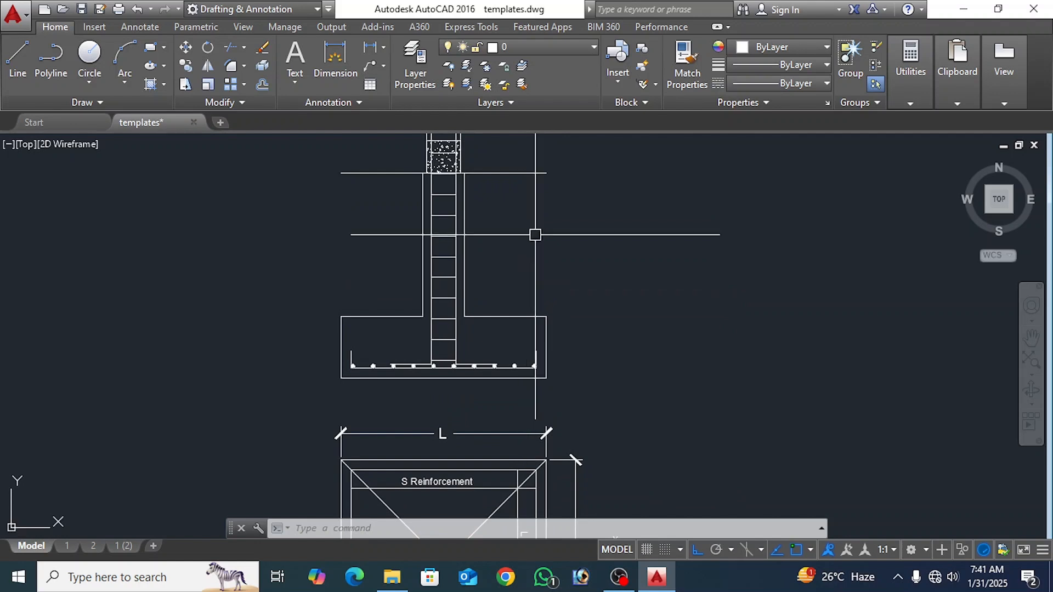
{"action": "scroll", "coordinate": [501, 357], "scroll_direction": "up", "scroll_amount": 2}
{"action": "mouse_move", "coordinate": [491, 335]}
{"action": "middle_mouse_down"}
{"action": "mouse_move", "coordinate": [533, 332]}
{"action": "mouse_move", "coordinate": [530, 345]}
{"action": "middle_mouse_up"}
{"action": "scroll", "coordinate": [530, 345], "scroll_direction": "down", "scroll_amount": 2}
{"action": "scroll", "coordinate": [529, 293], "scroll_direction": "down", "scroll_amount": 2}
{"action": "mouse_move", "coordinate": [528, 293]}
{"action": "middle_mouse_down"}
{"action": "mouse_move", "coordinate": [510, 353]}
{"action": "mouse_move", "coordinate": [522, 279]}
{"action": "middle_mouse_up"}
{"action": "scroll", "coordinate": [478, 421], "scroll_direction": "up", "scroll_amount": 2}
{"action": "scroll", "coordinate": [472, 413], "scroll_direction": "up", "scroll_amount": 2}
{"action": "left_click", "coordinate": [468, 412]}
{"action": "key", "text": "ctrl+c"}
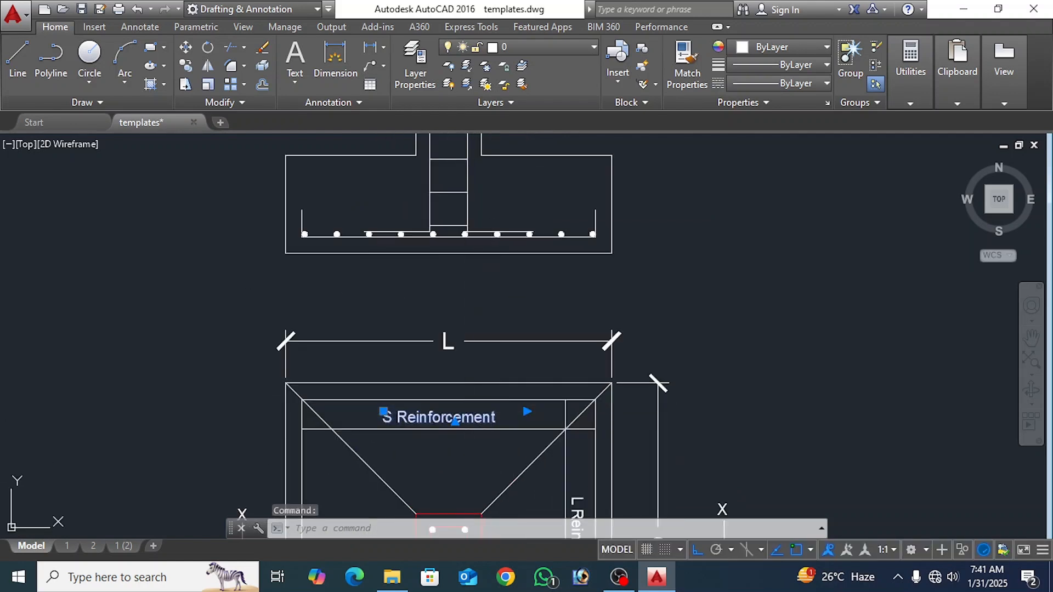
{"action": "key", "text": "ctrl+v"}
{"action": "scroll", "coordinate": [469, 412], "scroll_direction": "down", "scroll_amount": 3}
{"action": "scroll", "coordinate": [455, 362], "scroll_direction": "up", "scroll_amount": 4}
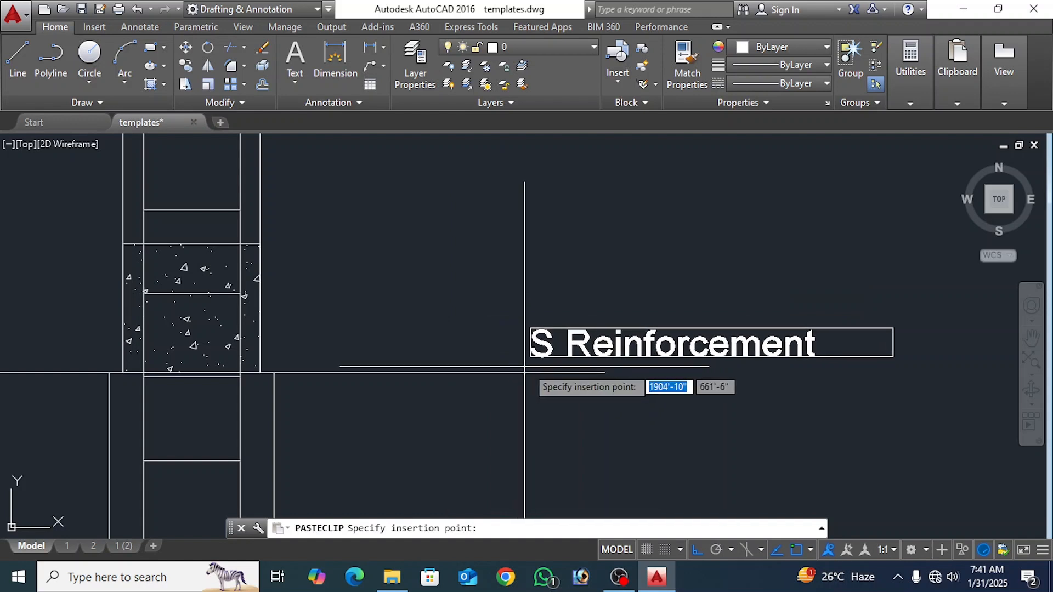
{"action": "left_click", "coordinate": [568, 377]}
Step: Change the pasted text beside the lower horizontal line to "G.L (R.L = 0)"
{"action": "left_click", "coordinate": [619, 337]}
{"action": "left_click", "coordinate": [605, 351]}
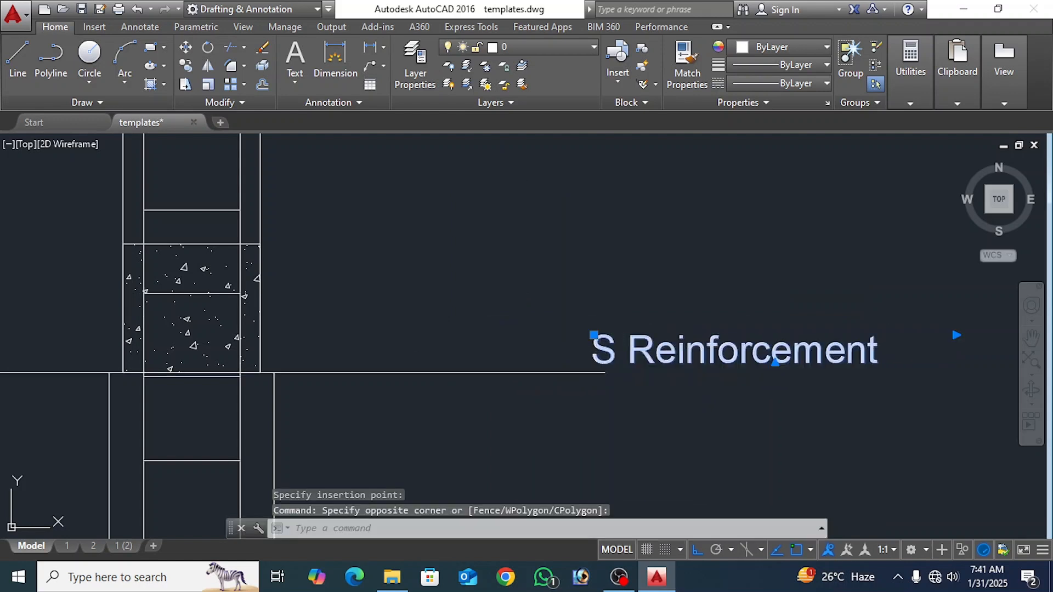
{"action": "double_click", "coordinate": [603, 354]}
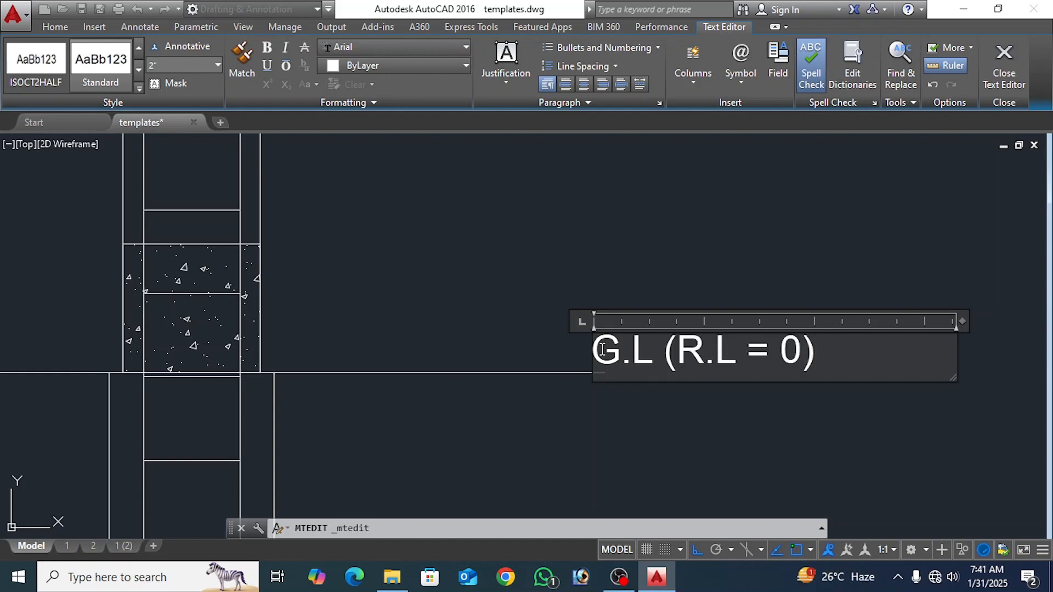
{"action": "left_click", "coordinate": [575, 250]}
Step: Copy the G.L label straight up from the lower horizontal line to the upper one
{"action": "scroll", "coordinate": [562, 272], "scroll_direction": "down", "scroll_amount": 2}
{"action": "left_click", "coordinate": [602, 309]}
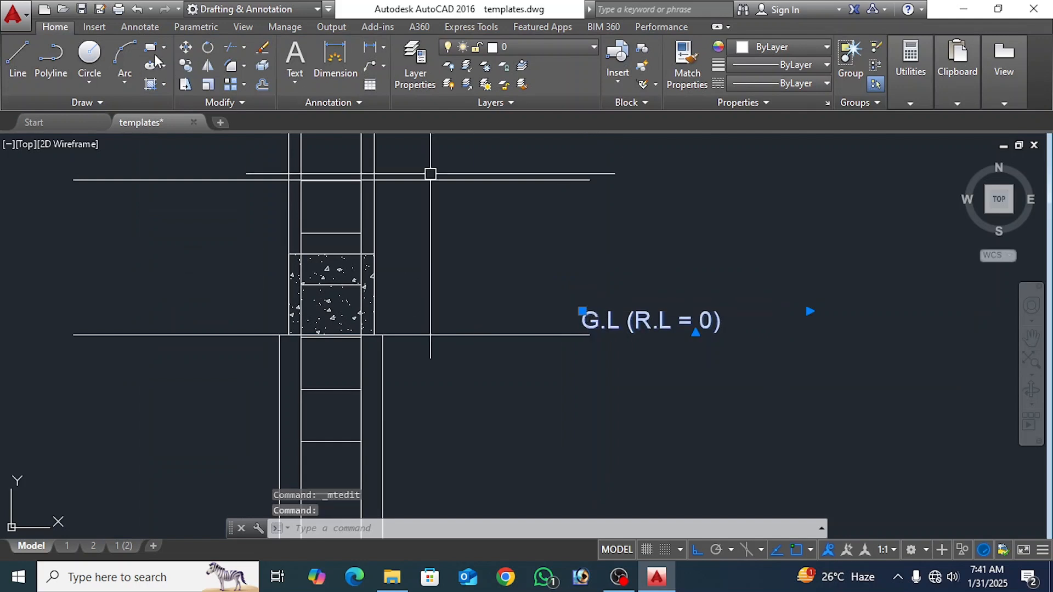
{"action": "left_click", "coordinate": [186, 65]}
{"action": "left_click", "coordinate": [496, 334]}
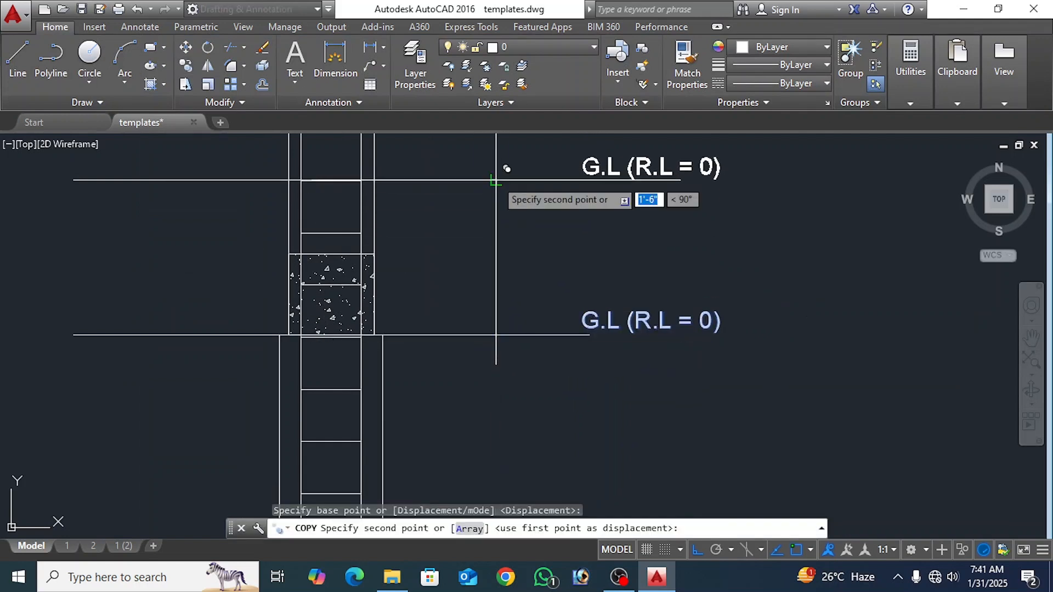
{"action": "left_click", "coordinate": [500, 180]}
{"action": "key", "text": "Return"}
Step: Change the copied label at the upper horizontal line to "P.L (R.L = 1.5')"
{"action": "middle_click_drag", "start_coordinate": [567, 227], "coordinate": [563, 268]}
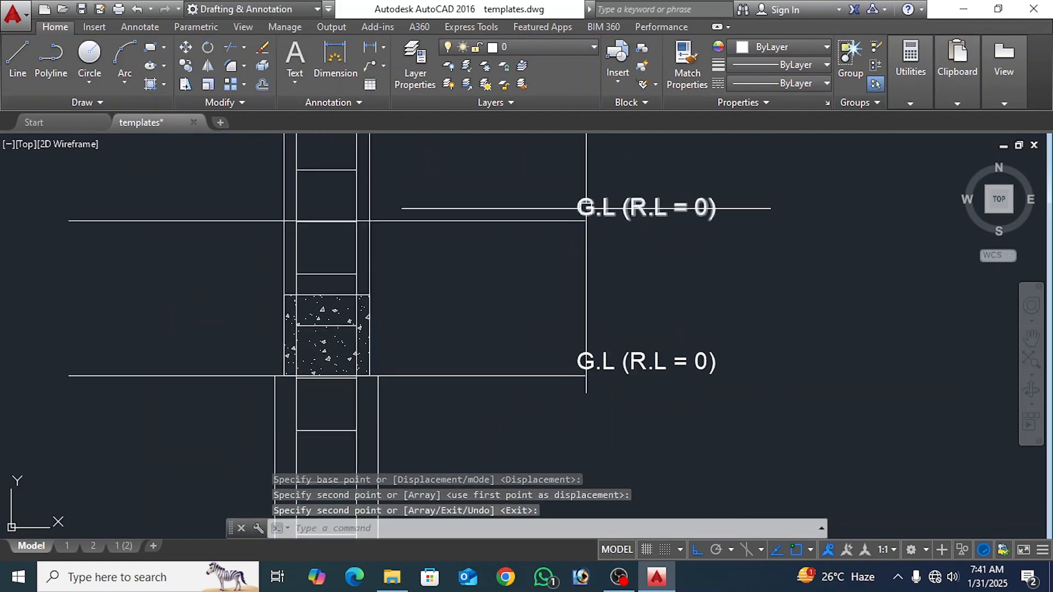
{"action": "double_click", "coordinate": [587, 207]}
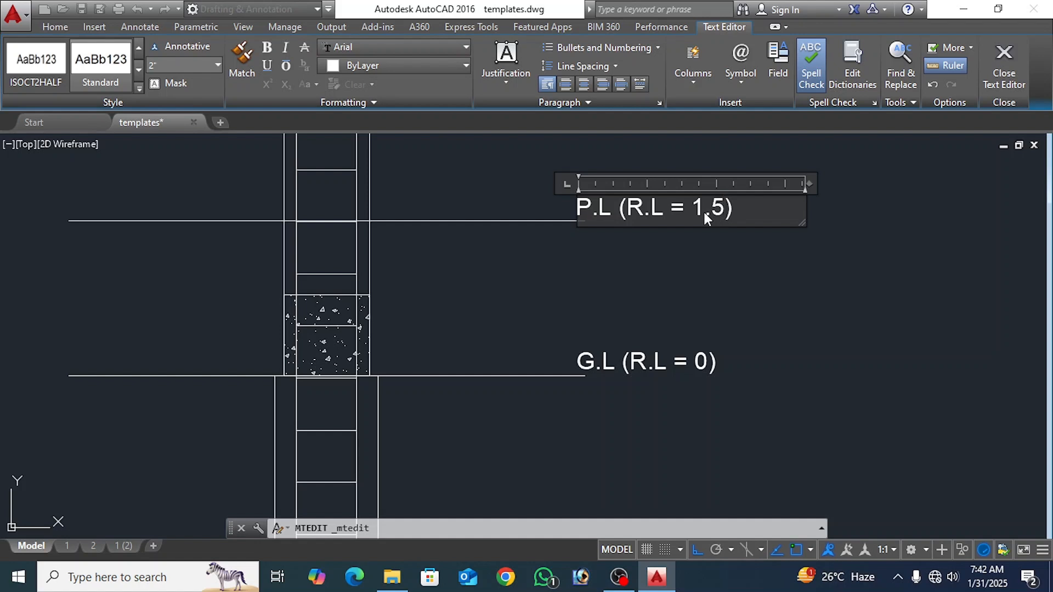
{"action": "left_click", "coordinate": [726, 263]}
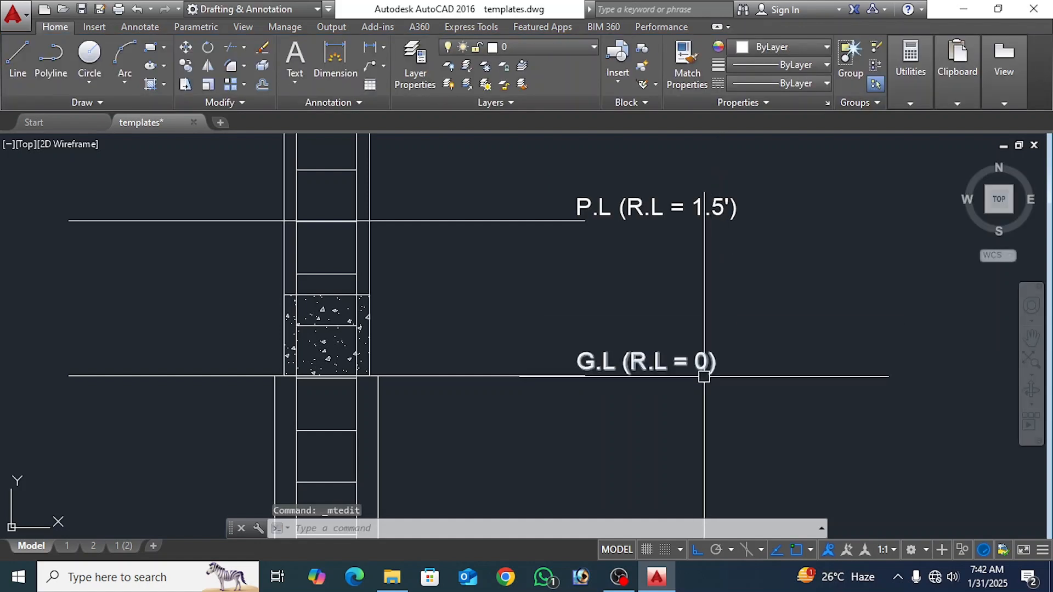
Step: Add a horizontal multileader with the text "GB", pointing at the right edge of the hatched rectangle on the column
{"action": "scroll", "coordinate": [519, 260], "scroll_direction": "down", "scroll_amount": 4}
{"action": "scroll", "coordinate": [513, 269], "scroll_direction": "up", "scroll_amount": 2}
{"action": "scroll", "coordinate": [501, 329], "scroll_direction": "down", "scroll_amount": 4}
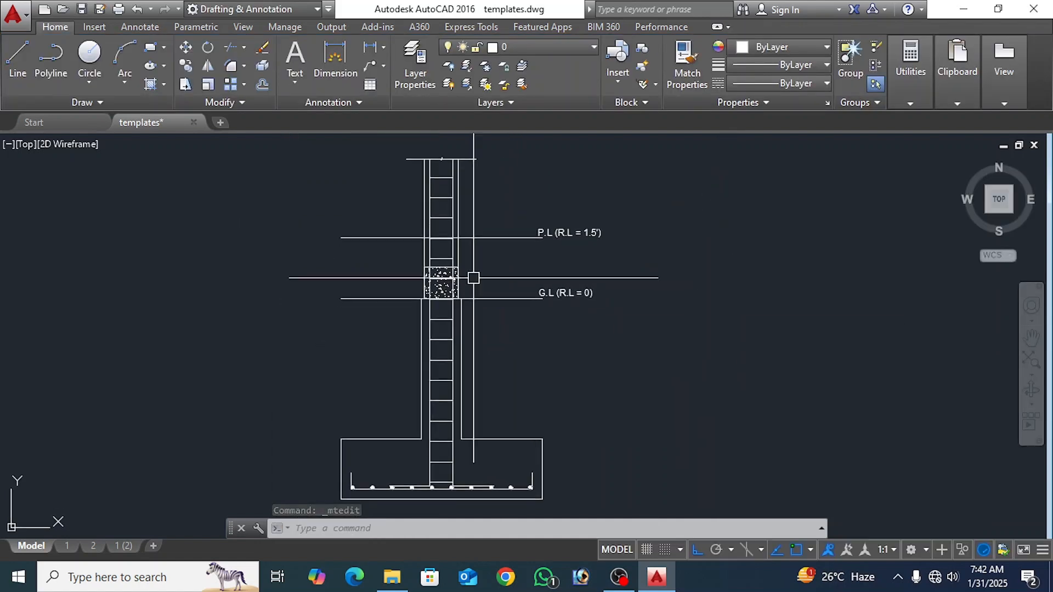
{"action": "scroll", "coordinate": [356, 184], "scroll_direction": "up", "scroll_amount": 6}
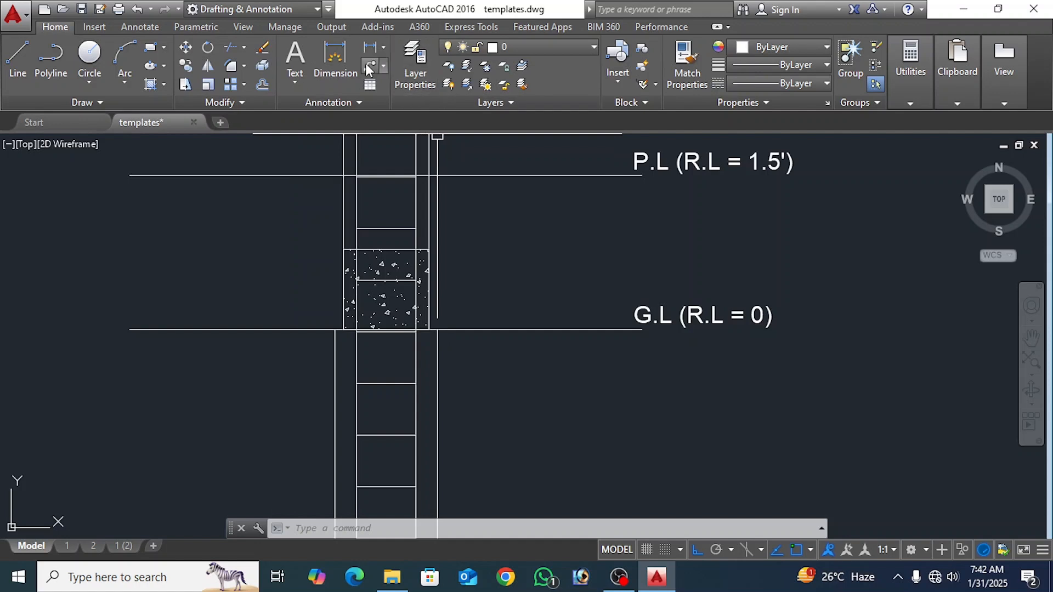
{"action": "left_click", "coordinate": [368, 66]}
{"action": "left_click", "coordinate": [429, 271]}
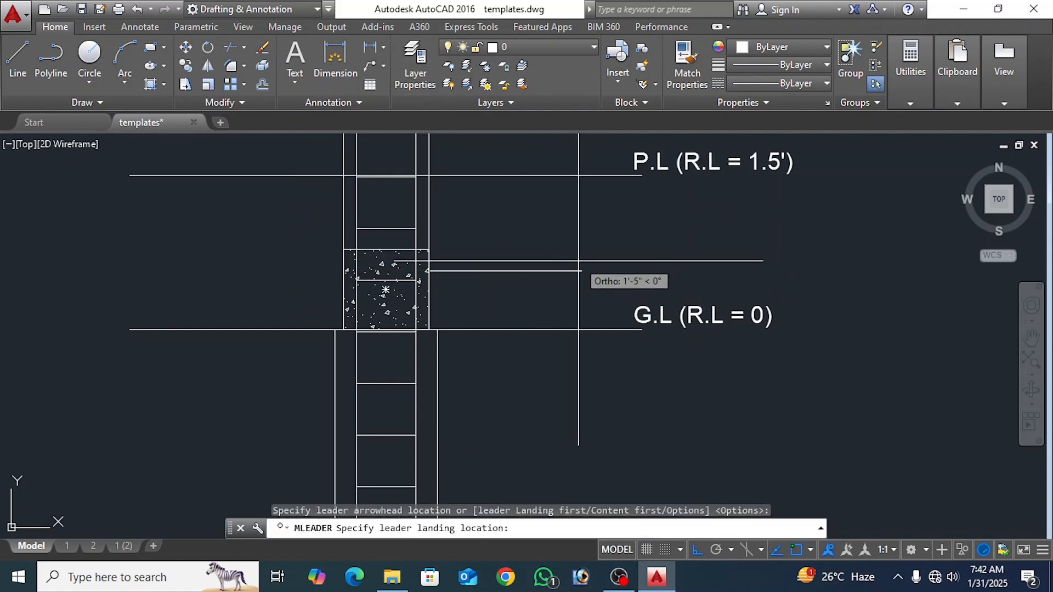
{"action": "left_click", "coordinate": [527, 270]}
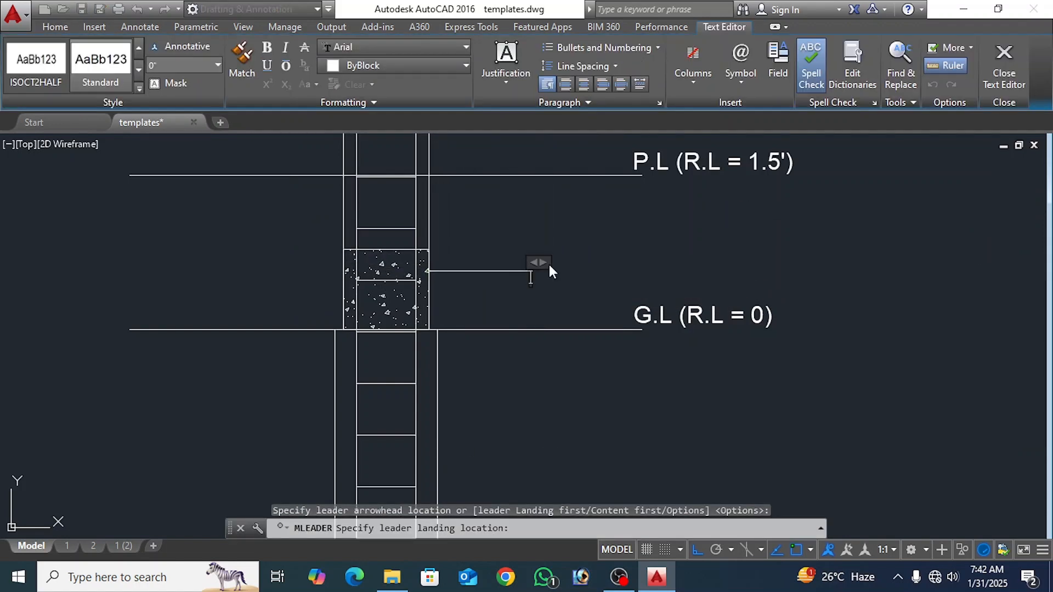
{"action": "left_click", "coordinate": [590, 263]}
Step: Set the GB multileader's text width and arrowhead size to 3" in its properties
{"action": "left_click", "coordinate": [552, 235]}
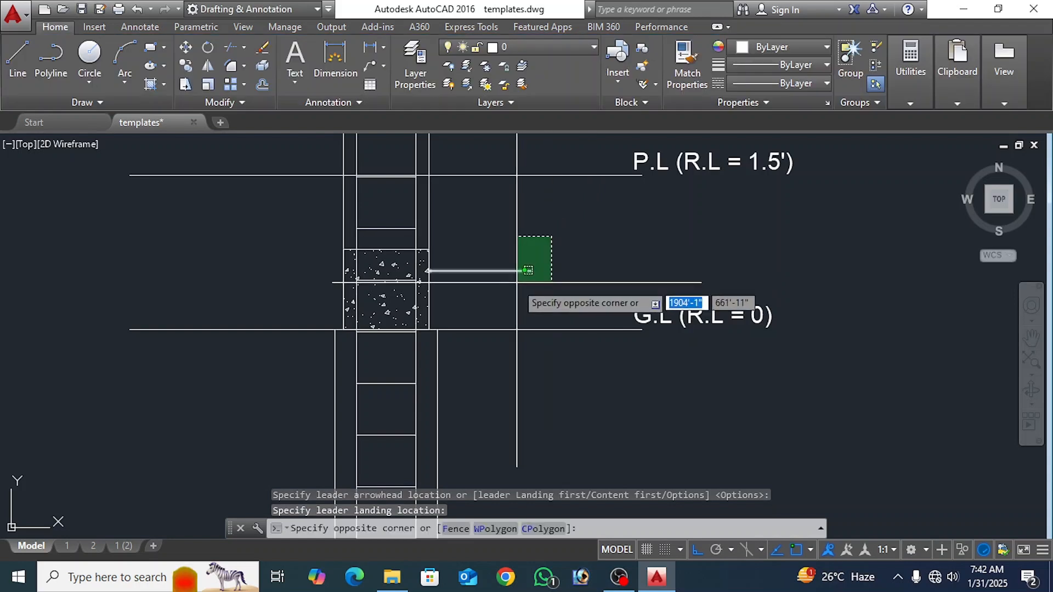
{"action": "left_click", "coordinate": [514, 285]}
{"action": "type", "text": "pr"}
{"action": "key", "text": "Return"}
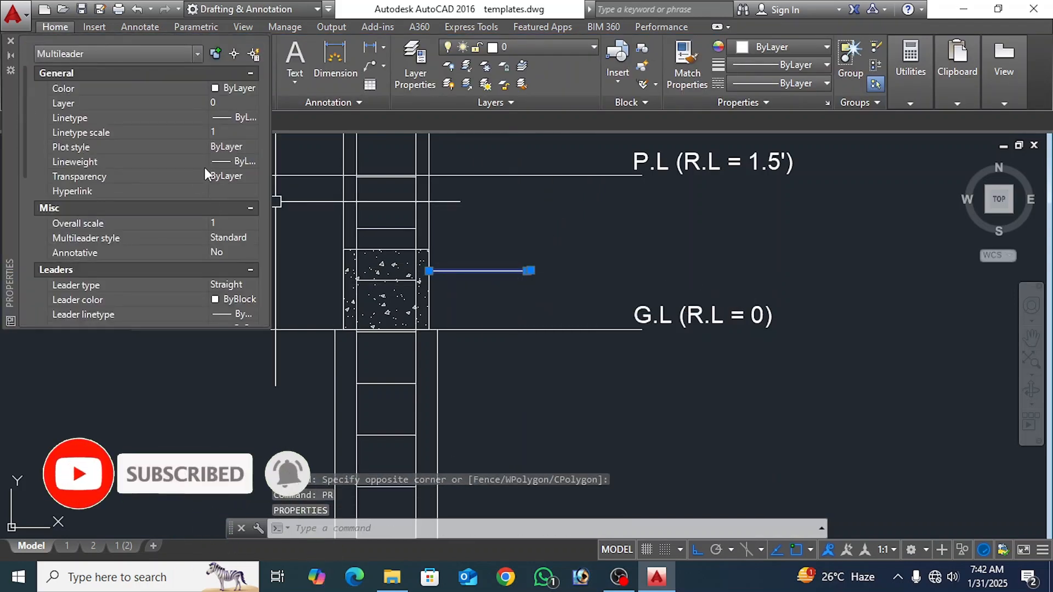
{"action": "scroll", "coordinate": [181, 252], "scroll_direction": "down", "scroll_amount": 5}
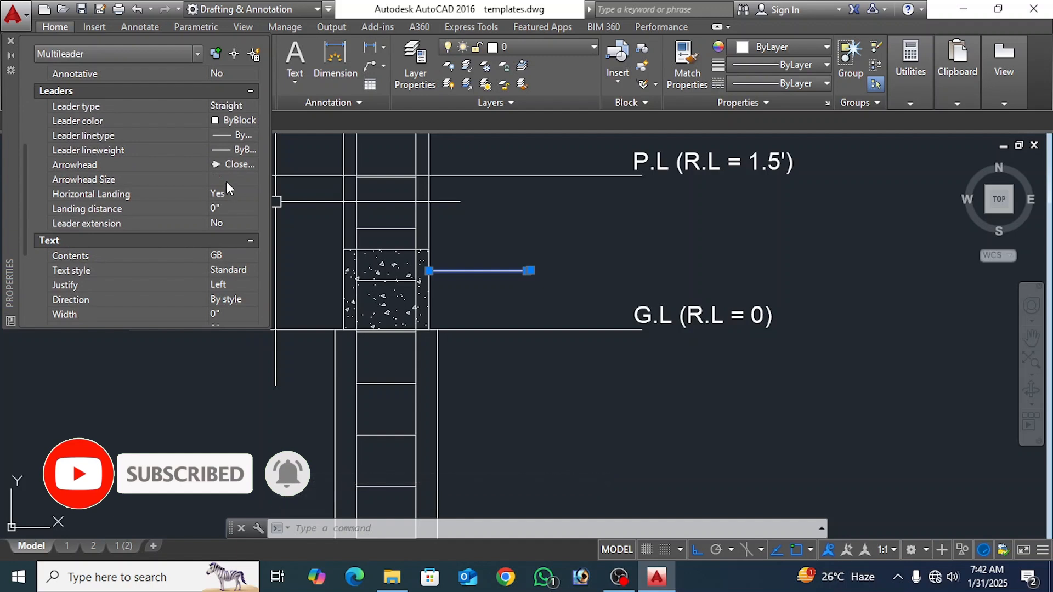
{"action": "left_click", "coordinate": [229, 180]}
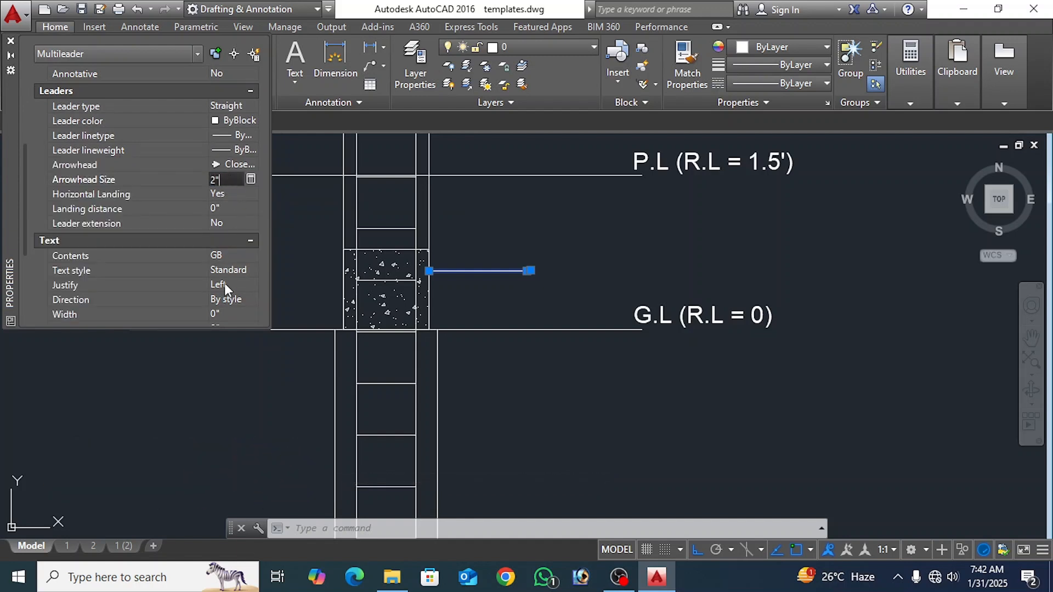
{"action": "left_click", "coordinate": [223, 314]}
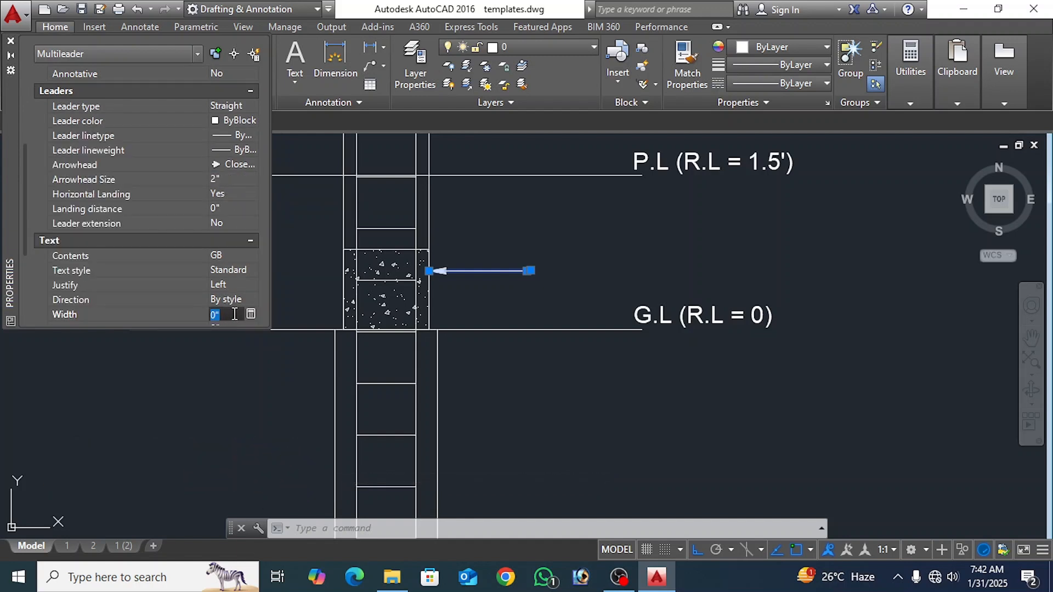
{"action": "left_click", "coordinate": [225, 180]}
{"action": "type", "text": "3"}
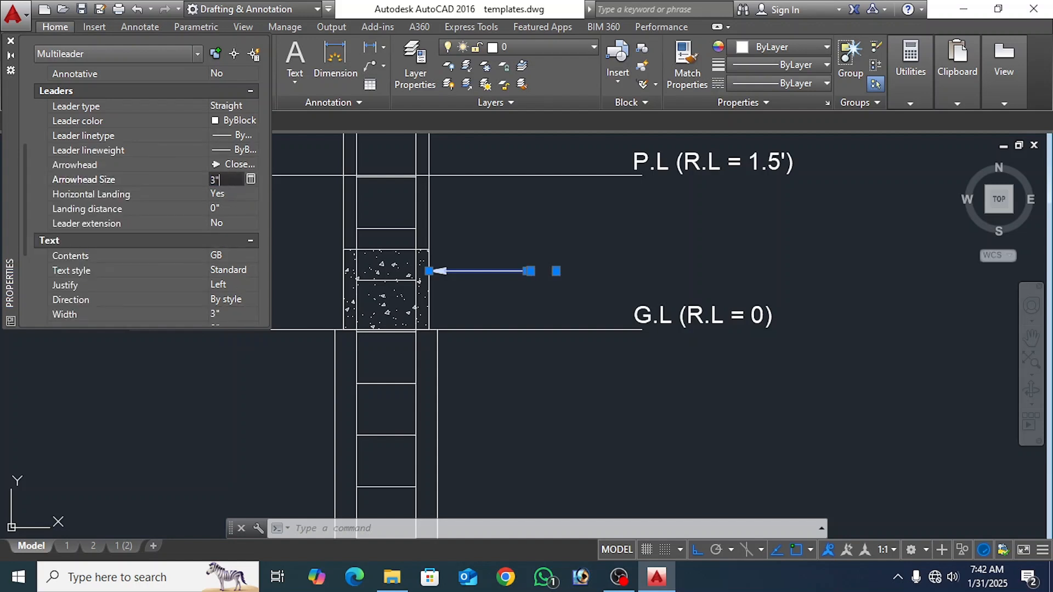
Step: Set the GB multileader's arrowhead size to 3" and its text width to 3"
{"action": "left_click", "coordinate": [224, 312]}
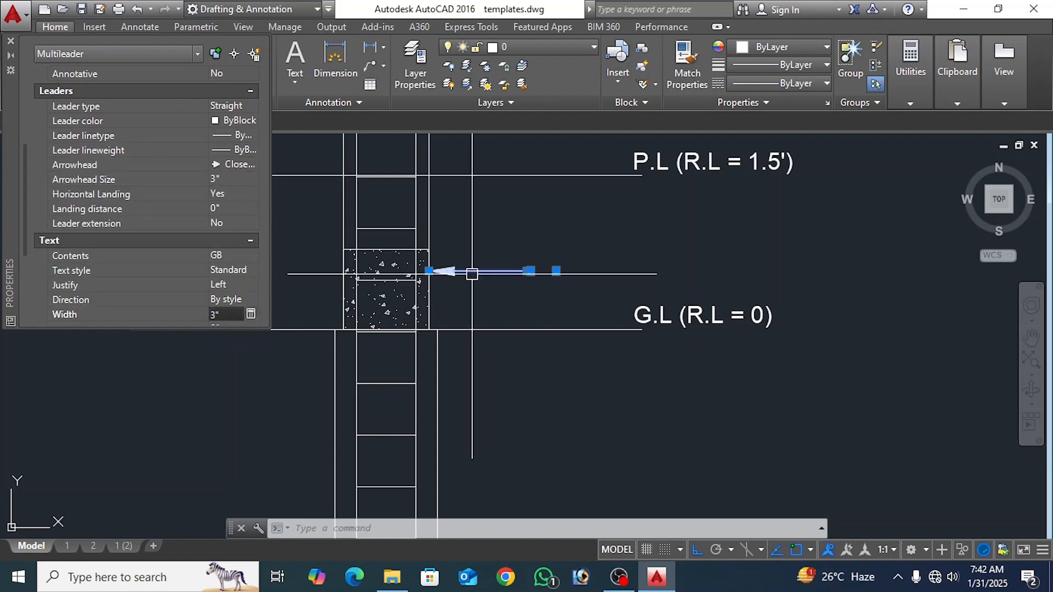
{"action": "key", "text": "Escape"}
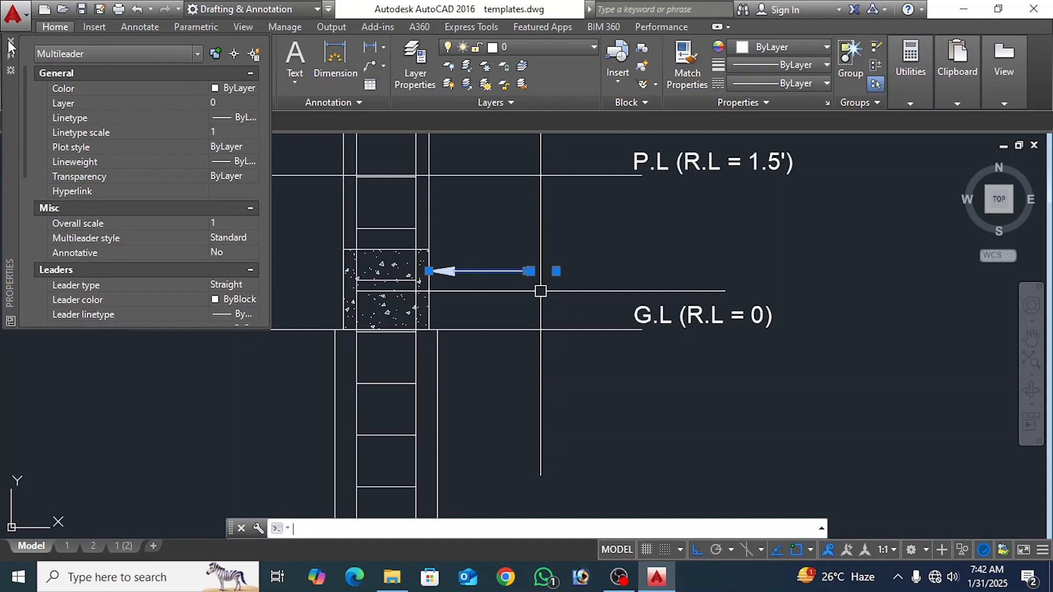
{"action": "left_click", "coordinate": [10, 42]}
Step: Set the GB multileader's text height to 3" in its properties and deselect it
{"action": "scroll", "coordinate": [580, 281], "scroll_direction": "up", "scroll_amount": 4}
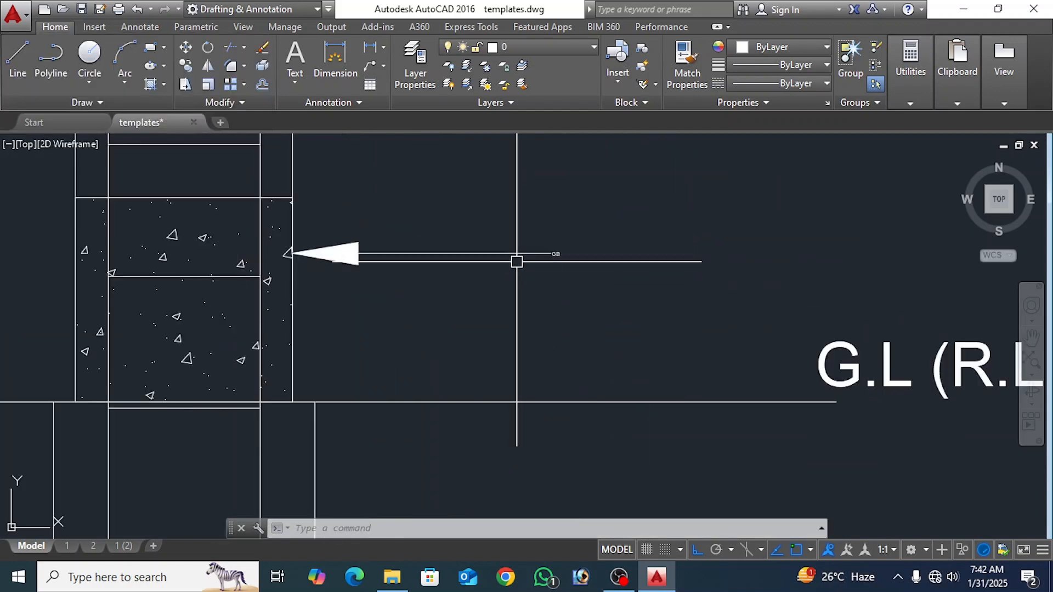
{"action": "left_click", "coordinate": [525, 255]}
{"action": "type", "text": "pr"}
{"action": "key", "text": "Return"}
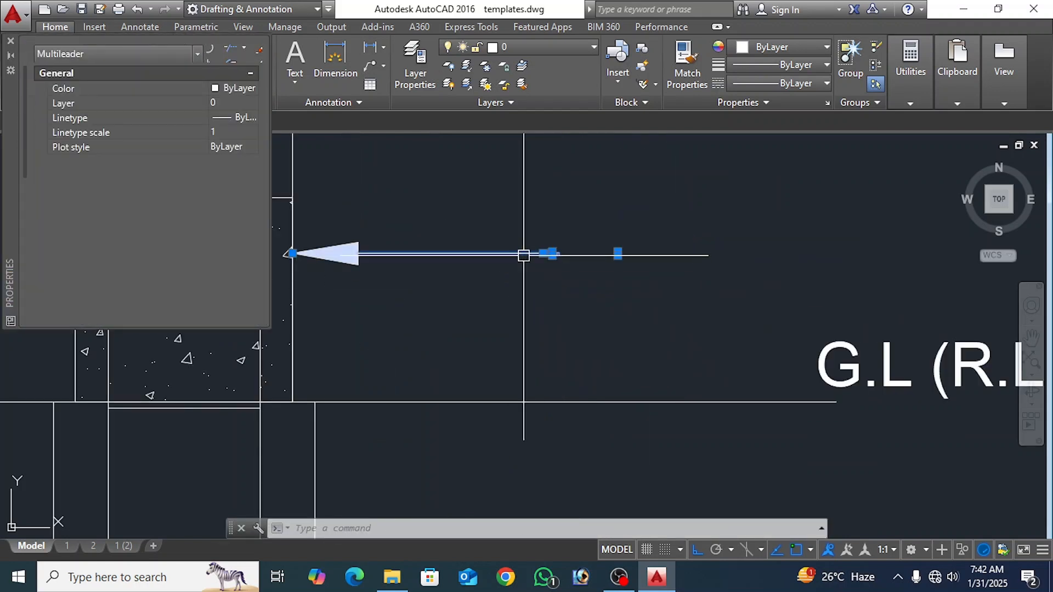
{"action": "scroll", "coordinate": [133, 232], "scroll_direction": "down", "scroll_amount": 4}
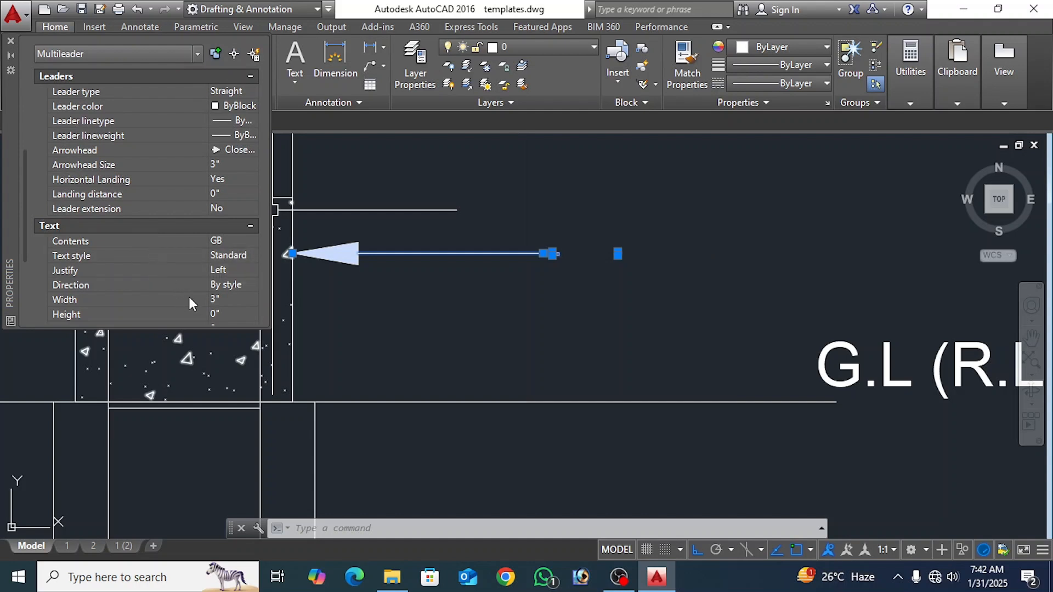
{"action": "left_click", "coordinate": [229, 299]}
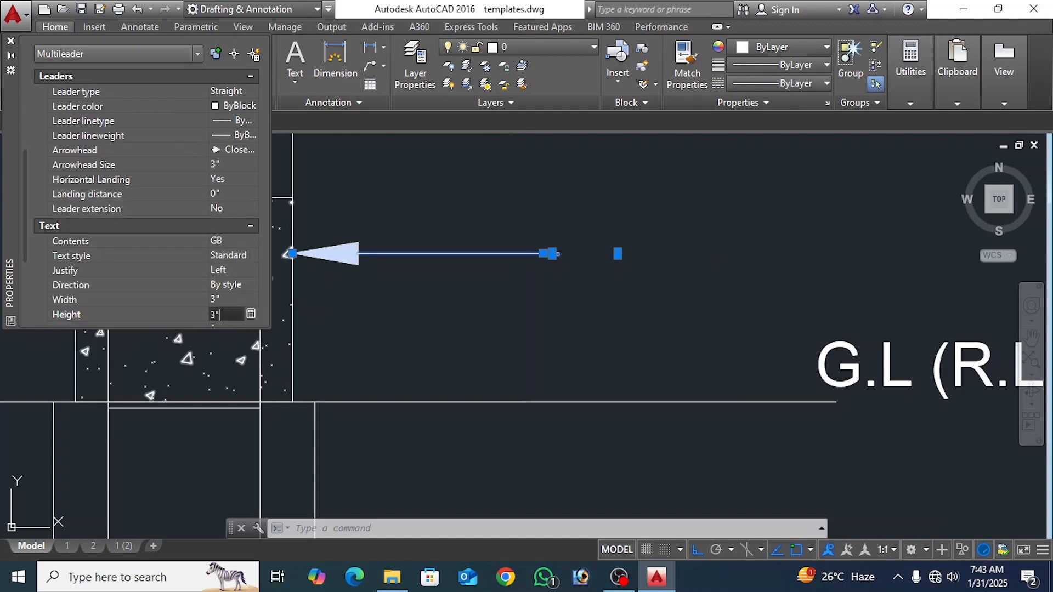
{"action": "key", "text": "Tab"}
{"action": "left_click", "coordinate": [10, 41]}
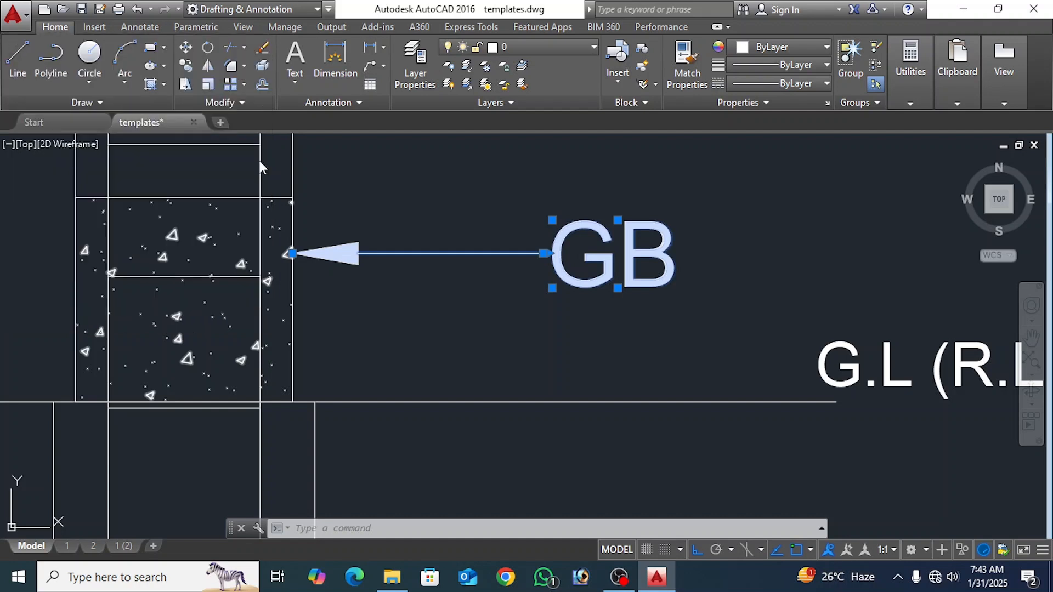
{"action": "left_click", "coordinate": [510, 344]}
{"action": "key", "text": "Escape"}
Step: Copy the GB leader straight down to two positions beside the column below the G.L line
{"action": "scroll", "coordinate": [469, 301], "scroll_direction": "down", "scroll_amount": 6}
{"action": "scroll", "coordinate": [495, 298], "scroll_direction": "up", "scroll_amount": 2}
{"action": "middle_click_drag", "start_coordinate": [542, 304], "coordinate": [554, 278]}
{"action": "left_click", "coordinate": [504, 260]}
{"action": "left_click", "coordinate": [186, 66]}
{"action": "scroll", "coordinate": [395, 154], "scroll_direction": "down", "scroll_amount": 4}
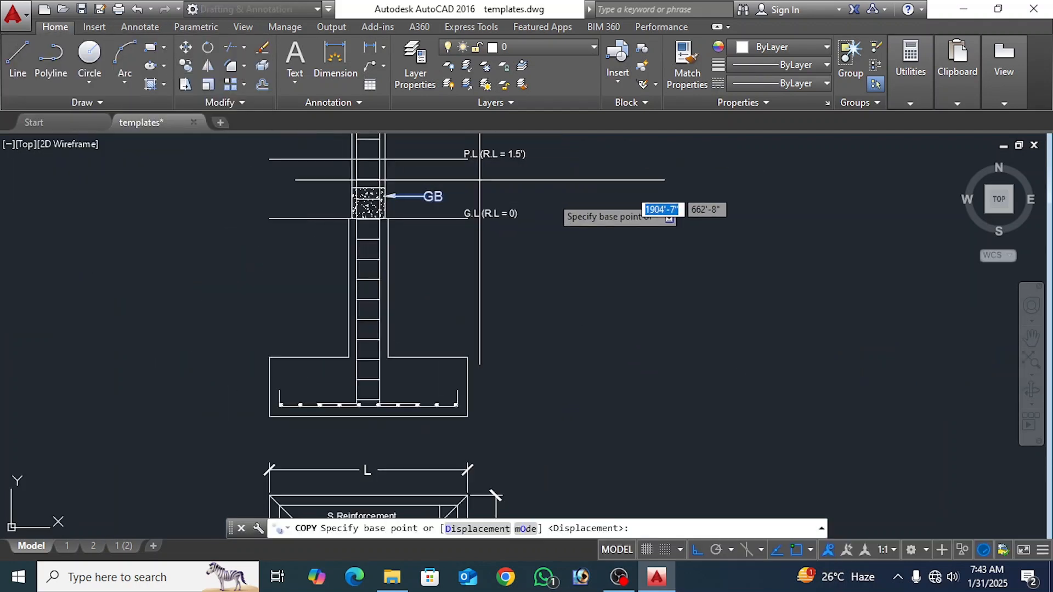
{"action": "left_click", "coordinate": [641, 204]}
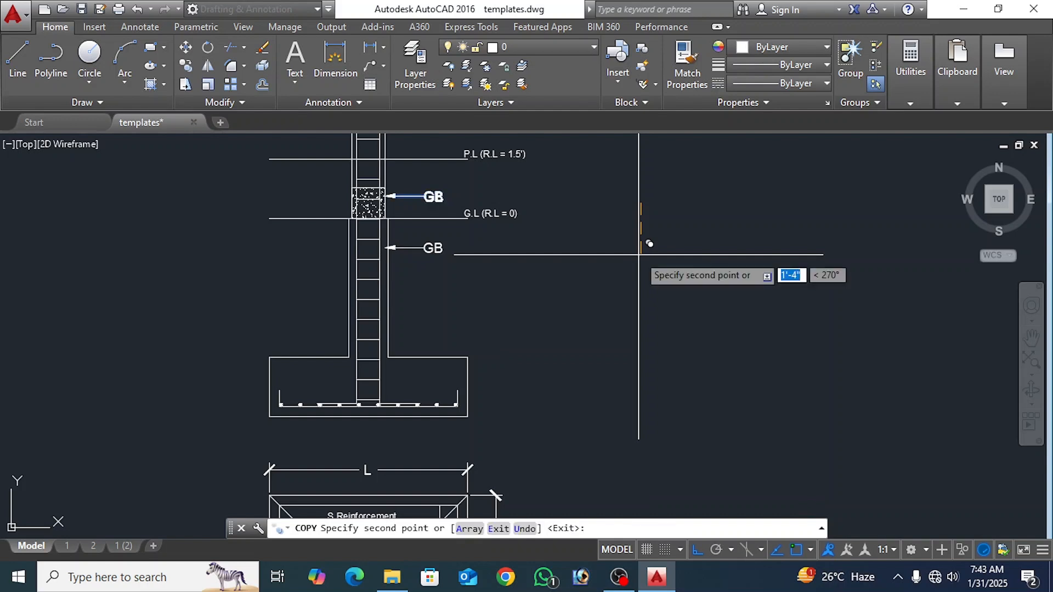
{"action": "left_click", "coordinate": [643, 301]}
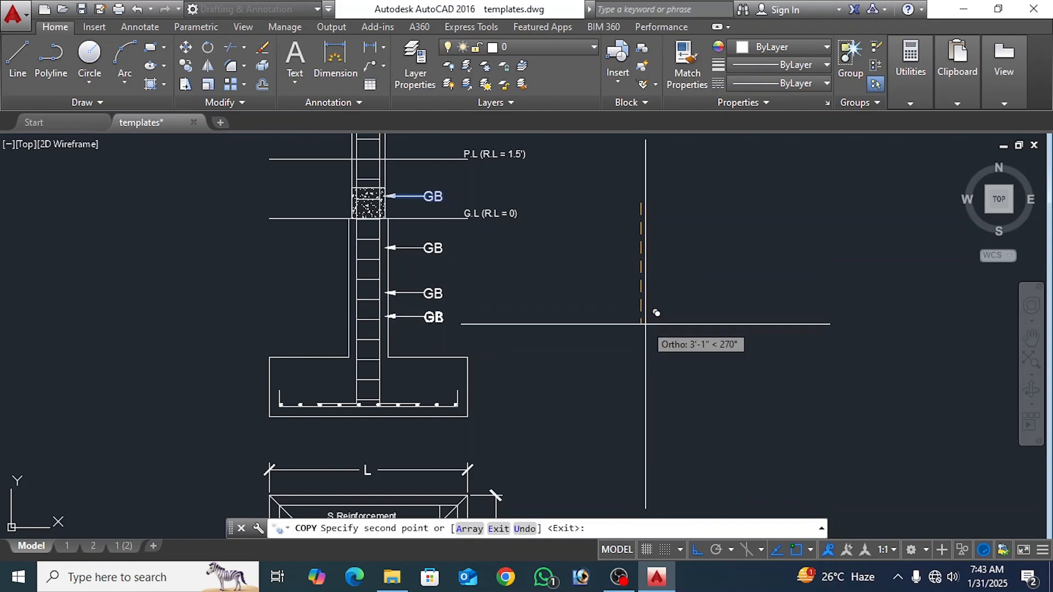
{"action": "key", "text": "Return"}
Step: Stretch the arrow tip of the upper copied leader onto the column's right main bar line
{"action": "scroll", "coordinate": [398, 261], "scroll_direction": "up", "scroll_amount": 5}
{"action": "left_click", "coordinate": [353, 207]}
{"action": "left_click", "coordinate": [353, 207]}
{"action": "left_click", "coordinate": [328, 210]}
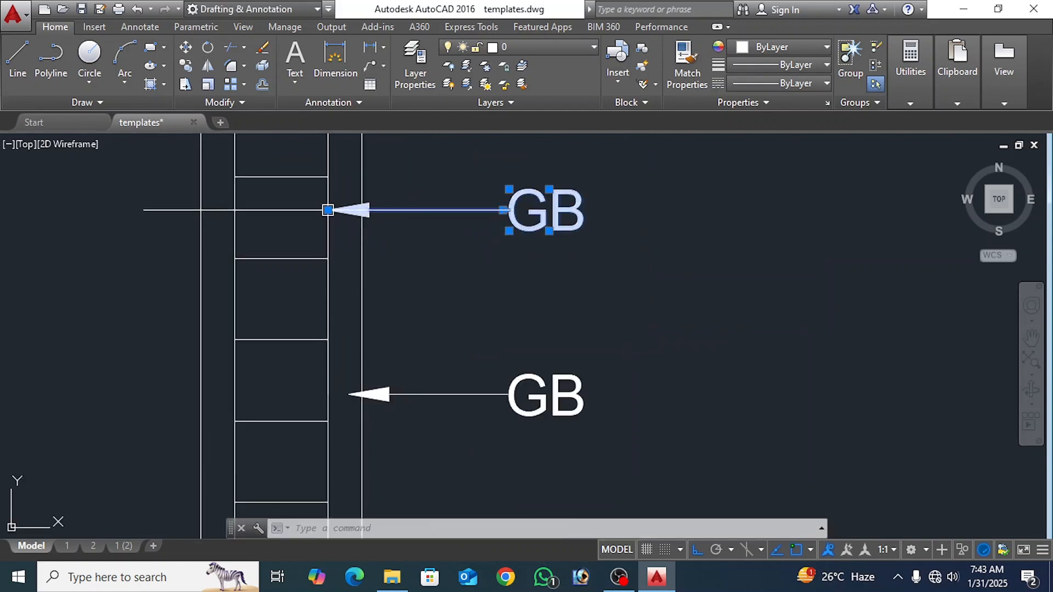
{"action": "key", "text": "Escape"}
Step: Change the upper copied leader's text to "Column Main Bar" and widen its text box to fit one line
{"action": "double_click", "coordinate": [546, 211]}
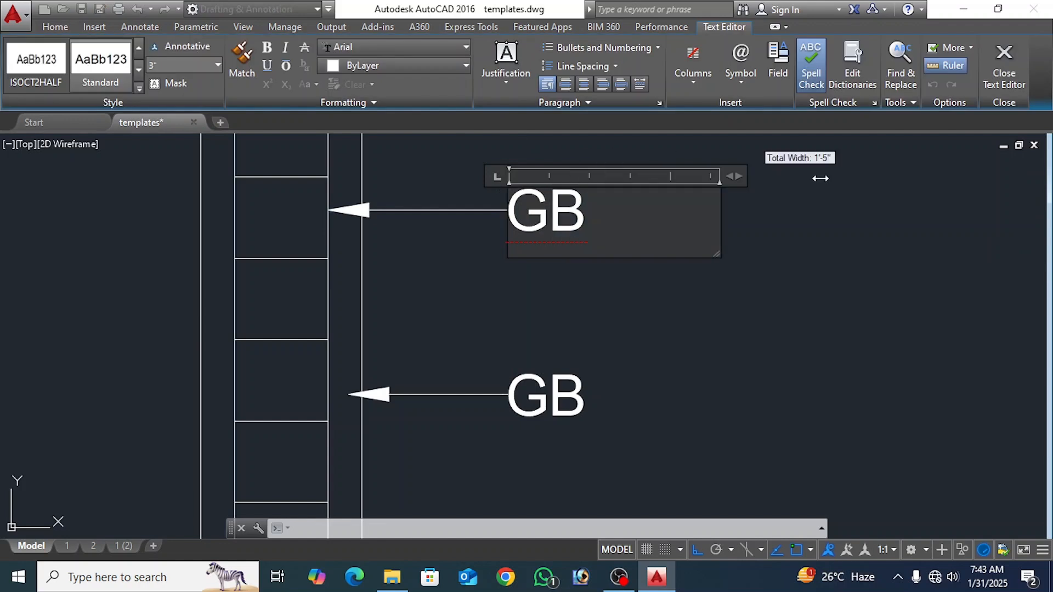
{"action": "type", "text": "Coiu"}
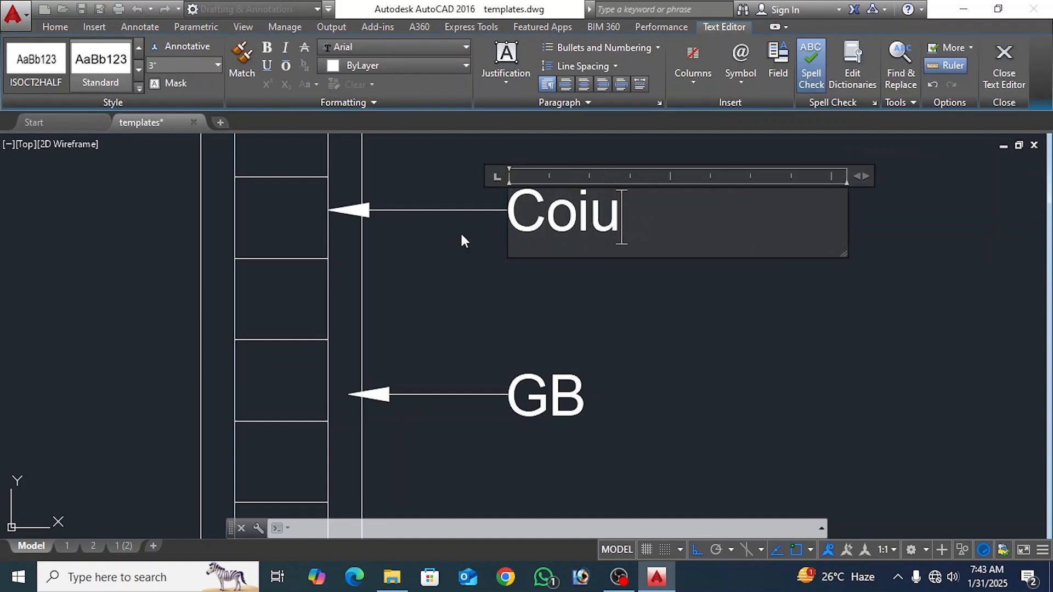
{"action": "key", "text": "BackSpace"}
{"action": "key", "text": "BackSpace"}
{"action": "type", "text": "lumn "}
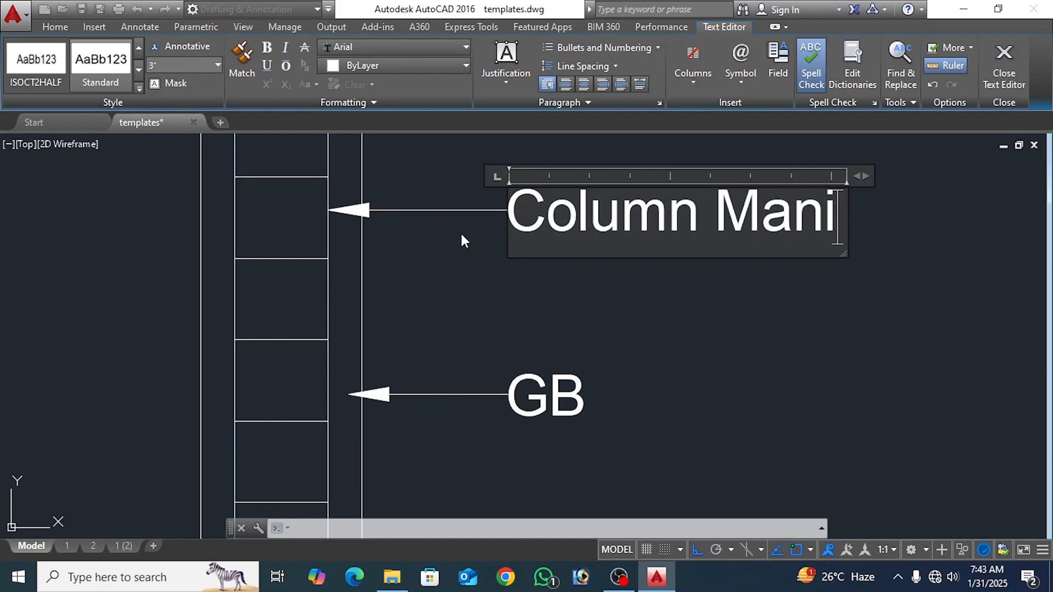
{"action": "type", "text": "Main Bar"}
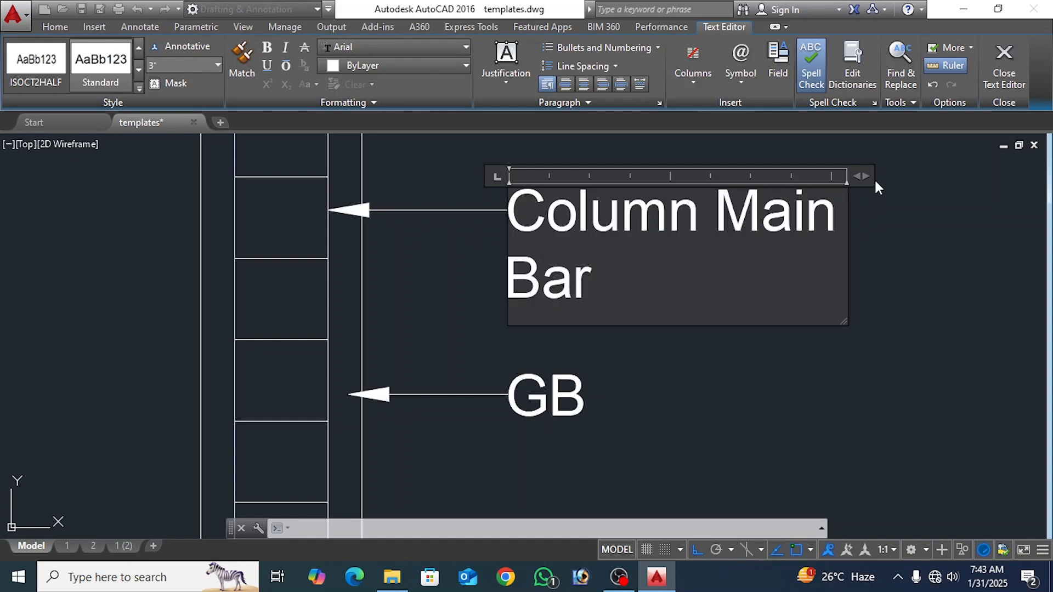
{"action": "left_click_drag", "start_coordinate": [864, 176], "coordinate": [973, 171]}
{"action": "left_click", "coordinate": [824, 356]}
Step: Copy the "Column Main Bar" text and paste it over the text of the lower GB leader
{"action": "left_click", "coordinate": [579, 226]}
{"action": "double_click", "coordinate": [579, 226]}
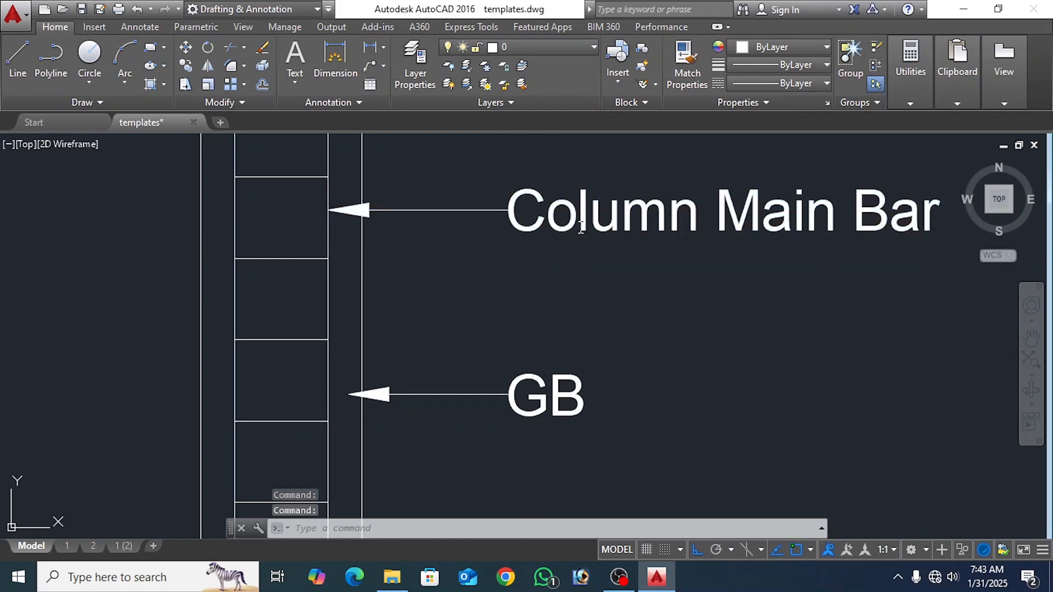
{"action": "key", "text": "ctrl+a"}
{"action": "key", "text": "ctrl+c"}
{"action": "left_click", "coordinate": [575, 379]}
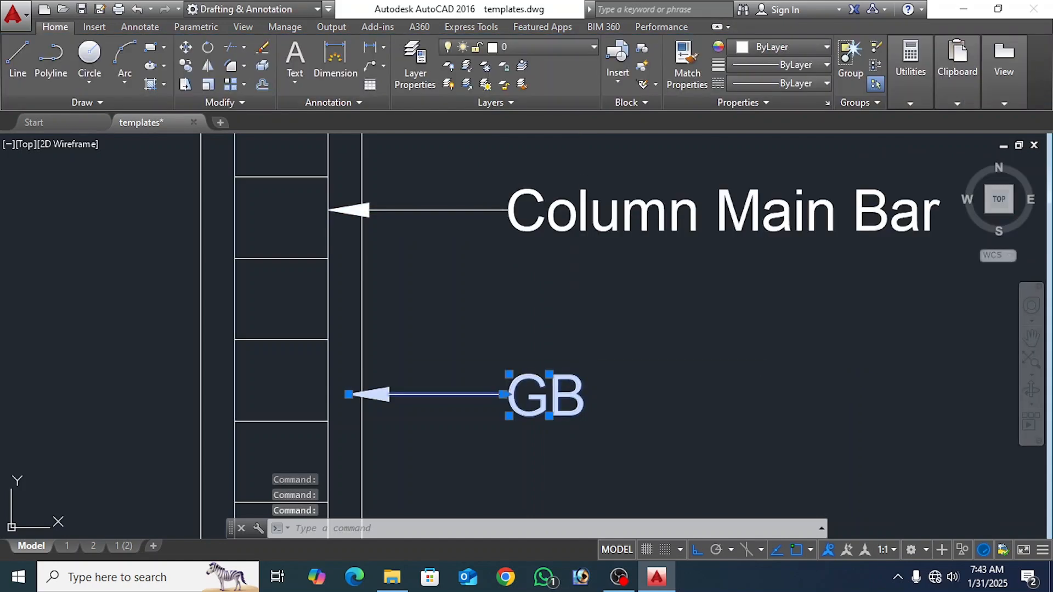
{"action": "double_click", "coordinate": [563, 400]}
{"action": "key", "text": "ctrl+v"}
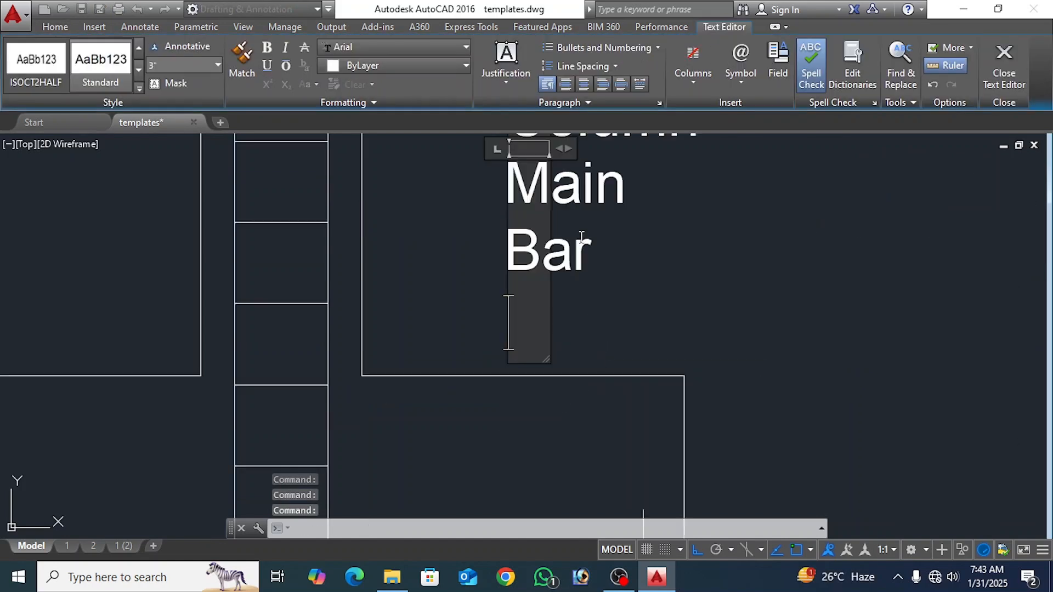
Step: Change the lower leader's text to "Column Tie Bar" and widen its text box to fit one line
{"action": "type", "text": "Tie"}
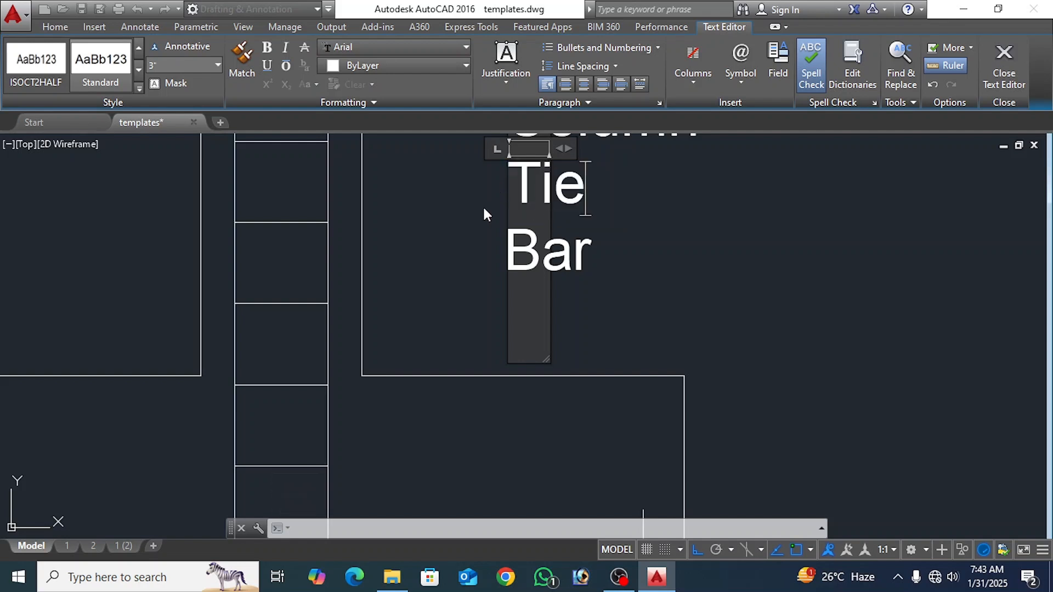
{"action": "scroll", "coordinate": [517, 258], "scroll_direction": "down", "scroll_amount": 3}
{"action": "mouse_move", "coordinate": [540, 194]}
{"action": "left_mouse_down"}
{"action": "mouse_move", "coordinate": [659, 174]}
{"action": "mouse_move", "coordinate": [689, 189]}
{"action": "left_mouse_up"}
{"action": "left_click", "coordinate": [743, 216]}
{"action": "middle_click_drag", "start_coordinate": [484, 244], "coordinate": [533, 352]}
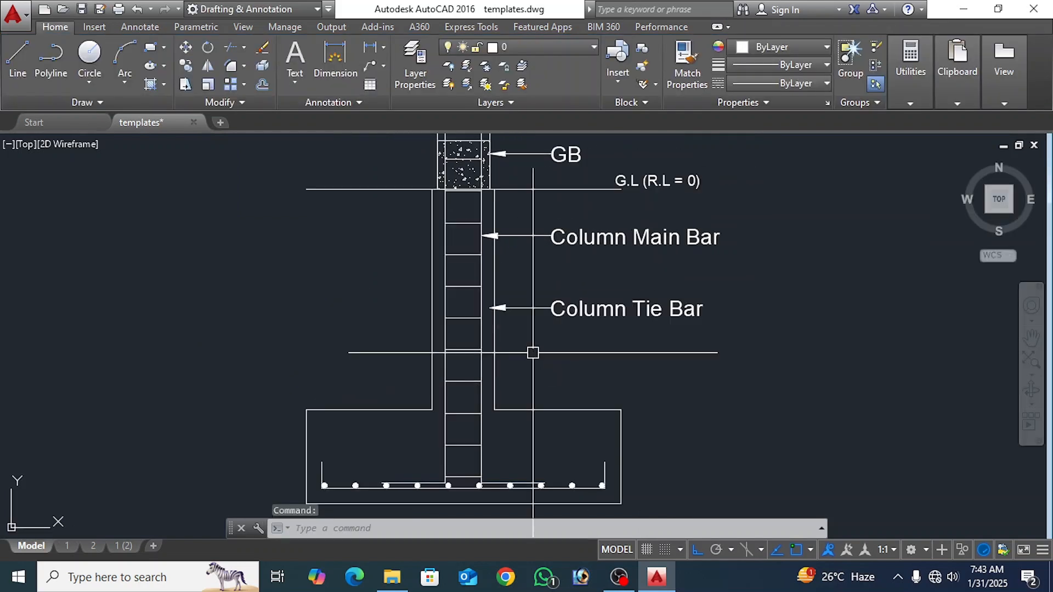
Step: Draw a vertical line from the midpoint of the first tie bar below G.L to the midpoint four ties lower
{"action": "scroll", "coordinate": [433, 226], "scroll_direction": "up", "scroll_amount": 4}
{"action": "type", "text": "l"}
{"action": "key", "text": "Return"}
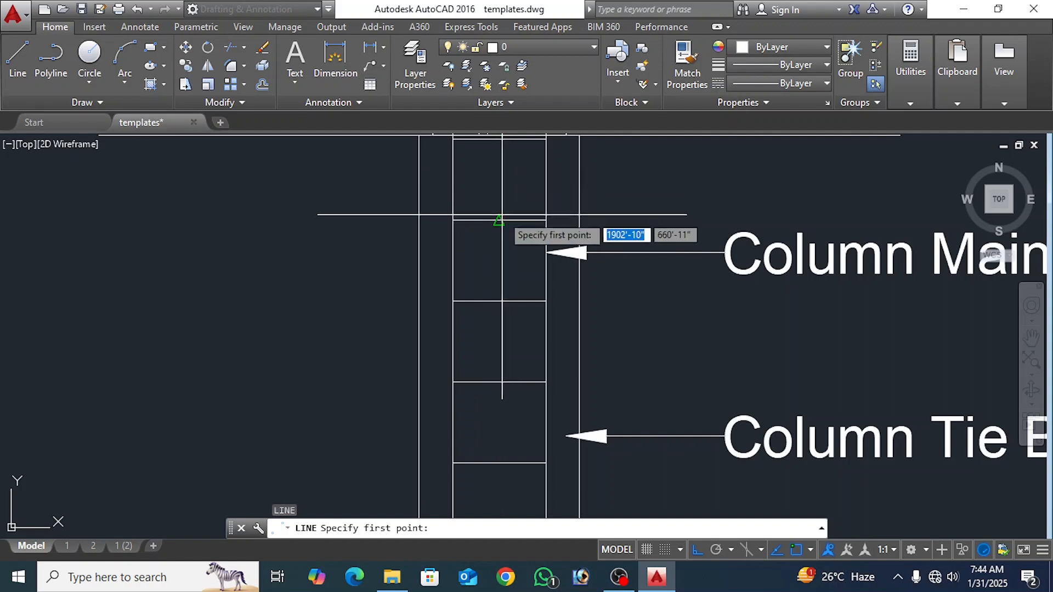
{"action": "left_click", "coordinate": [502, 214]}
{"action": "middle_click_drag", "start_coordinate": [512, 437], "coordinate": [493, 305]}
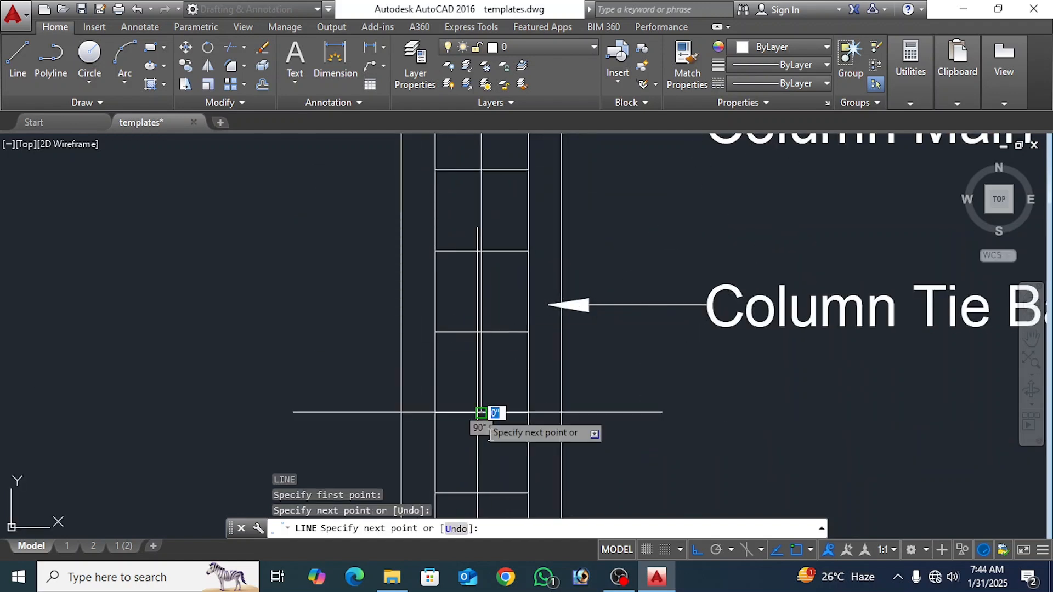
{"action": "key", "text": "Escape"}
Step: Stretch the Column Tie Bar leader's arrow tip onto the vertical line through the ties
{"action": "left_click", "coordinate": [549, 305]}
{"action": "left_click", "coordinate": [548, 305]}
{"action": "left_click", "coordinate": [481, 305]}
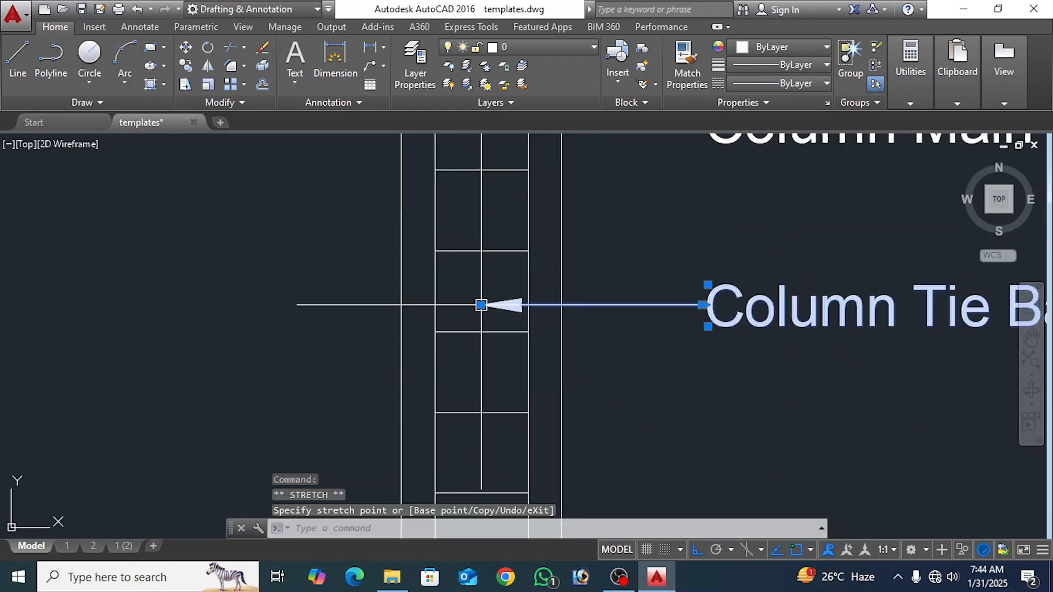
{"action": "key", "text": "Escape"}
Step: Draw a short horizontal line at the vertical line's upper end and centre it on that endpoint
{"action": "scroll", "coordinate": [493, 307], "scroll_direction": "down", "scroll_amount": 3}
{"action": "scroll", "coordinate": [493, 250], "scroll_direction": "up", "scroll_amount": 4}
{"action": "type", "text": "l"}
{"action": "key", "text": "Return"}
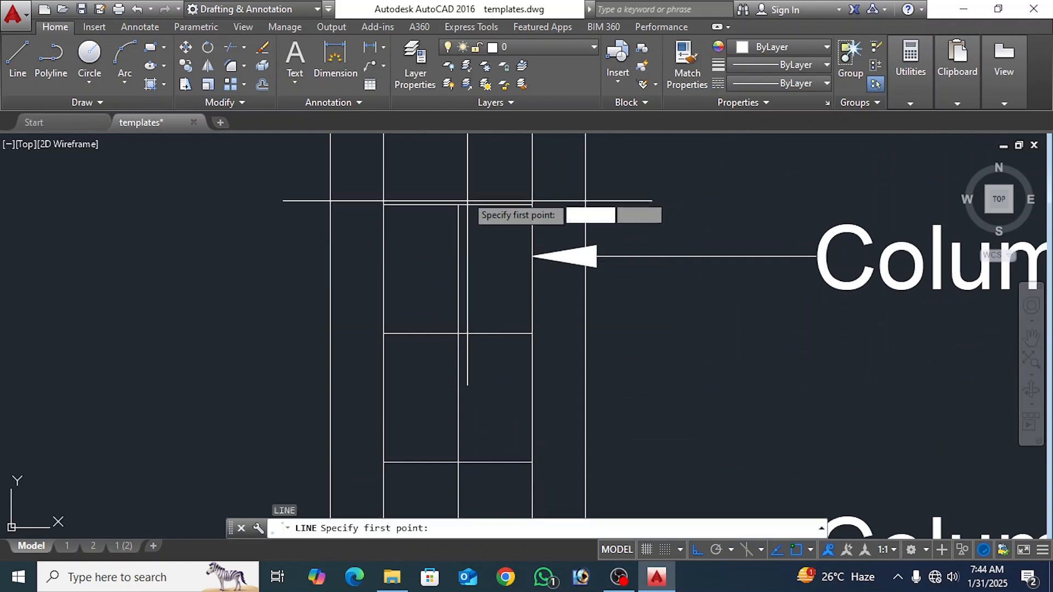
{"action": "scroll", "coordinate": [467, 200], "scroll_direction": "up", "scroll_amount": 4}
{"action": "left_click", "coordinate": [441, 221]}
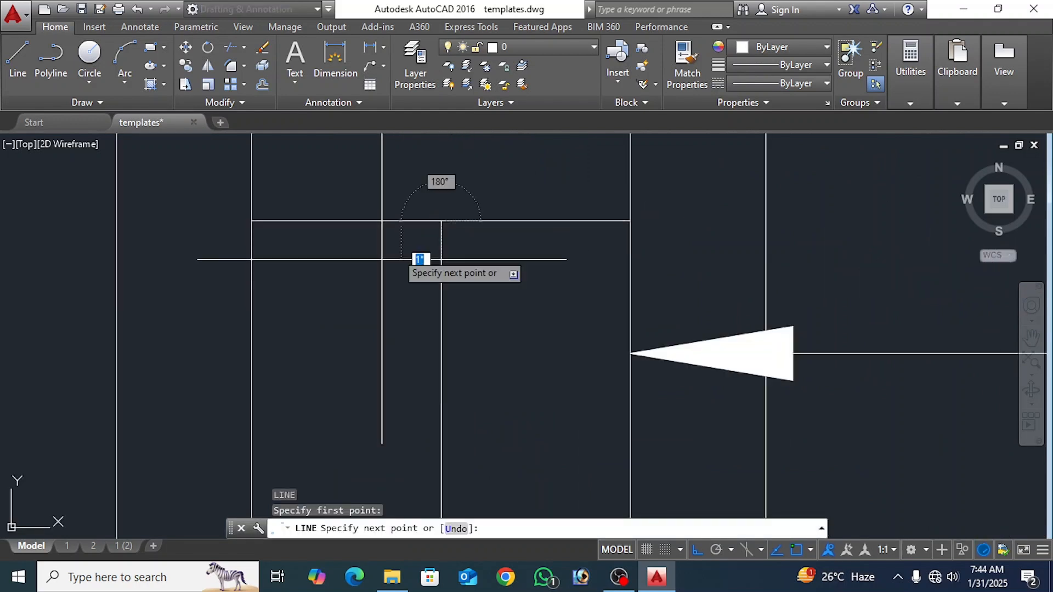
{"action": "left_click", "coordinate": [352, 284]}
{"action": "key", "text": "Return"}
{"action": "left_click", "coordinate": [395, 221]}
{"action": "left_click", "coordinate": [441, 221]}
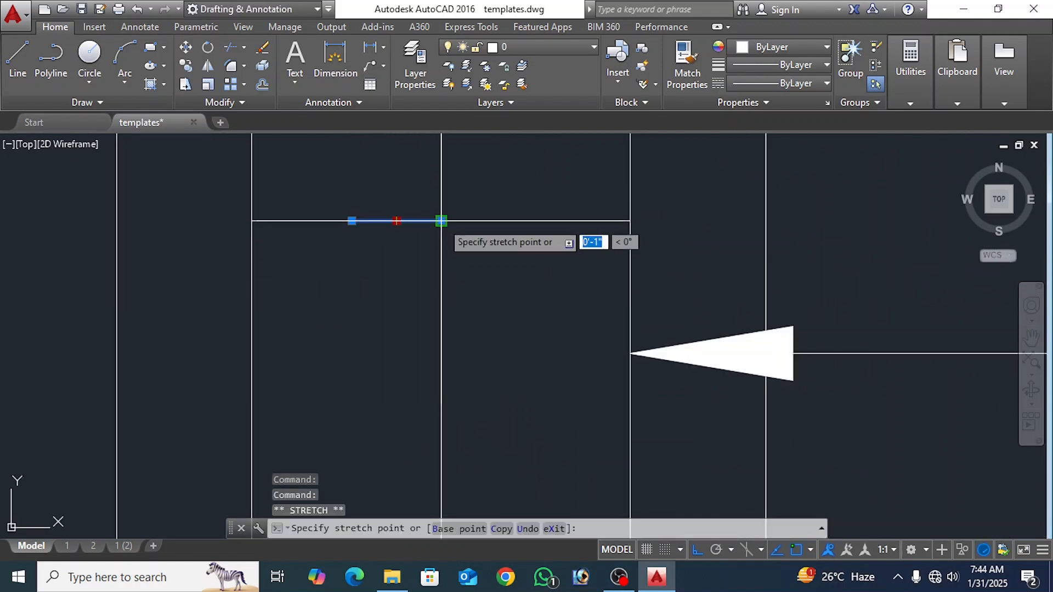
{"action": "left_click", "coordinate": [441, 221]}
Step: Rotate the short line 45 degrees about its midpoint to form a tick mark
{"action": "left_click", "coordinate": [208, 47]}
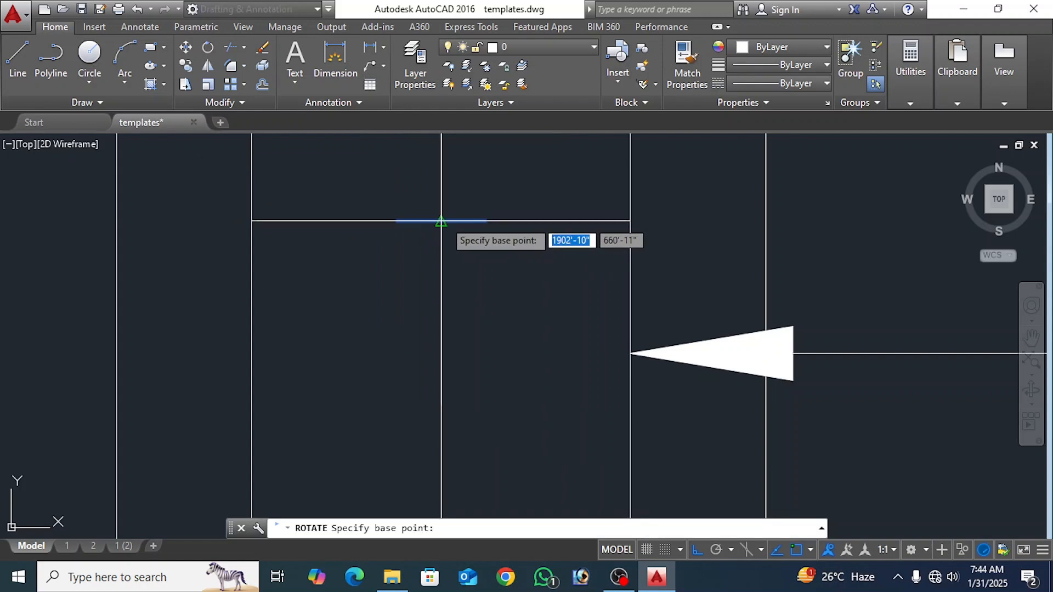
{"action": "left_click", "coordinate": [441, 221]}
{"action": "type", "text": "45"}
{"action": "key", "text": "Return"}
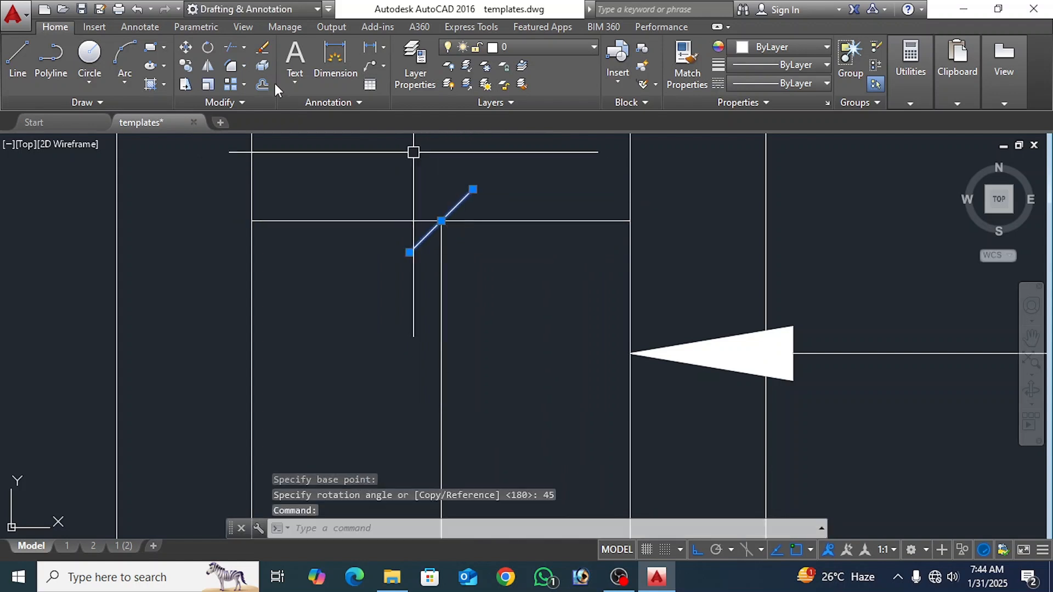
Step: Copy the tick mark down to each of the four tie bars crossed by the vertical line below it
{"action": "left_click", "coordinate": [185, 65]}
{"action": "scroll", "coordinate": [369, 187], "scroll_direction": "down", "scroll_amount": 3}
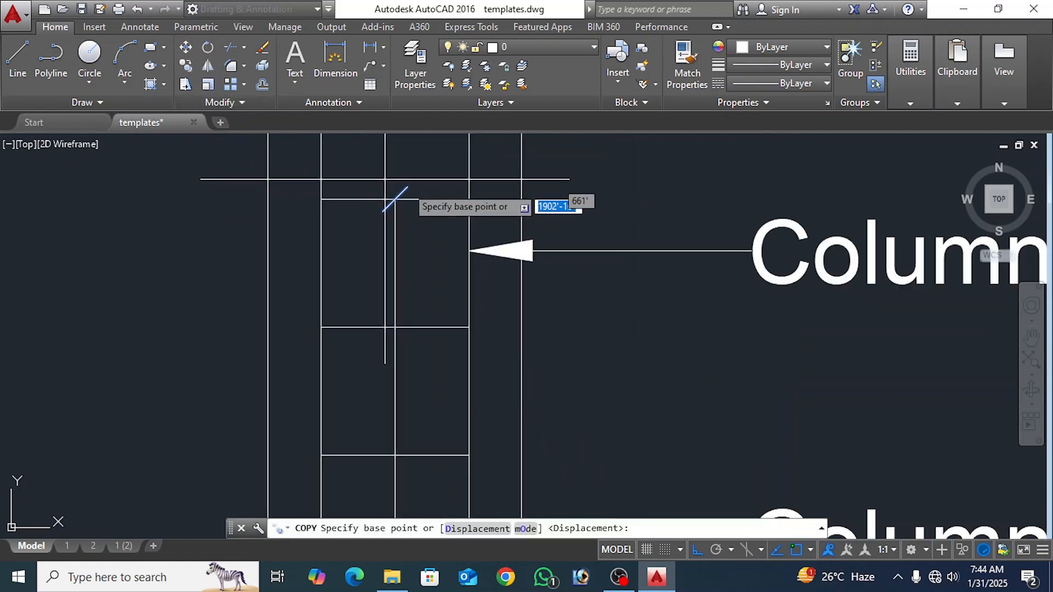
{"action": "left_click", "coordinate": [427, 200]}
{"action": "left_click", "coordinate": [428, 328]}
{"action": "middle_click_drag", "start_coordinate": [436, 366], "coordinate": [433, 233]}
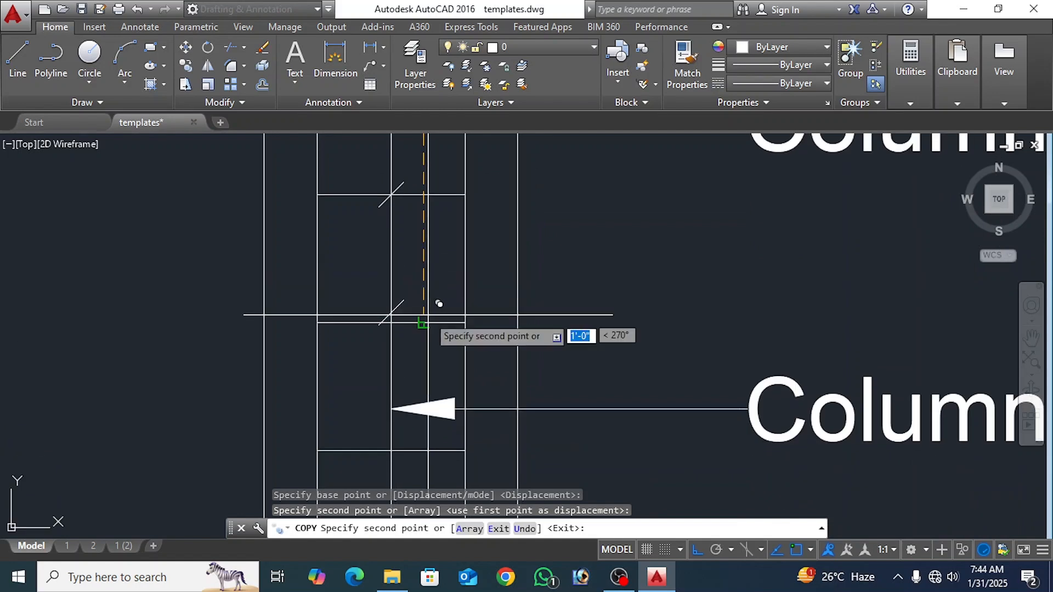
{"action": "left_click", "coordinate": [425, 321]}
{"action": "middle_click_drag", "start_coordinate": [430, 435], "coordinate": [427, 322]}
{"action": "left_click", "coordinate": [422, 337]}
{"action": "middle_click_drag", "start_coordinate": [438, 377], "coordinate": [431, 254]}
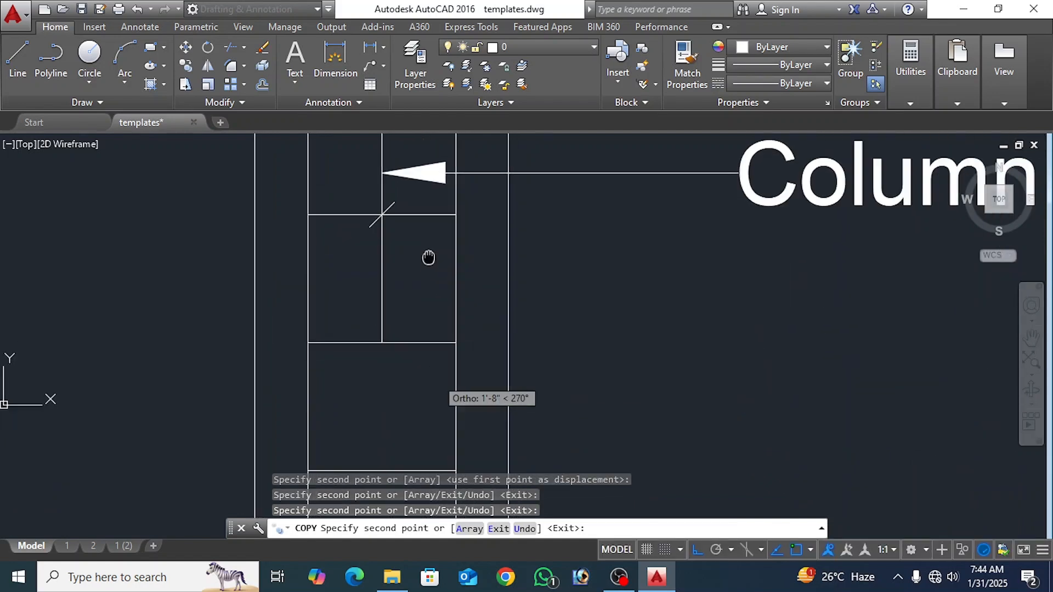
{"action": "scroll", "coordinate": [428, 328], "scroll_direction": "down", "scroll_amount": 2}
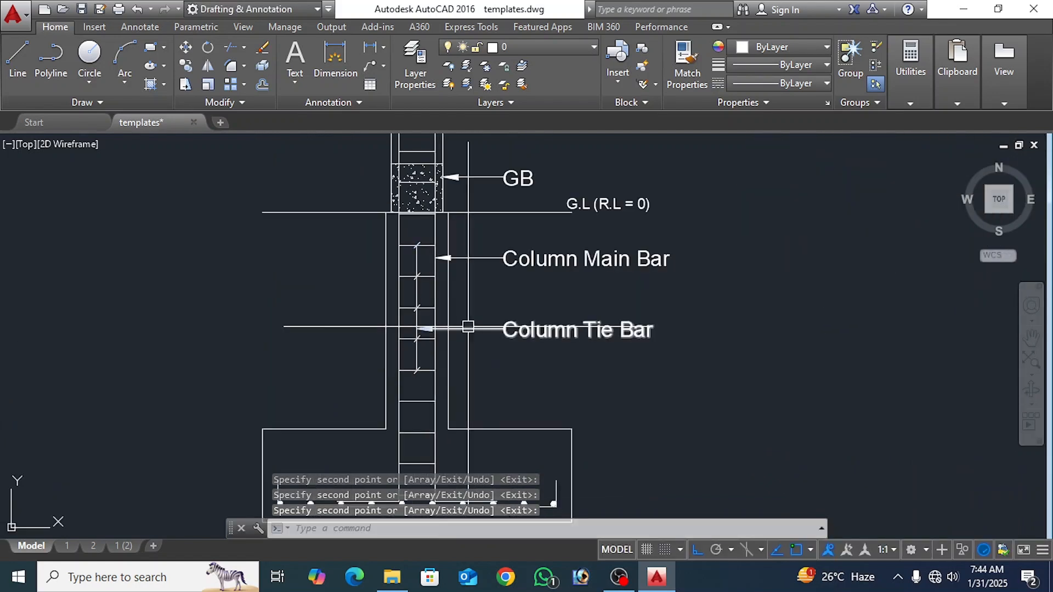
{"action": "scroll", "coordinate": [475, 376], "scroll_direction": "down", "scroll_amount": 1}
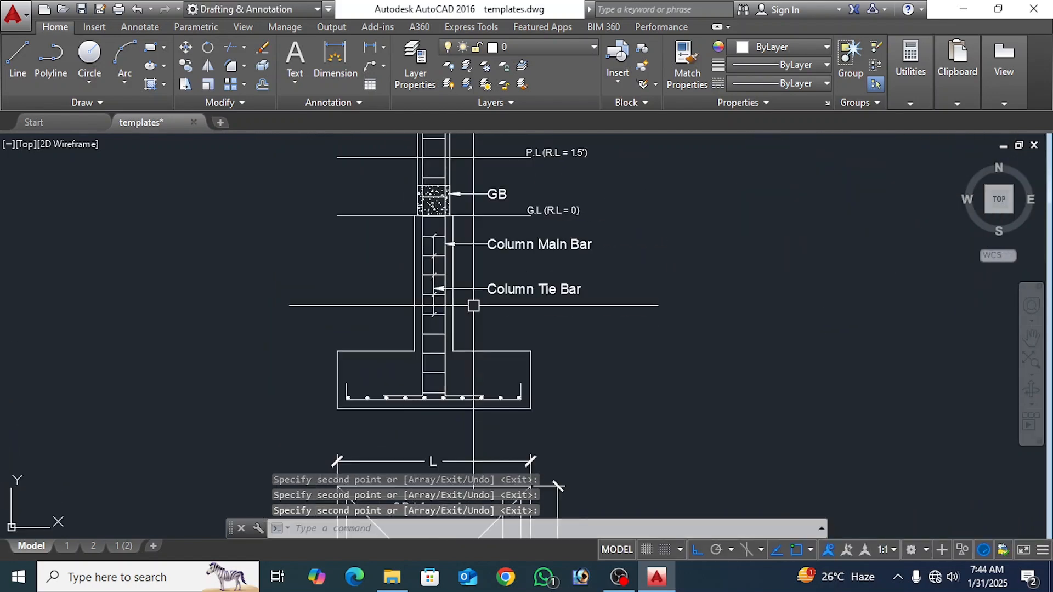
Step: Add a horizontal linear dimension between the main bar and the column's outer face below ground level, just above the footing
{"action": "scroll", "coordinate": [475, 376], "scroll_direction": "up", "scroll_amount": 3}
{"action": "left_click", "coordinate": [368, 51]}
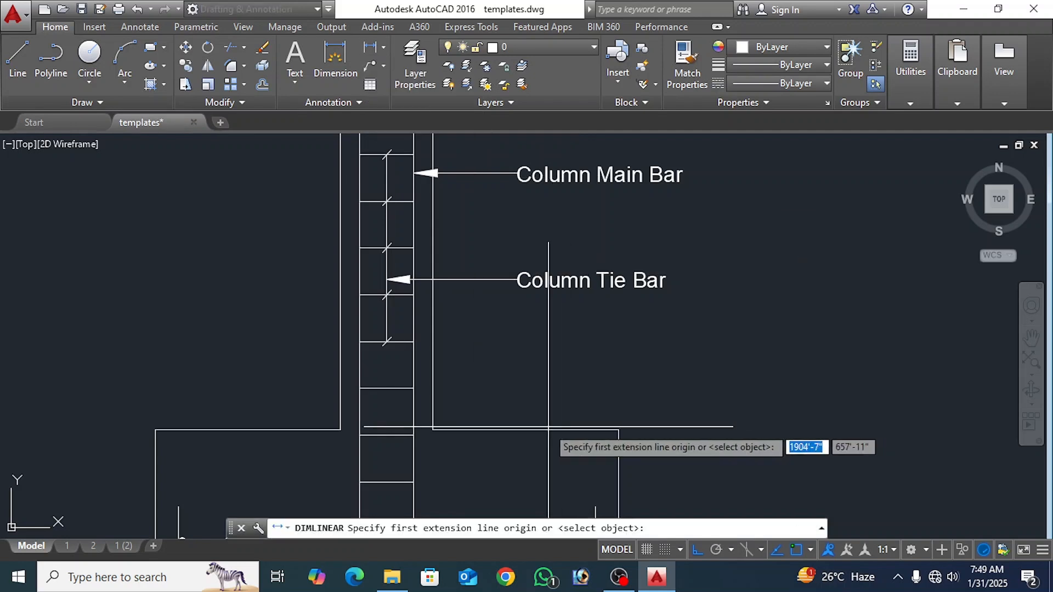
{"action": "left_click", "coordinate": [429, 373]}
{"action": "left_click", "coordinate": [413, 373]}
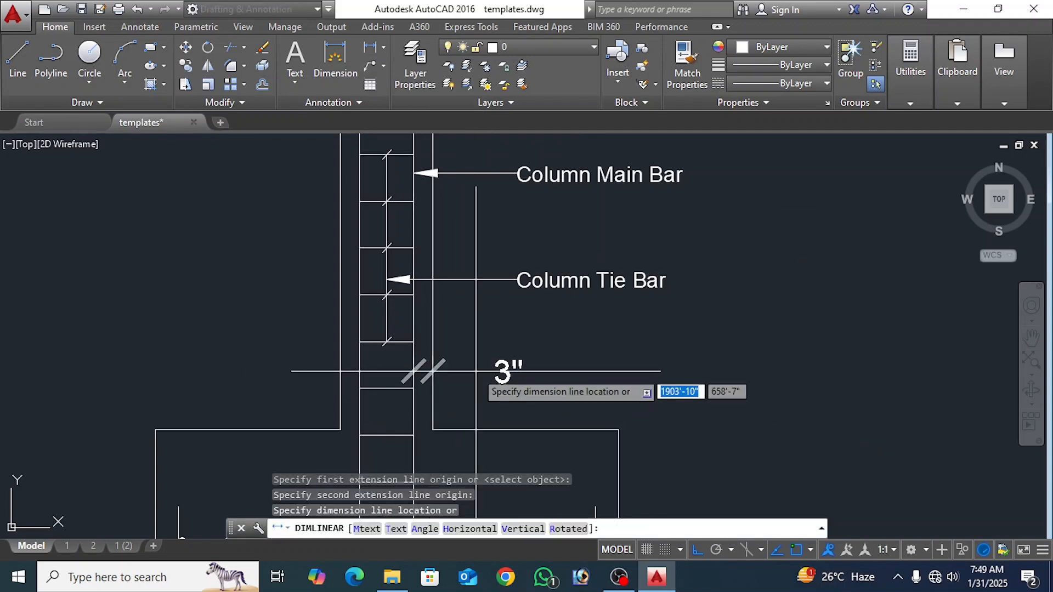
{"action": "left_click", "coordinate": [477, 369]}
Step: Add a horizontal linear dimension between the main bar and the column's outer face above the P.L line
{"action": "scroll", "coordinate": [558, 338], "scroll_direction": "down", "scroll_amount": 2}
{"action": "middle_click_drag", "start_coordinate": [559, 338], "coordinate": [577, 493]}
{"action": "scroll", "coordinate": [480, 158], "scroll_direction": "up", "scroll_amount": 4}
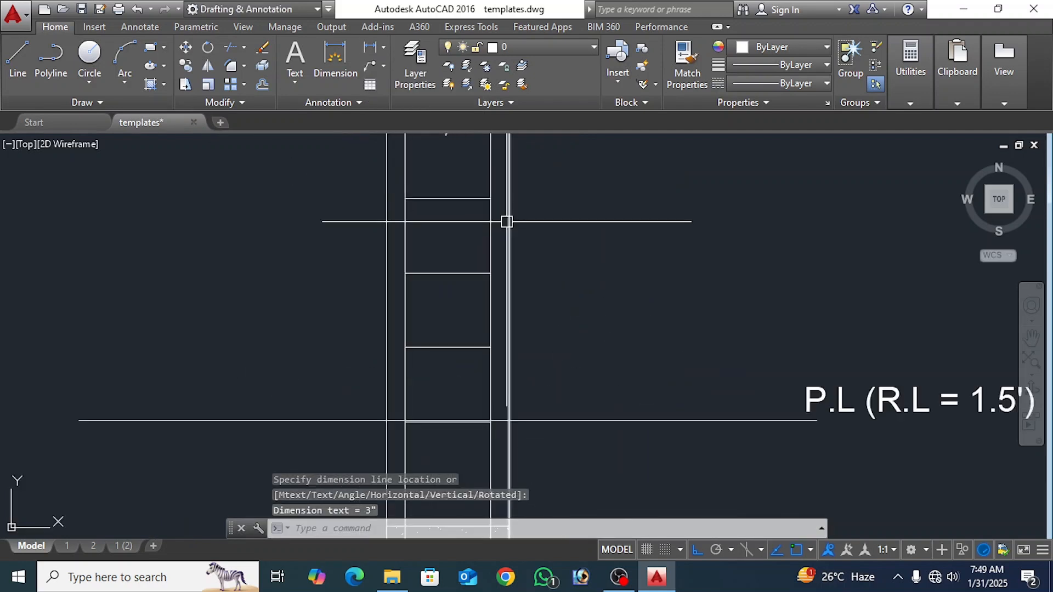
{"action": "key", "text": "space"}
{"action": "left_click", "coordinate": [491, 239]}
{"action": "left_click", "coordinate": [509, 238]}
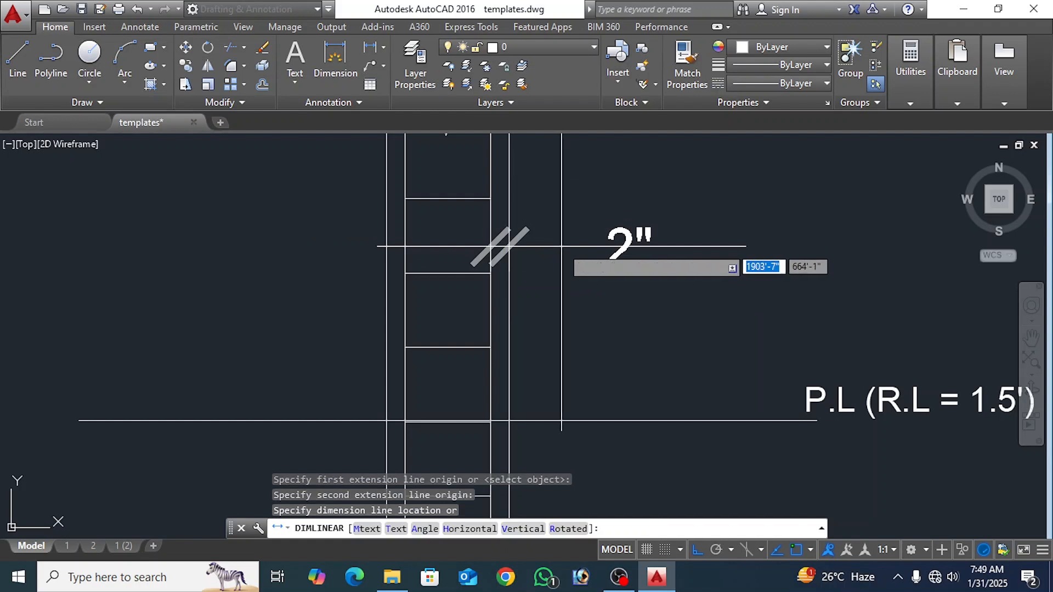
{"action": "left_click", "coordinate": [561, 246]}
Step: Override the text of the cover dimension above the P.L line with 1.5"
{"action": "middle_click_drag", "start_coordinate": [633, 294], "coordinate": [605, 303]}
{"action": "scroll", "coordinate": [547, 280], "scroll_direction": "up", "scroll_amount": 4}
{"action": "double_click", "coordinate": [590, 252]}
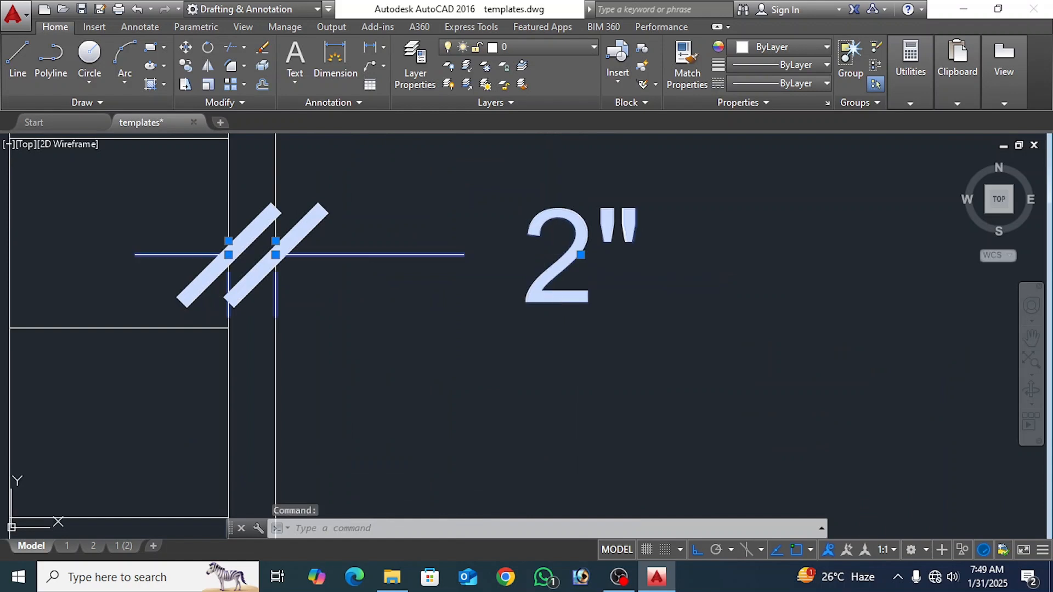
{"action": "type", "text": "1.5\""}
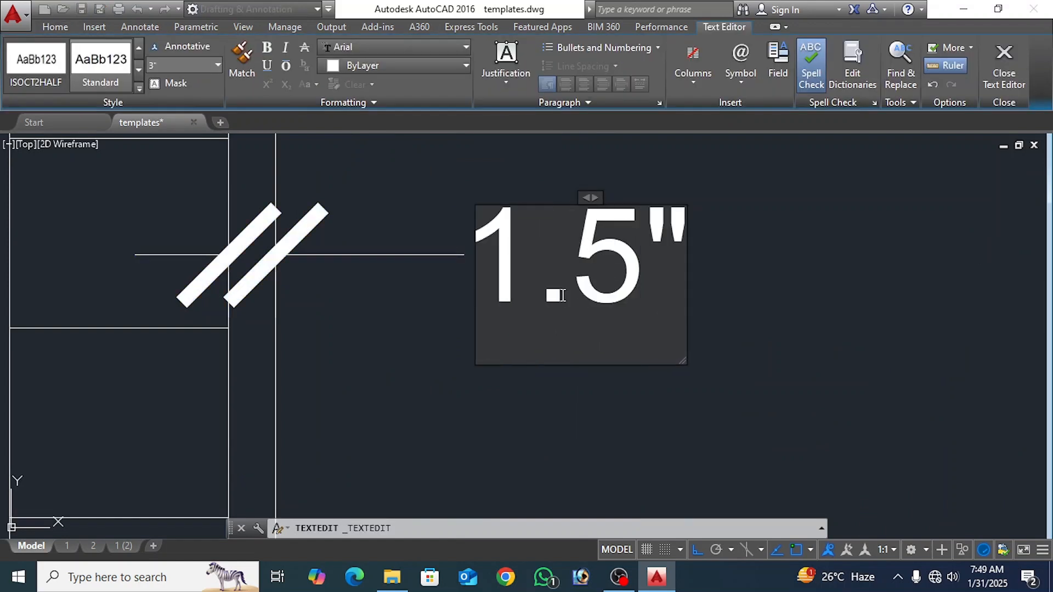
{"action": "left_click", "coordinate": [443, 328]}
Step: Override the text of the cover dimension just above the footing with 2.5"
{"action": "scroll", "coordinate": [479, 261], "scroll_direction": "down", "scroll_amount": 6}
{"action": "middle_click_drag", "start_coordinate": [512, 318], "coordinate": [493, 143]}
{"action": "scroll", "coordinate": [493, 143], "scroll_direction": "down", "scroll_amount": 2}
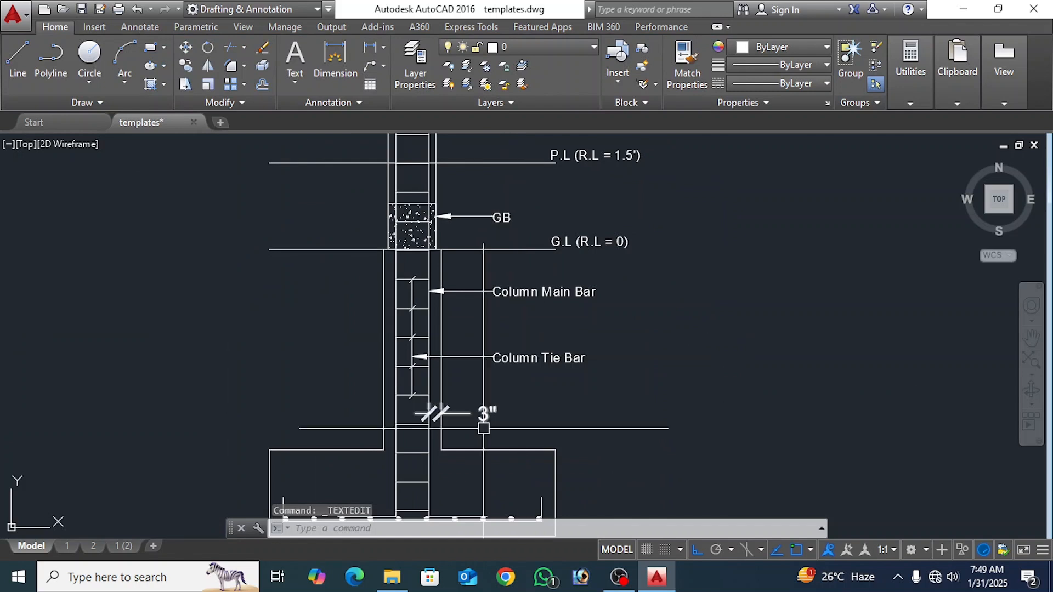
{"action": "scroll", "coordinate": [483, 418], "scroll_direction": "up", "scroll_amount": 5}
{"action": "left_click", "coordinate": [483, 418]}
{"action": "double_click", "coordinate": [515, 354]}
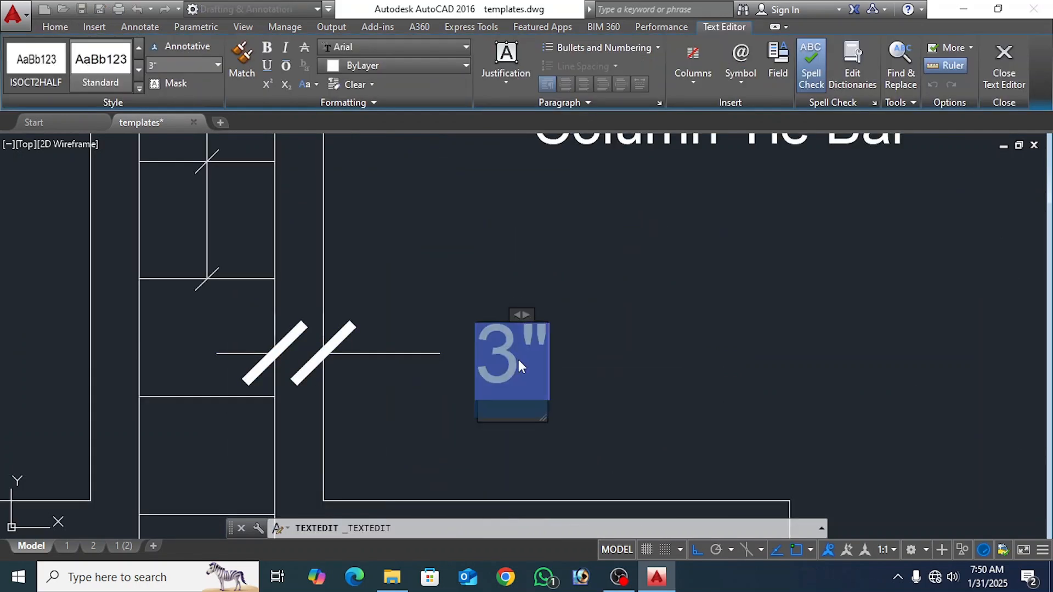
{"action": "type", "text": "2.5\""}
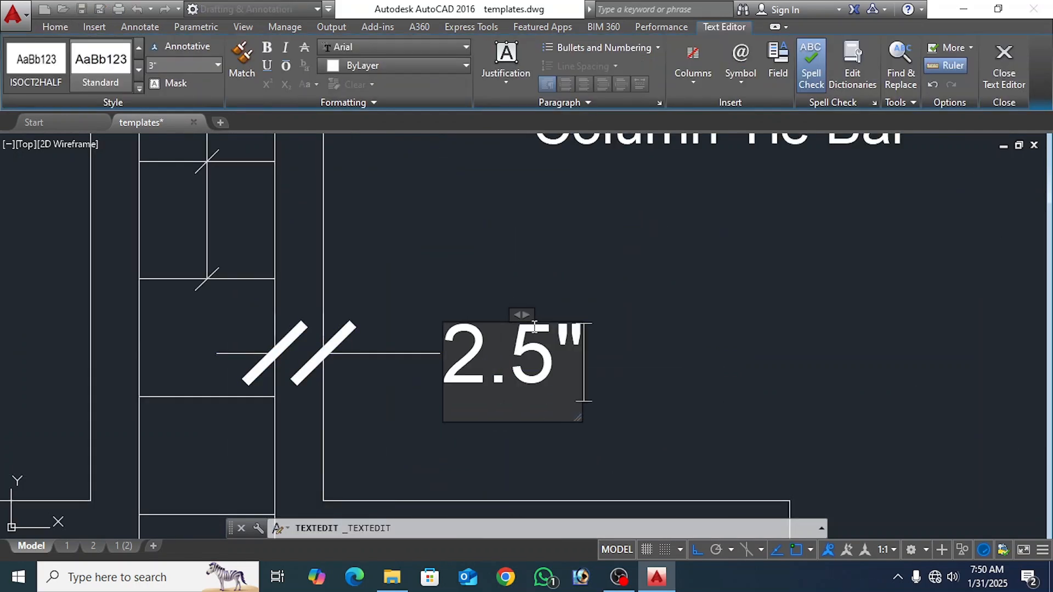
{"action": "left_click", "coordinate": [525, 265]}
Step: Dimension the footing's bottom edge in the section, placing the dimension line just below it
{"action": "scroll", "coordinate": [583, 295], "scroll_direction": "down", "scroll_amount": 2}
{"action": "scroll", "coordinate": [583, 295], "scroll_direction": "down", "scroll_amount": 2}
{"action": "middle_click_drag", "start_coordinate": [619, 327], "coordinate": [553, 263]}
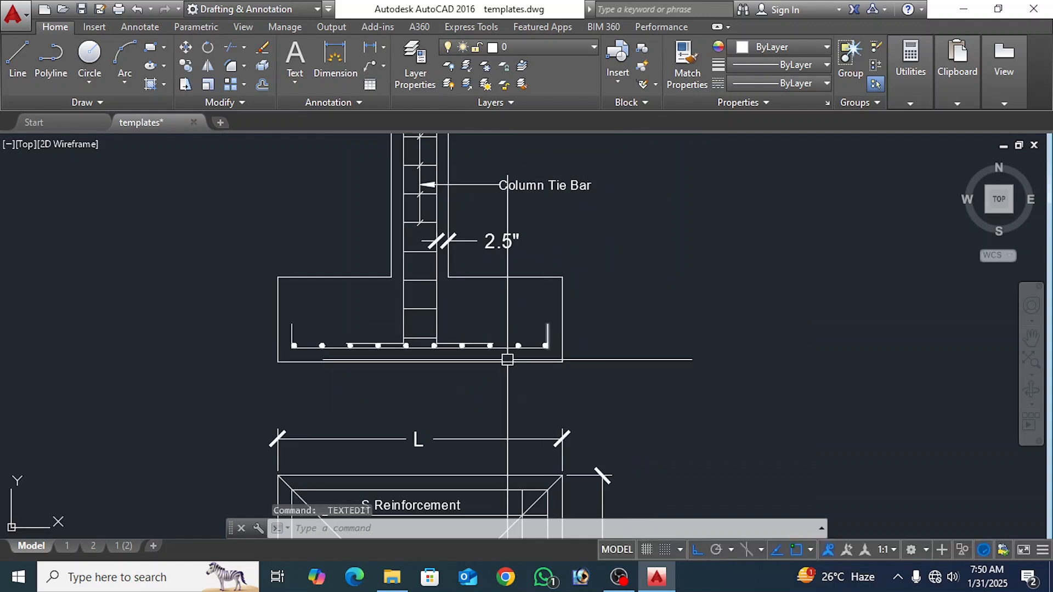
{"action": "scroll", "coordinate": [451, 389], "scroll_direction": "up", "scroll_amount": 1}
{"action": "middle_click_drag", "start_coordinate": [452, 390], "coordinate": [463, 296]}
{"action": "scroll", "coordinate": [463, 294], "scroll_direction": "down", "scroll_amount": 2}
{"action": "middle_click_drag", "start_coordinate": [455, 376], "coordinate": [462, 445]}
{"action": "scroll", "coordinate": [485, 354], "scroll_direction": "up", "scroll_amount": 3}
{"action": "middle_click_drag", "start_coordinate": [438, 408], "coordinate": [460, 414]}
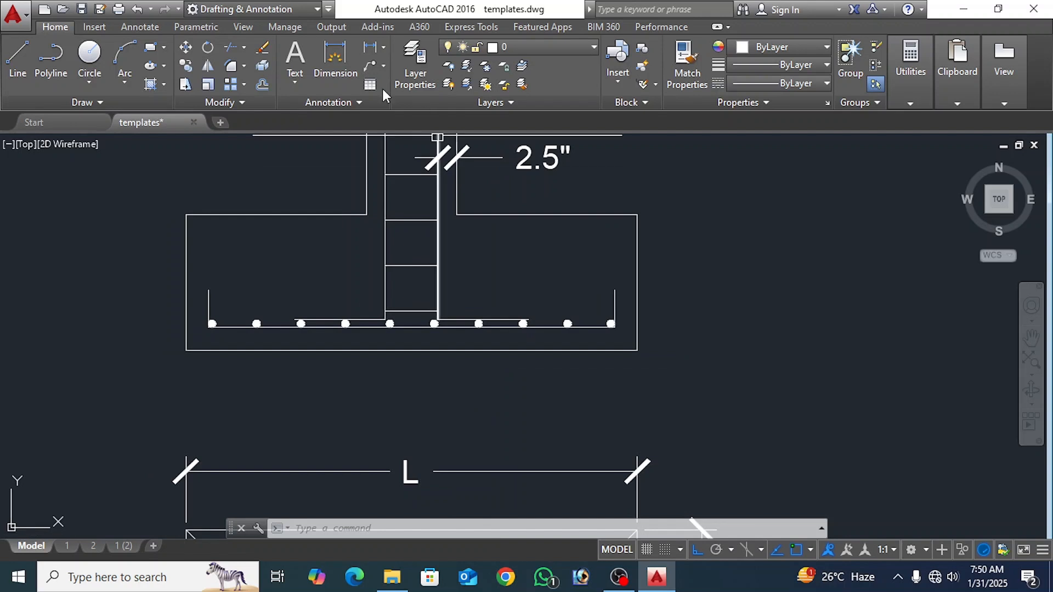
{"action": "key", "text": "Return"}
{"action": "key", "text": "Return"}
{"action": "left_click", "coordinate": [429, 351]}
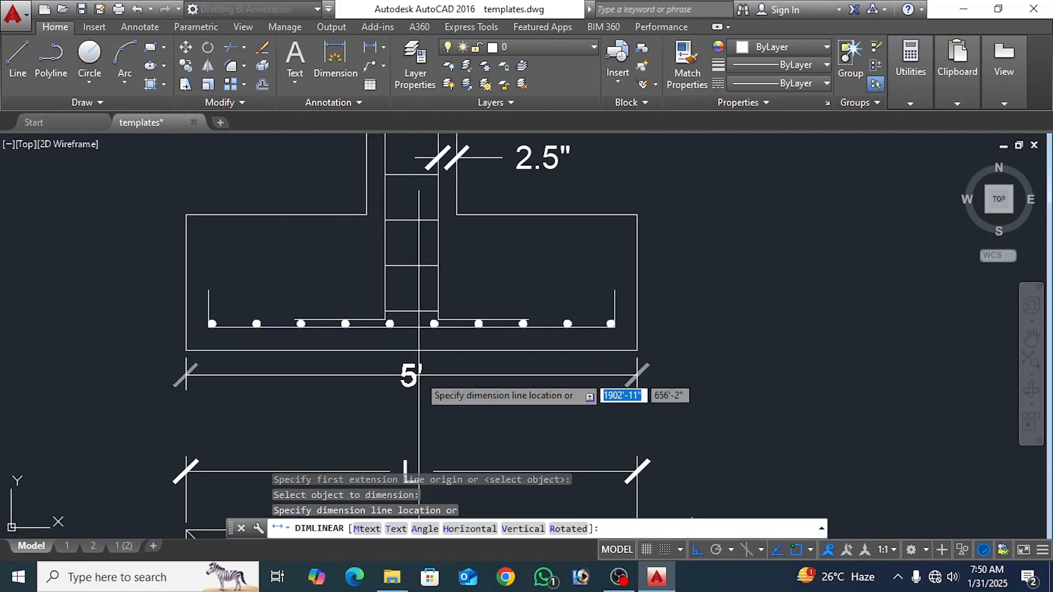
{"action": "left_click", "coordinate": [419, 377]}
Step: Override the text of the footing section's bottom dimension with L
{"action": "scroll", "coordinate": [419, 377], "scroll_direction": "up", "scroll_amount": 2}
{"action": "double_click", "coordinate": [402, 373]}
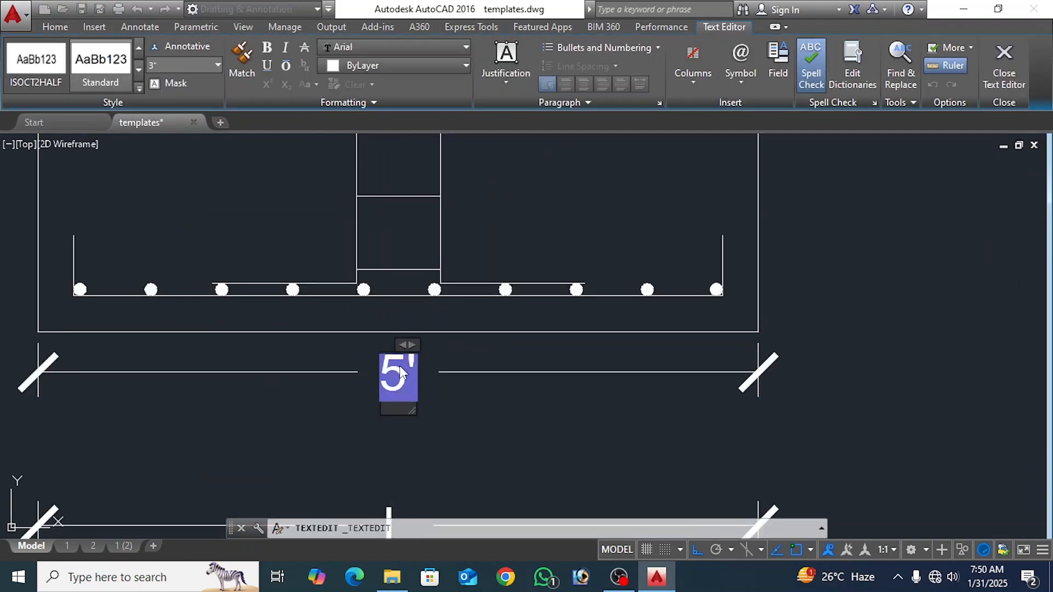
{"action": "type", "text": "L"}
{"action": "left_click", "coordinate": [486, 410]}
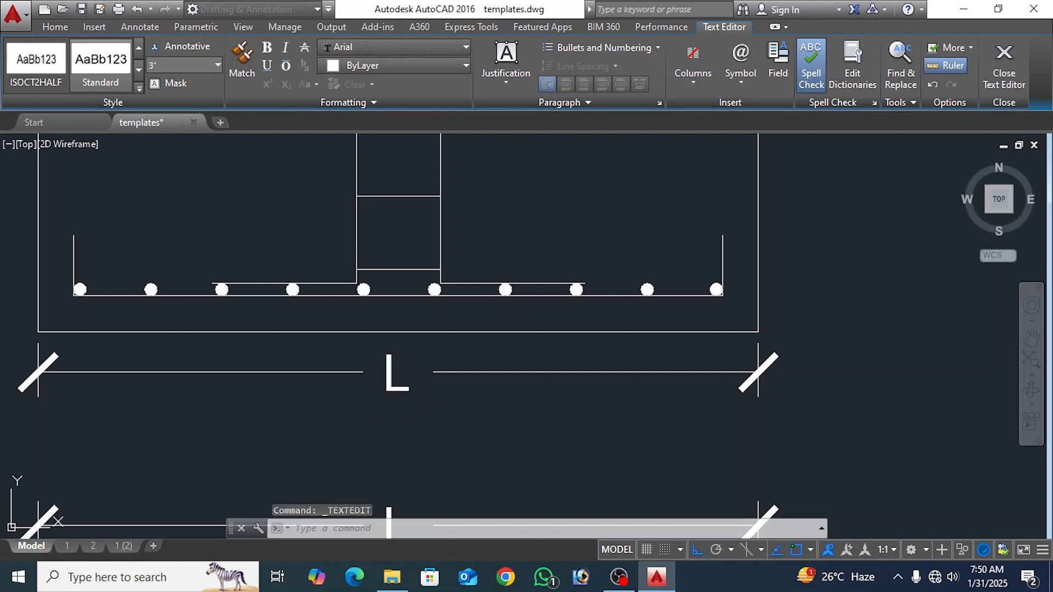
Step: Dimension the footing section's left edge outside the footing and override the dimension text with D
{"action": "scroll", "coordinate": [583, 360], "scroll_direction": "down", "scroll_amount": 2}
{"action": "left_click", "coordinate": [335, 60]}
{"action": "key", "text": "Return"}
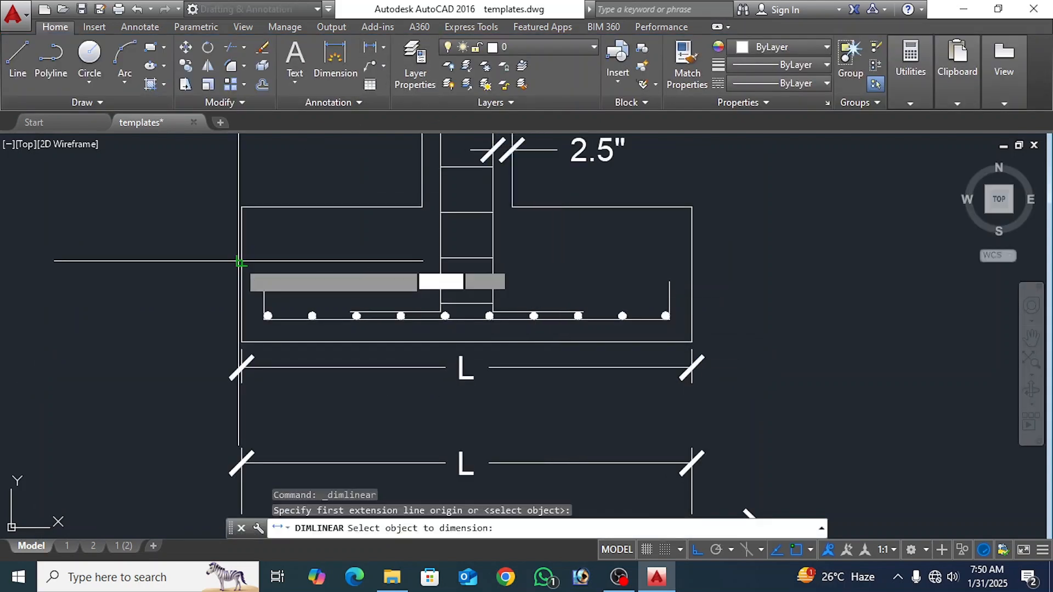
{"action": "left_click", "coordinate": [241, 277]}
{"action": "left_click", "coordinate": [189, 274]}
{"action": "double_click", "coordinate": [213, 274]}
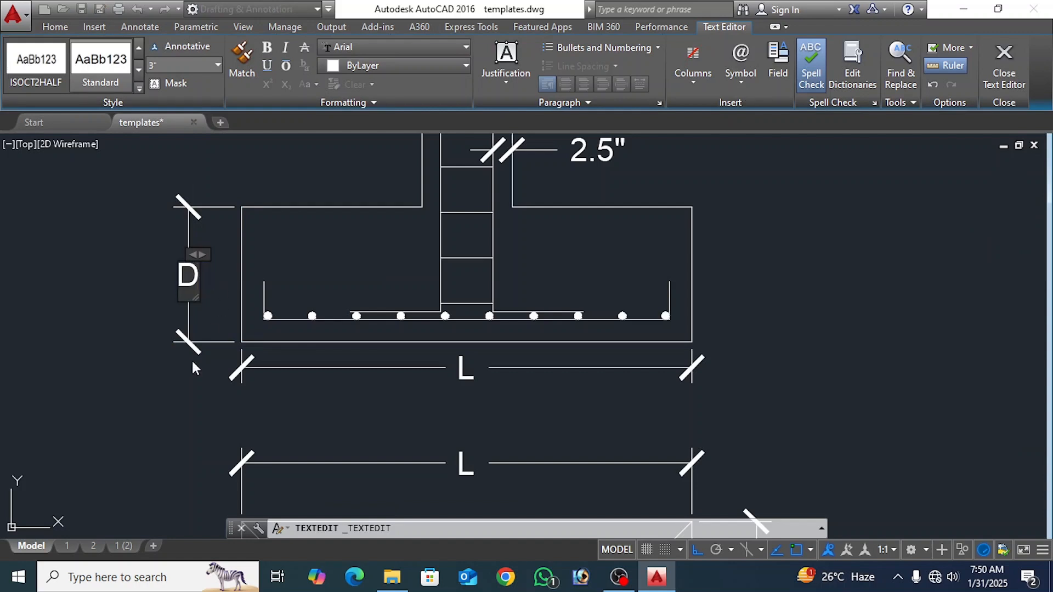
{"action": "left_click", "coordinate": [192, 368]}
Step: Stretch the left ends of the P.L and G.L level lines further out past the footing's left edge
{"action": "scroll", "coordinate": [190, 367], "scroll_direction": "down", "scroll_amount": 3}
{"action": "scroll", "coordinate": [348, 274], "scroll_direction": "down", "scroll_amount": 1}
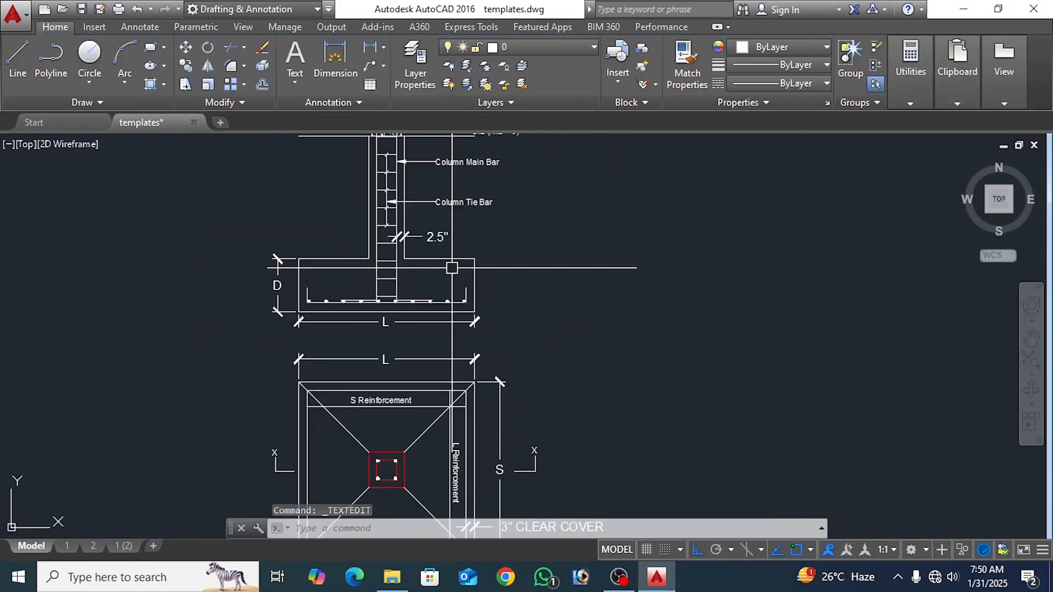
{"action": "scroll", "coordinate": [452, 268], "scroll_direction": "up", "scroll_amount": 2}
{"action": "middle_click_drag", "start_coordinate": [436, 288], "coordinate": [480, 337]}
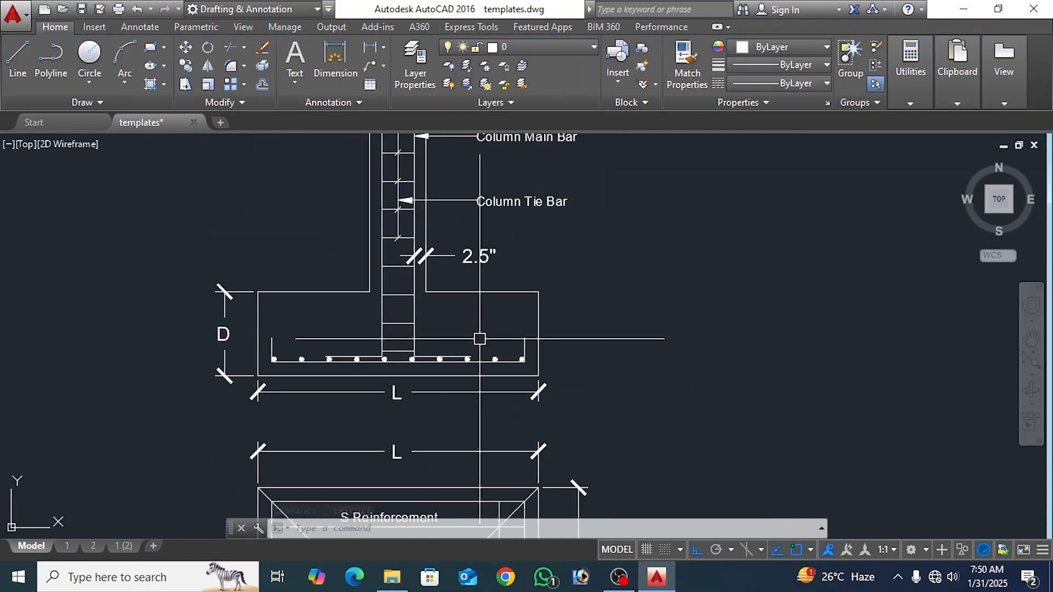
{"action": "scroll", "coordinate": [480, 337], "scroll_direction": "down", "scroll_amount": 2}
{"action": "middle_click_drag", "start_coordinate": [359, 239], "coordinate": [368, 289]}
{"action": "left_click", "coordinate": [365, 294]}
{"action": "left_click", "coordinate": [314, 166]}
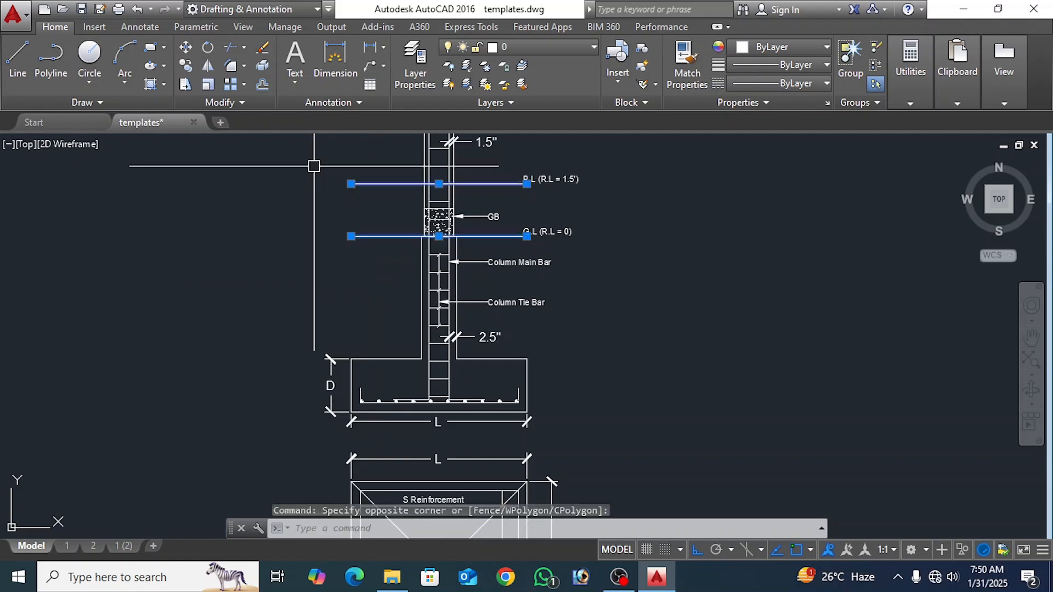
{"action": "key", "text": "Return"}
{"action": "left_click", "coordinate": [735, 293]}
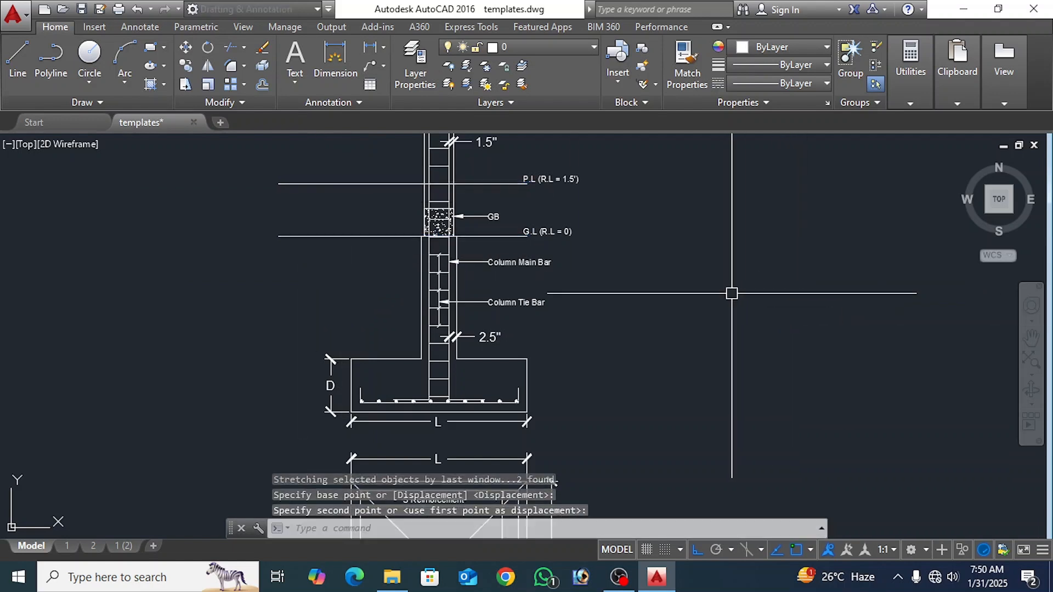
Step: Add a vertical linear dimension from the footing's bottom-left corner up to the G.L line, placed outside the D dimension
{"action": "left_click", "coordinate": [370, 48]}
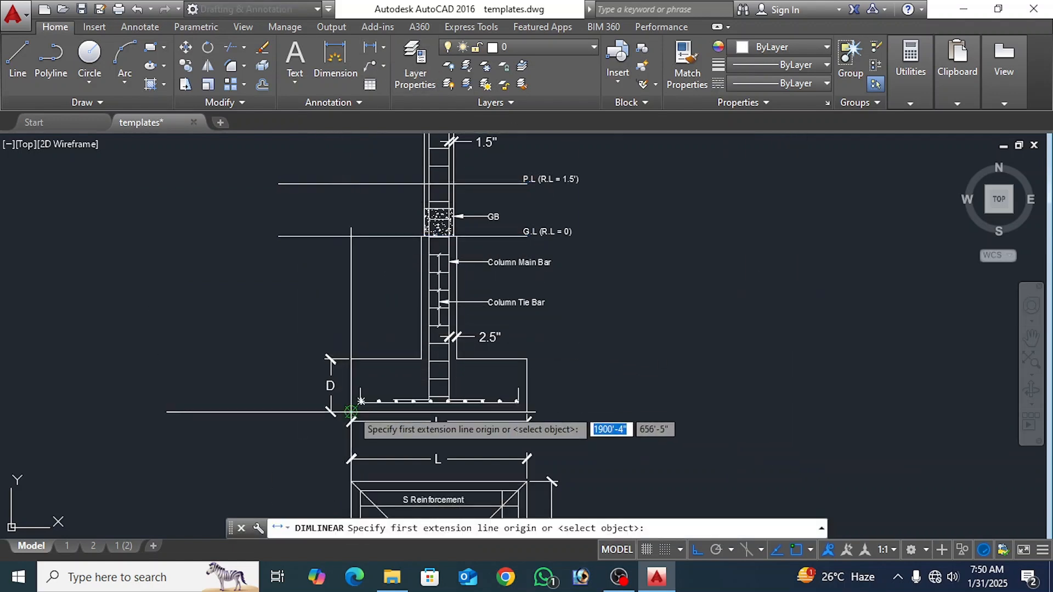
{"action": "left_click", "coordinate": [351, 411]}
{"action": "left_click", "coordinate": [351, 237]}
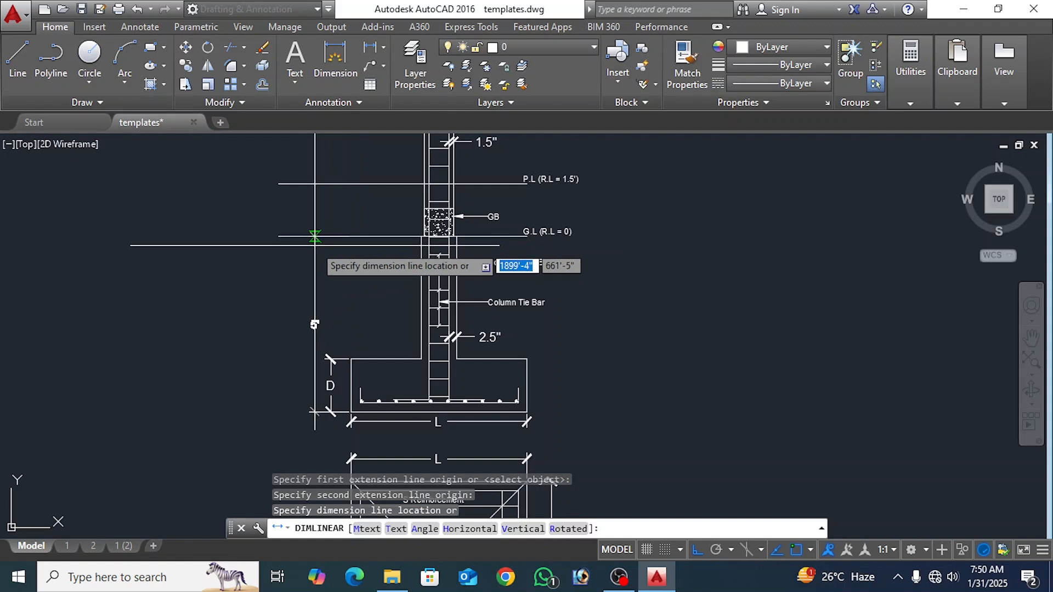
{"action": "left_click", "coordinate": [314, 324]}
Step: Copy the S Reinforcement text from the footing plan straight up to the space between the two L dimensions
{"action": "mouse_move", "coordinate": [391, 322]}
{"action": "middle_mouse_down"}
{"action": "mouse_move", "coordinate": [381, 267]}
{"action": "mouse_move", "coordinate": [378, 286]}
{"action": "middle_mouse_up"}
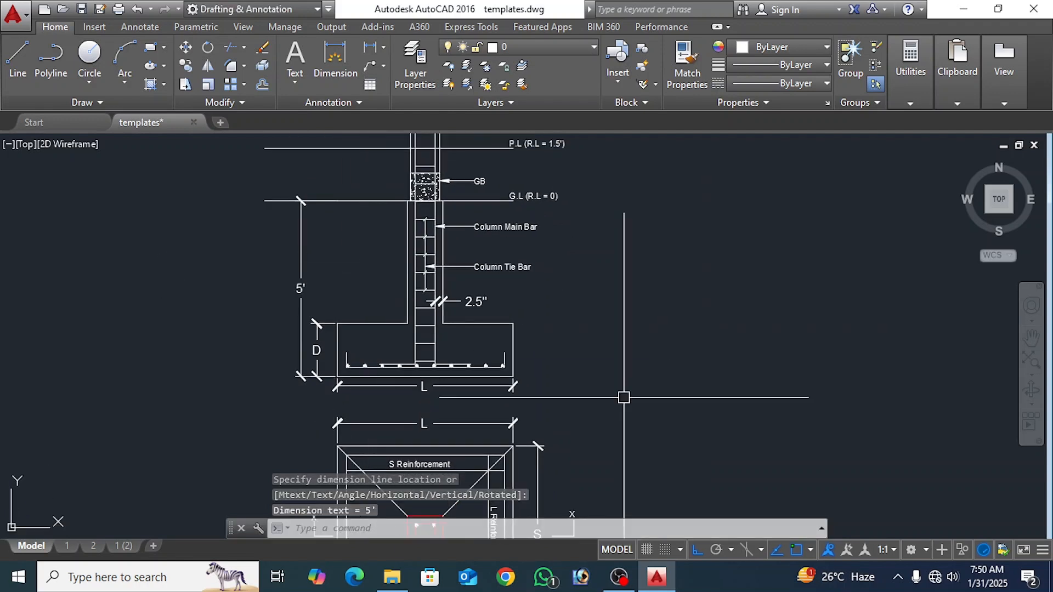
{"action": "middle_click_drag", "start_coordinate": [625, 401], "coordinate": [633, 269]}
{"action": "scroll", "coordinate": [411, 333], "scroll_direction": "up", "scroll_amount": 5}
{"action": "left_click", "coordinate": [429, 327]}
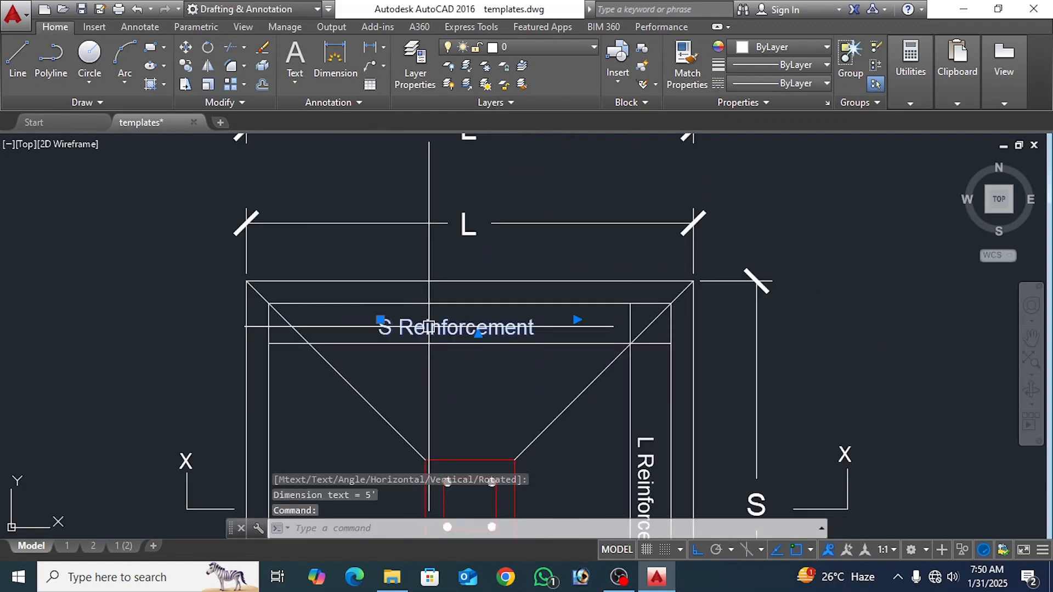
{"action": "type", "text": "co"}
{"action": "key", "text": "Return"}
{"action": "left_click", "coordinate": [429, 327]}
{"action": "middle_click_drag", "start_coordinate": [423, 221], "coordinate": [427, 341]}
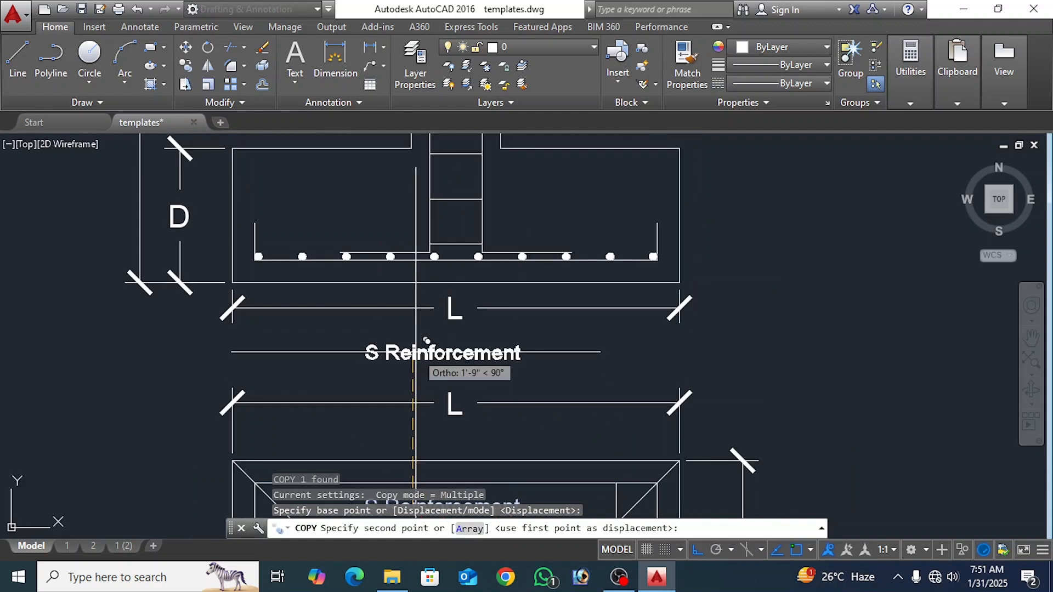
{"action": "left_click", "coordinate": [427, 339]}
{"action": "key", "text": "Return"}
Step: Change the copied text between the two L dimensions to "Section X-X"
{"action": "double_click", "coordinate": [427, 346]}
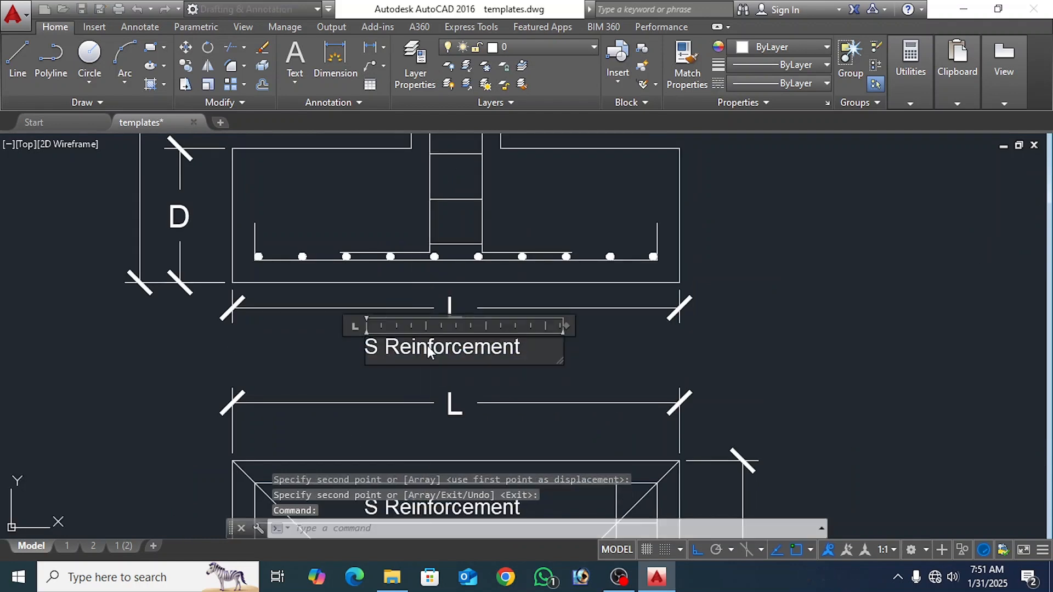
{"action": "type", "text": "Sectio"}
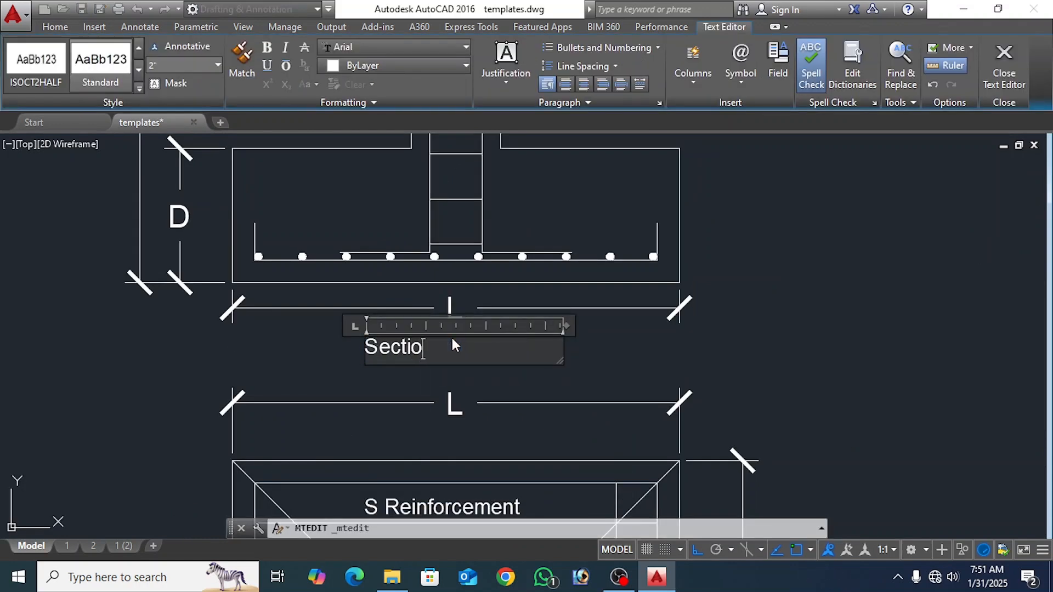
{"action": "type", "text": "n X-X"}
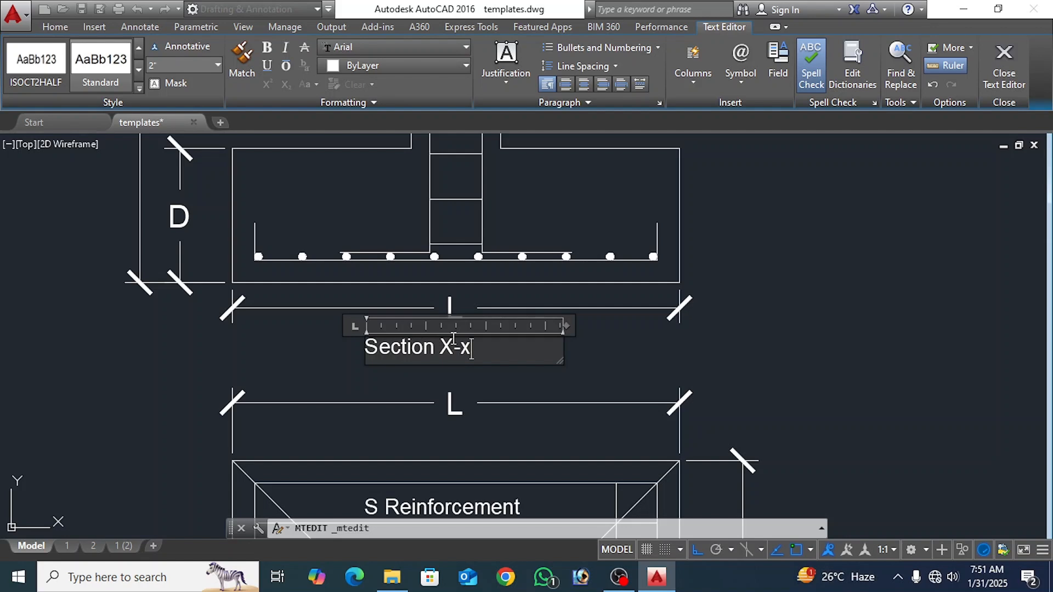
{"action": "key", "text": "Escape"}
Step: Set the text height of the Section X-X title to 3" in its properties
{"action": "left_click", "coordinate": [466, 354]}
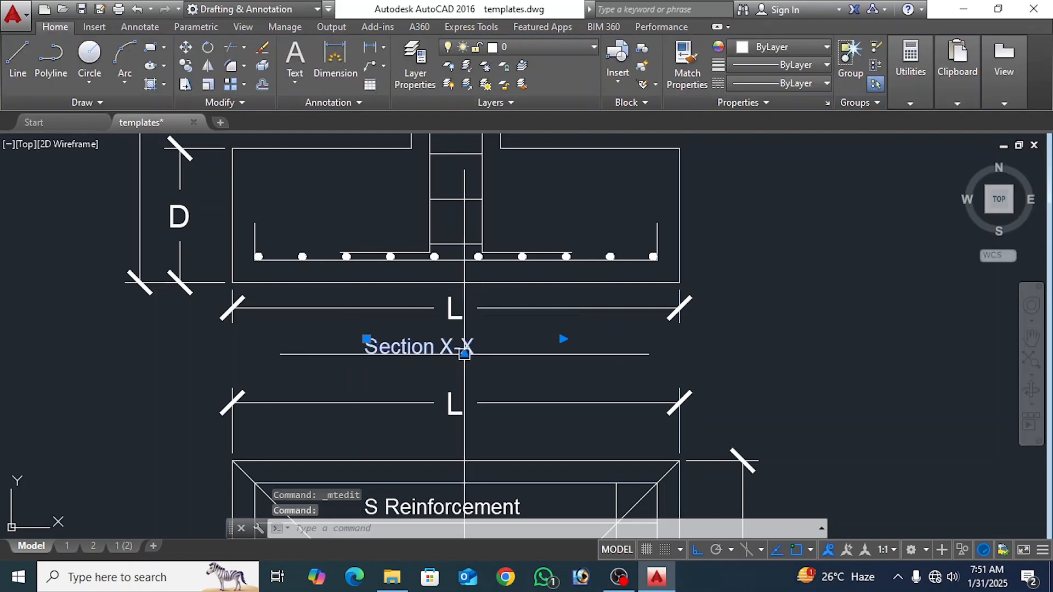
{"action": "type", "text": "pr"}
{"action": "key", "text": "Return"}
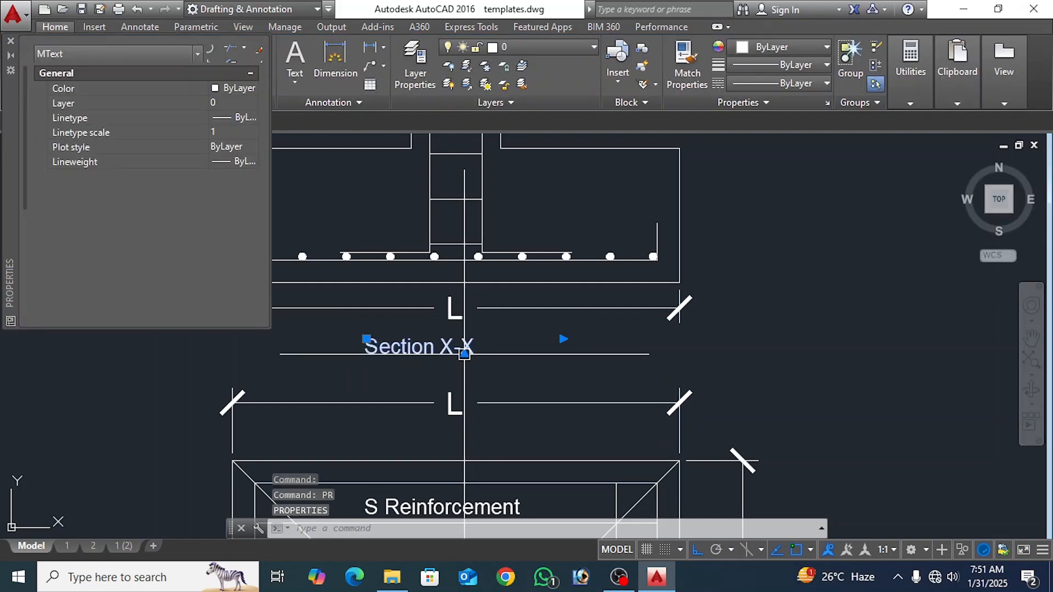
{"action": "scroll", "coordinate": [215, 281], "scroll_direction": "down", "scroll_amount": 3}
{"action": "left_click", "coordinate": [227, 242]}
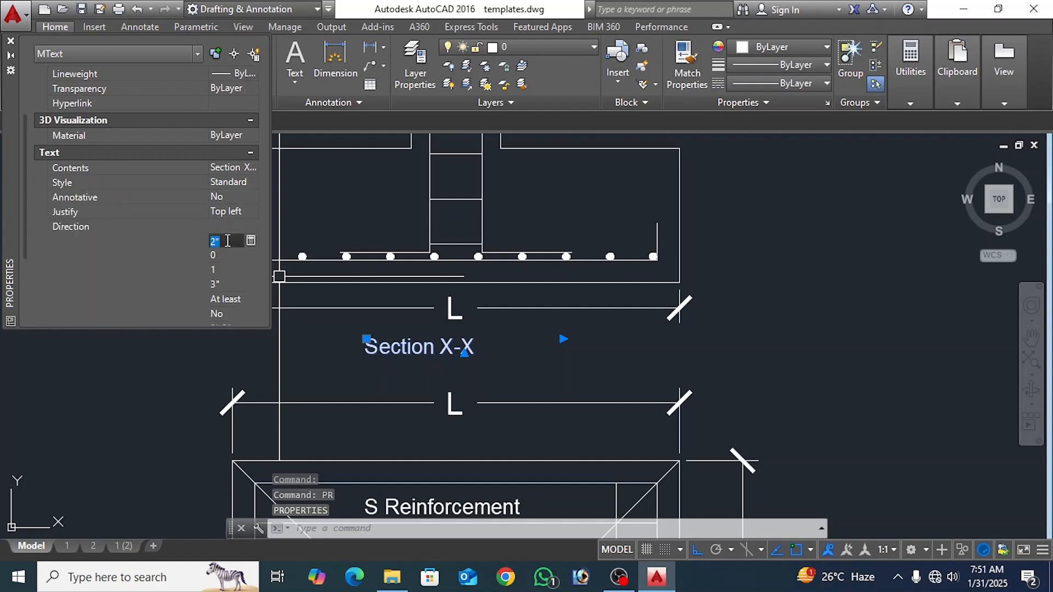
{"action": "type", "text": "3\""}
{"action": "left_click", "coordinate": [230, 255]}
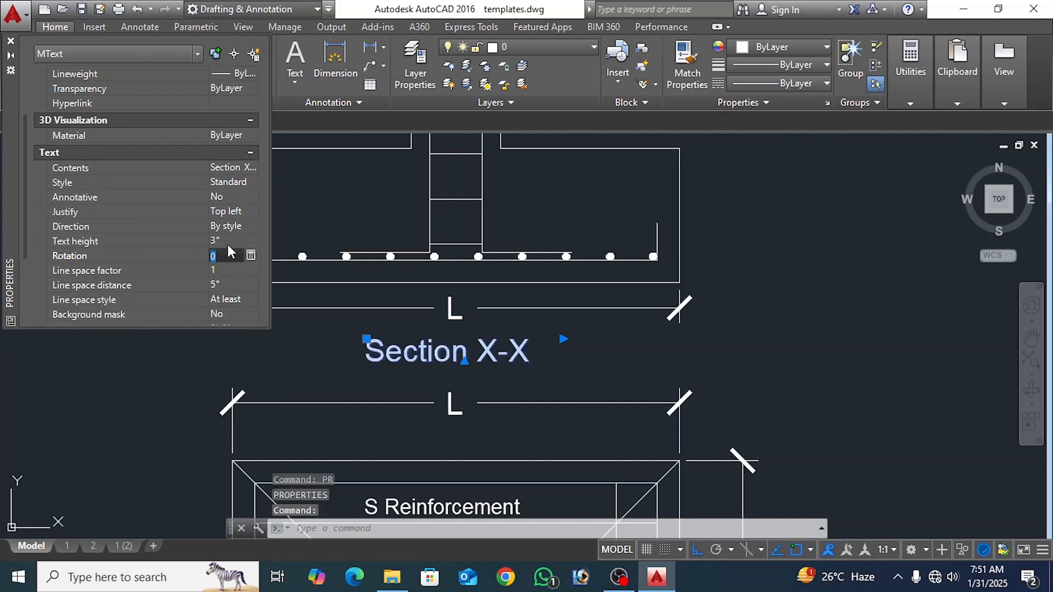
{"action": "left_click", "coordinate": [11, 41]}
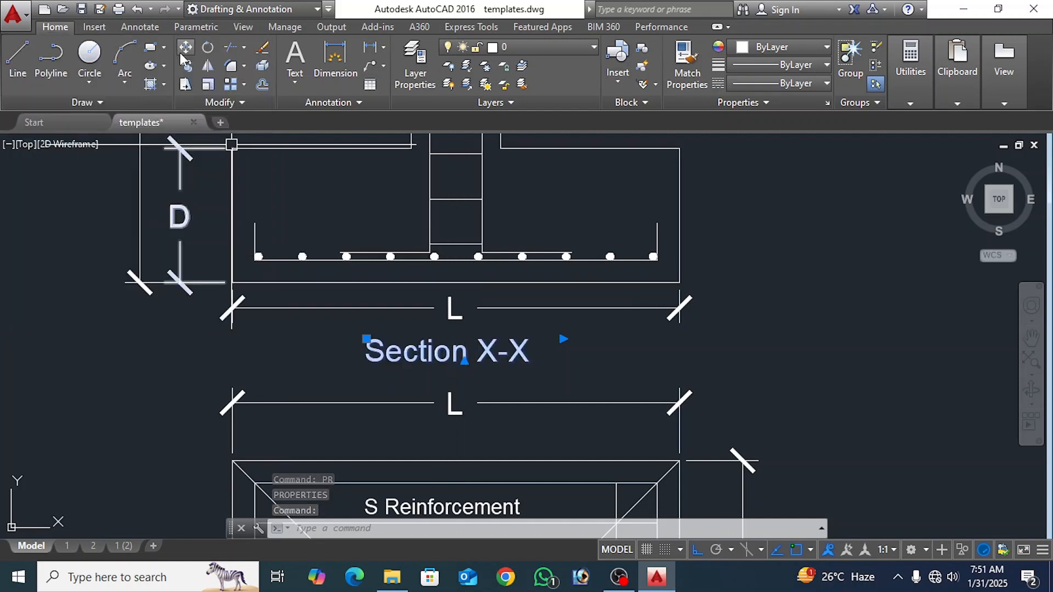
Step: Underline the Section X-X title
{"action": "double_click", "coordinate": [545, 357]}
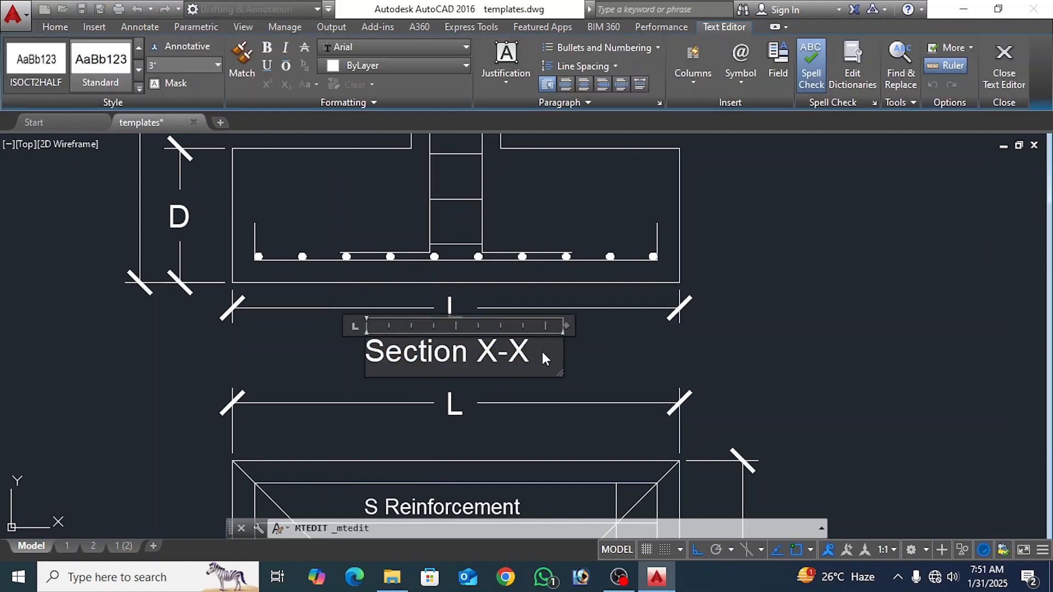
{"action": "left_click", "coordinate": [274, 66]}
{"action": "left_click", "coordinate": [332, 363]}
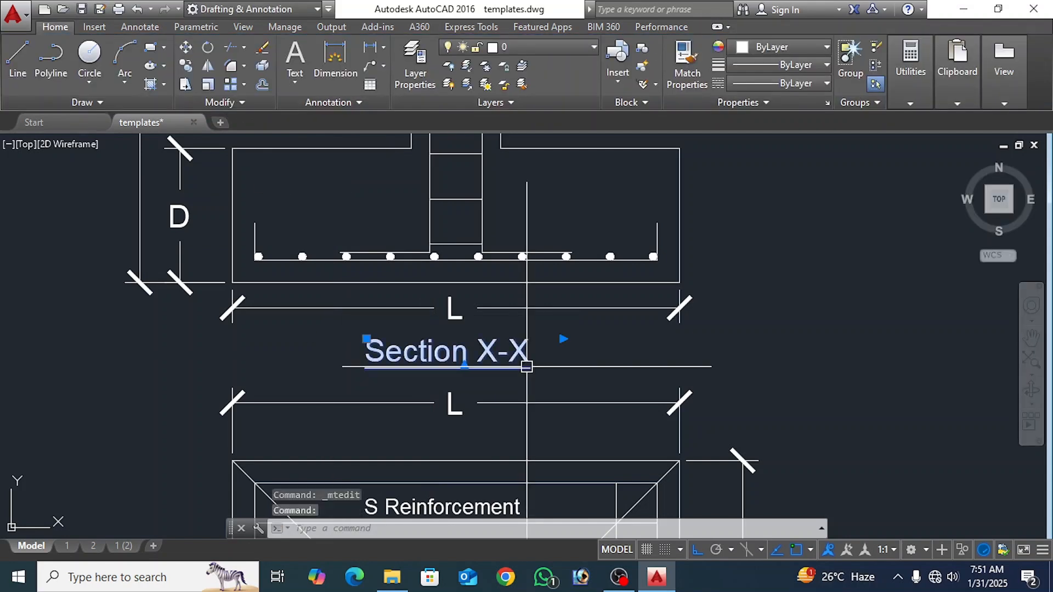
Step: Move the Section X-X title slightly sideways so it is centred beneath the section's L dimension
{"action": "type", "text": "m"}
{"action": "key", "text": "space"}
{"action": "left_click", "coordinate": [753, 330]}
{"action": "left_click", "coordinate": [768, 336]}
{"action": "scroll", "coordinate": [677, 264], "scroll_direction": "down", "scroll_amount": 2}
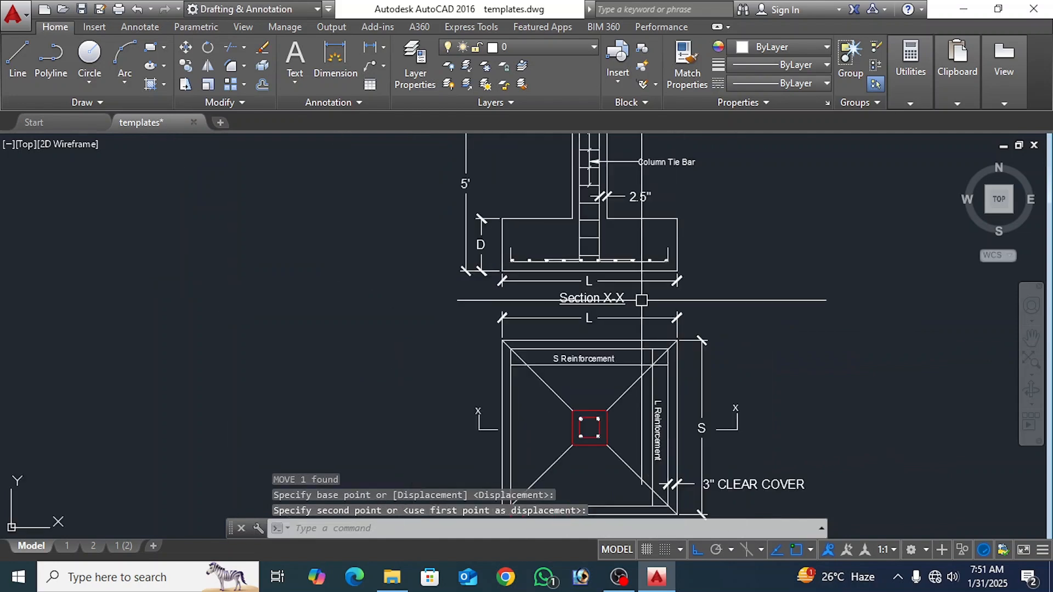
Step: Copy the Section X-X title straight down to just below the footing plan
{"action": "left_click", "coordinate": [608, 305]}
{"action": "left_click", "coordinate": [187, 67]}
{"action": "left_click", "coordinate": [796, 326]}
{"action": "middle_click_drag", "start_coordinate": [797, 377], "coordinate": [754, 203]}
{"action": "left_click", "coordinate": [813, 391]}
{"action": "key", "text": "space"}
Step: Change the copied title below the footing plan to "Plan"
{"action": "scroll", "coordinate": [562, 373], "scroll_direction": "up", "scroll_amount": 2}
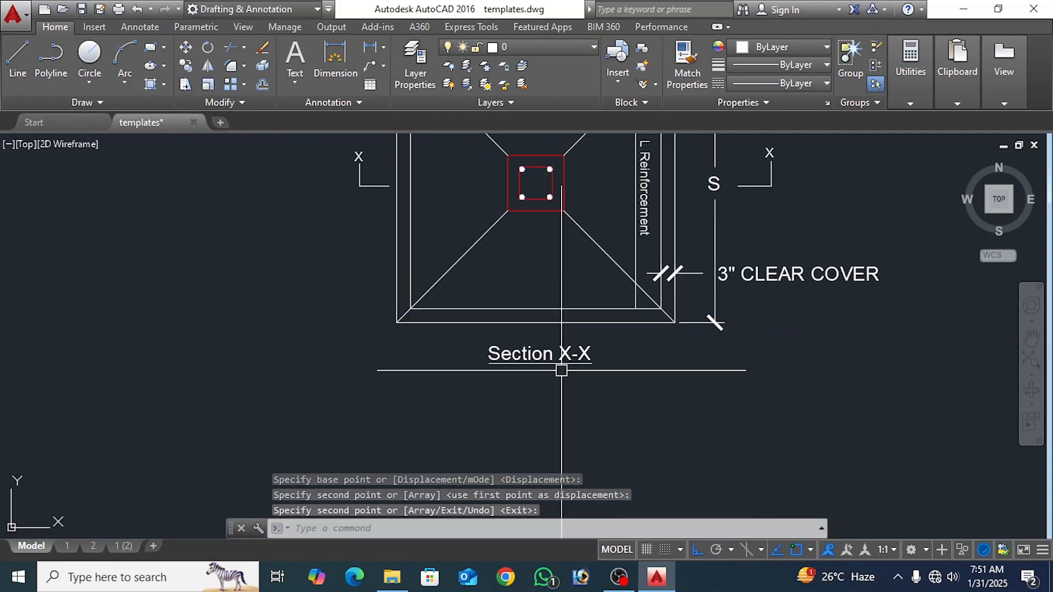
{"action": "double_click", "coordinate": [595, 361]}
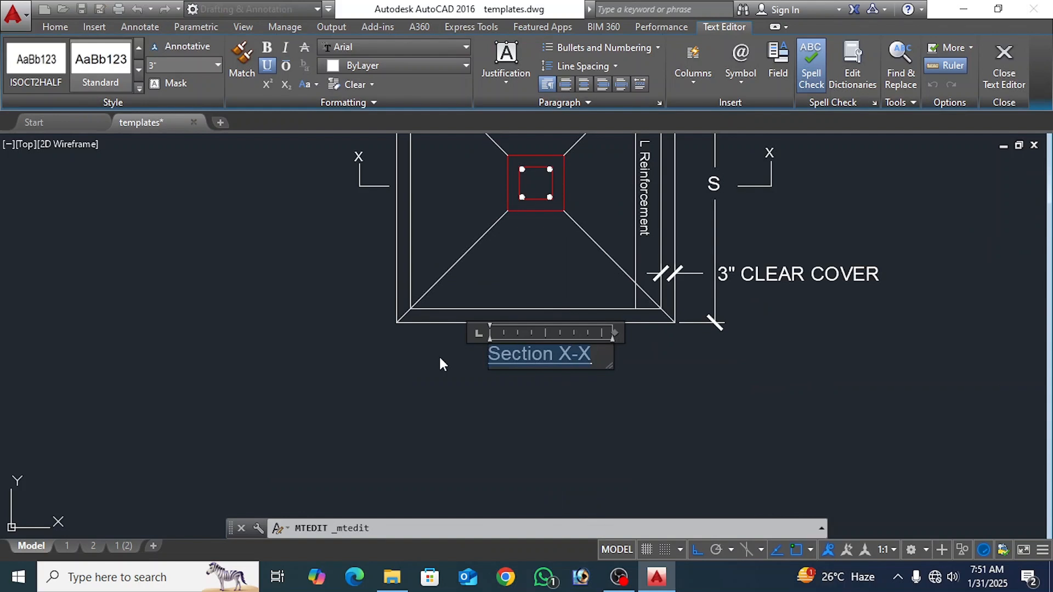
{"action": "type", "text": "Plan"}
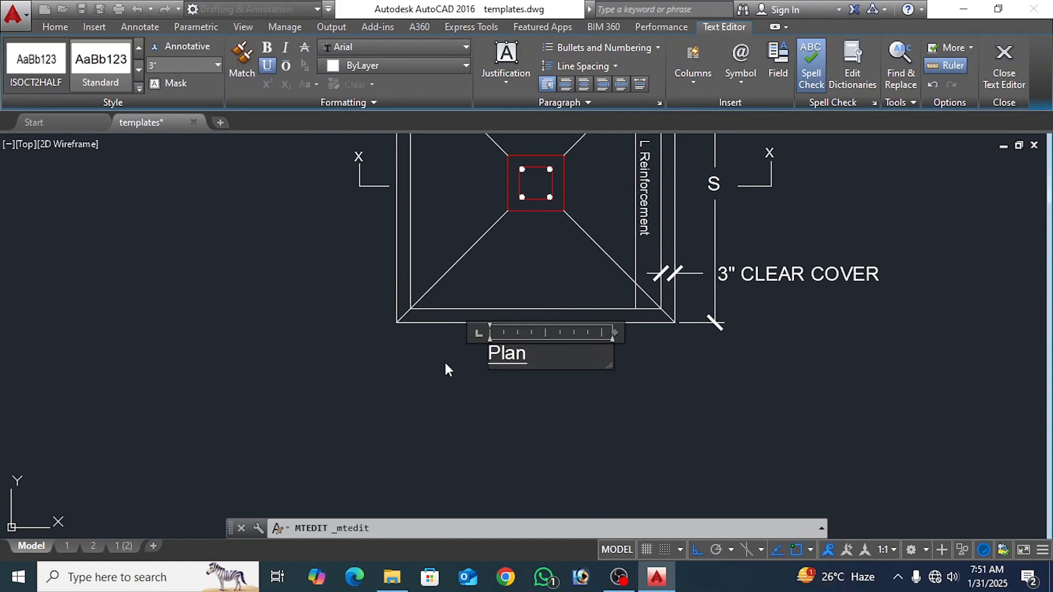
{"action": "left_click", "coordinate": [621, 359]}
{"action": "left_click", "coordinate": [590, 426]}
Step: Move the Plan title horizontally so it is centred beneath the footing plan
{"action": "left_click", "coordinate": [496, 388]}
{"action": "left_click", "coordinate": [496, 350]}
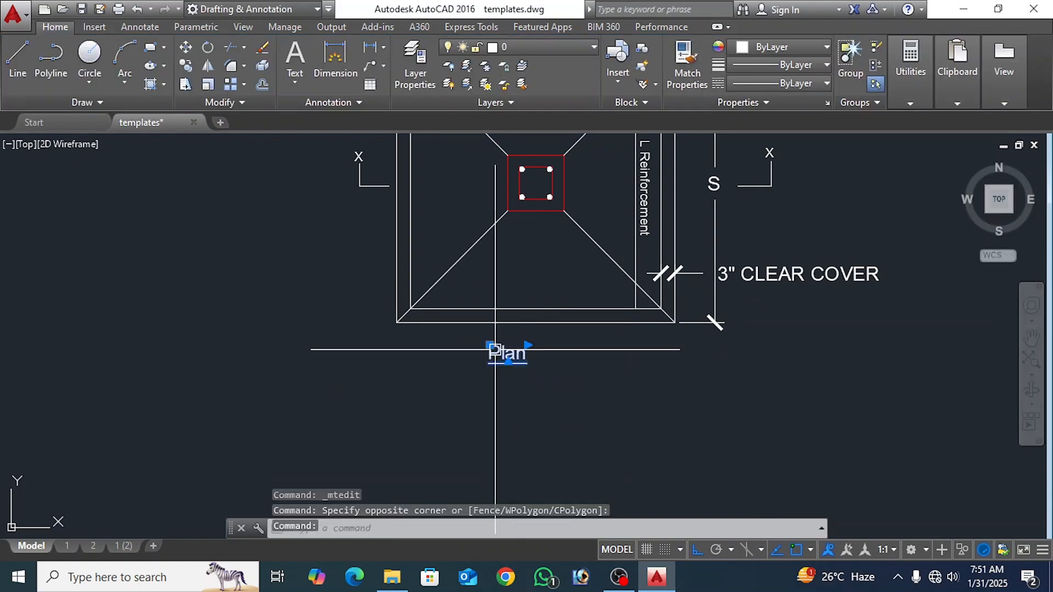
{"action": "type", "text": "m"}
{"action": "key", "text": "space"}
{"action": "left_click", "coordinate": [735, 403]}
{"action": "left_click", "coordinate": [765, 405]}
Step: Examine the annotated column section and footing plan together with the empty area below them
{"action": "scroll", "coordinate": [750, 403], "scroll_direction": "down", "scroll_amount": 4}
{"action": "middle_click_drag", "start_coordinate": [751, 403], "coordinate": [603, 414]}
{"action": "scroll", "coordinate": [619, 426], "scroll_direction": "down", "scroll_amount": 2}
{"action": "scroll", "coordinate": [568, 311], "scroll_direction": "up", "scroll_amount": 6}
{"action": "scroll", "coordinate": [574, 317], "scroll_direction": "down", "scroll_amount": 5}
{"action": "middle_click_drag", "start_coordinate": [641, 359], "coordinate": [635, 350]}
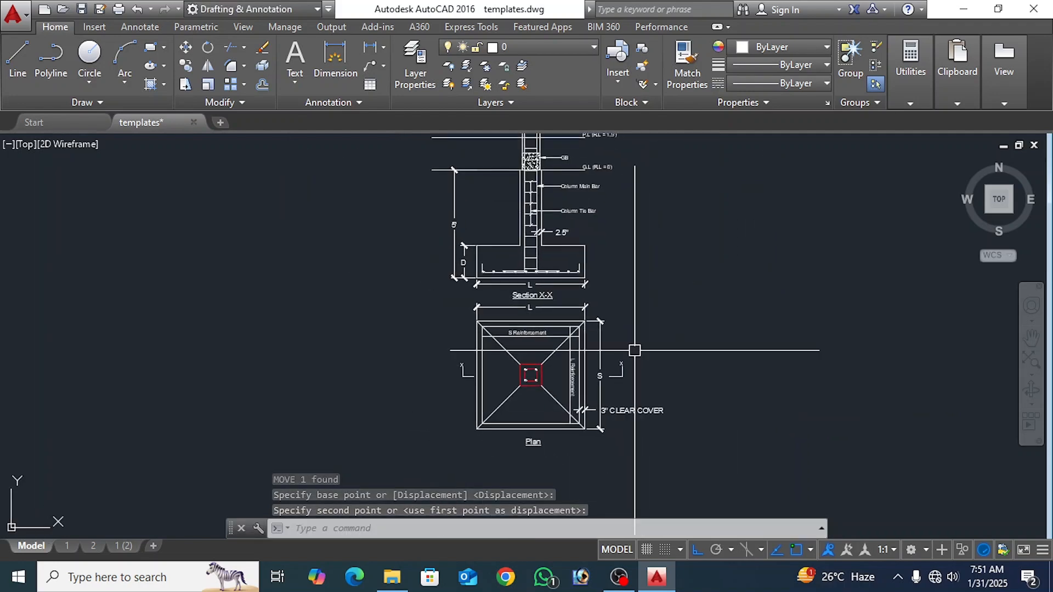
{"action": "middle_click_drag", "start_coordinate": [635, 289], "coordinate": [648, 189]}
{"action": "scroll", "coordinate": [655, 359], "scroll_direction": "up", "scroll_amount": 2}
{"action": "scroll", "coordinate": [648, 190], "scroll_direction": "down", "scroll_amount": 2}
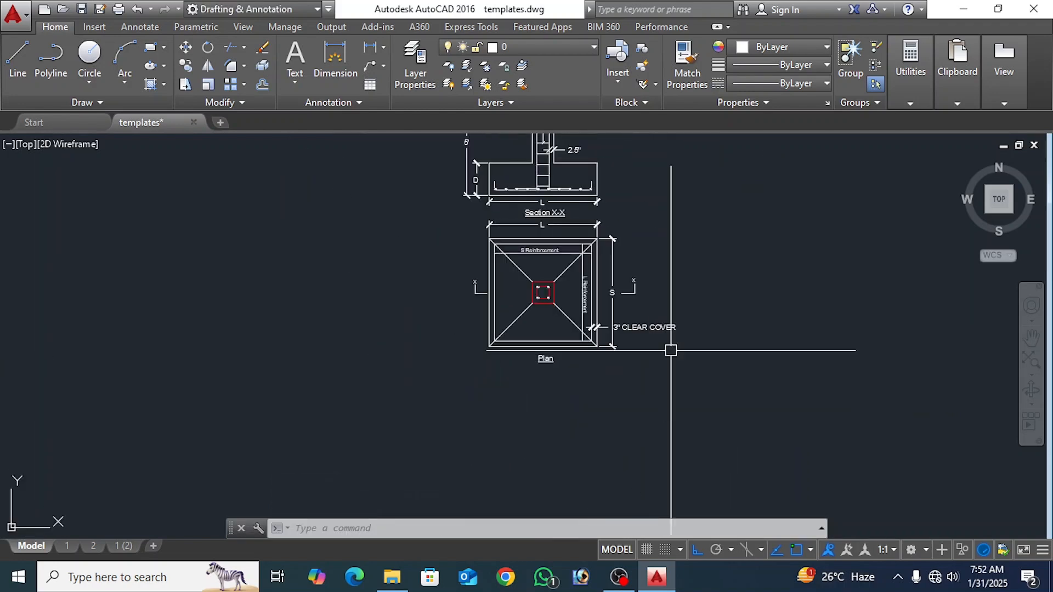
{"action": "middle_click_drag", "start_coordinate": [670, 350], "coordinate": [658, 341]}
Step: Draw a wide rectangle beneath the Plan title, extending well past both sides of the footing plan
{"action": "left_click", "coordinate": [152, 52]}
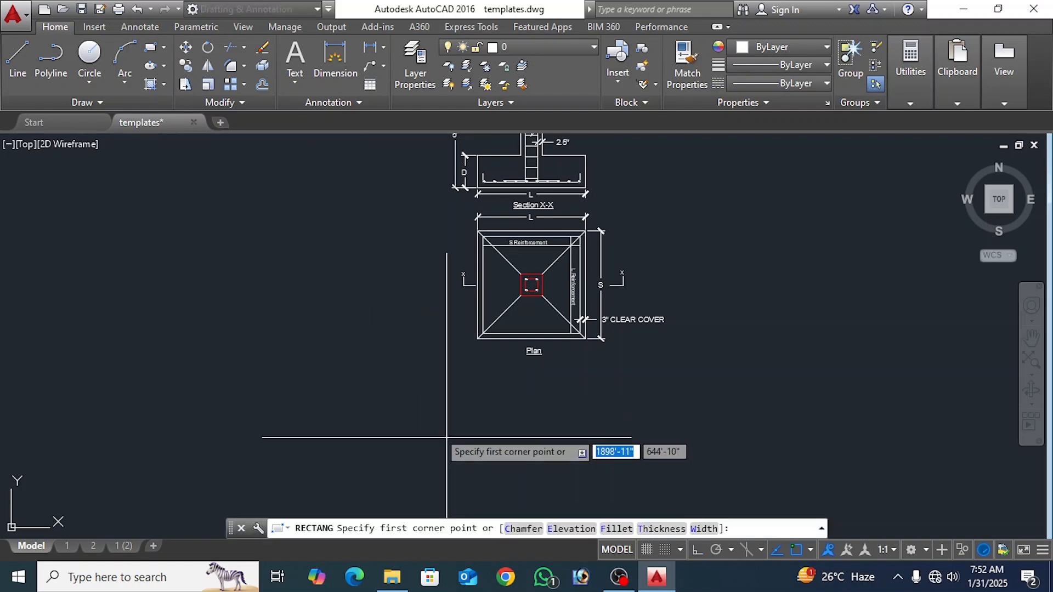
{"action": "left_click", "coordinate": [329, 371]}
{"action": "left_click", "coordinate": [777, 455]}
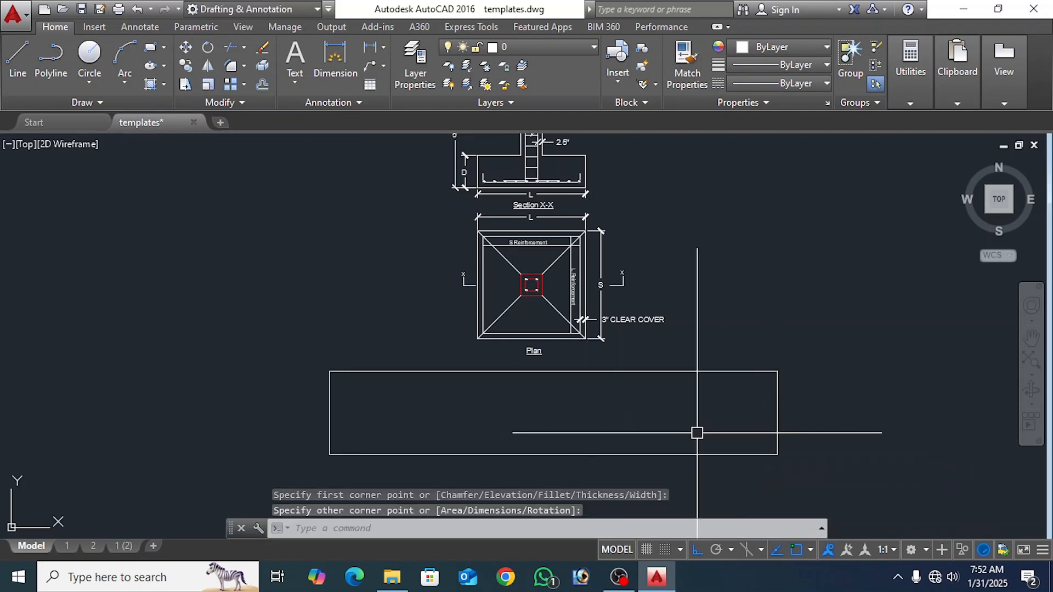
{"action": "key", "text": "space"}
{"action": "key", "text": "Escape"}
{"action": "scroll", "coordinate": [524, 413], "scroll_direction": "up", "scroll_amount": 5}
{"action": "middle_click_drag", "start_coordinate": [524, 413], "coordinate": [508, 366]}
{"action": "scroll", "coordinate": [509, 366], "scroll_direction": "down", "scroll_amount": 3}
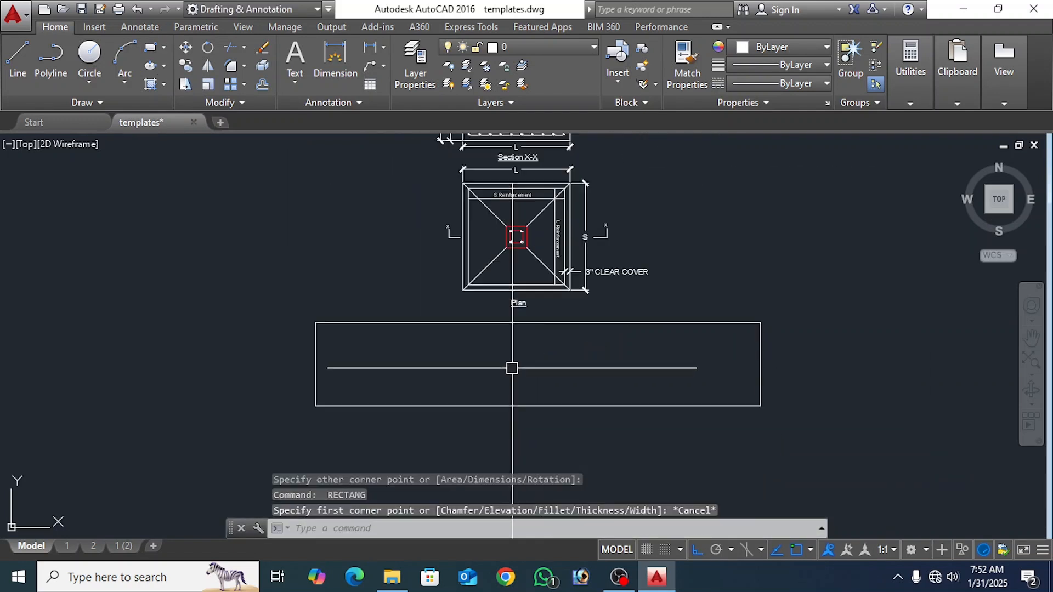
Step: Examine the empty footing schedule table and its placement below the plan on the sheet
{"action": "left_click", "coordinate": [512, 365]}
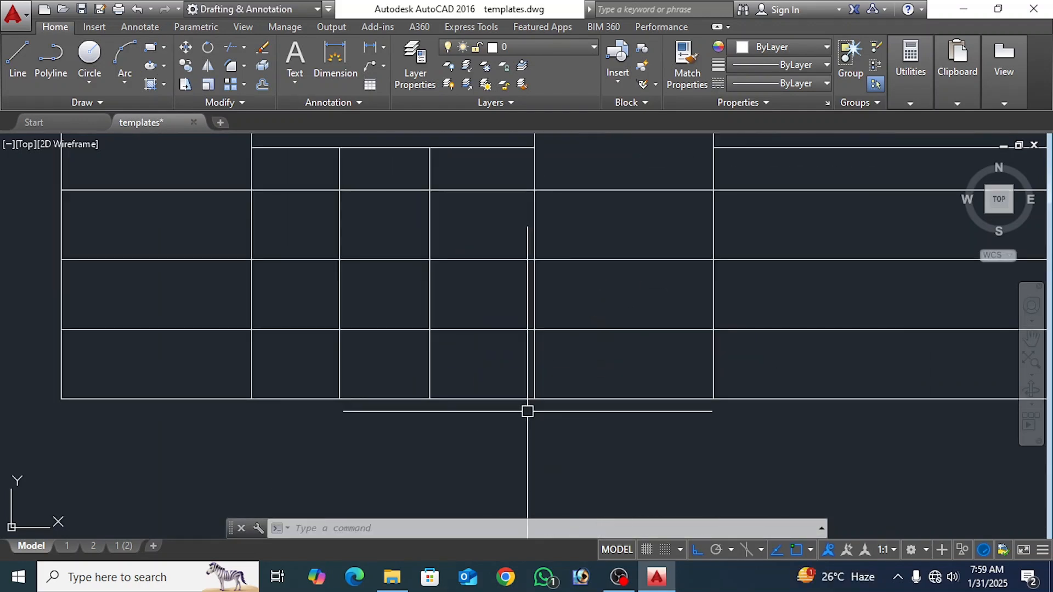
{"action": "scroll", "coordinate": [563, 354], "scroll_direction": "down", "scroll_amount": 2}
{"action": "scroll", "coordinate": [563, 354], "scroll_direction": "up", "scroll_amount": 2}
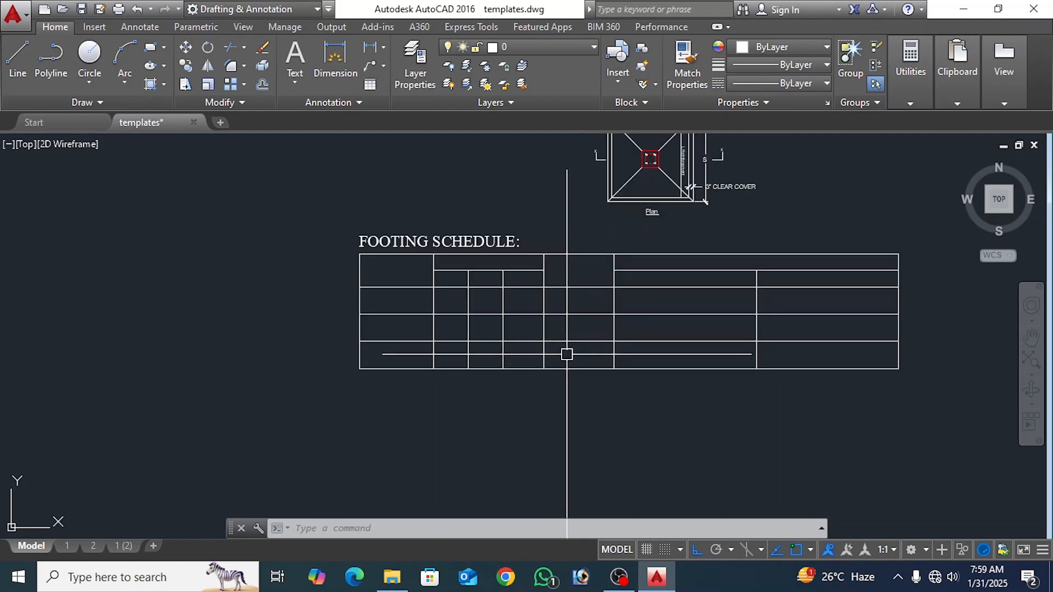
{"action": "middle_click_drag", "start_coordinate": [566, 354], "coordinate": [518, 405]}
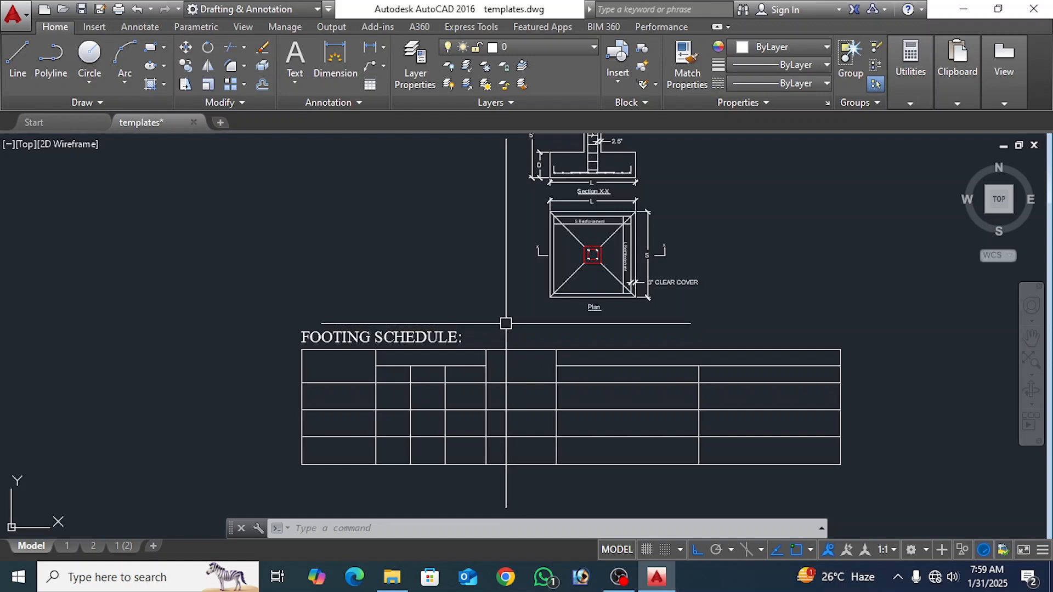
{"action": "middle_click_drag", "start_coordinate": [496, 298], "coordinate": [489, 371]}
{"action": "scroll", "coordinate": [494, 390], "scroll_direction": "down", "scroll_amount": 2}
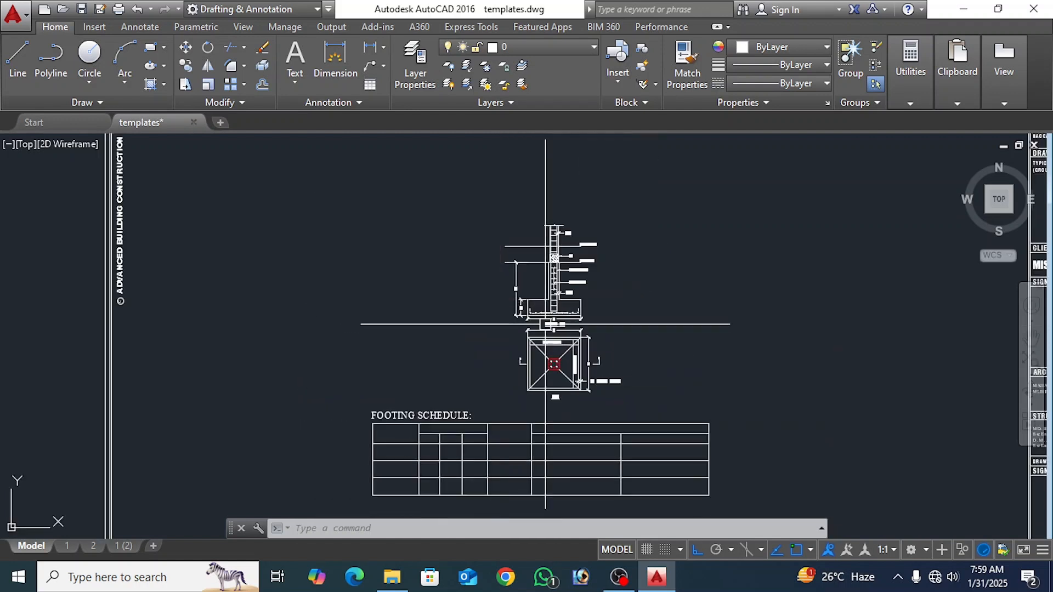
{"action": "middle_click_drag", "start_coordinate": [577, 413], "coordinate": [608, 320]}
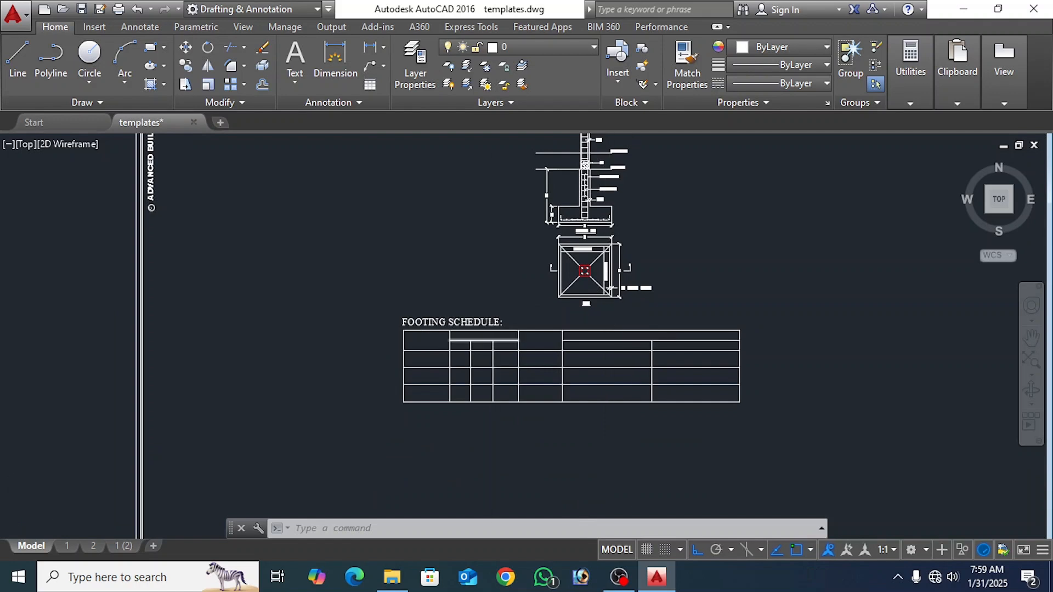
{"action": "scroll", "coordinate": [489, 339], "scroll_direction": "up", "scroll_amount": 2}
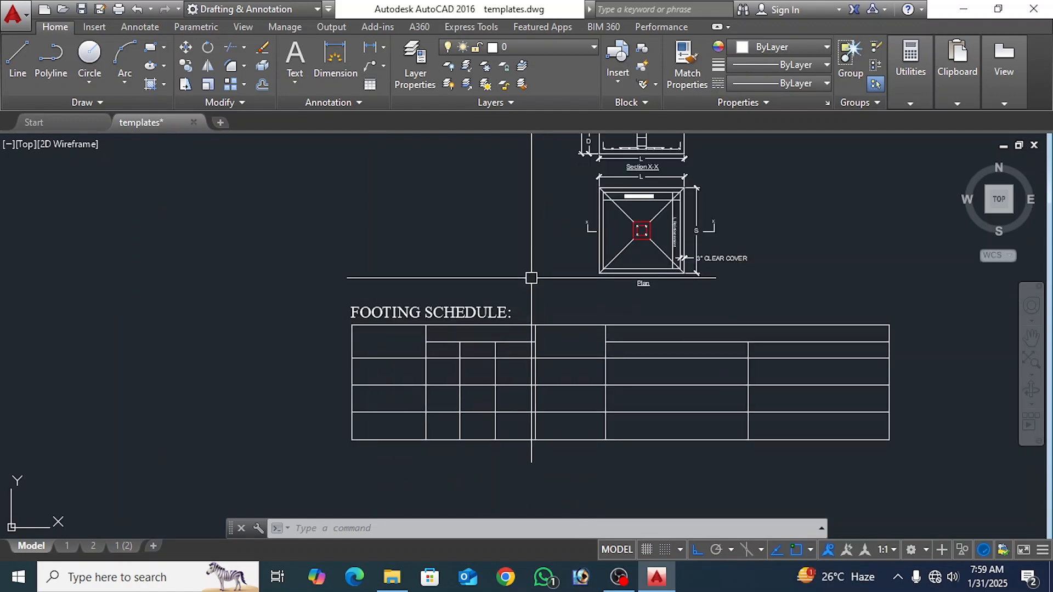
Step: Add the multiline text "Footing type" in the first header cell of the footing schedule
{"action": "scroll", "coordinate": [364, 348], "scroll_direction": "up", "scroll_amount": 4}
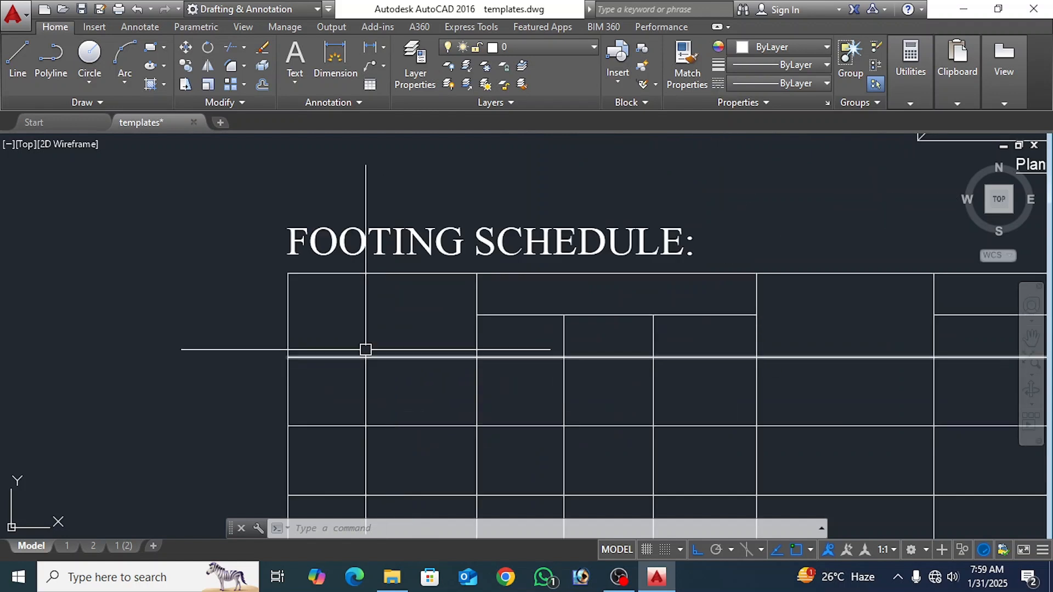
{"action": "scroll", "coordinate": [365, 343], "scroll_direction": "down", "scroll_amount": 2}
{"action": "scroll", "coordinate": [377, 349], "scroll_direction": "up", "scroll_amount": 2}
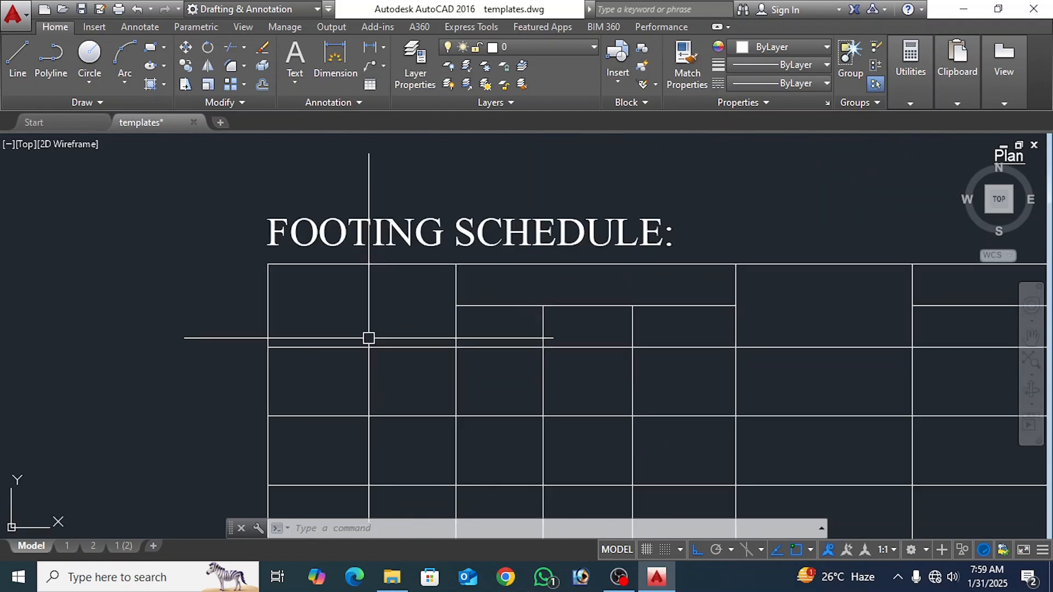
{"action": "type", "text": "mt"}
{"action": "key", "text": "Return"}
{"action": "left_click", "coordinate": [291, 279]}
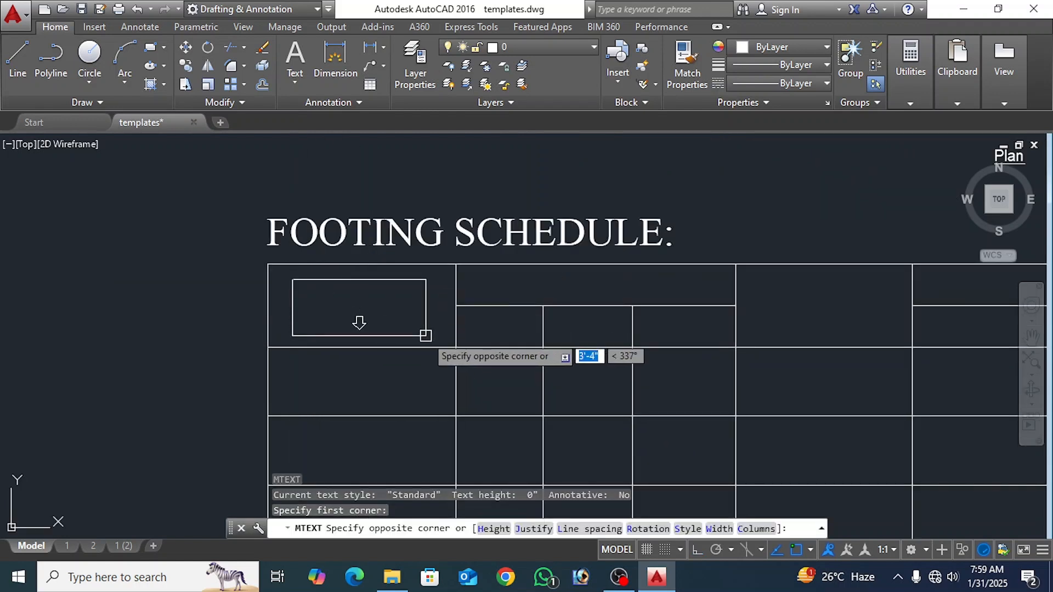
{"action": "left_click", "coordinate": [425, 337]}
{"action": "type", "text": "Foot"}
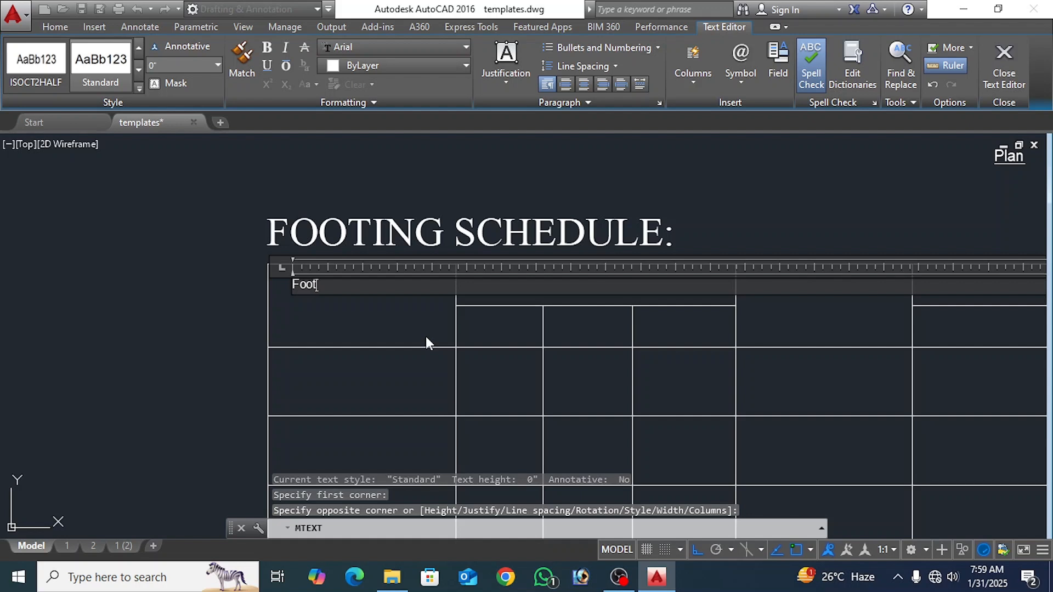
{"action": "type", "text": "ing type"}
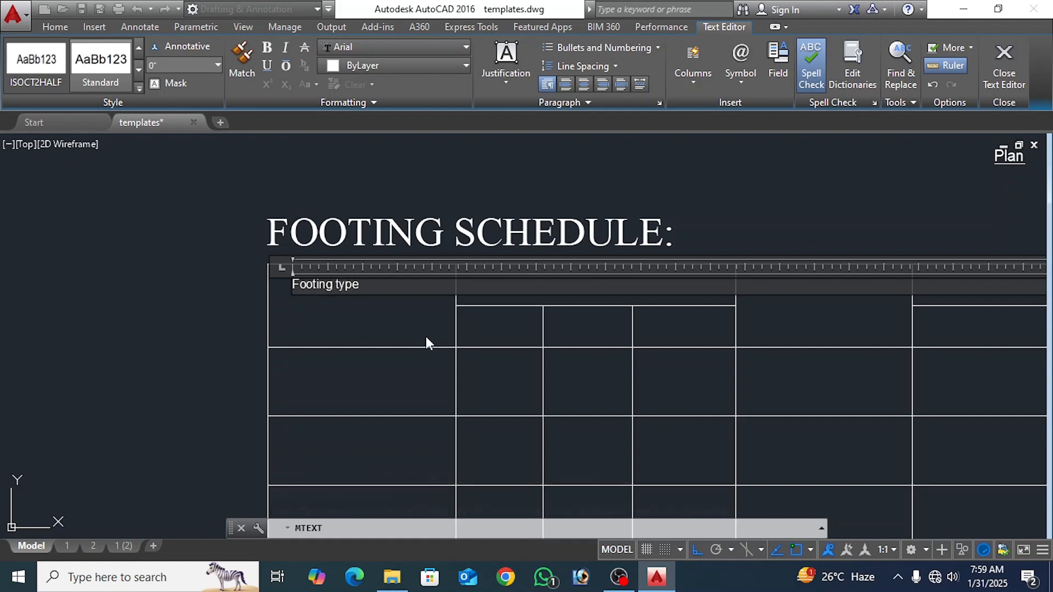
{"action": "left_click", "coordinate": [426, 337]}
Step: Set the text height of the "Footing type" header to 5" in its properties
{"action": "left_click", "coordinate": [296, 280]}
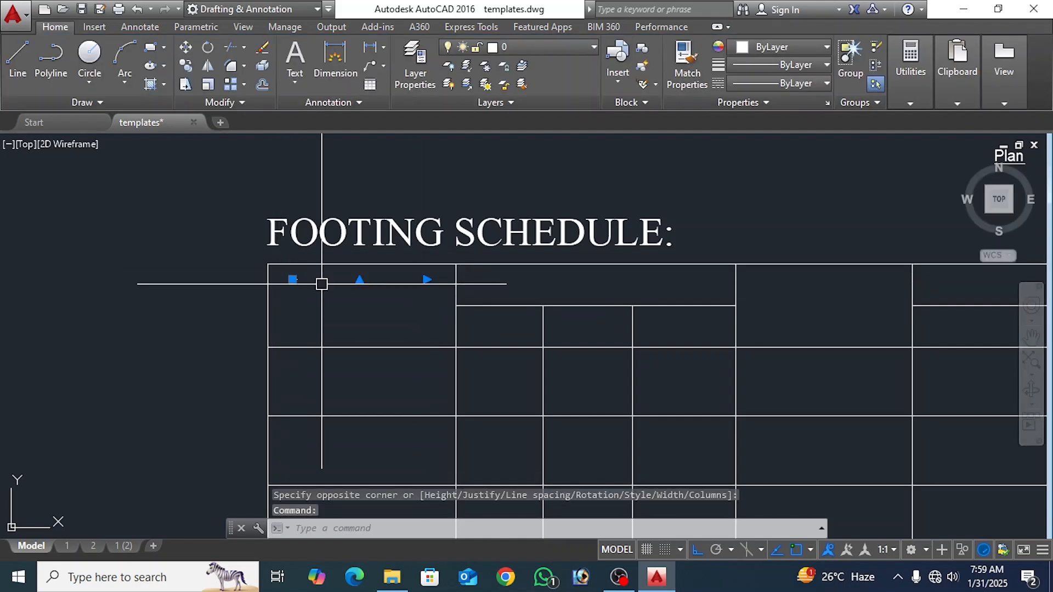
{"action": "key", "text": "Return"}
{"action": "scroll", "coordinate": [151, 255], "scroll_direction": "down", "scroll_amount": 3}
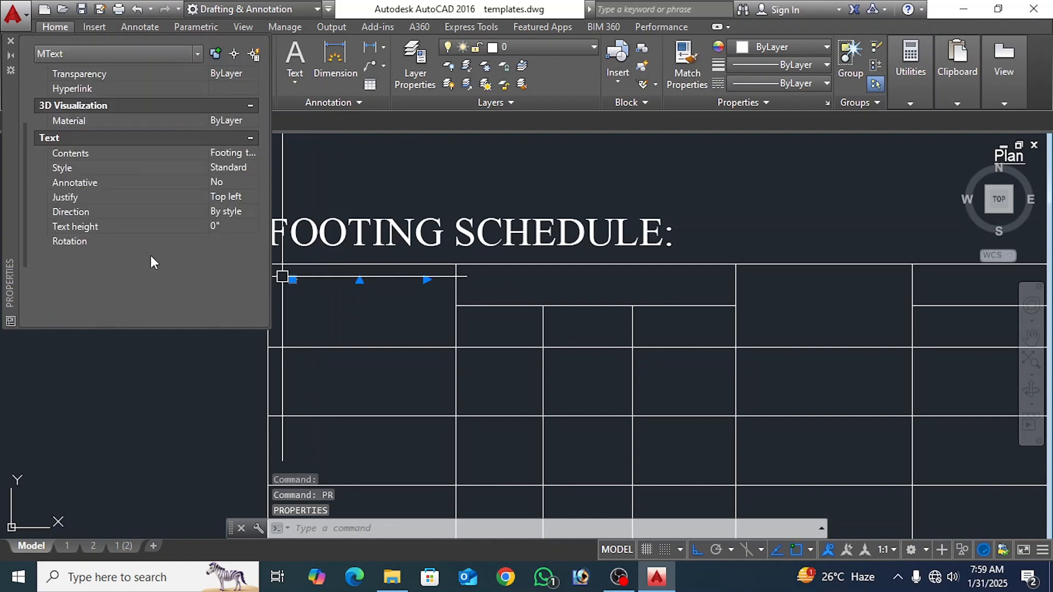
{"action": "left_click", "coordinate": [218, 227]}
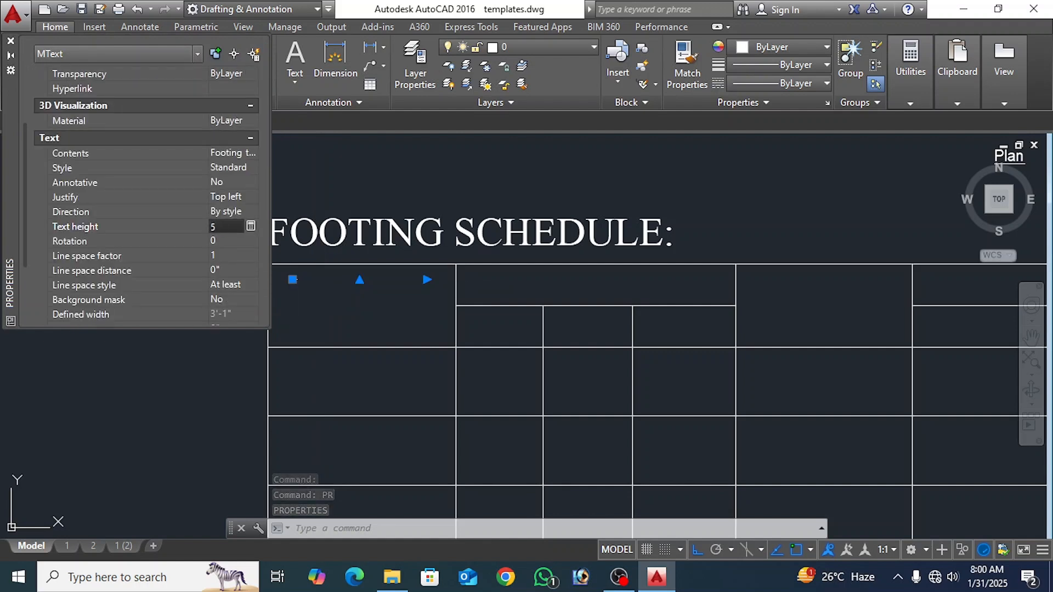
{"action": "type", "text": "5"}
{"action": "key", "text": "Return"}
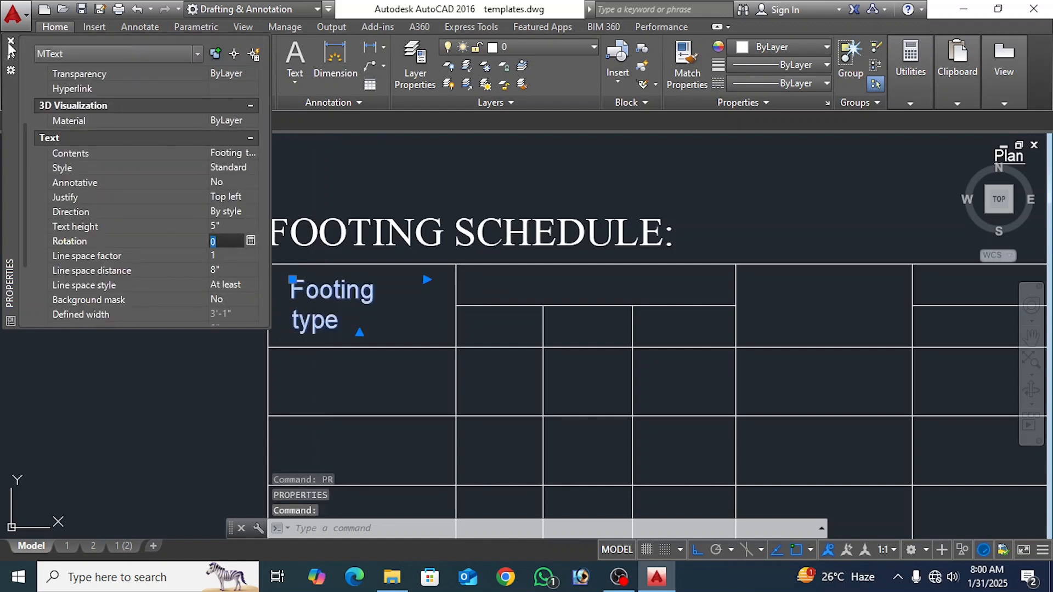
{"action": "left_click", "coordinate": [10, 42]}
Step: Convert the "Footing type" header text to uppercase and centre its paragraph alignment
{"action": "double_click", "coordinate": [409, 340]}
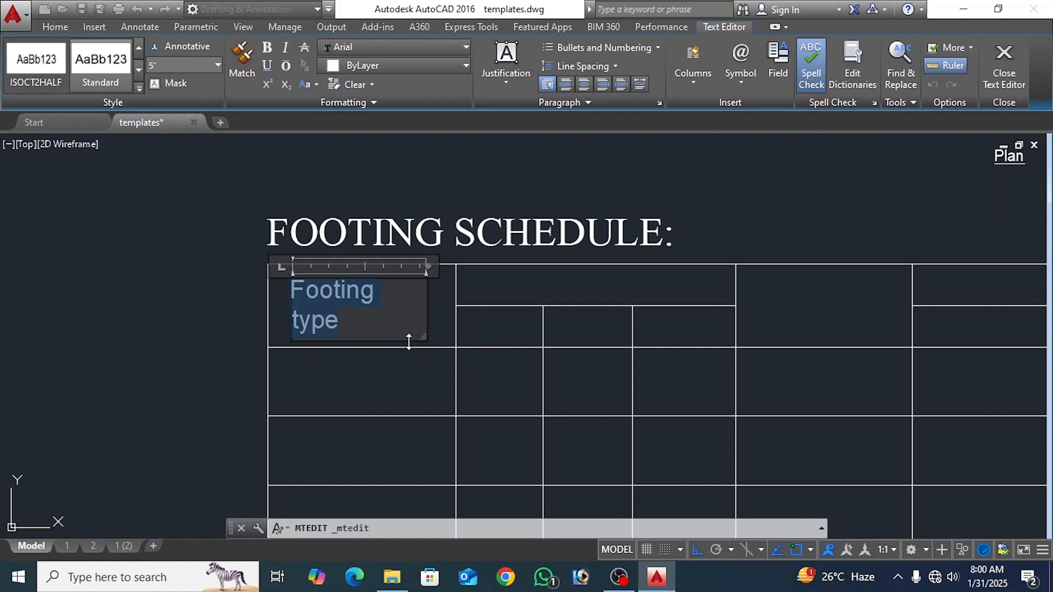
{"action": "left_click", "coordinate": [308, 81]}
{"action": "left_click", "coordinate": [339, 110]}
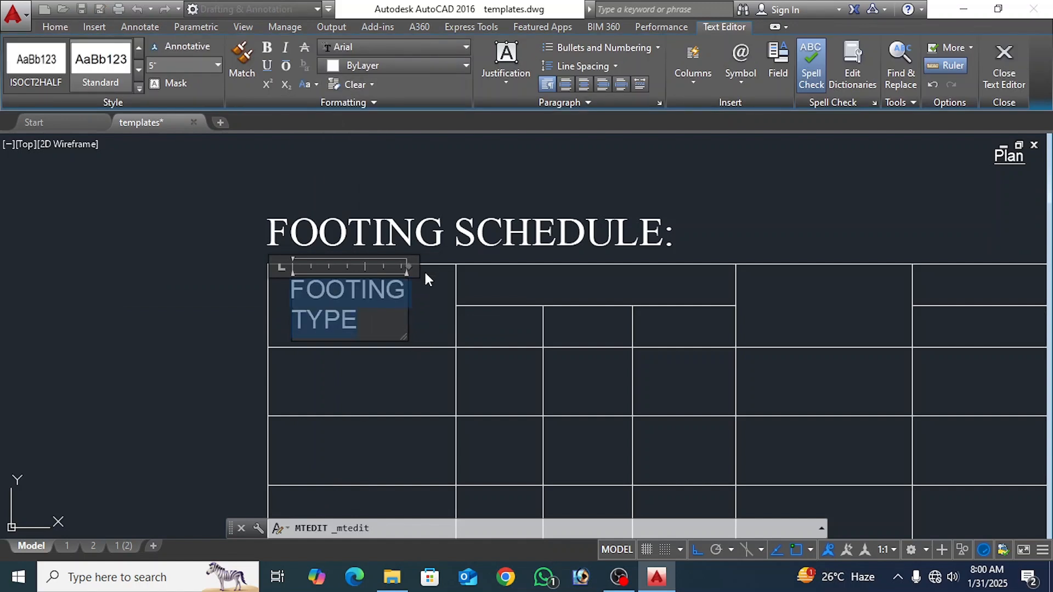
{"action": "left_click", "coordinate": [567, 84]}
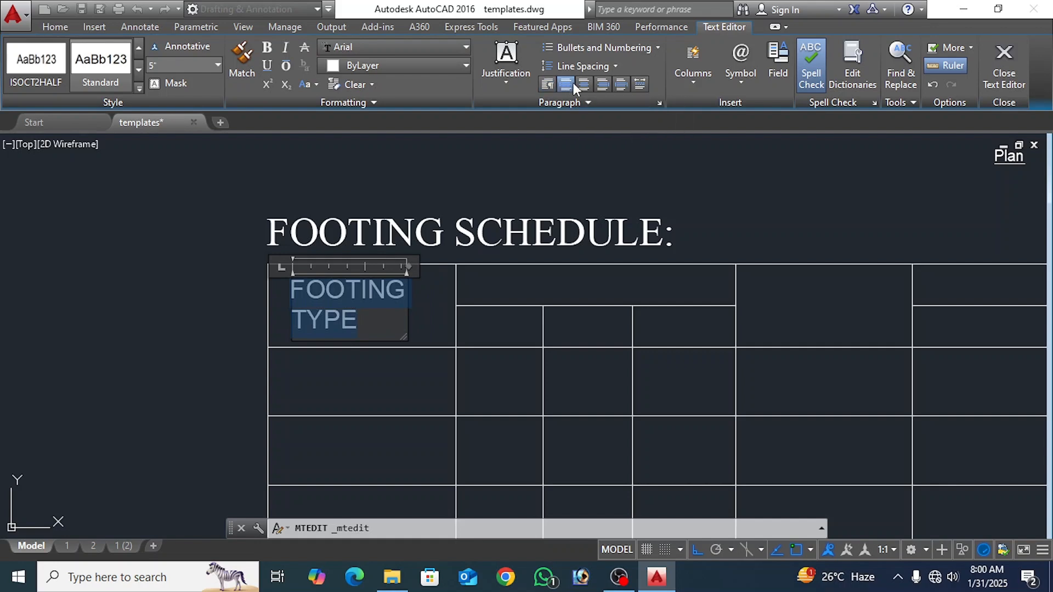
{"action": "left_click", "coordinate": [424, 274]}
Step: Move the FOOTING TYPE text horizontally so it is centred in its header cell
{"action": "left_click", "coordinate": [348, 318]}
{"action": "type", "text": "M"}
{"action": "key", "text": "Return"}
{"action": "left_click", "coordinate": [360, 361]}
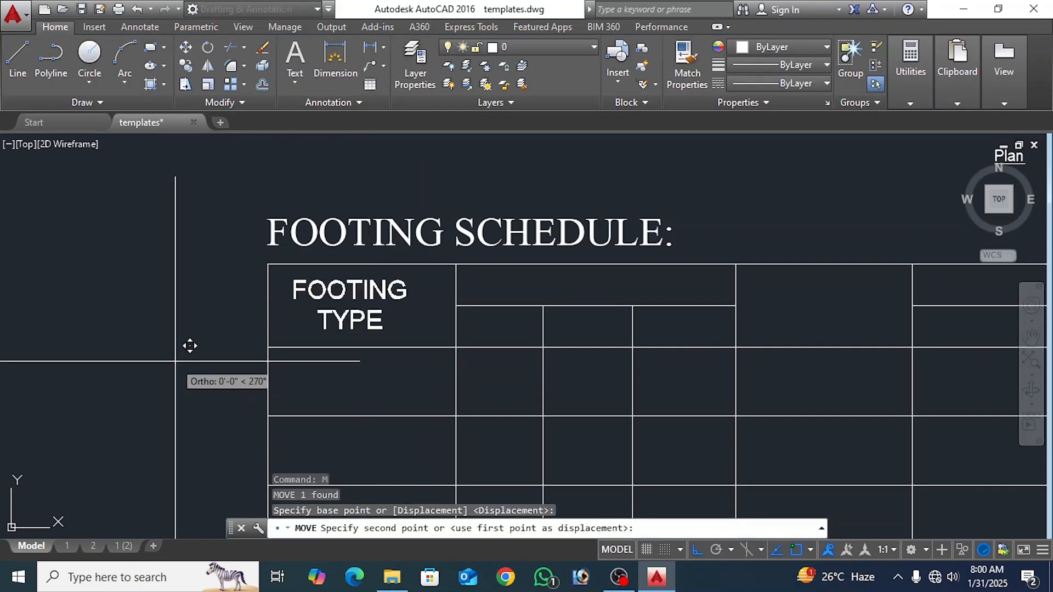
{"action": "left_click", "coordinate": [186, 360]}
Step: Copy the FOOTING TYPE text about 3'-9" horizontally into the neighbouring header cell above the three narrow columns
{"action": "scroll", "coordinate": [303, 358], "scroll_direction": "down", "scroll_amount": 4}
{"action": "scroll", "coordinate": [283, 334], "scroll_direction": "up", "scroll_amount": 5}
{"action": "scroll", "coordinate": [262, 300], "scroll_direction": "down", "scroll_amount": 2}
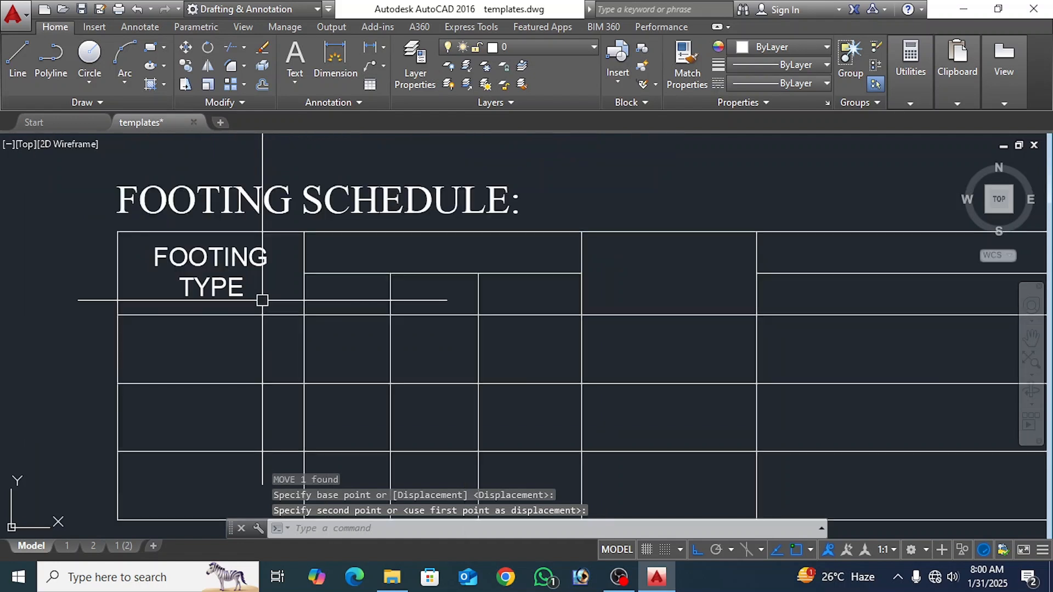
{"action": "middle_click_drag", "start_coordinate": [262, 300], "coordinate": [233, 337]}
{"action": "left_click", "coordinate": [244, 292]}
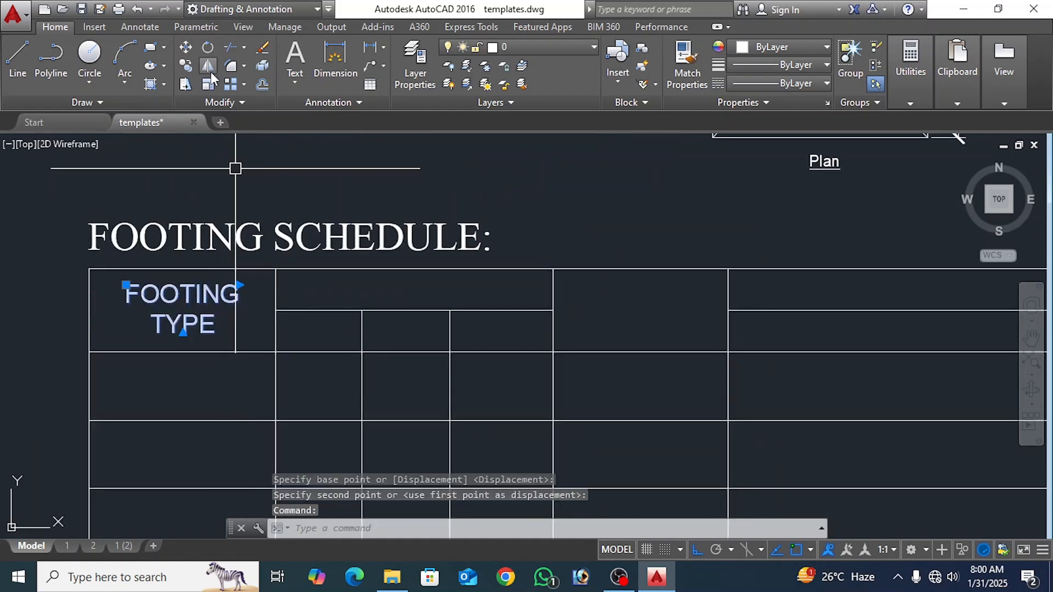
{"action": "left_click", "coordinate": [185, 65]}
{"action": "left_click", "coordinate": [465, 352]}
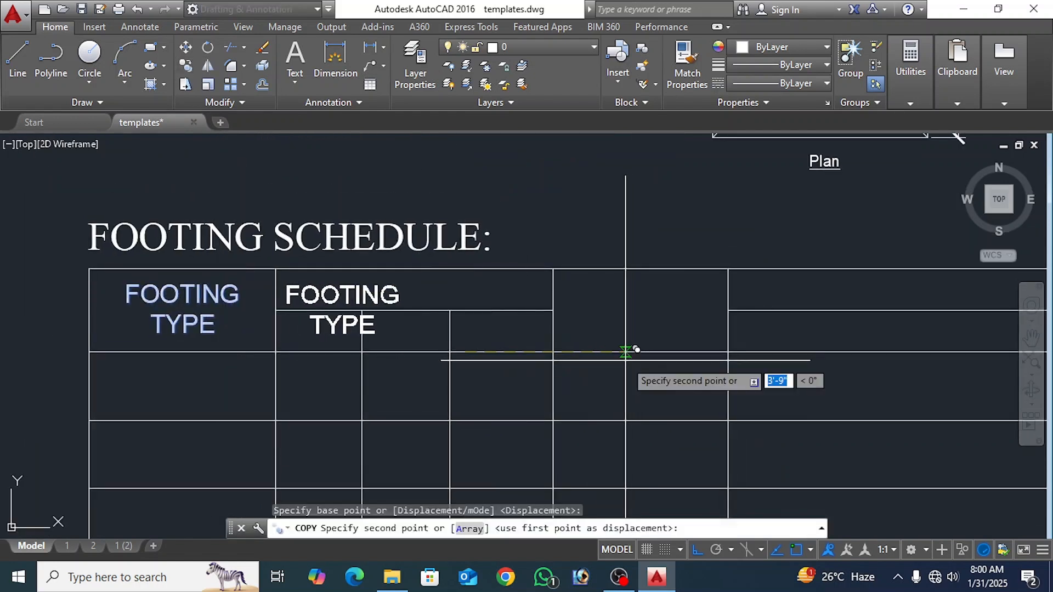
{"action": "left_click", "coordinate": [626, 360]}
{"action": "key", "text": "Escape"}
Step: Widen the copied header's text frame to fit one line and change its wording to "FOOTING Dimension"
{"action": "double_click", "coordinate": [372, 304]}
{"action": "left_click_drag", "start_coordinate": [407, 276], "coordinate": [587, 275]}
{"action": "type", "text": "De"}
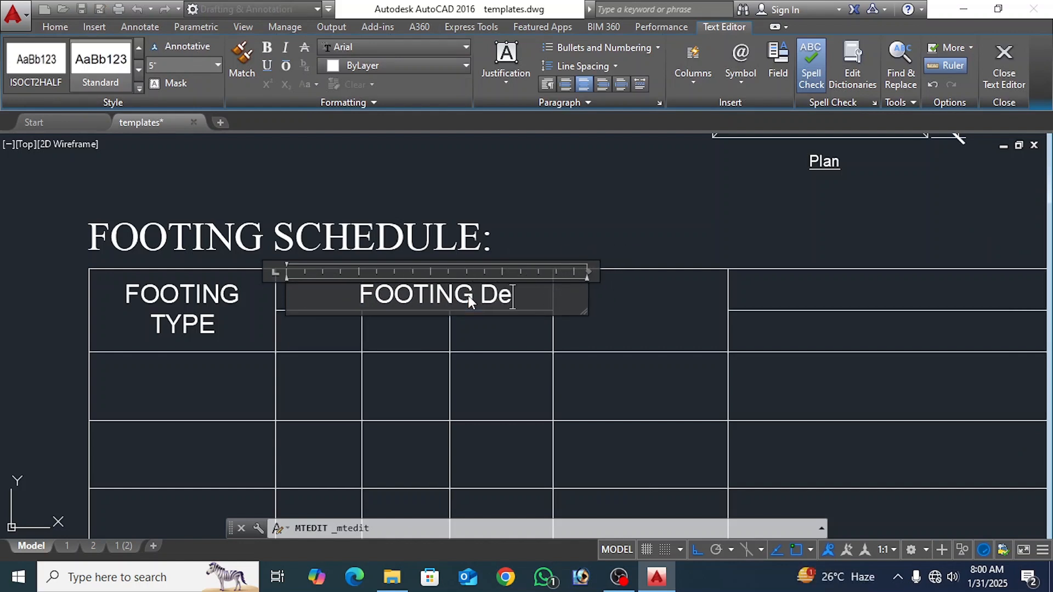
{"action": "key", "text": "BackSpace"}
{"action": "type", "text": "imension"}
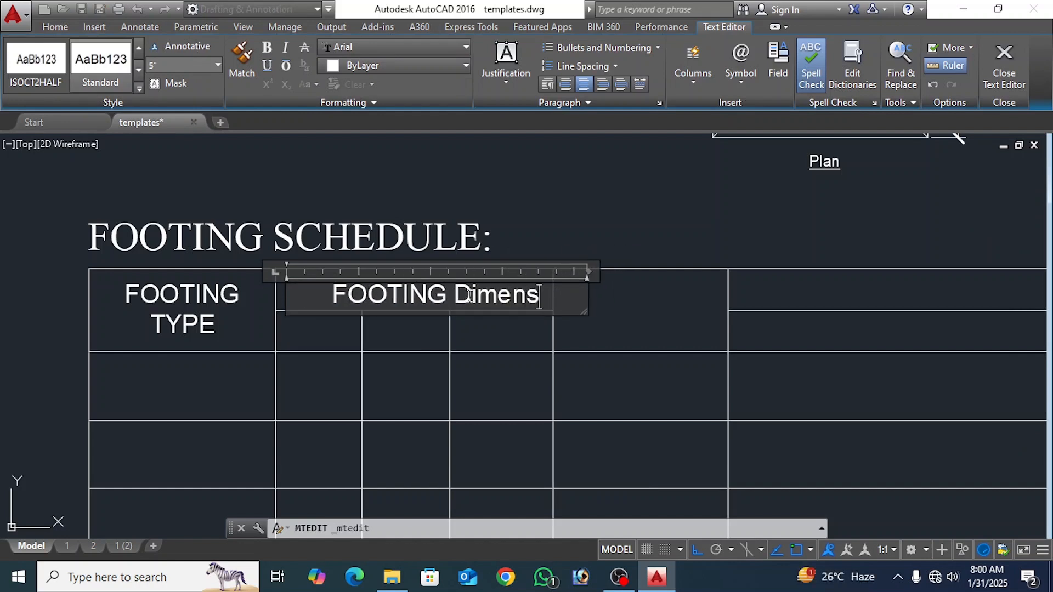
{"action": "left_click", "coordinate": [609, 250]}
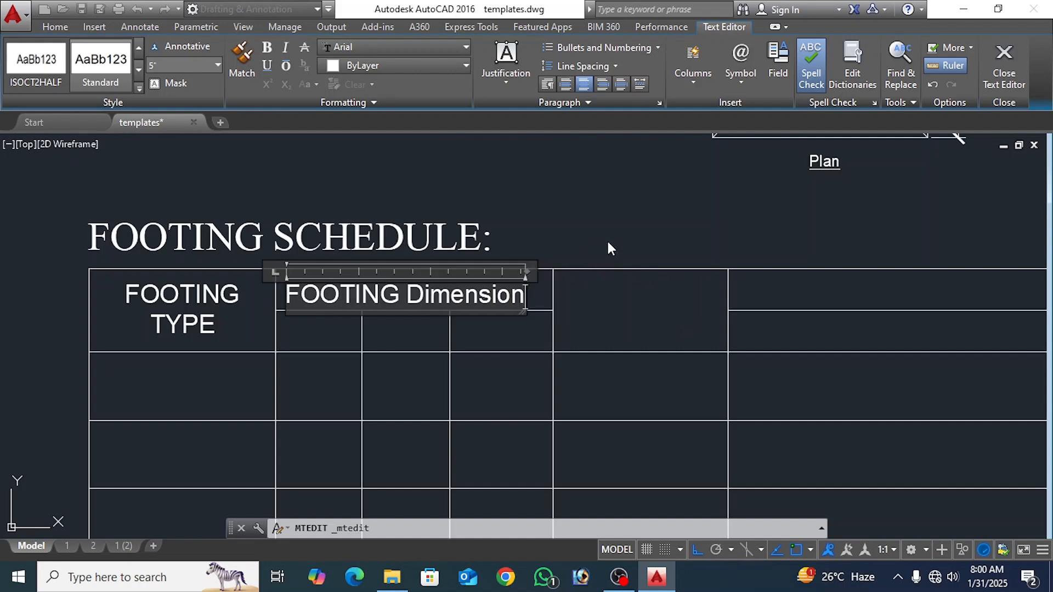
Step: Move the FOOTING Dimension text horizontally to centre it in its header cell
{"action": "type", "text": "m"}
{"action": "key", "text": "Return"}
{"action": "left_click", "coordinate": [602, 206]}
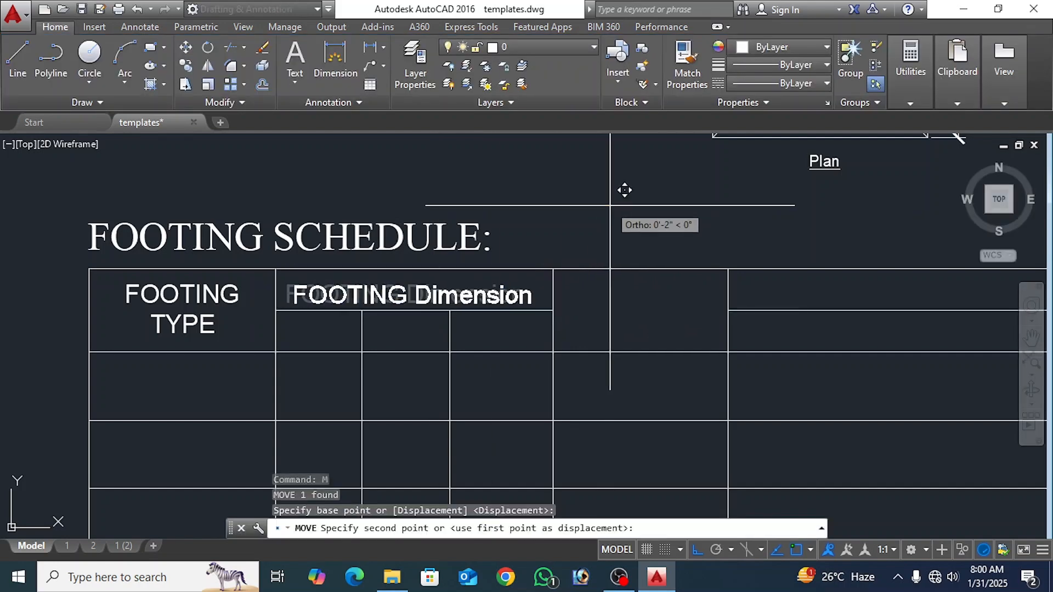
{"action": "left_click", "coordinate": [615, 208]}
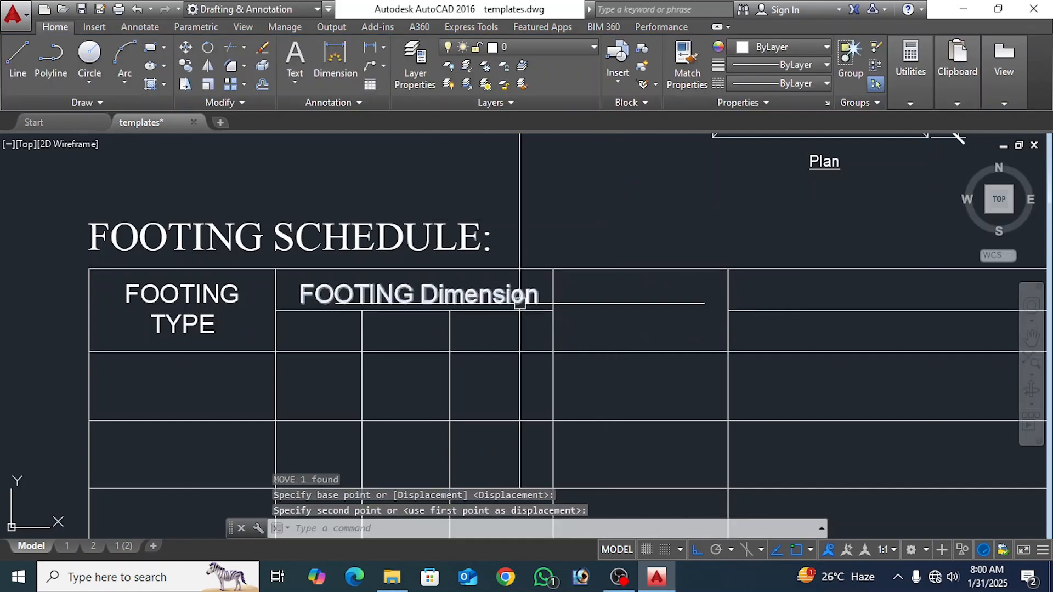
Step: Copy the FOOTING TYPE text horizontally into the empty header cell beside FOOTING Dimension
{"action": "left_click", "coordinate": [231, 293]}
{"action": "left_click", "coordinate": [185, 65]}
{"action": "left_click", "coordinate": [203, 285]}
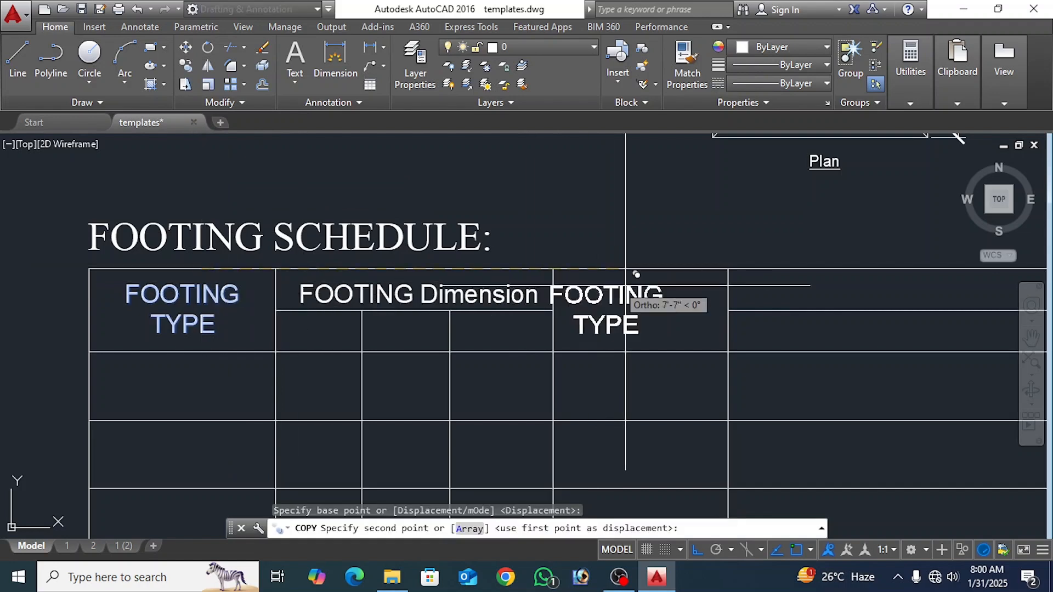
{"action": "scroll", "coordinate": [658, 273], "scroll_direction": "up", "scroll_amount": 4}
{"action": "left_click", "coordinate": [688, 277]}
{"action": "key", "text": "Escape"}
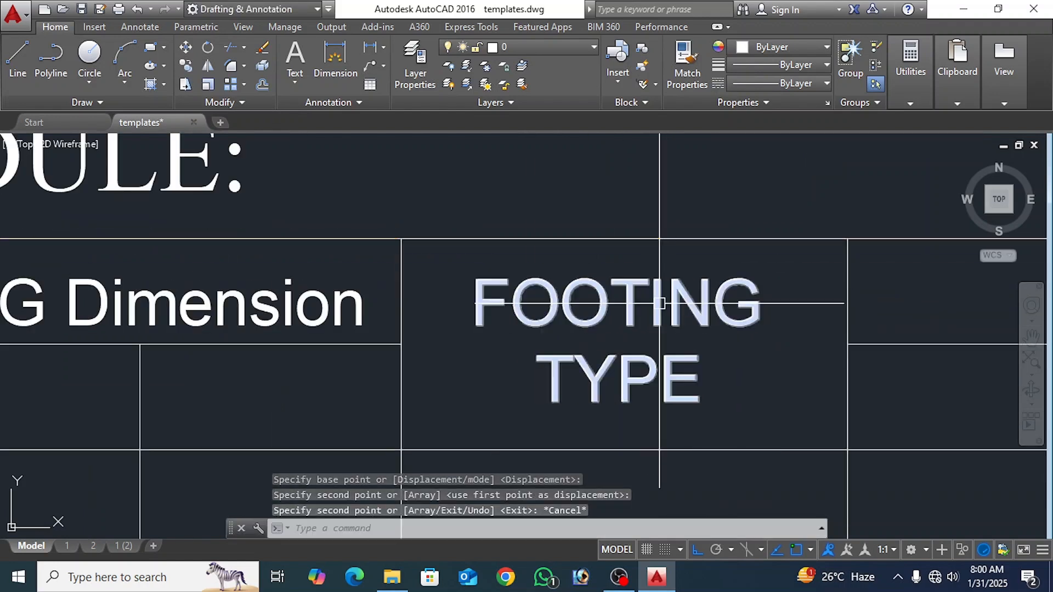
Step: Change the copied header's wording to "FOOTING Depth" and convert it to uppercase
{"action": "double_click", "coordinate": [694, 379]}
{"action": "left_click_drag", "start_coordinate": [701, 376], "coordinate": [540, 375]}
{"action": "type", "text": "De"}
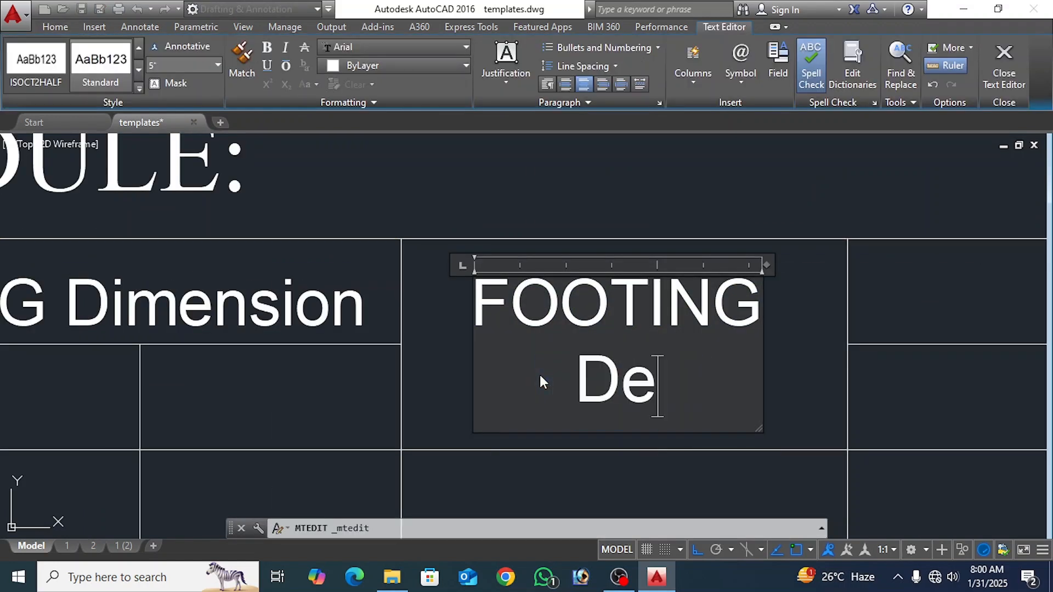
{"action": "type", "text": "pth"}
{"action": "scroll", "coordinate": [506, 315], "scroll_direction": "down", "scroll_amount": 4}
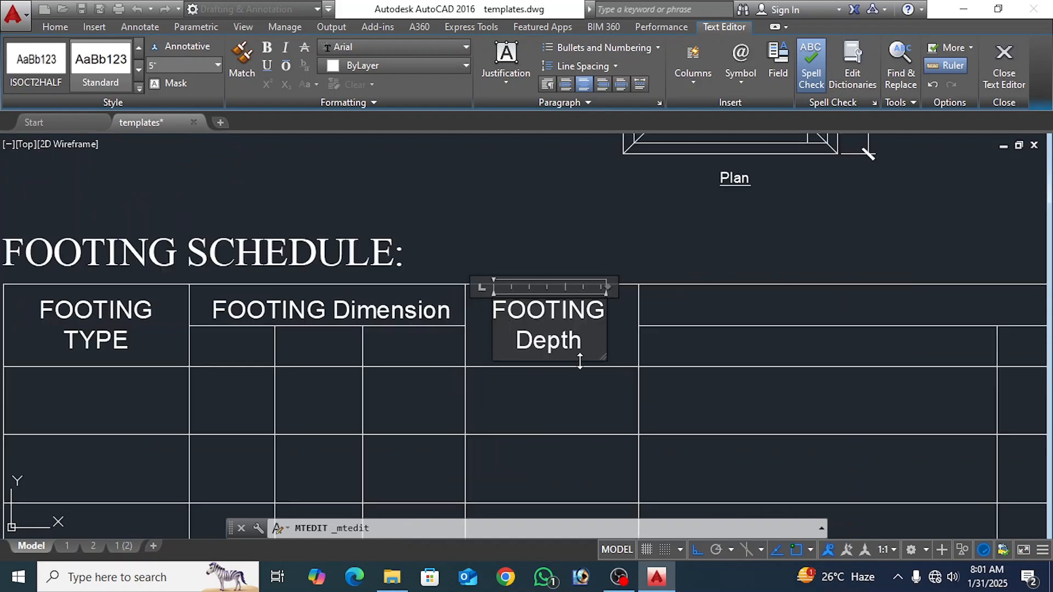
{"action": "key", "text": "ctrl+a"}
{"action": "left_click", "coordinate": [305, 84]}
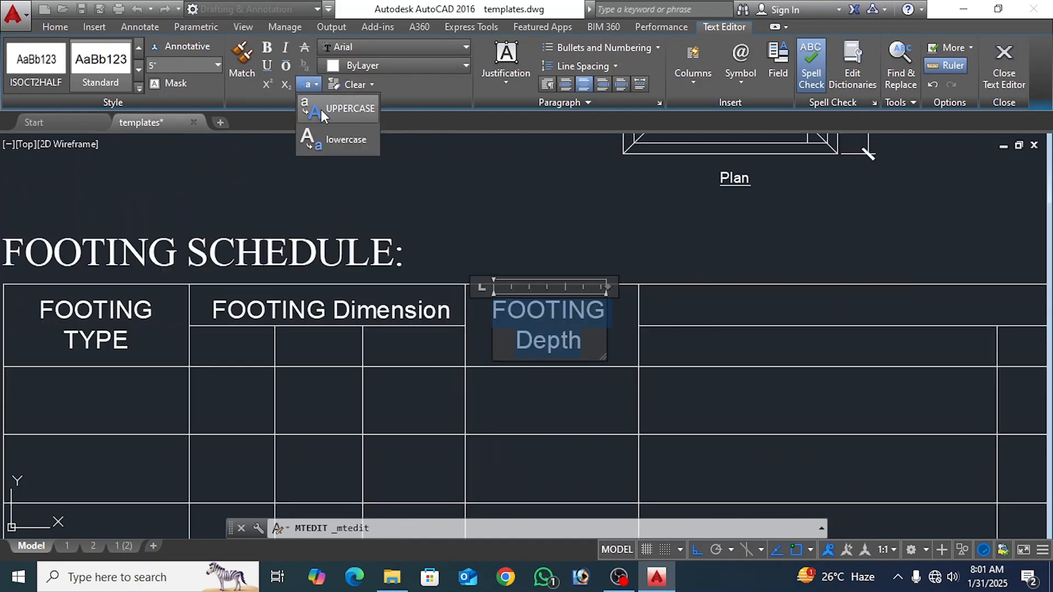
{"action": "left_click", "coordinate": [321, 109]}
{"action": "left_click", "coordinate": [422, 293]}
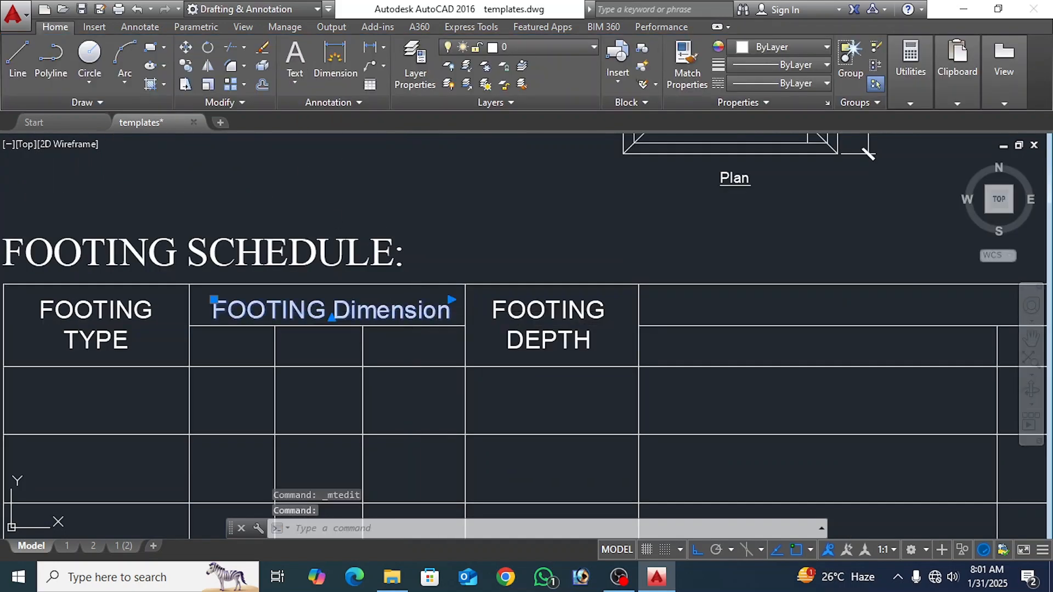
Step: Convert the FOOTING Dimension header to uppercase and widen its text frame to fit one line
{"action": "double_click", "coordinate": [407, 291]}
{"action": "left_click", "coordinate": [305, 84]}
{"action": "left_click", "coordinate": [324, 108]}
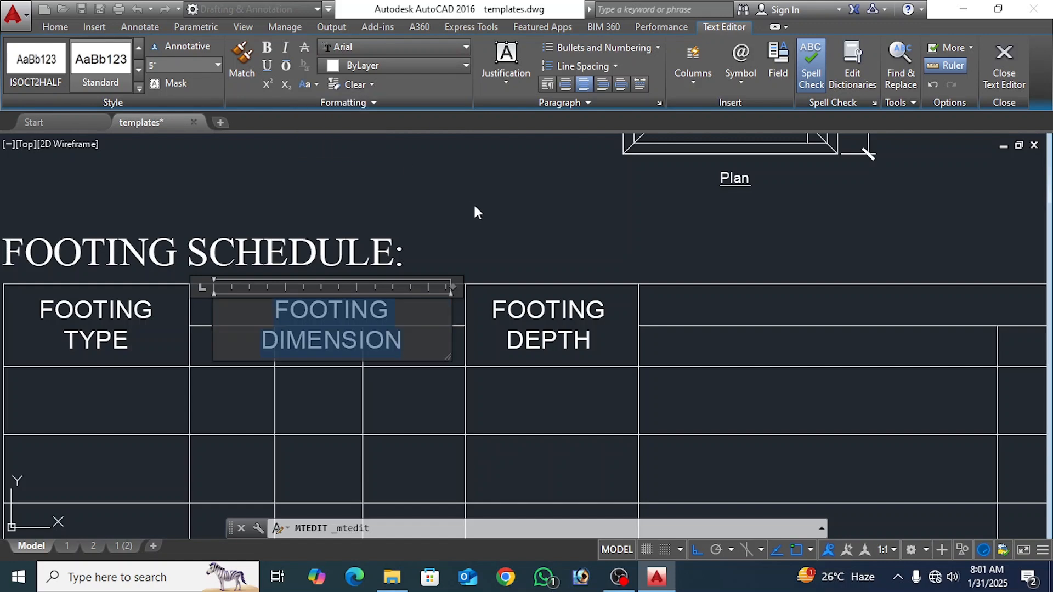
{"action": "left_click", "coordinate": [475, 205]}
{"action": "left_click", "coordinate": [385, 302]}
{"action": "double_click", "coordinate": [386, 308]}
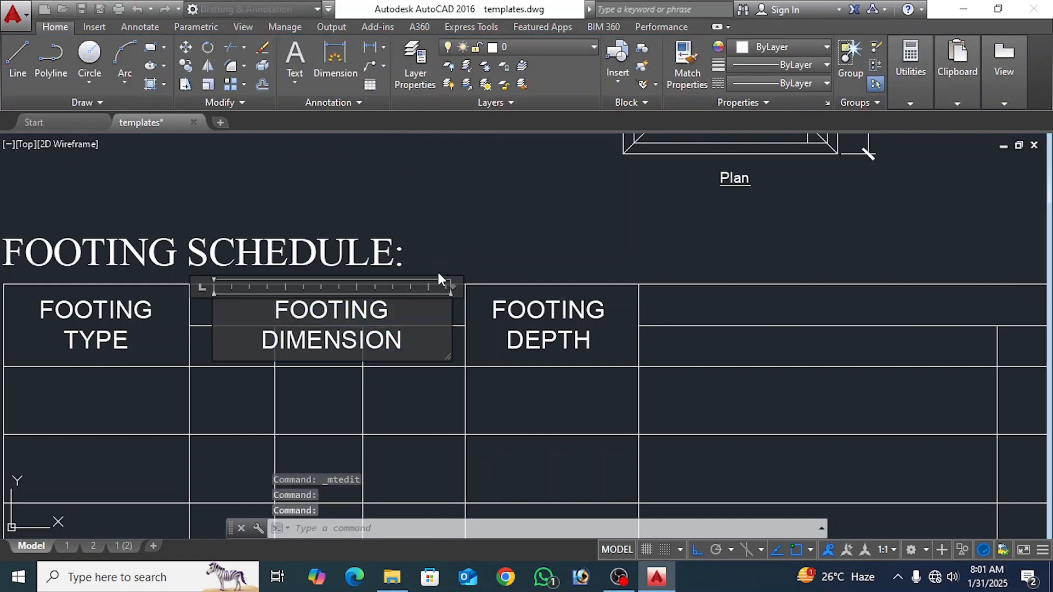
{"action": "left_click_drag", "start_coordinate": [442, 286], "coordinate": [479, 285]}
{"action": "left_click", "coordinate": [490, 231]}
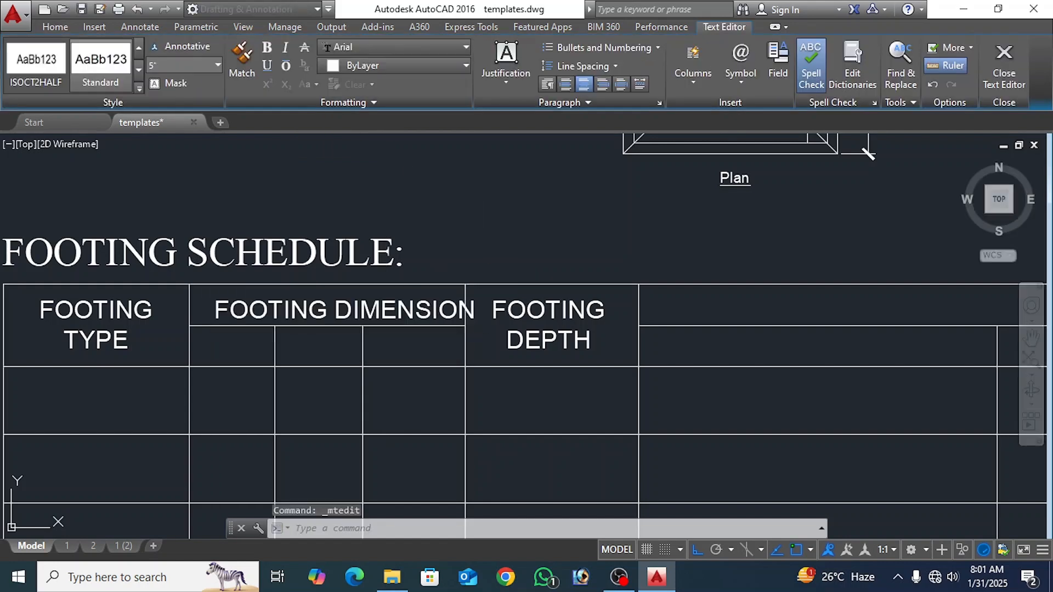
Step: Move the FOOTING DIMENSION text horizontally so it sits centred within its header cell
{"action": "left_click", "coordinate": [368, 313]}
{"action": "type", "text": "M"}
{"action": "key", "text": "Return"}
{"action": "left_click", "coordinate": [508, 199]}
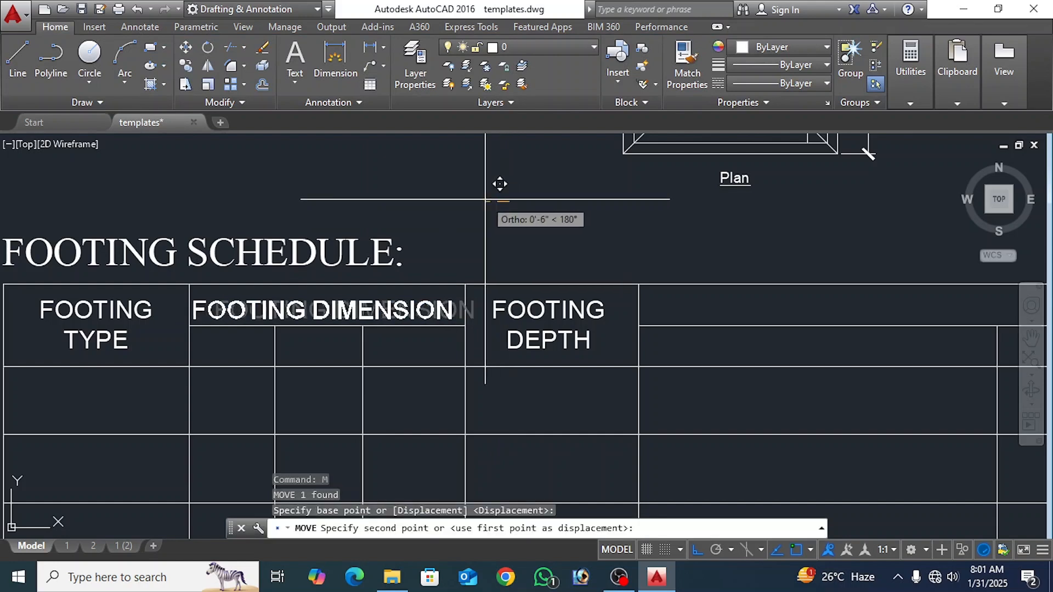
{"action": "left_click", "coordinate": [506, 184]}
Step: Copy the FOOTING DIMENSION text horizontally into the wide header cell above the last two columns
{"action": "scroll", "coordinate": [506, 184], "scroll_direction": "down", "scroll_amount": 3}
{"action": "middle_click_drag", "start_coordinate": [581, 286], "coordinate": [371, 303]}
{"action": "left_click", "coordinate": [186, 68]}
{"action": "left_click", "coordinate": [310, 231]}
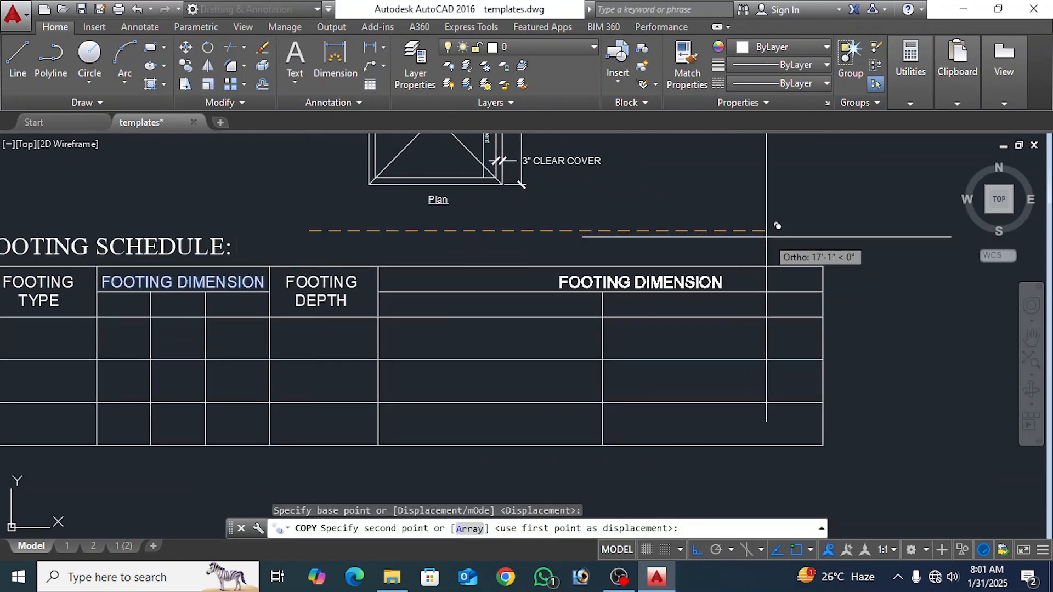
{"action": "left_click", "coordinate": [650, 285]}
{"action": "key", "text": "Escape"}
Step: Widen the copied header's text frame and change its wording to "FOOTING Reinforcement", using the spelling suggestion for the second word
{"action": "scroll", "coordinate": [650, 288], "scroll_direction": "up", "scroll_amount": 2}
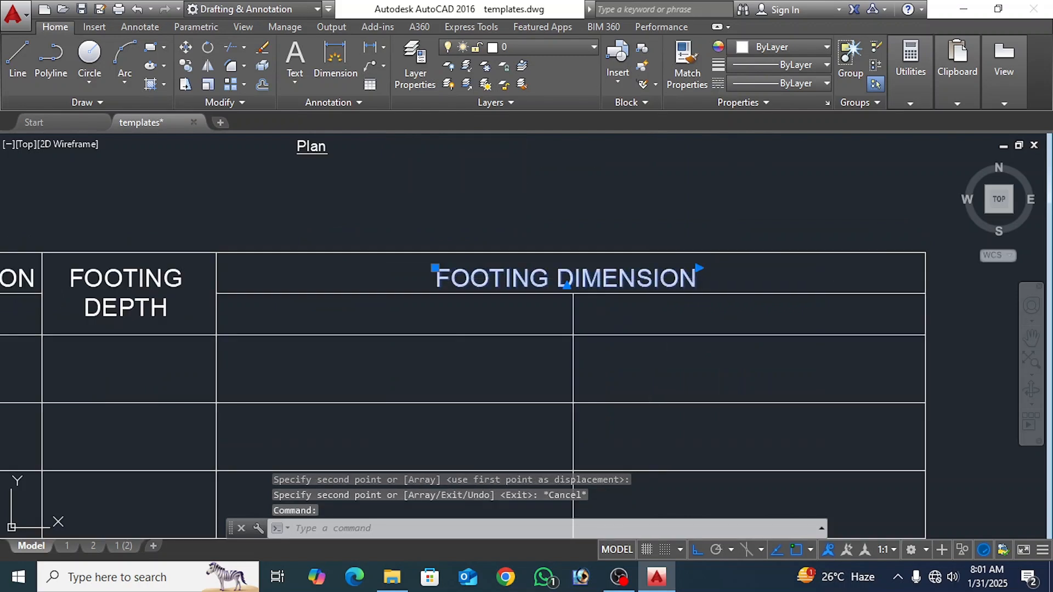
{"action": "double_click", "coordinate": [653, 281]}
{"action": "left_click_drag", "start_coordinate": [701, 255], "coordinate": [781, 256]}
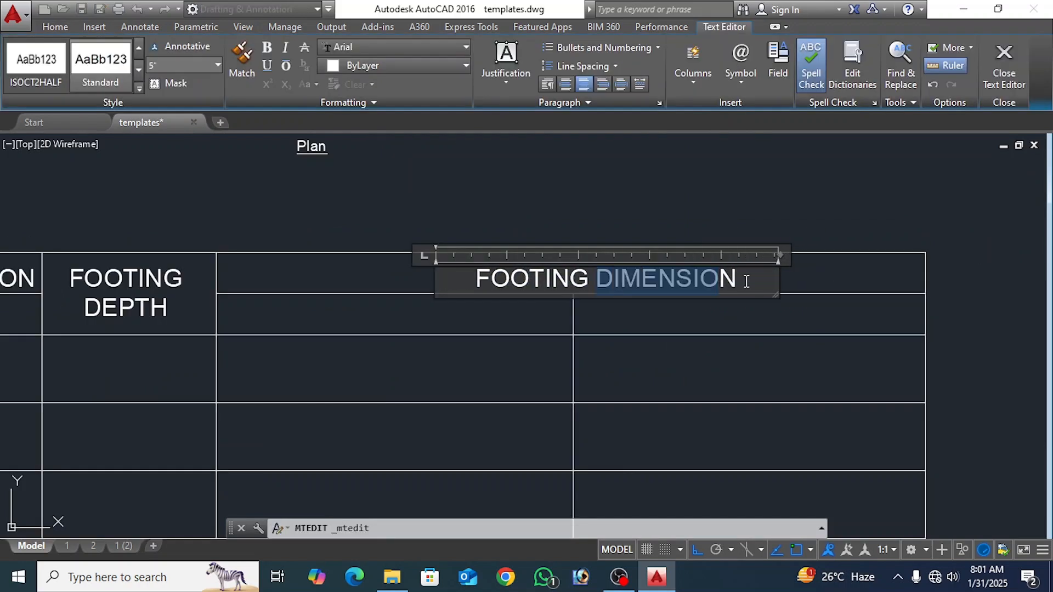
{"action": "type", "text": "Rie"}
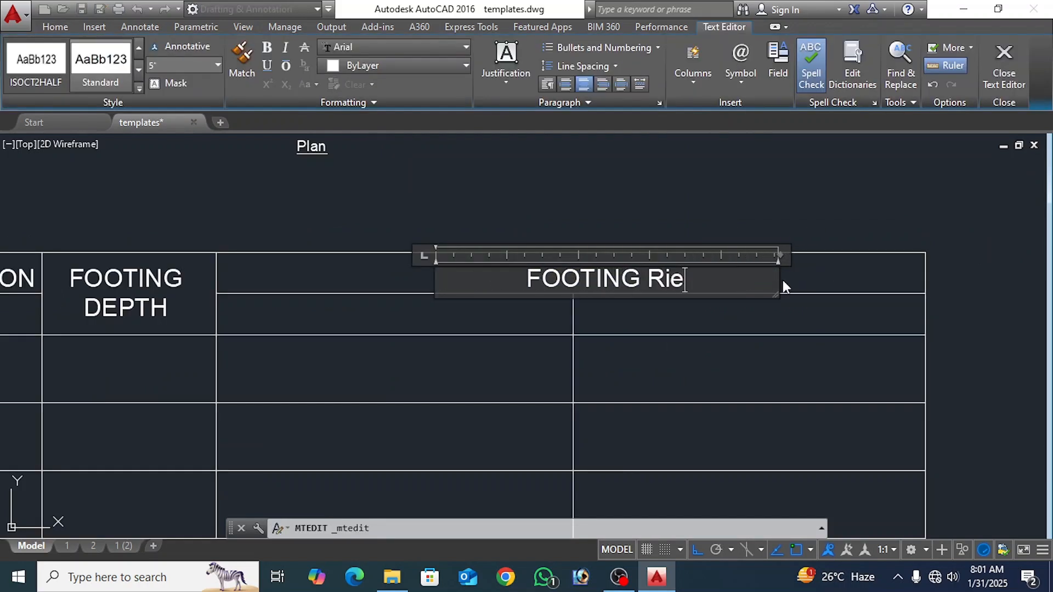
{"action": "type", "text": "nforcement"}
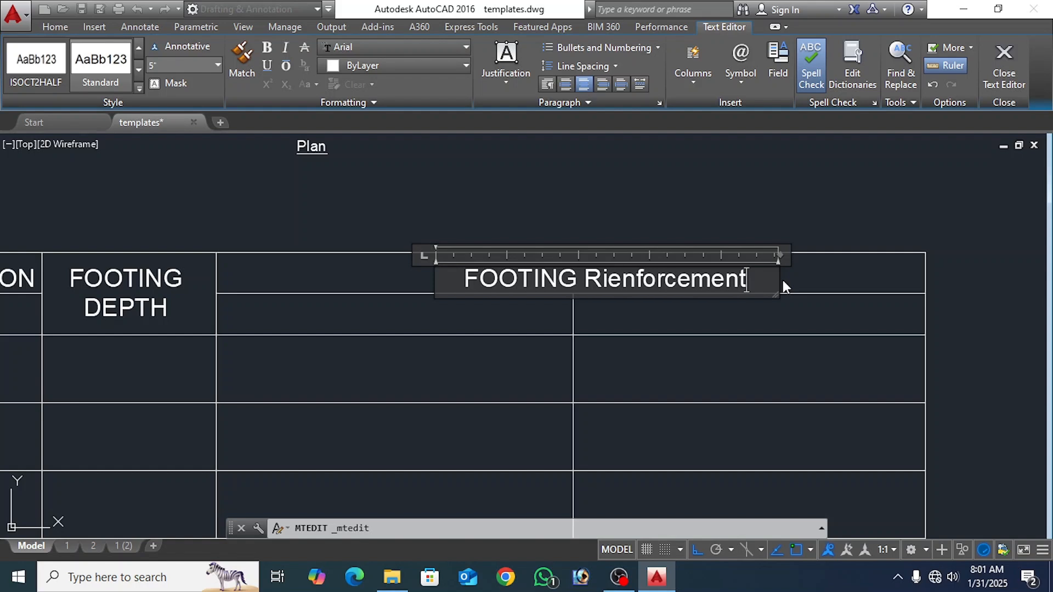
{"action": "right_click", "coordinate": [721, 283]}
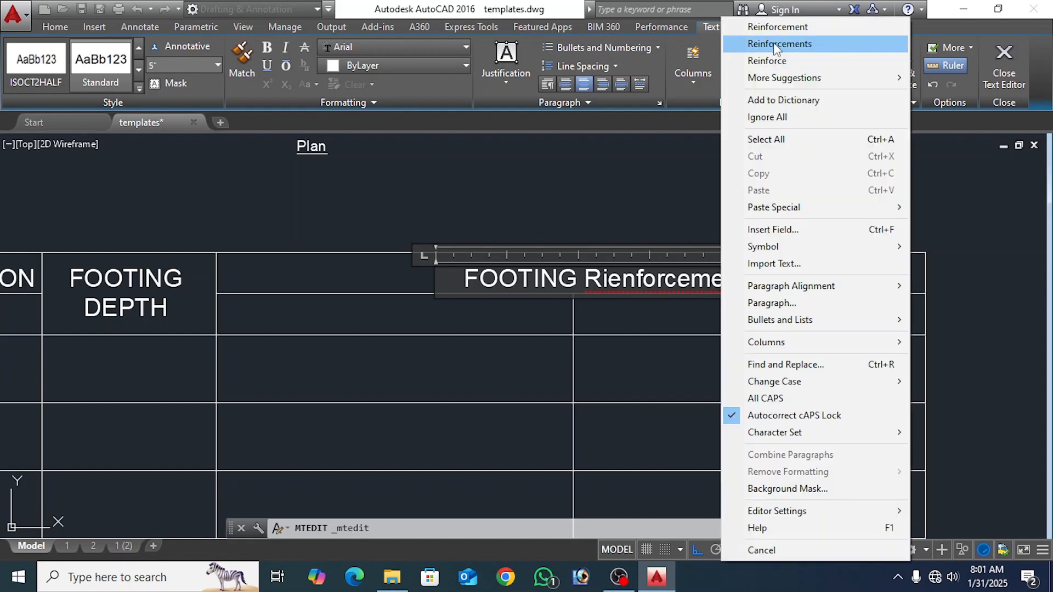
{"action": "left_click", "coordinate": [773, 25]}
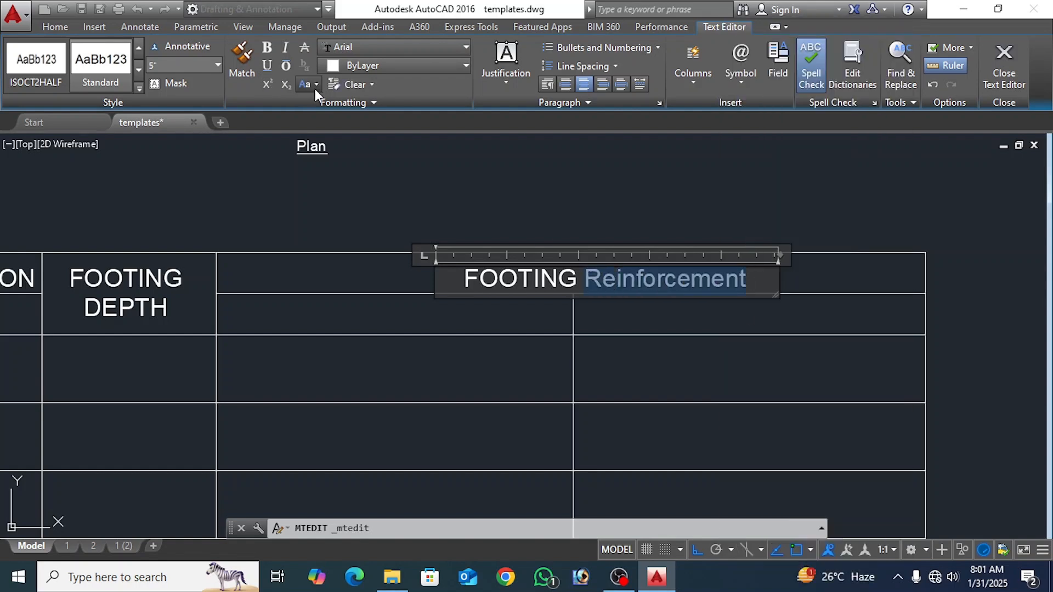
Step: Convert the word Reinforcement in the wide header to uppercase and finish editing the text
{"action": "left_click", "coordinate": [315, 88]}
{"action": "left_click", "coordinate": [341, 109]}
{"action": "left_click", "coordinate": [697, 196]}
Step: Move the FOOTING REINFORCEMENT text horizontally to centre it in its header cell
{"action": "scroll", "coordinate": [705, 199], "scroll_direction": "down", "scroll_amount": 2}
{"action": "left_click", "coordinate": [698, 245]}
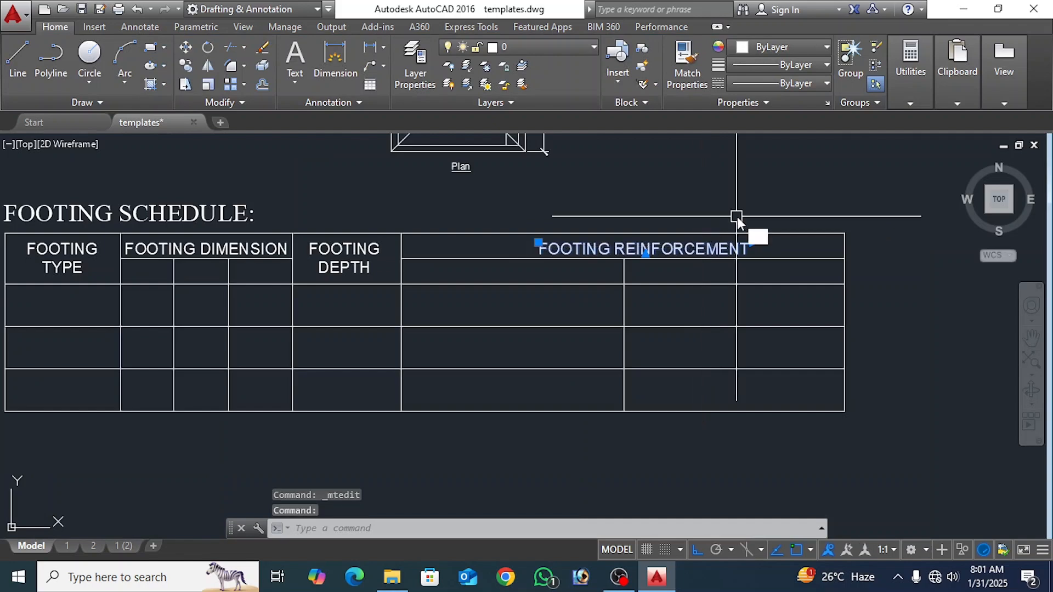
{"action": "type", "text": "m"}
{"action": "key", "text": "space"}
{"action": "left_click", "coordinate": [767, 173]}
{"action": "left_click", "coordinate": [749, 172]}
Step: Copy the FOOTING DIMENSION text about 0'-11" down into the sub-header row of the three narrow columns
{"action": "scroll", "coordinate": [748, 173], "scroll_direction": "down", "scroll_amount": 2}
{"action": "scroll", "coordinate": [379, 252], "scroll_direction": "up", "scroll_amount": 4}
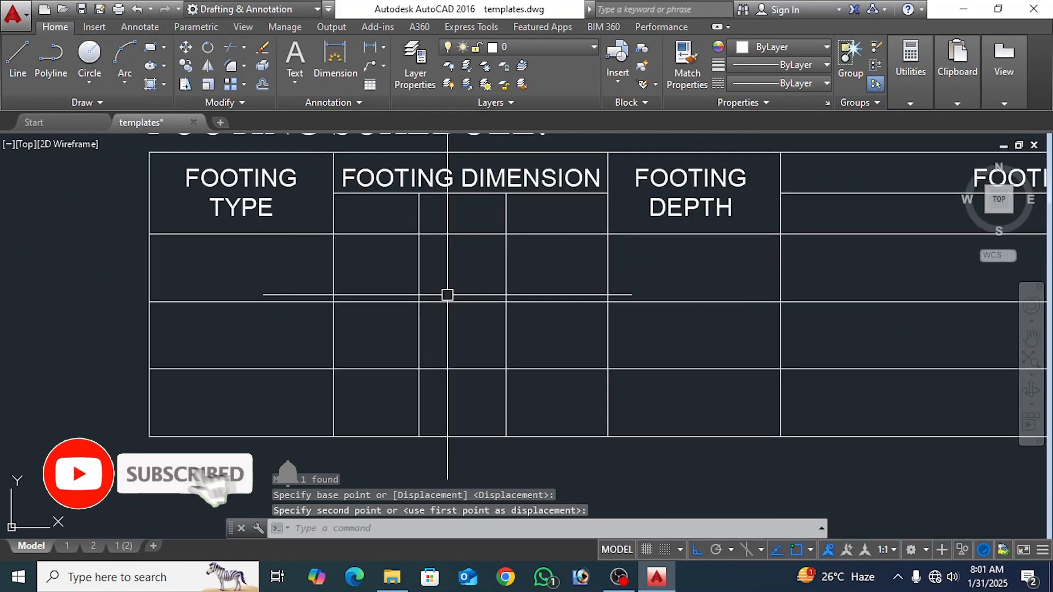
{"action": "middle_click_drag", "start_coordinate": [397, 263], "coordinate": [395, 299]}
{"action": "left_click", "coordinate": [392, 262]}
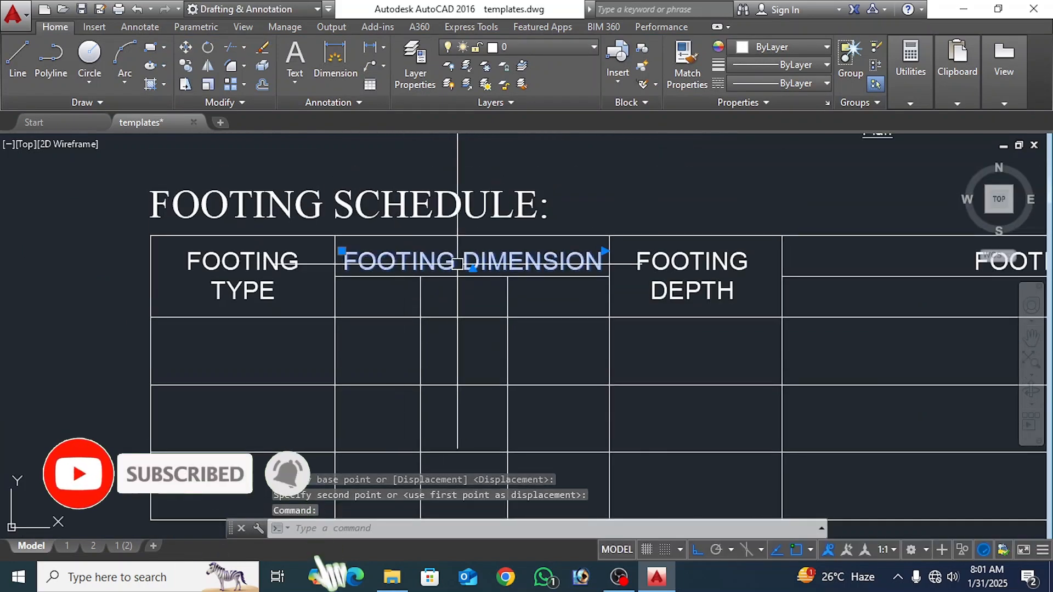
{"action": "left_click", "coordinate": [187, 66]}
{"action": "scroll", "coordinate": [365, 291], "scroll_direction": "down", "scroll_amount": 2}
{"action": "left_click", "coordinate": [367, 296]}
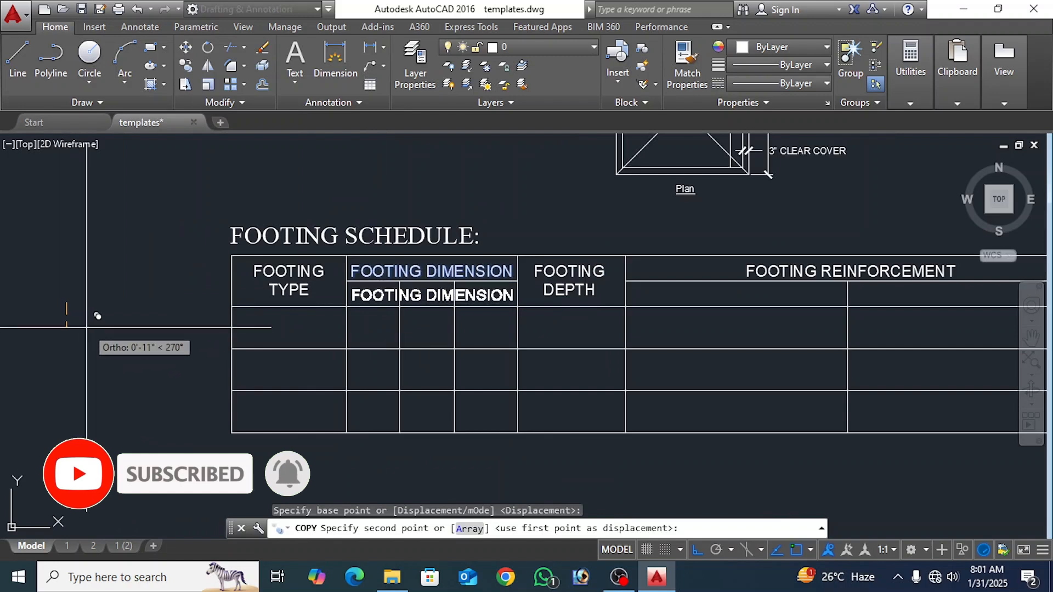
{"action": "left_click", "coordinate": [94, 316]}
{"action": "scroll", "coordinate": [339, 285], "scroll_direction": "up", "scroll_amount": 3}
{"action": "key", "text": "Escape"}
Step: Replace the copied sub-header text with "L" and shrink its text frame to fit the letter
{"action": "double_click", "coordinate": [387, 309]}
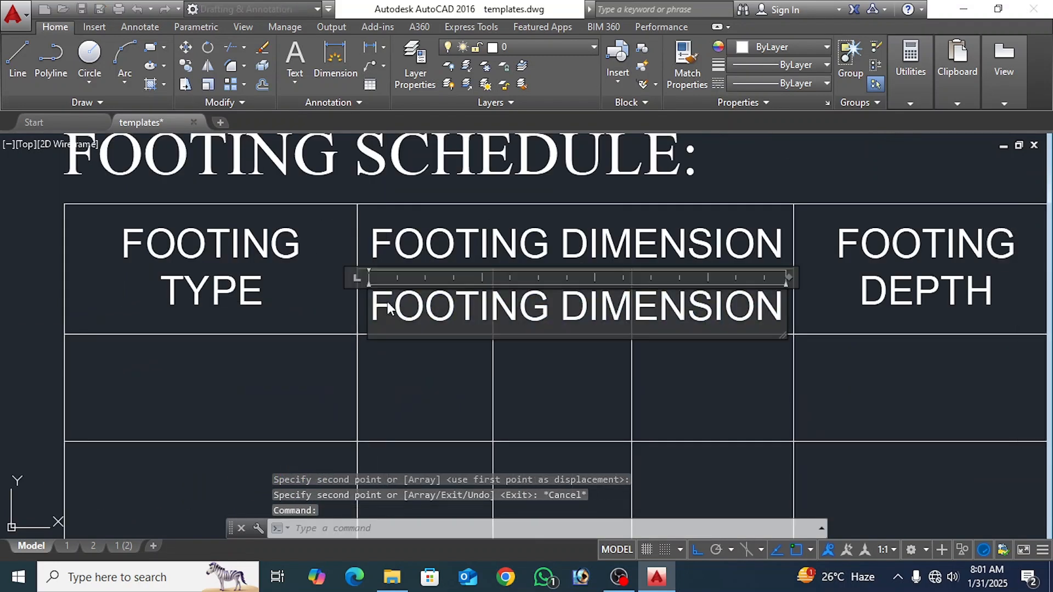
{"action": "type", "text": "L"}
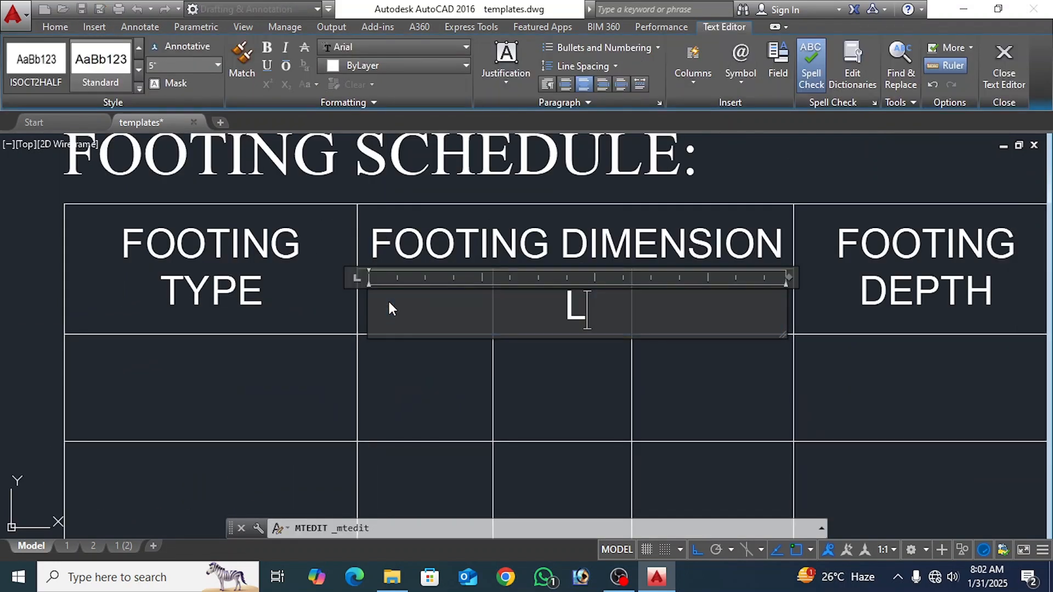
{"action": "left_click", "coordinate": [790, 274]}
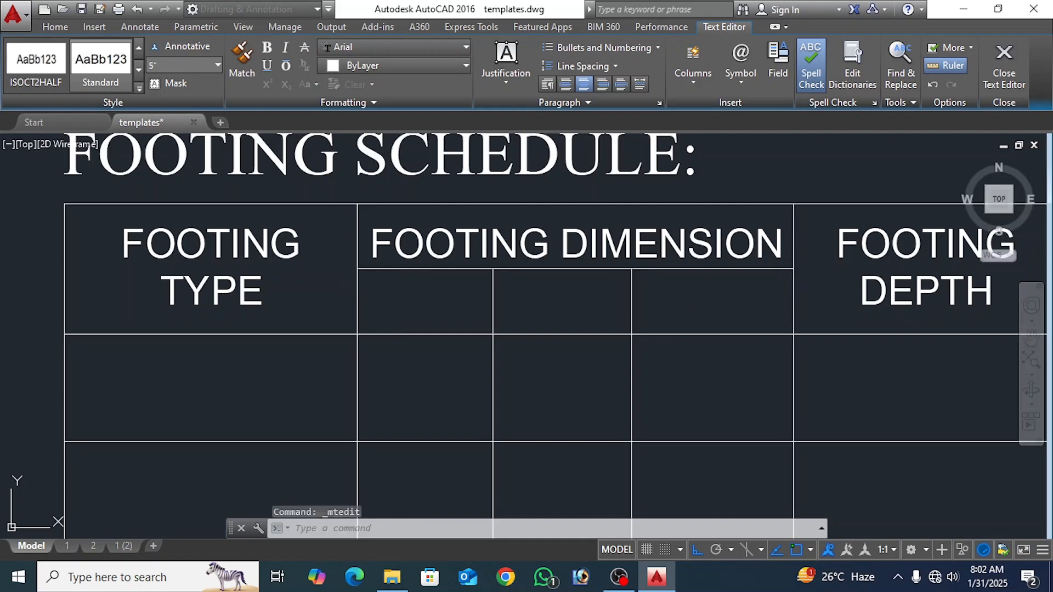
Step: Move the L text horizontally to the middle of the first narrow column's sub-header cell
{"action": "left_click", "coordinate": [376, 300]}
{"action": "type", "text": "M"}
{"action": "key", "text": "Return"}
{"action": "left_click", "coordinate": [544, 393]}
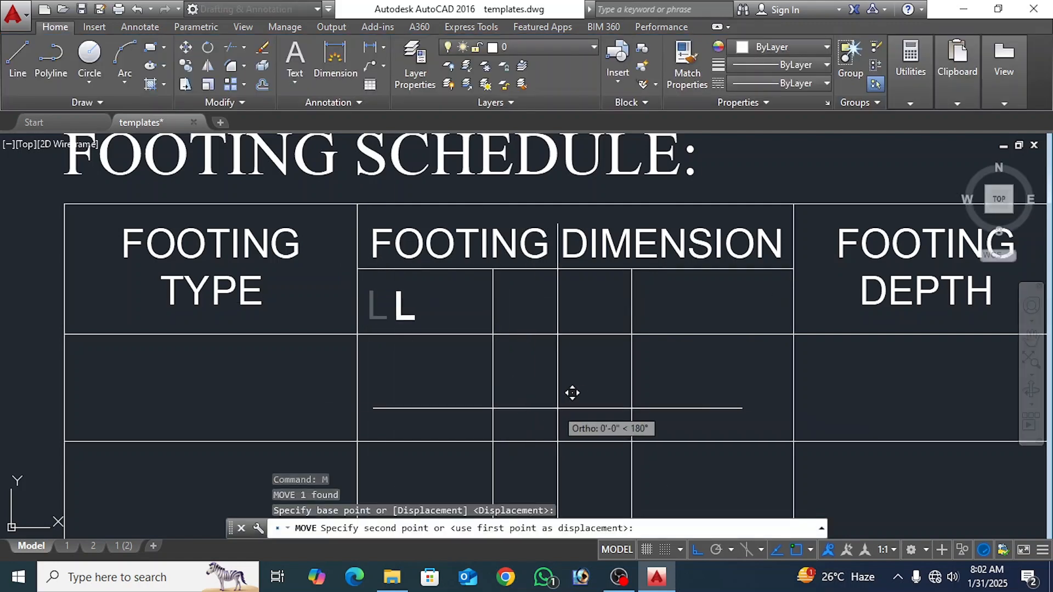
{"action": "left_click", "coordinate": [583, 408]}
Step: Copy the L text horizontally into the second and third sub-header cells under FOOTING DIMENSION
{"action": "left_click", "coordinate": [440, 292]}
{"action": "left_click", "coordinate": [383, 261]}
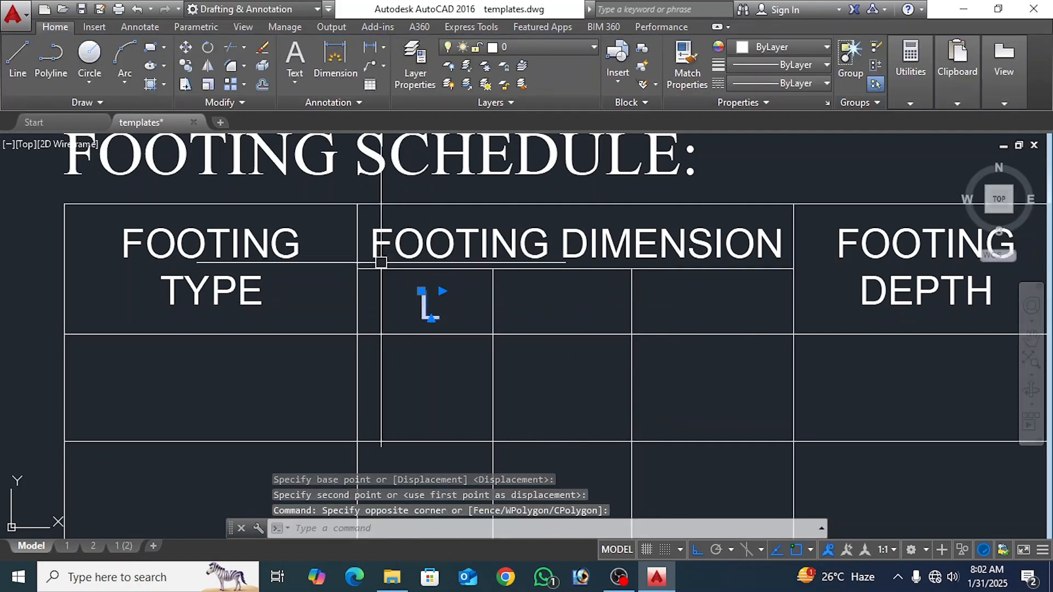
{"action": "left_click", "coordinate": [186, 67]}
{"action": "left_click", "coordinate": [523, 377]}
{"action": "left_click", "coordinate": [658, 378]}
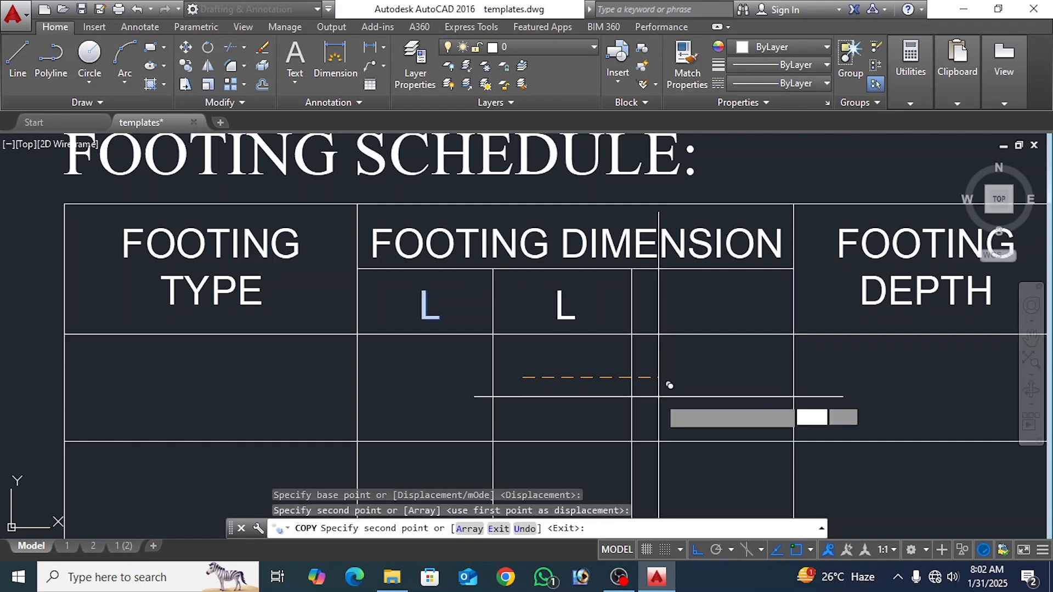
{"action": "key", "text": "Escape"}
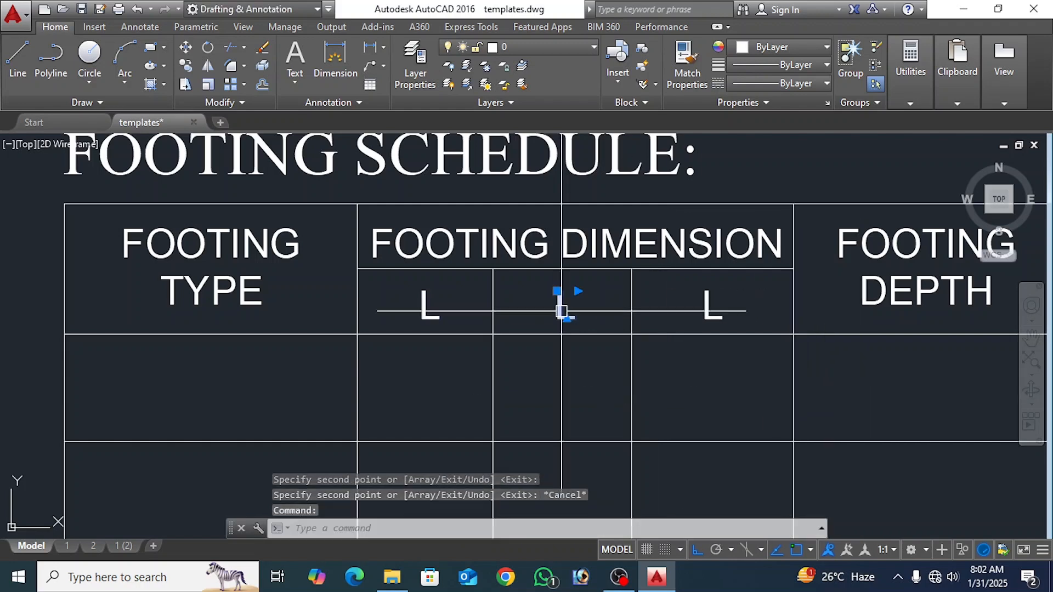
Step: Change the second sub-header letter to "S" and the third to "D"
{"action": "double_click", "coordinate": [565, 308]}
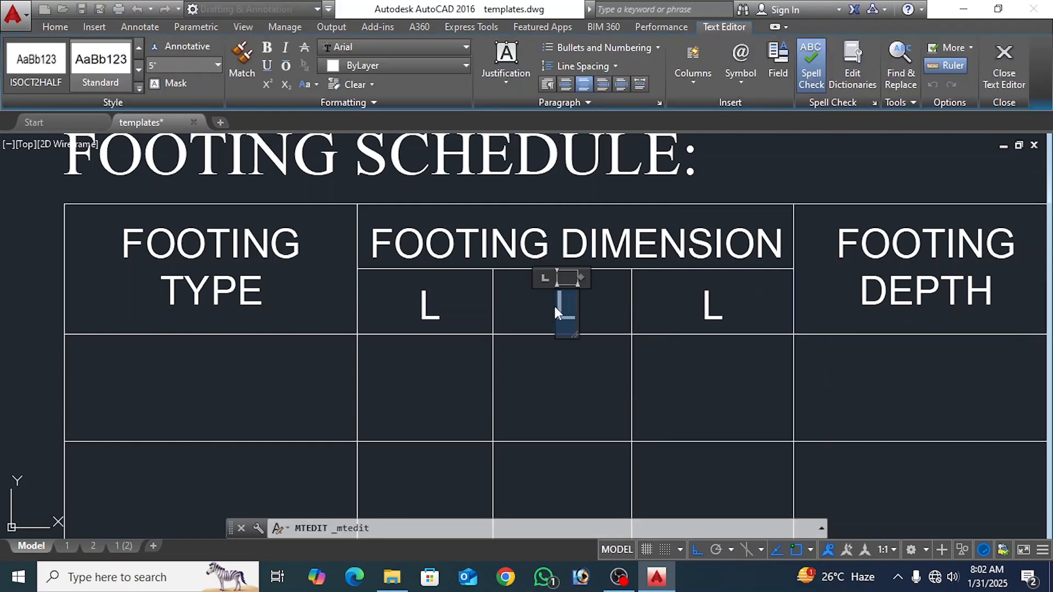
{"action": "type", "text": "S"}
{"action": "left_click", "coordinate": [630, 359]}
{"action": "double_click", "coordinate": [707, 302]}
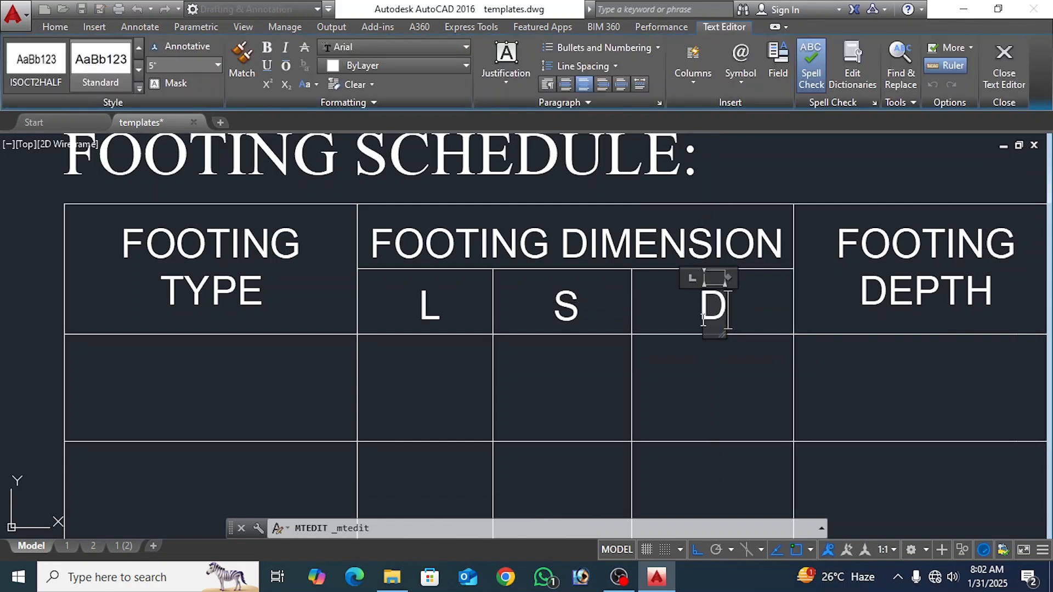
{"action": "left_click", "coordinate": [634, 327]}
Step: Copy the FOOTING TYPE text about 2'-2" down into the first body row of its column
{"action": "scroll", "coordinate": [635, 326], "scroll_direction": "down", "scroll_amount": 6}
{"action": "middle_click_drag", "start_coordinate": [659, 367], "coordinate": [651, 329]}
{"action": "scroll", "coordinate": [589, 329], "scroll_direction": "up", "scroll_amount": 4}
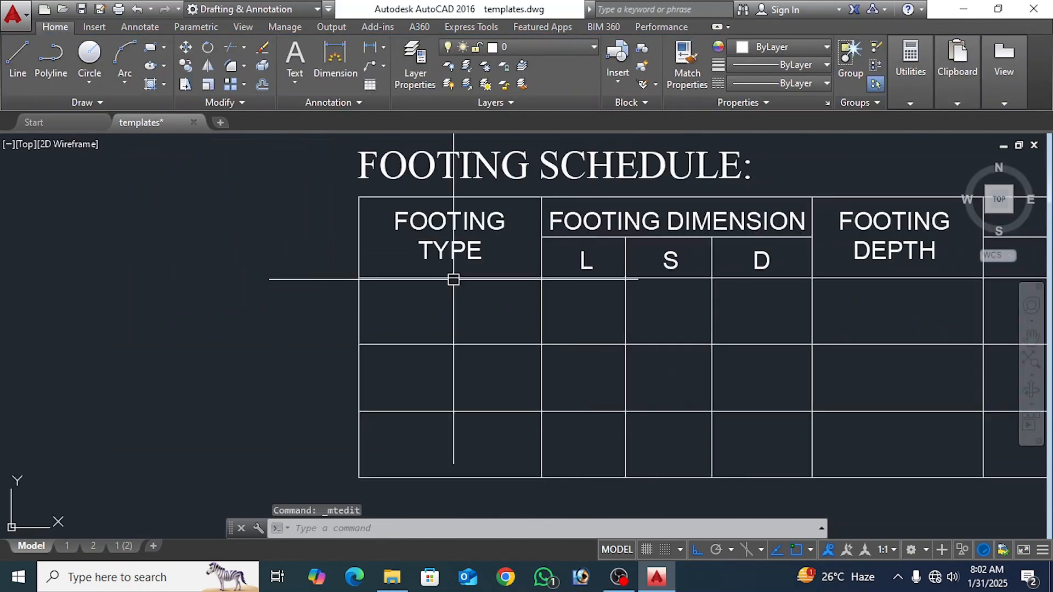
{"action": "left_click", "coordinate": [430, 224]}
{"action": "left_click", "coordinate": [185, 66]}
{"action": "left_click", "coordinate": [180, 261]}
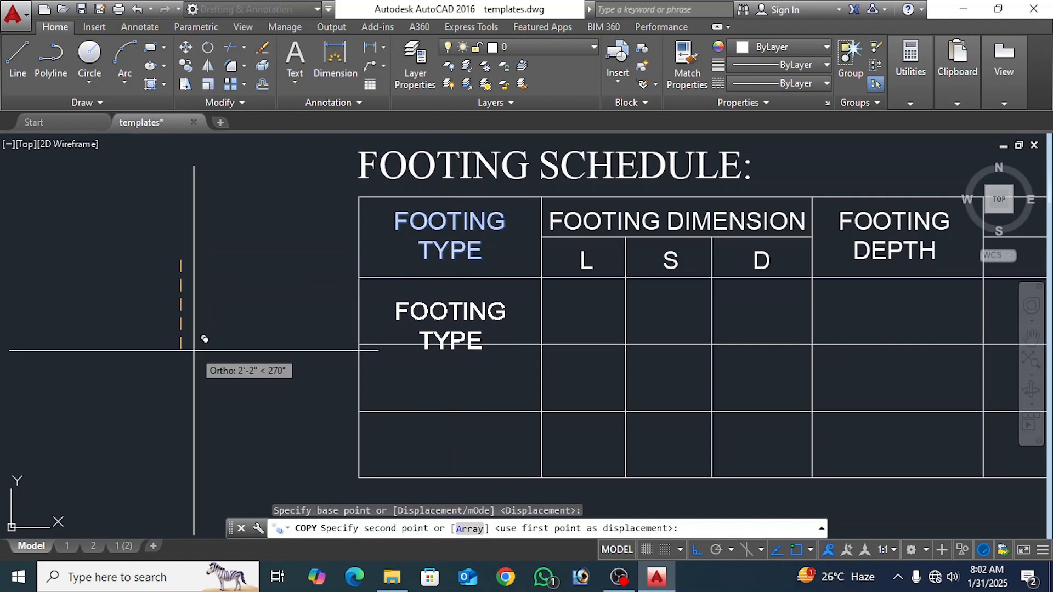
{"action": "left_click", "coordinate": [193, 350]}
{"action": "key", "text": "Escape"}
Step: Change the copied text in the first body row of the FOOTING TYPE column to "F1"
{"action": "left_click", "coordinate": [462, 325]}
{"action": "left_click", "coordinate": [452, 314]}
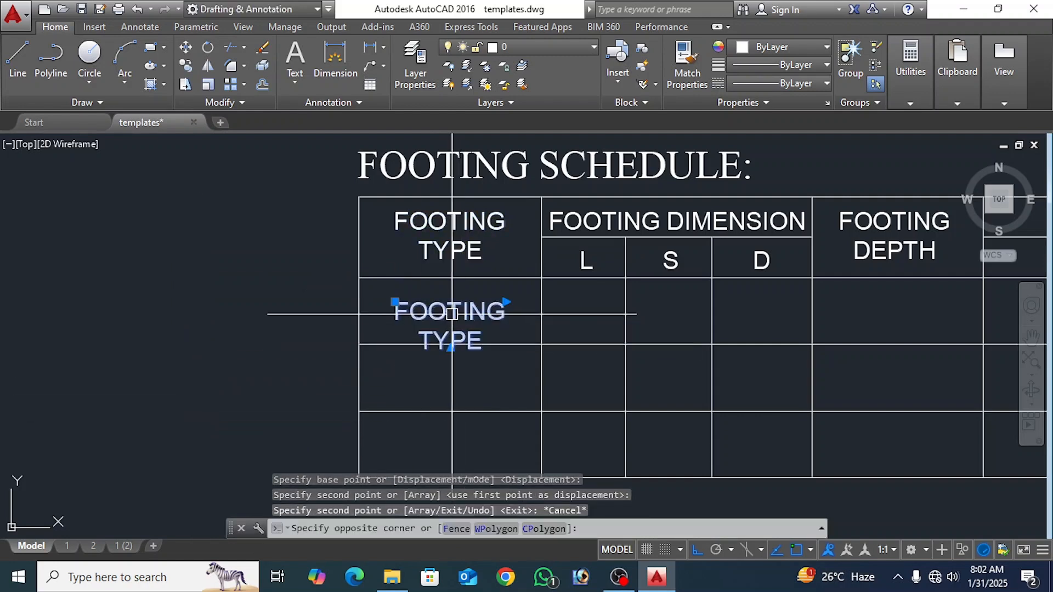
{"action": "double_click", "coordinate": [452, 315]}
{"action": "type", "text": "F1"}
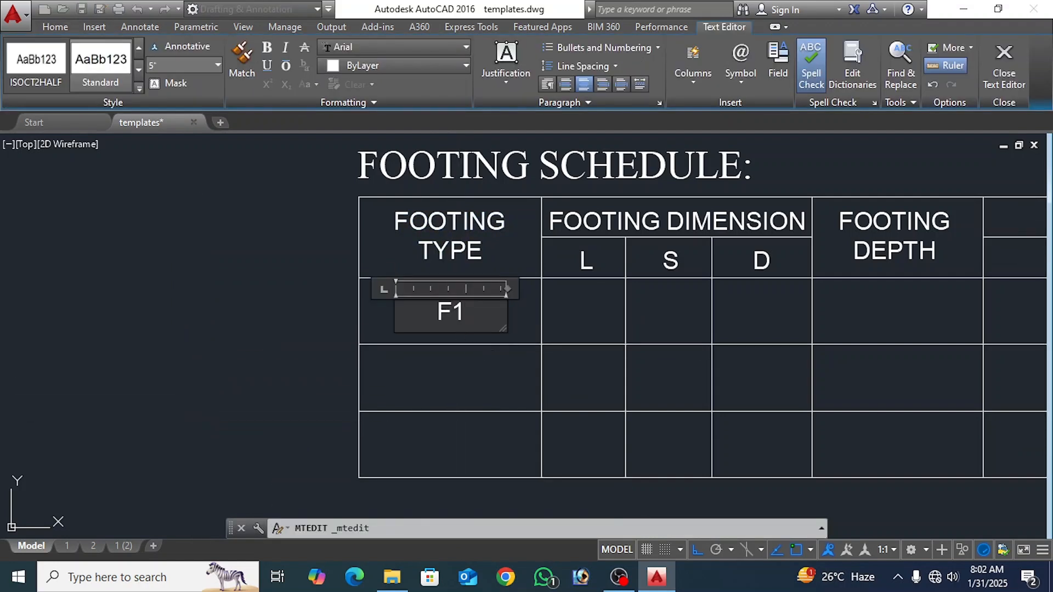
{"action": "left_click", "coordinate": [465, 342]}
Step: Copy the F1 text straight down into the second and third body rows of the FOOTING TYPE column
{"action": "left_click", "coordinate": [208, 224]}
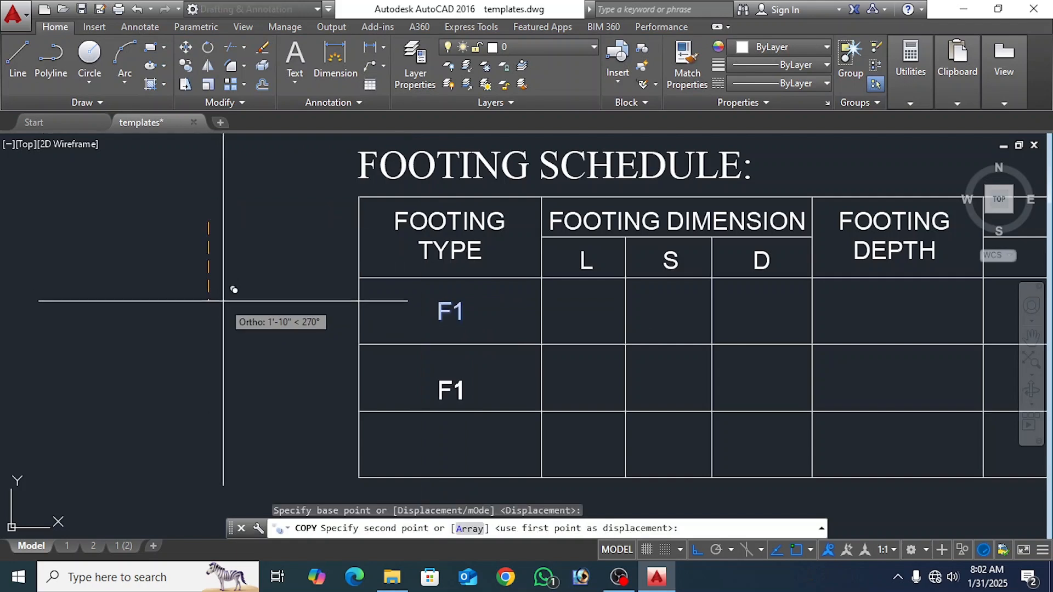
{"action": "left_click", "coordinate": [223, 290]}
{"action": "left_click", "coordinate": [229, 357]}
{"action": "key", "text": "Escape"}
Step: Change the second row's footing type text to "F2" and the third row's to "F3"
{"action": "scroll", "coordinate": [435, 372], "scroll_direction": "up", "scroll_amount": 2}
{"action": "left_click", "coordinate": [445, 377]}
{"action": "double_click", "coordinate": [445, 376]}
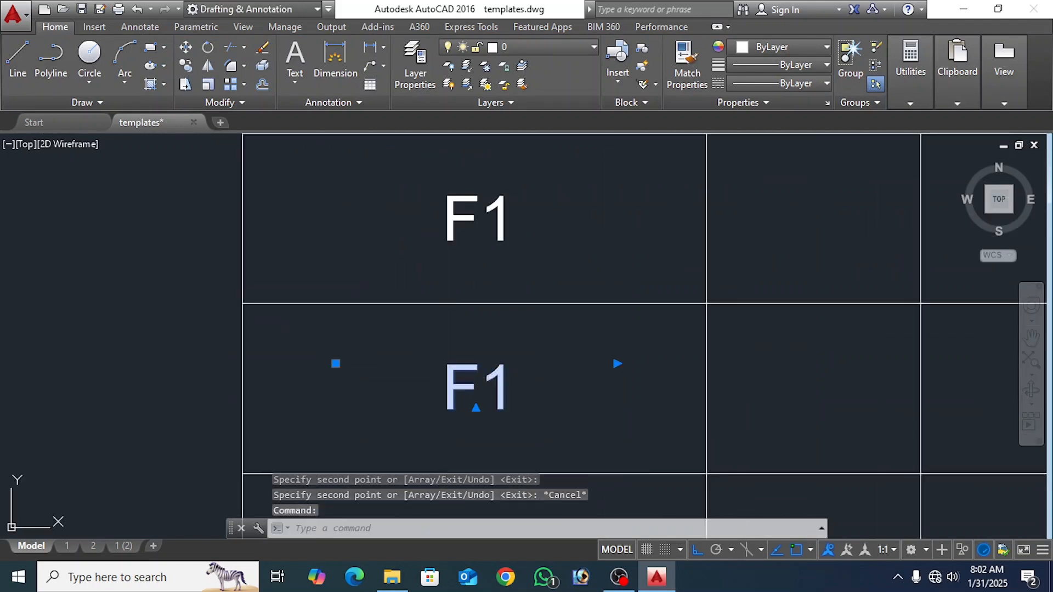
{"action": "scroll", "coordinate": [496, 350], "scroll_direction": "down", "scroll_amount": 2}
{"action": "left_click_drag", "start_coordinate": [512, 371], "coordinate": [495, 365]}
{"action": "left_click", "coordinate": [504, 398]}
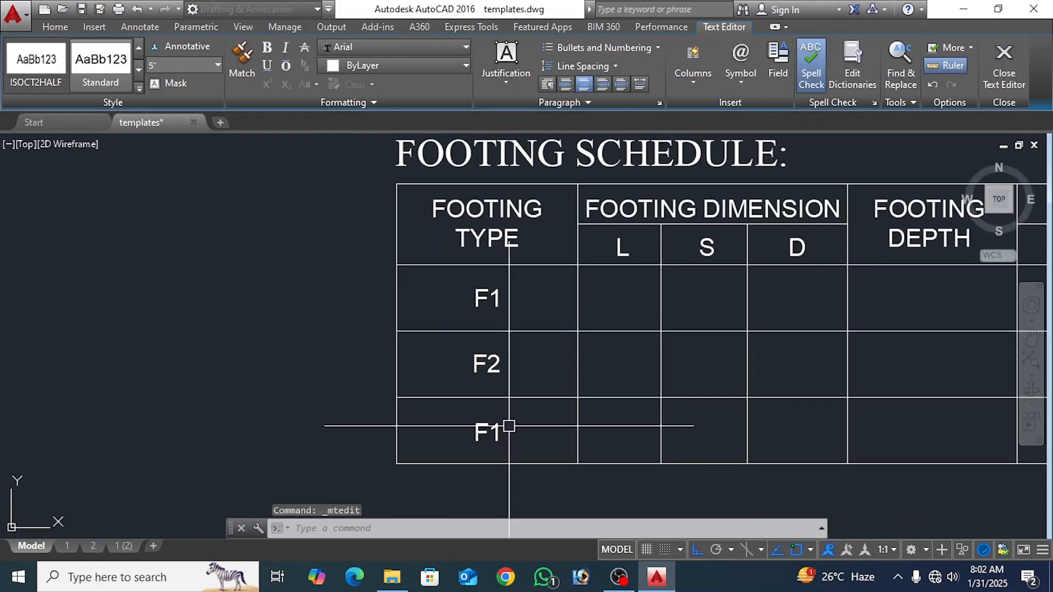
{"action": "double_click", "coordinate": [500, 430]}
{"action": "left_click_drag", "start_coordinate": [505, 434], "coordinate": [496, 434]}
{"action": "type", "text": "3"}
{"action": "left_click", "coordinate": [528, 382]}
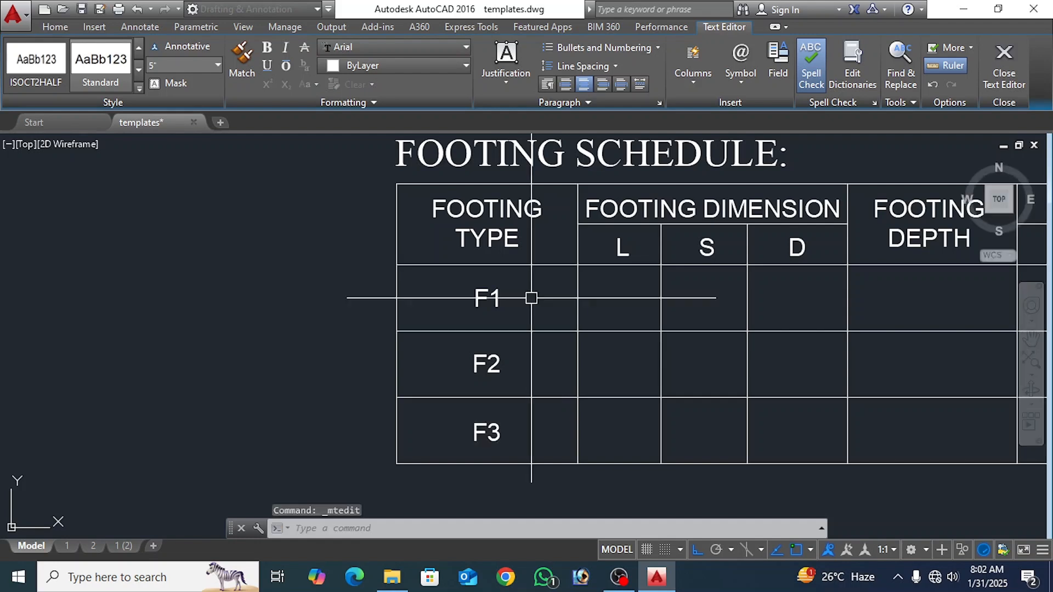
Step: Copy the F1, F2 and F3 texts together horizontally into the L, S and D columns
{"action": "scroll", "coordinate": [531, 298], "scroll_direction": "down", "scroll_amount": 2}
{"action": "middle_click_drag", "start_coordinate": [531, 299], "coordinate": [397, 301]}
{"action": "left_click", "coordinate": [378, 301]}
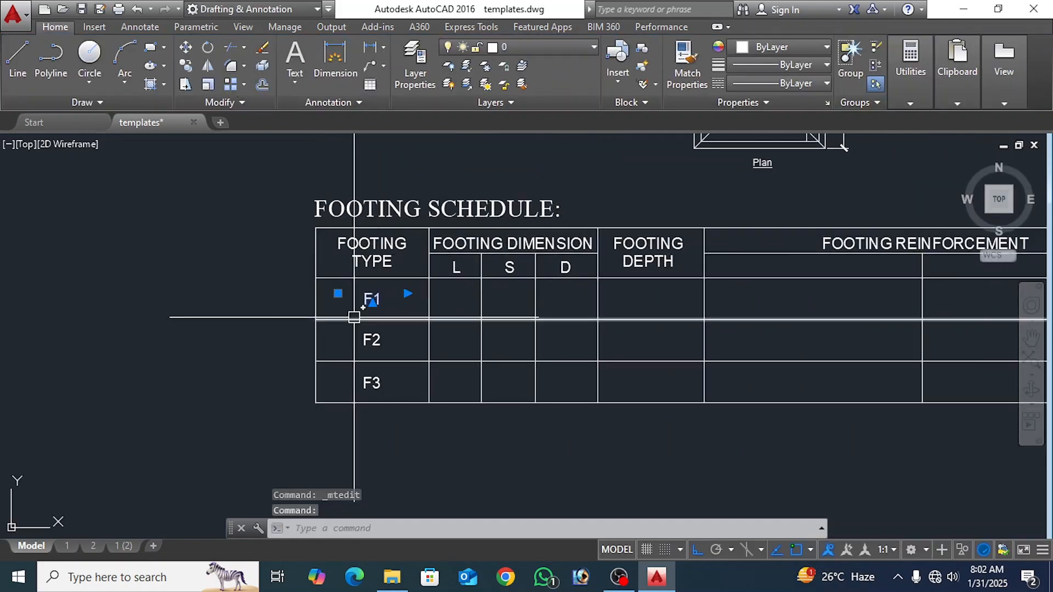
{"action": "left_click", "coordinate": [373, 339]}
{"action": "left_click", "coordinate": [375, 380]}
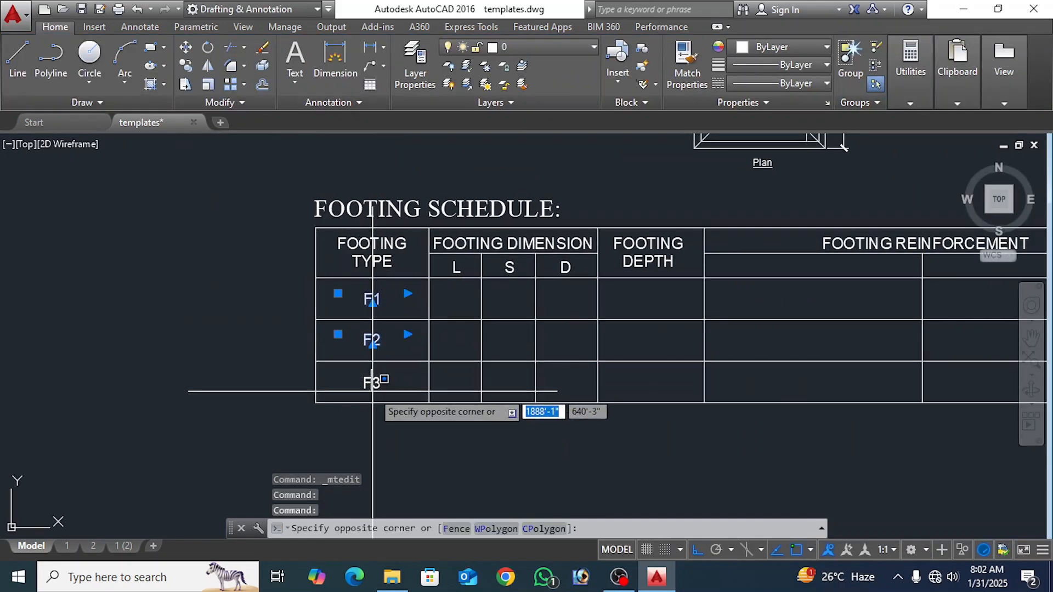
{"action": "left_click", "coordinate": [366, 383]}
{"action": "left_click", "coordinate": [185, 66]}
{"action": "left_click", "coordinate": [583, 437]}
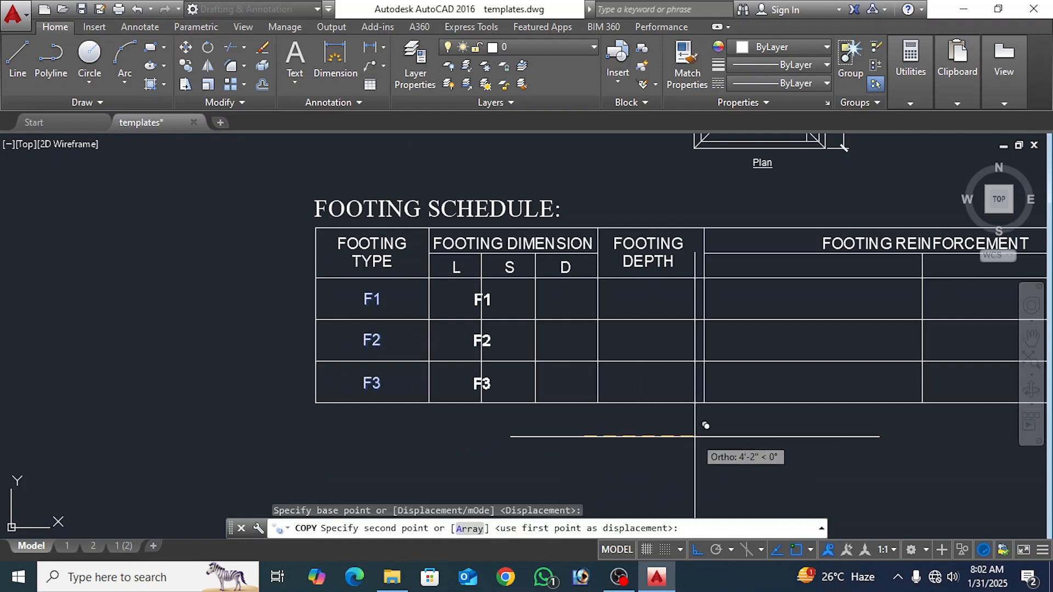
{"action": "left_click", "coordinate": [669, 433]}
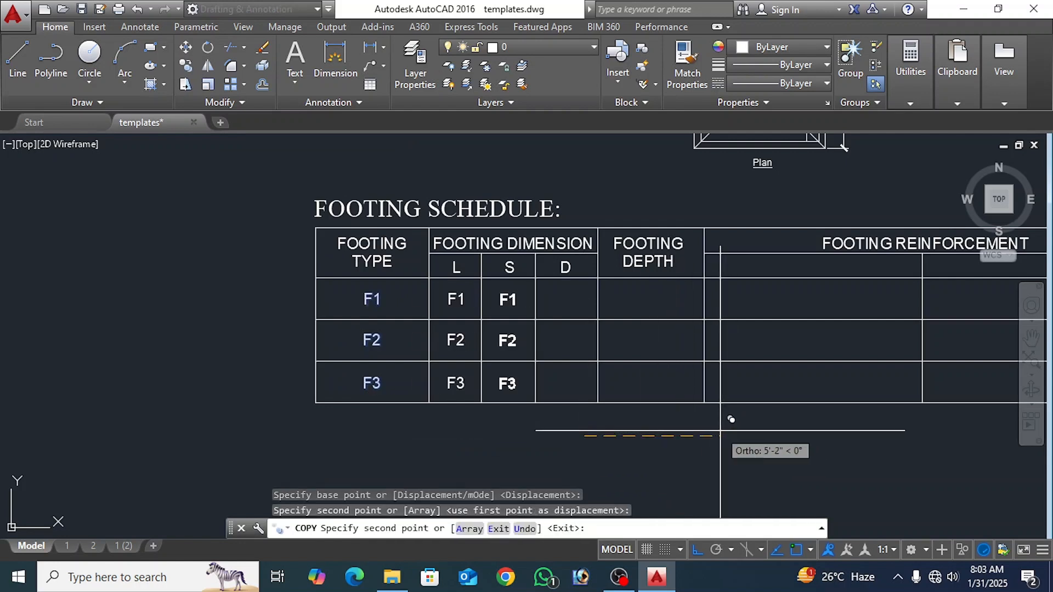
{"action": "left_click", "coordinate": [720, 431]}
{"action": "left_click", "coordinate": [786, 430]}
{"action": "key", "text": "Escape"}
Step: Fill in the F1 row's footing dimensions with L 5', S 5' and D 18"
{"action": "scroll", "coordinate": [483, 300], "scroll_direction": "up", "scroll_amount": 2}
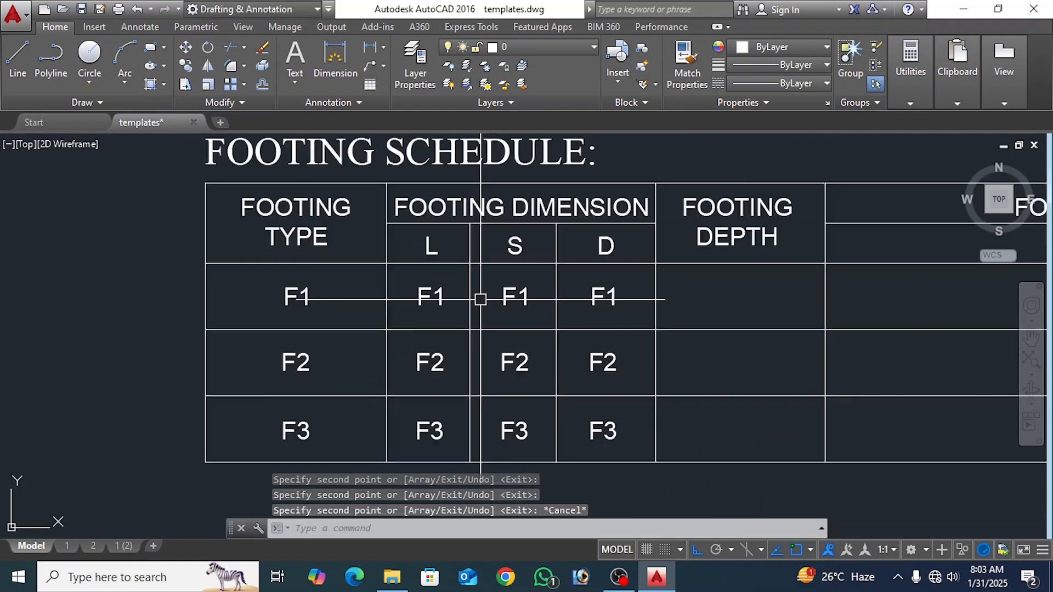
{"action": "middle_click_drag", "start_coordinate": [481, 299], "coordinate": [459, 265]}
{"action": "double_click", "coordinate": [446, 258]}
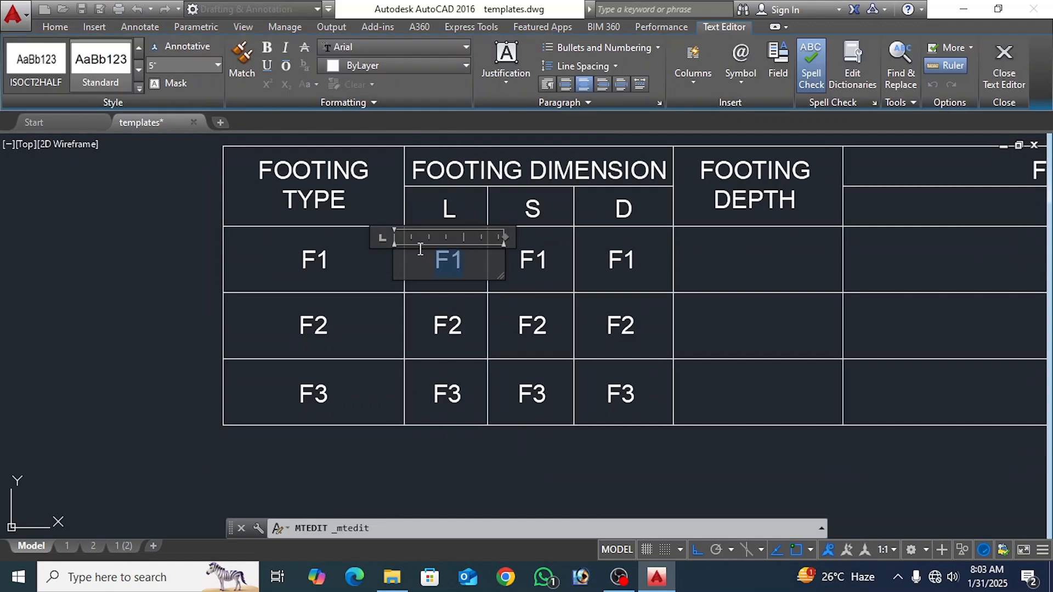
{"action": "type", "text": "5'"}
{"action": "left_click", "coordinate": [528, 257]}
{"action": "double_click", "coordinate": [528, 256]}
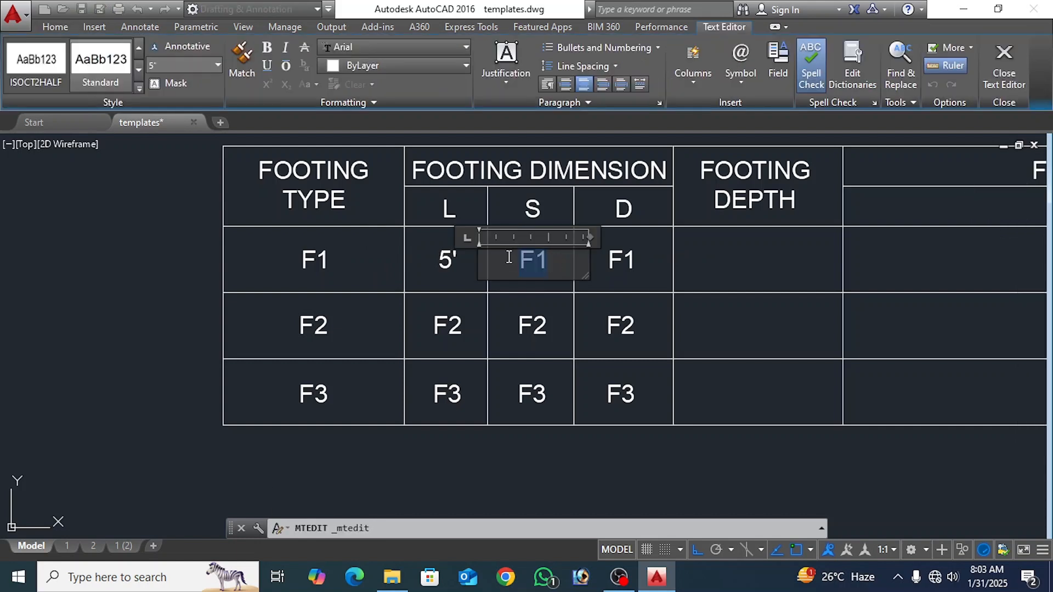
{"action": "type", "text": "5'"}
{"action": "left_click", "coordinate": [606, 307]}
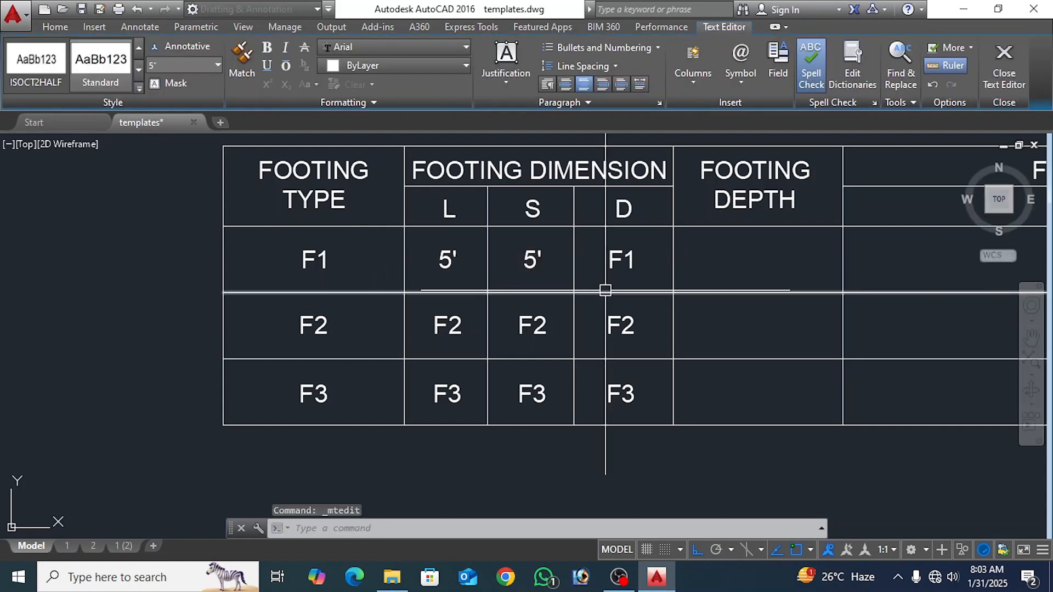
{"action": "left_click", "coordinate": [607, 289]}
{"action": "double_click", "coordinate": [606, 285]}
{"action": "type", "text": "18\""}
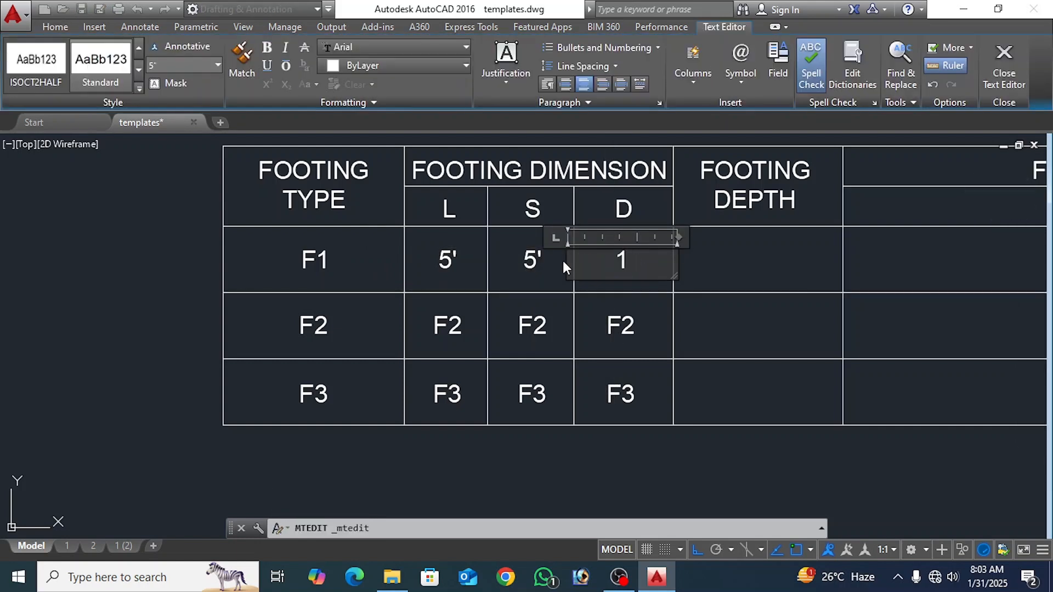
{"action": "left_click", "coordinate": [571, 324]}
Step: Fill in the F2 row's footing dimensions with L 5'5", S 5'5" and D 20"
{"action": "left_click", "coordinate": [446, 325]}
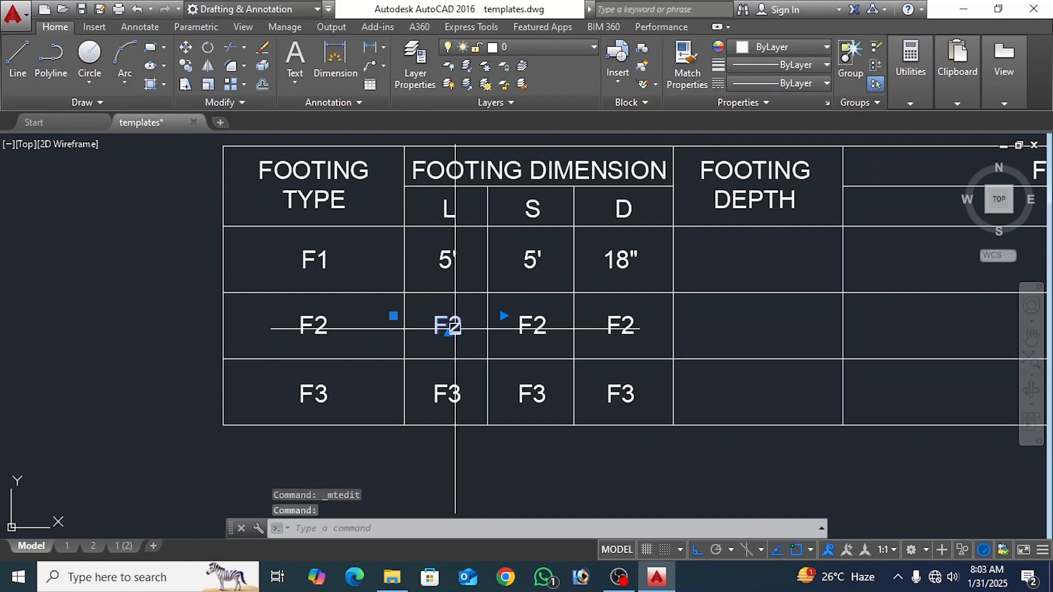
{"action": "double_click", "coordinate": [473, 327]}
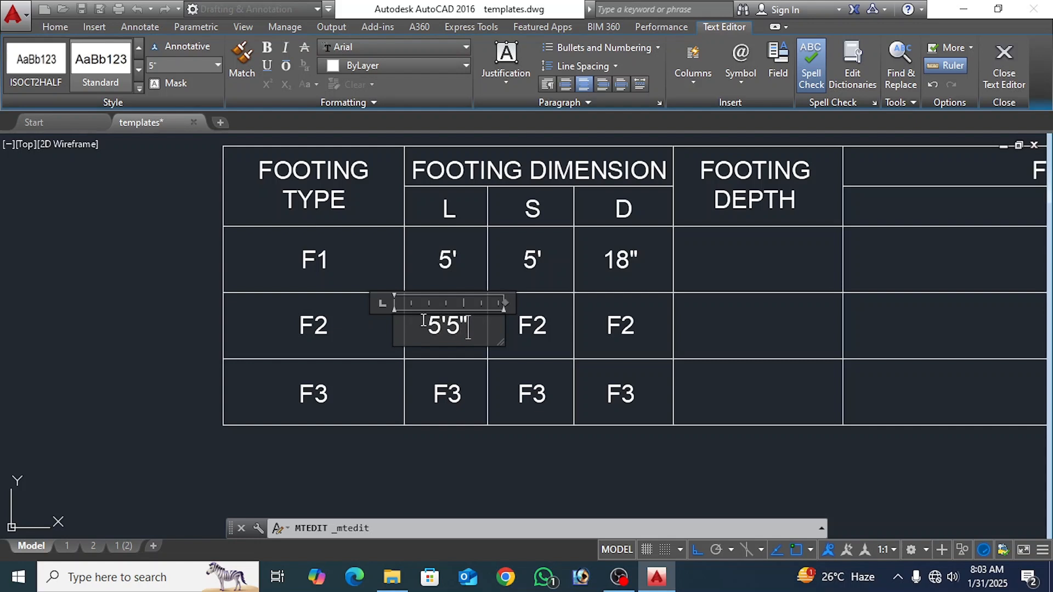
{"action": "left_click", "coordinate": [531, 321]}
{"action": "left_click", "coordinate": [531, 321]}
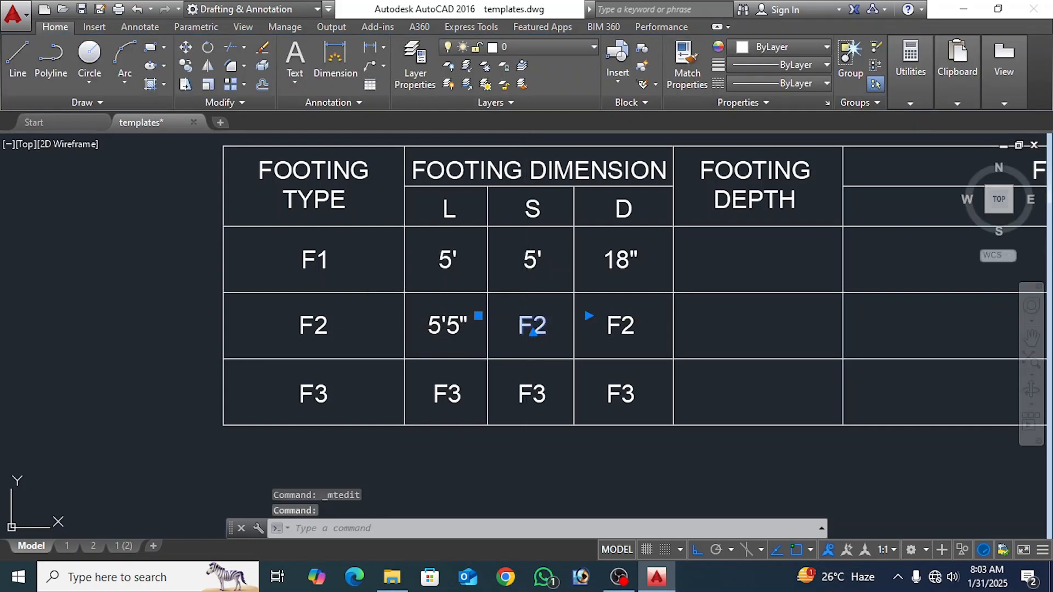
{"action": "double_click", "coordinate": [531, 324]}
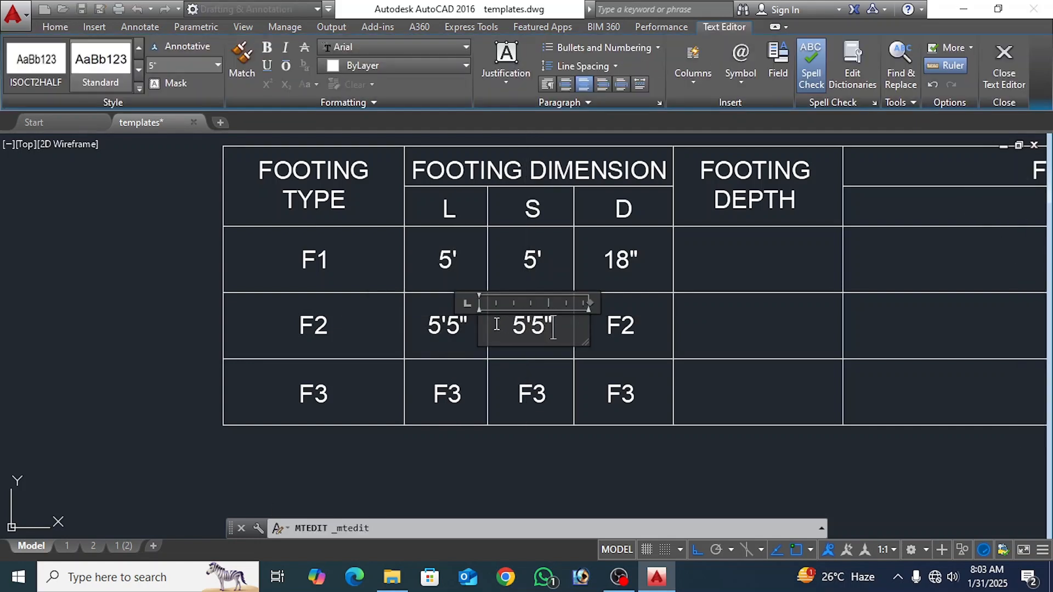
{"action": "left_click", "coordinate": [615, 334]}
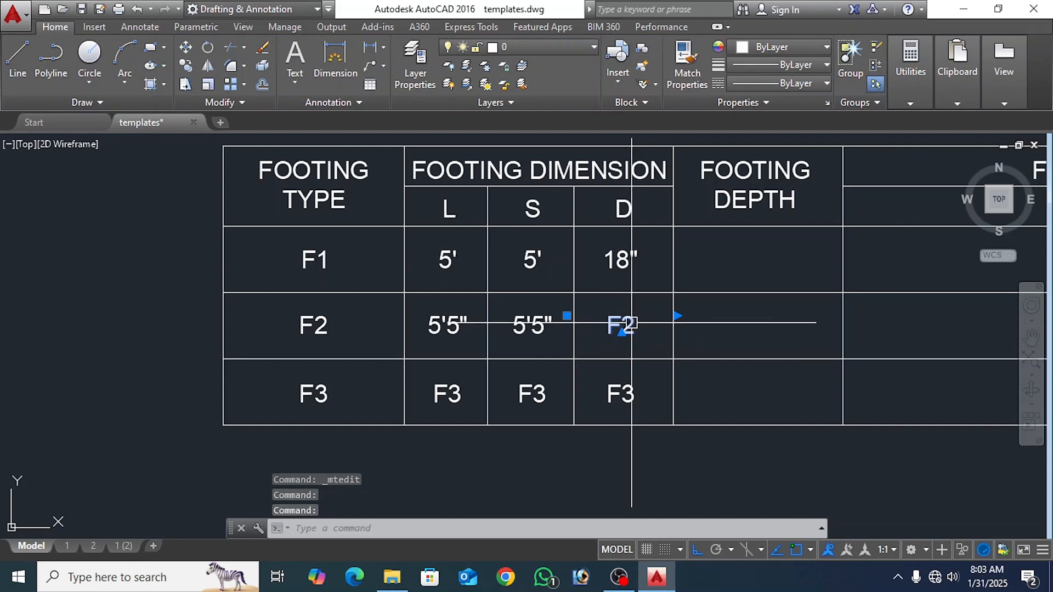
{"action": "double_click", "coordinate": [644, 325]}
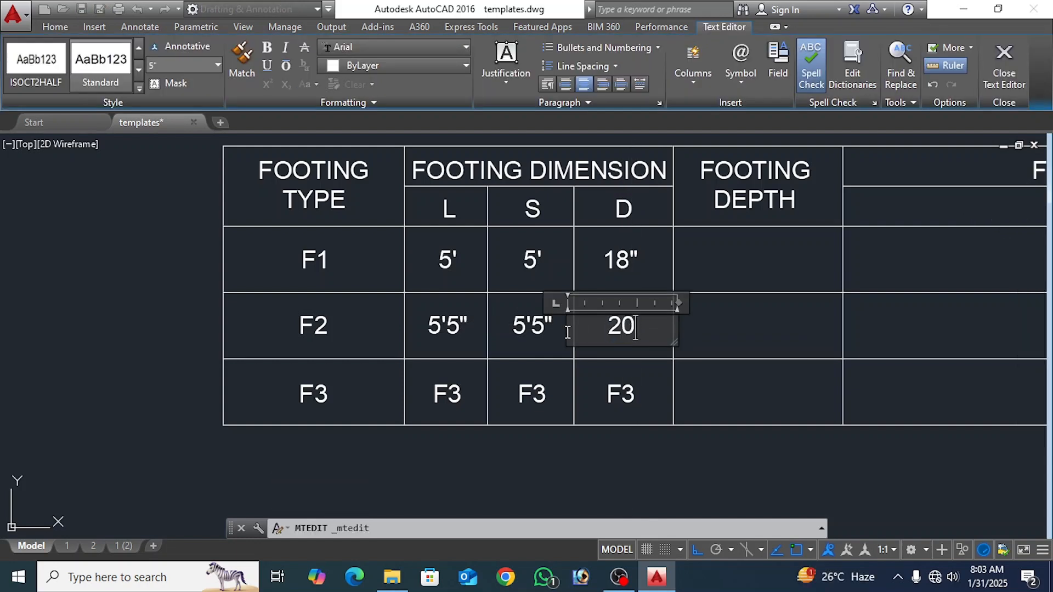
{"action": "left_click", "coordinate": [520, 435]}
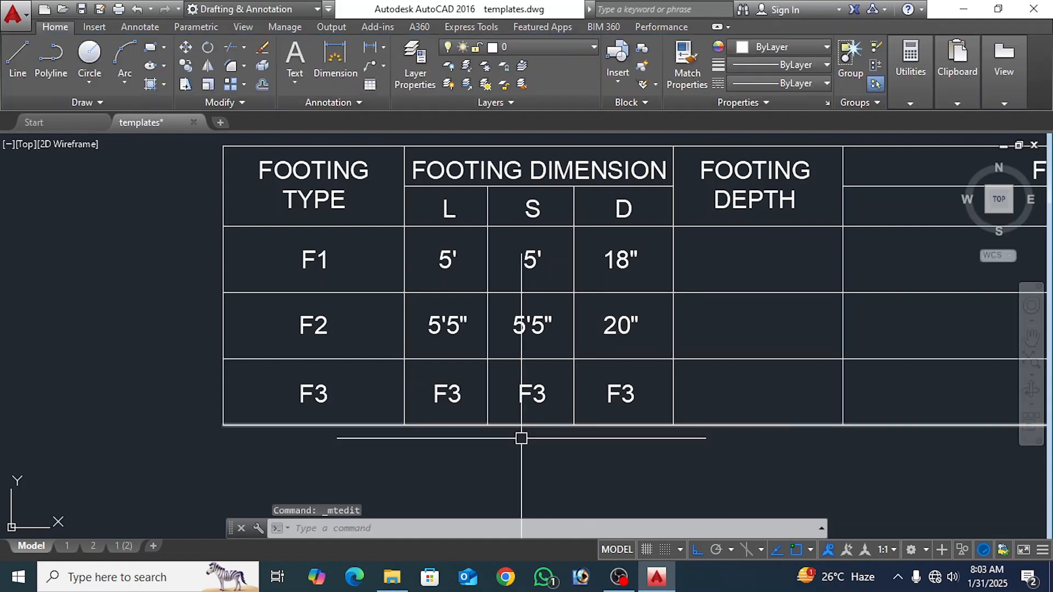
Step: Fill in the F3 row's footing dimensions with L 6', S 6' and D 24"
{"action": "double_click", "coordinate": [446, 395]}
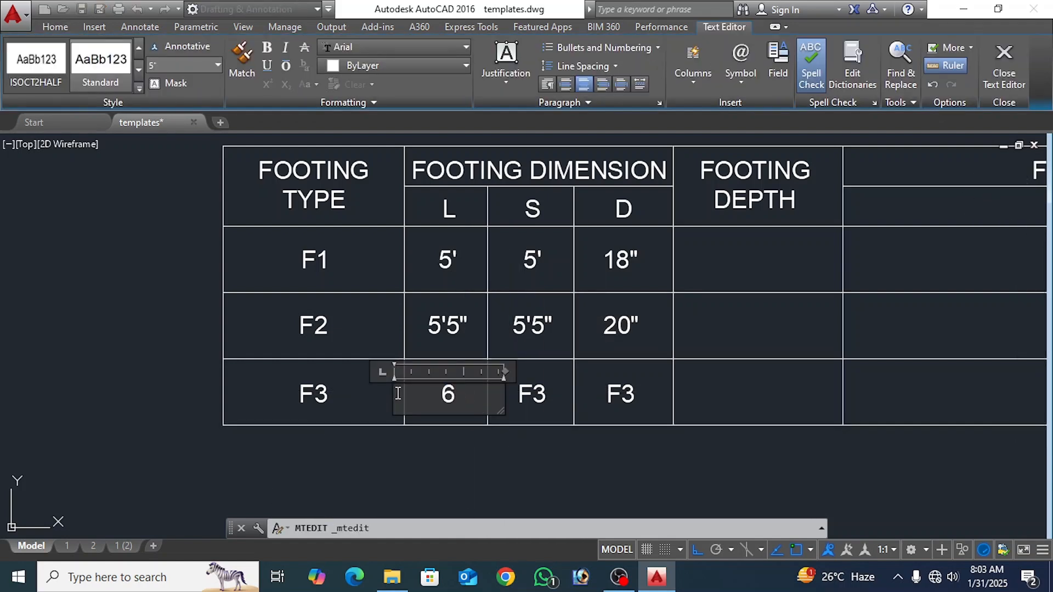
{"action": "left_click", "coordinate": [521, 399]}
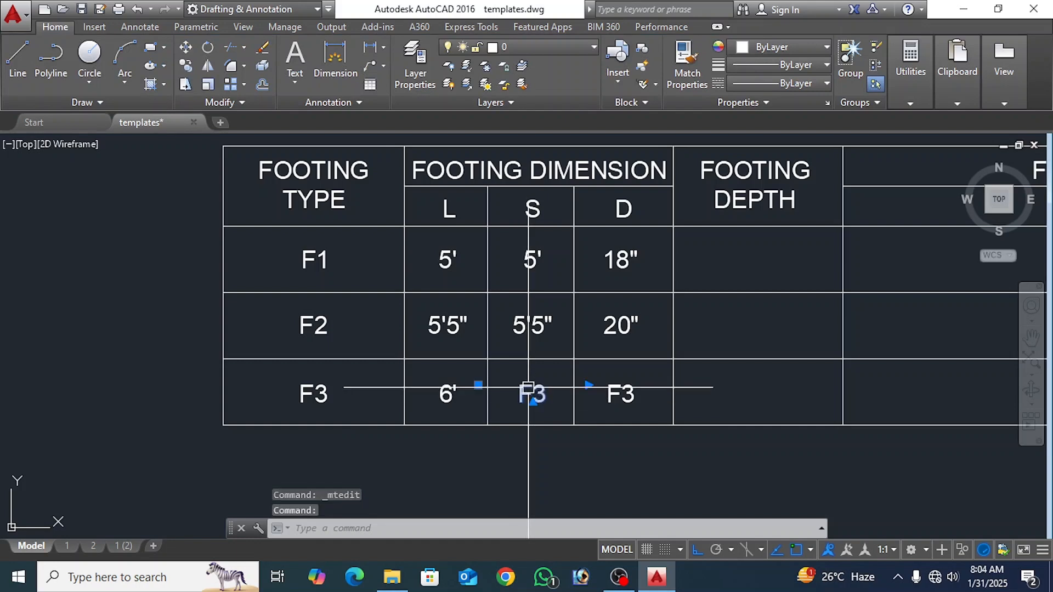
{"action": "double_click", "coordinate": [543, 394]}
{"action": "left_click_drag", "start_coordinate": [547, 395], "coordinate": [485, 395]}
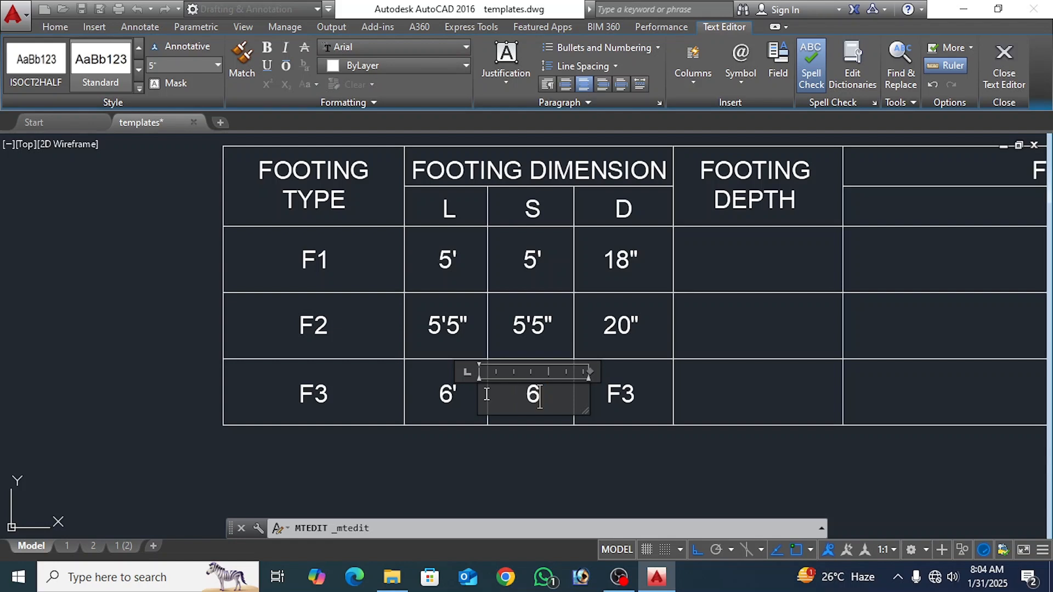
{"action": "left_click", "coordinate": [626, 401]}
{"action": "double_click", "coordinate": [627, 401]}
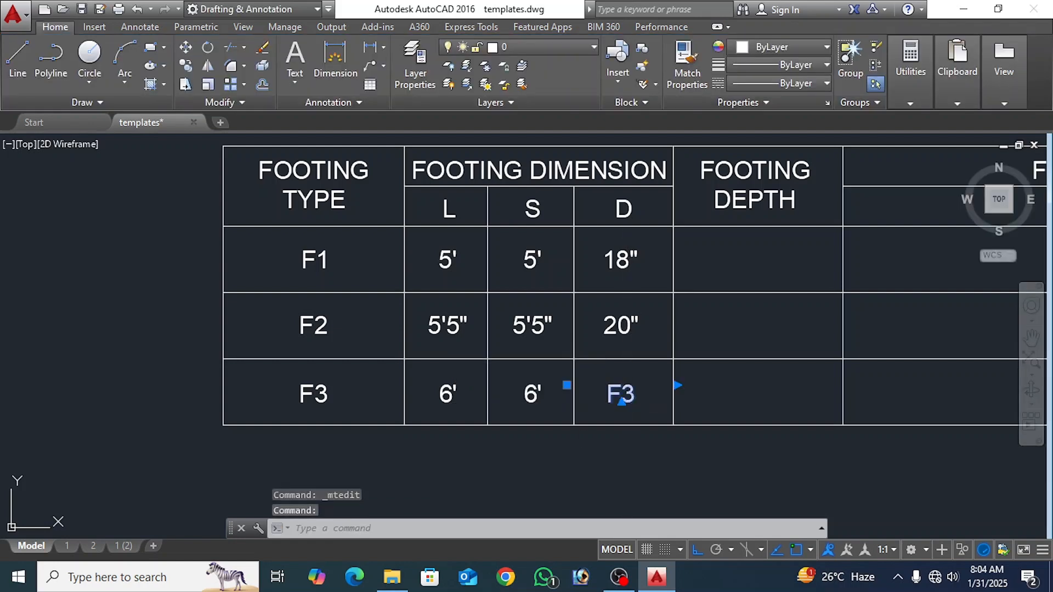
{"action": "left_click_drag", "start_coordinate": [641, 397], "coordinate": [628, 396]}
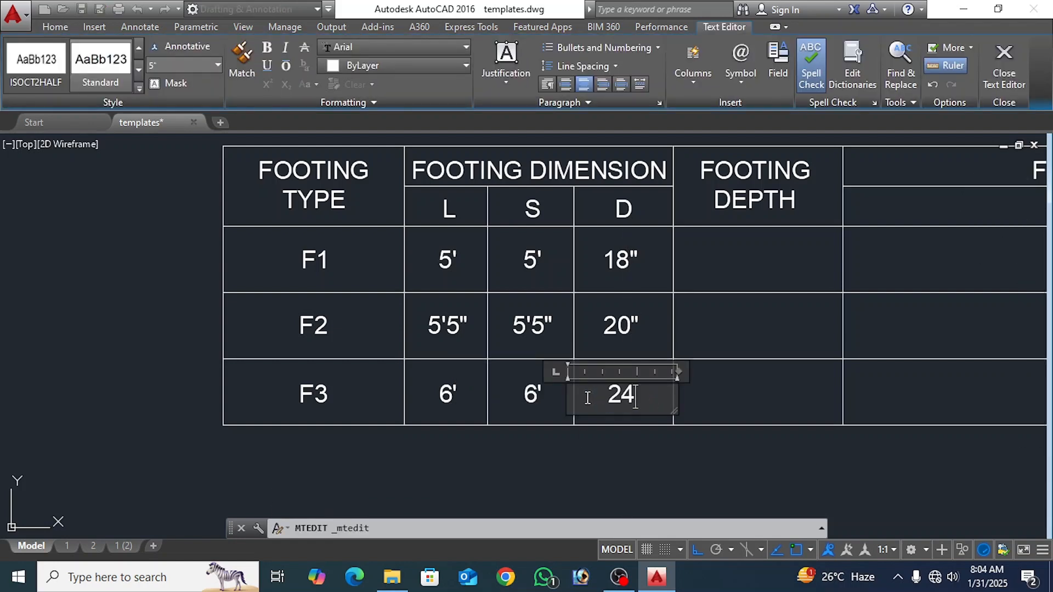
{"action": "left_click", "coordinate": [651, 488]}
Step: Copy the three D column values horizontally into the middle of the FOOTING DEPTH column
{"action": "middle_click_drag", "start_coordinate": [670, 449], "coordinate": [529, 346]}
{"action": "left_click", "coordinate": [447, 235]}
{"action": "left_click", "coordinate": [490, 305]}
{"action": "left_click", "coordinate": [490, 375]}
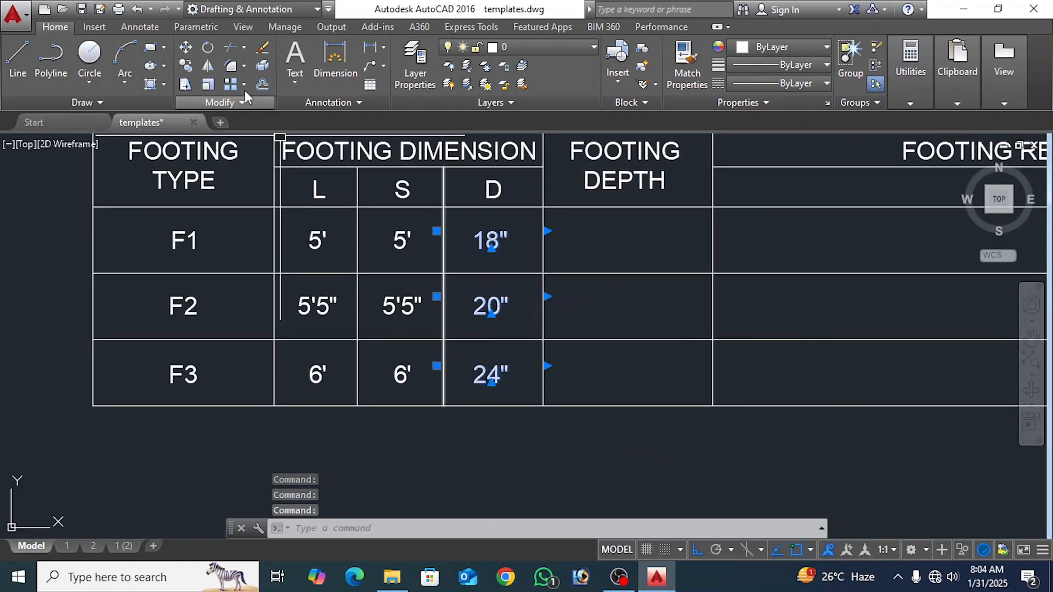
{"action": "left_click", "coordinate": [186, 66]}
{"action": "left_click", "coordinate": [711, 441]}
{"action": "left_click", "coordinate": [847, 439]}
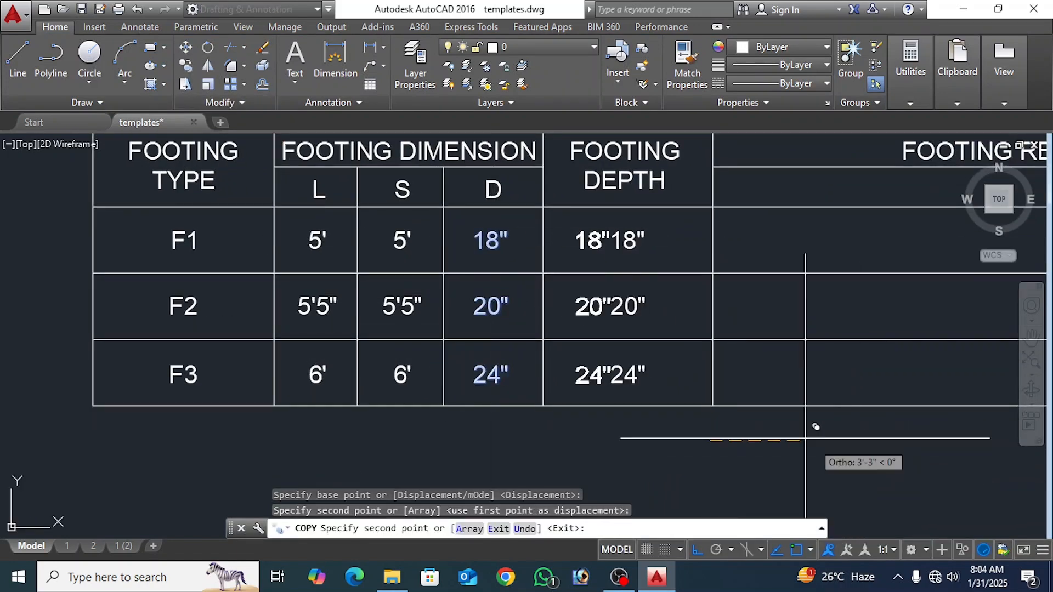
{"action": "key", "text": "Escape"}
{"action": "double_click", "coordinate": [652, 246]}
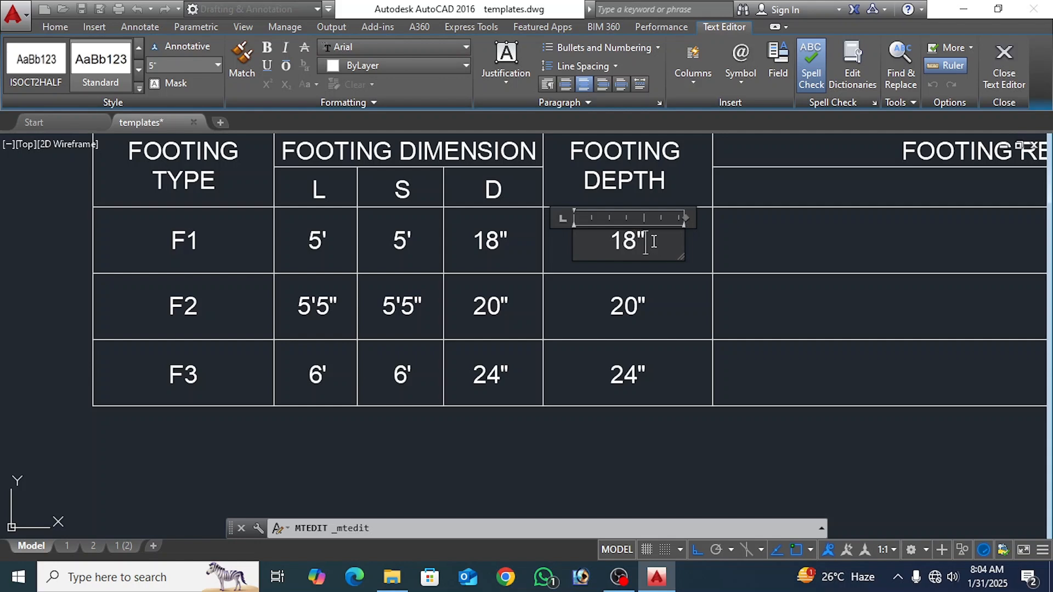
{"action": "left_click_drag", "start_coordinate": [649, 244], "coordinate": [596, 240]}
{"action": "left_click", "coordinate": [674, 263]}
Step: Widen the FOOTING DEPTH header's text box and change its wording to "FOUNDATION DEPTH"
{"action": "middle_click_drag", "start_coordinate": [675, 263], "coordinate": [661, 337]}
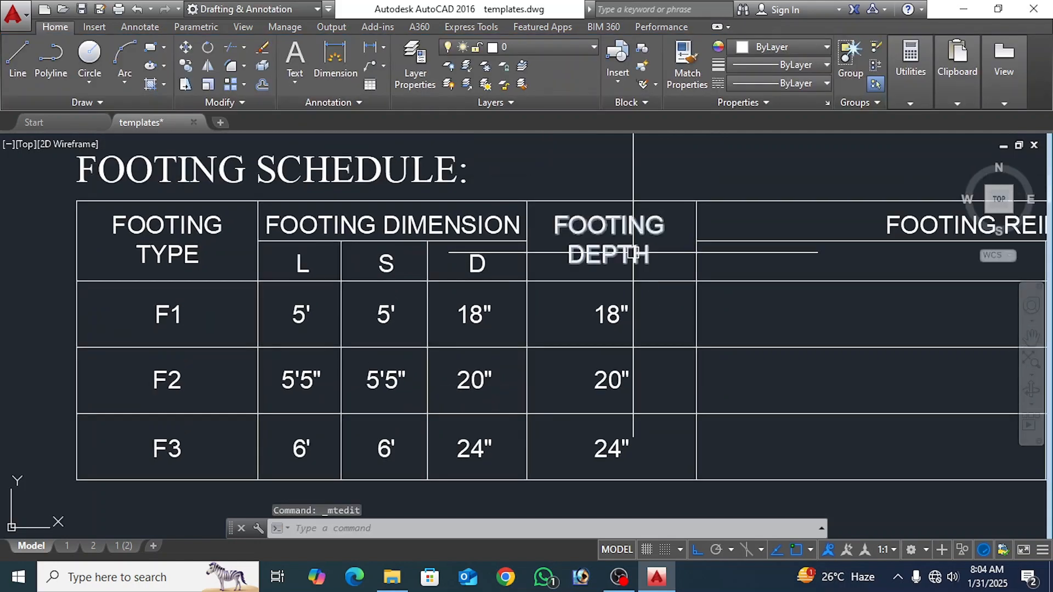
{"action": "double_click", "coordinate": [667, 219]}
{"action": "left_click_drag", "start_coordinate": [665, 204], "coordinate": [713, 205]}
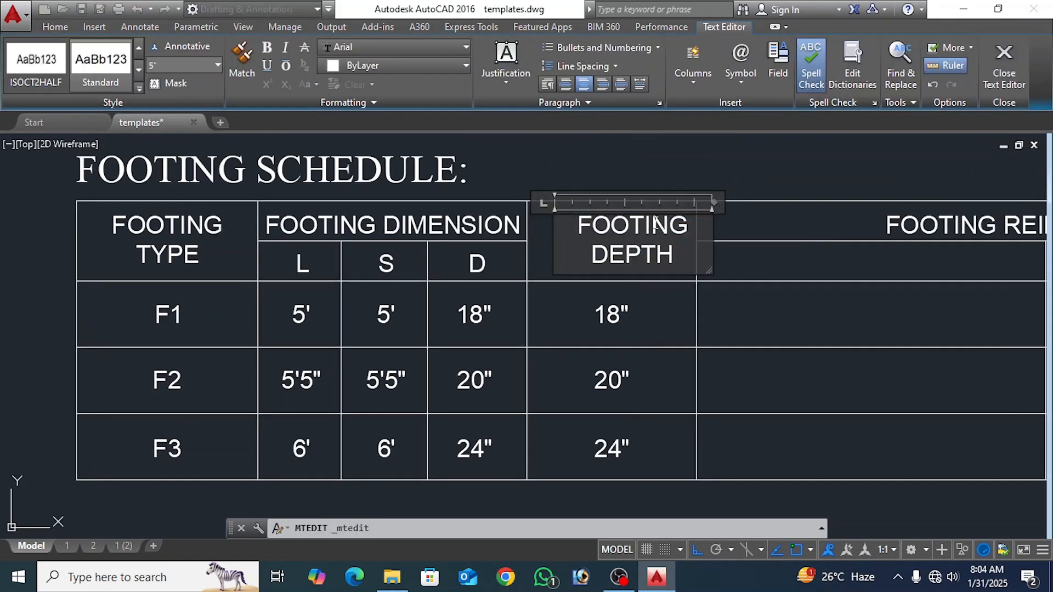
{"action": "type", "text": "FOUN"}
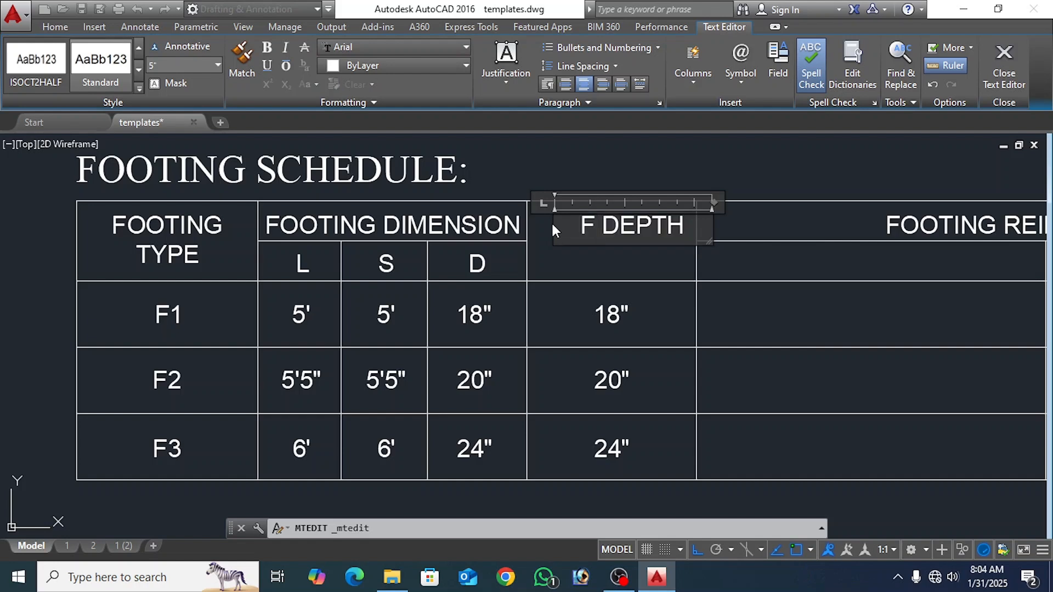
{"action": "type", "text": "DATION"}
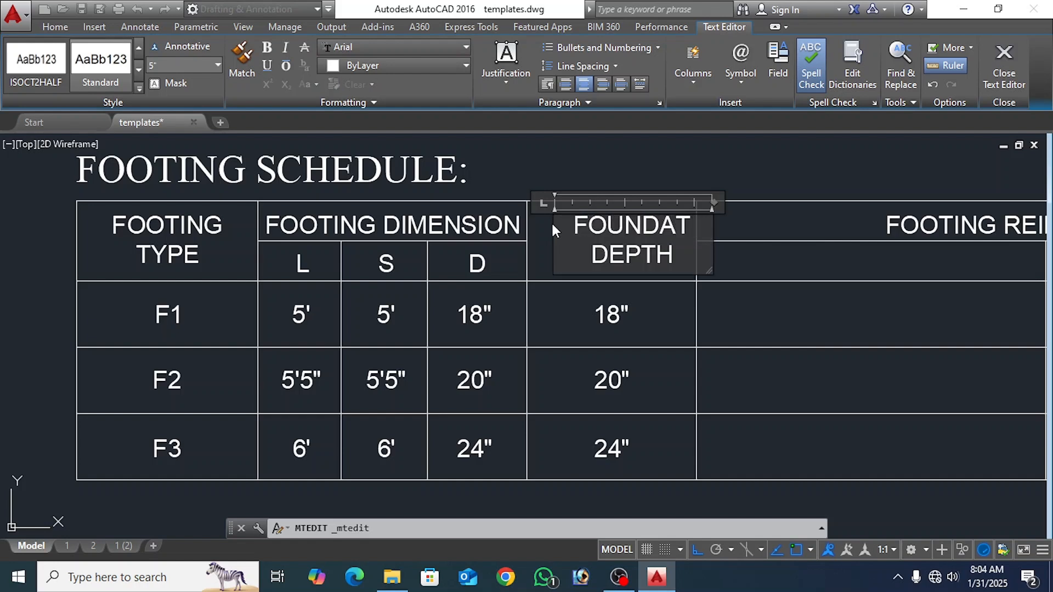
{"action": "left_click", "coordinate": [682, 157]}
Step: Finish editing the FOUNDATION DEPTH header and move it horizontally so it sits centred within its own column
{"action": "left_click", "coordinate": [639, 243]}
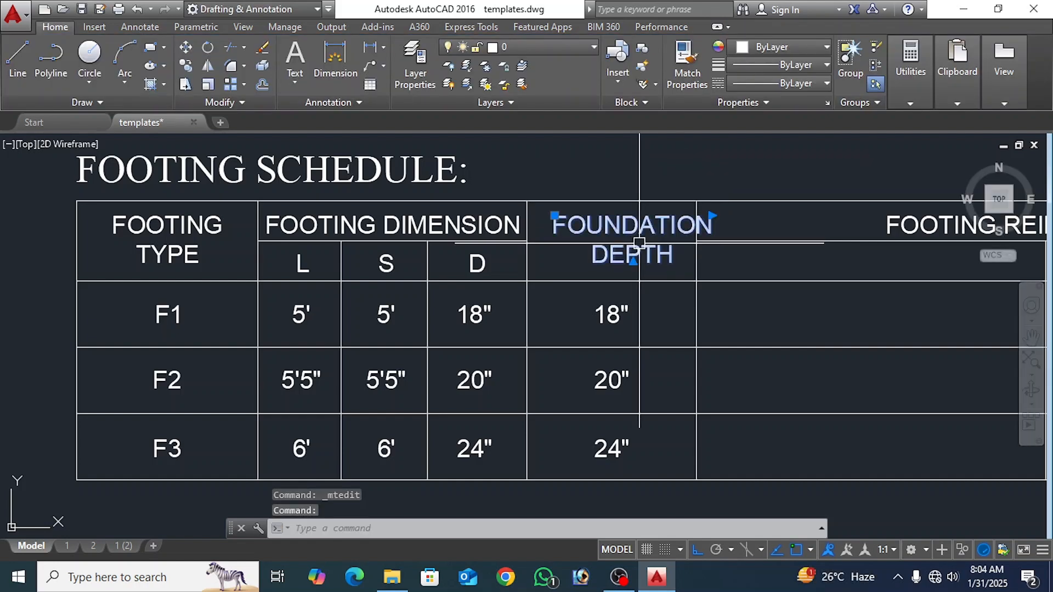
{"action": "type", "text": "m"}
{"action": "key", "text": "space"}
{"action": "left_click", "coordinate": [696, 160]}
{"action": "left_click", "coordinate": [681, 176]}
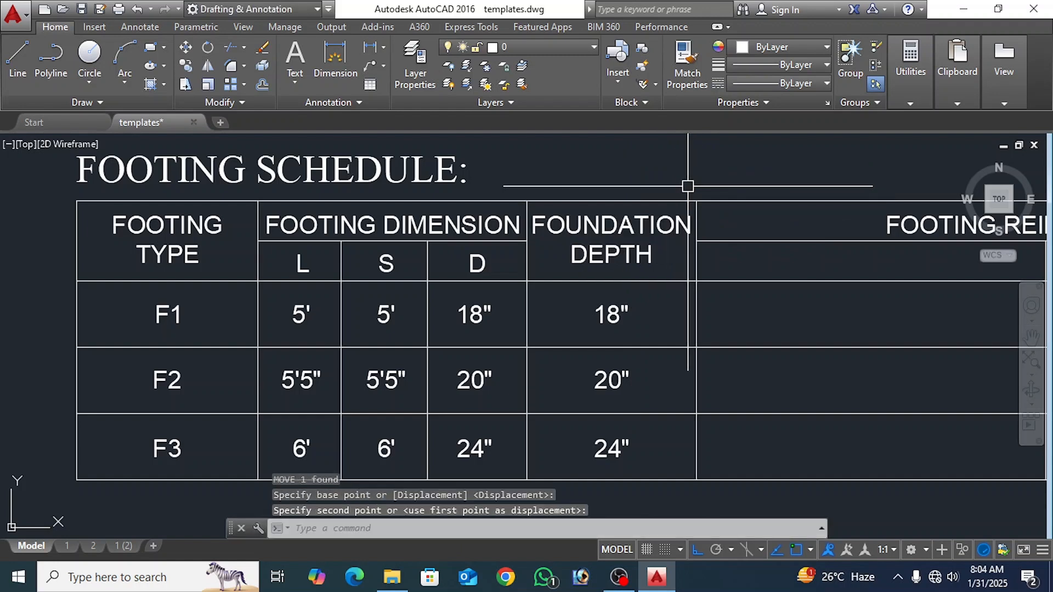
Step: Change the F1 row's foundation depth to 5' and delete the foundation depth values of rows F2 and F3
{"action": "double_click", "coordinate": [630, 313]}
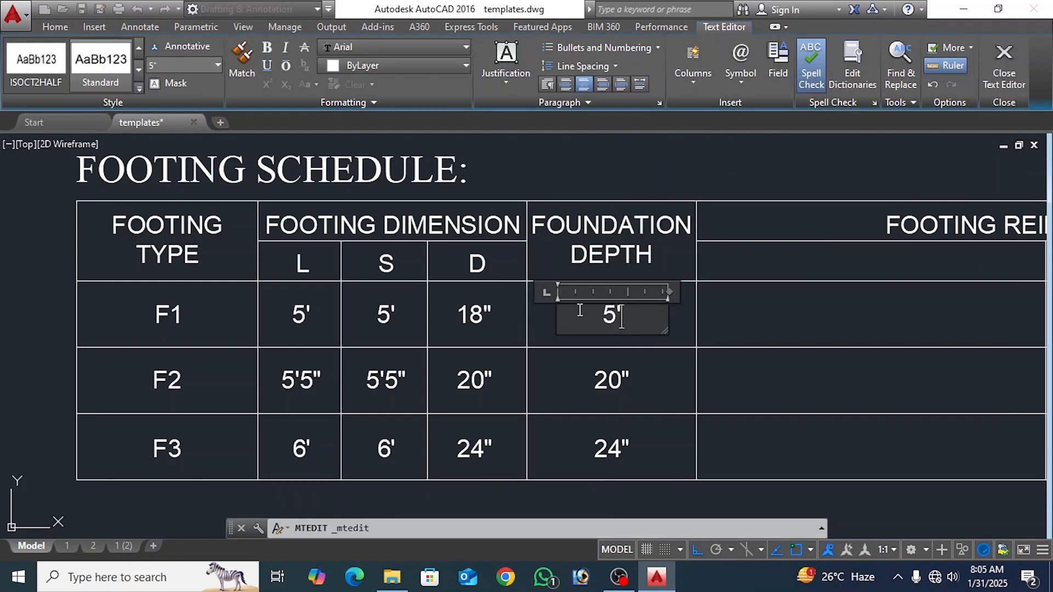
{"action": "left_click", "coordinate": [661, 377]}
{"action": "left_click", "coordinate": [676, 401]}
{"action": "left_click", "coordinate": [609, 380]}
{"action": "left_click", "coordinate": [621, 441]}
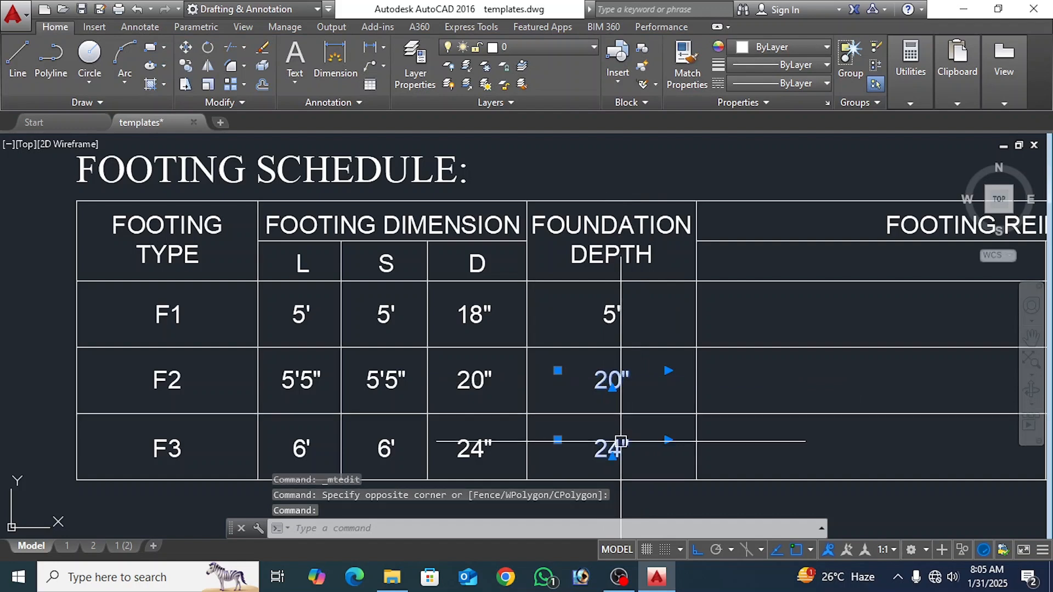
{"action": "key", "text": "Delete"}
Step: Copy the F1 row's 5' foundation depth straight down into the F2 and F3 rows
{"action": "left_click", "coordinate": [611, 314]}
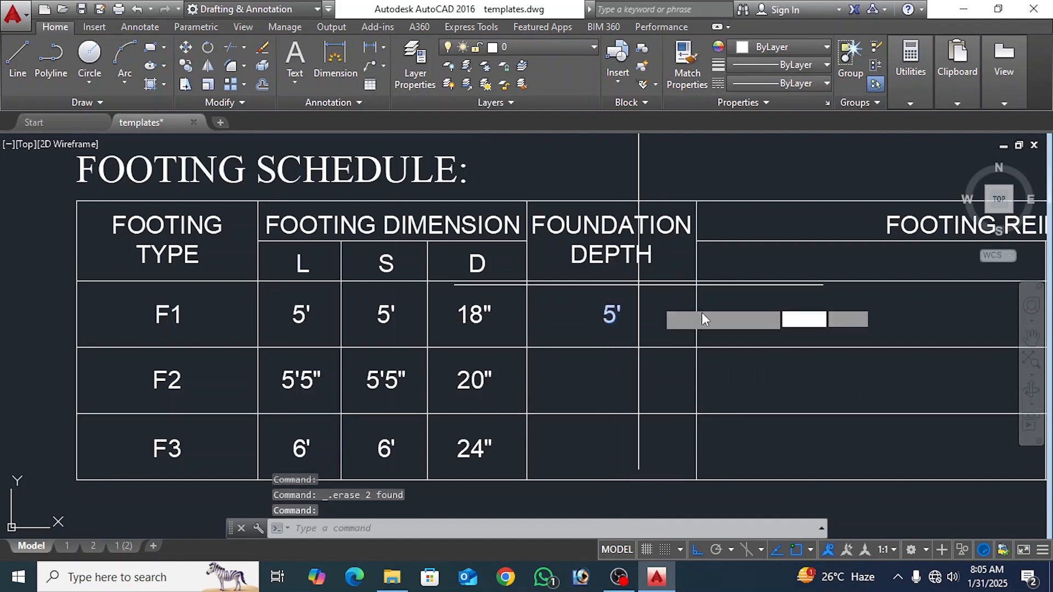
{"action": "type", "text": "co"}
{"action": "key", "text": "Return"}
{"action": "left_click", "coordinate": [784, 314]}
{"action": "left_click", "coordinate": [784, 381]}
{"action": "left_click", "coordinate": [787, 447]}
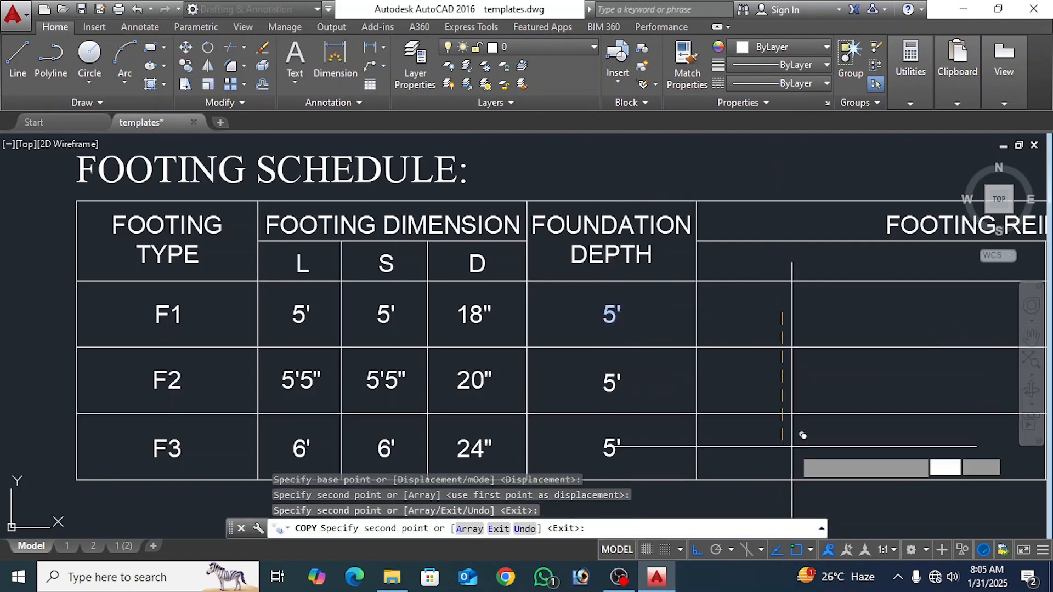
{"action": "key", "text": "Escape"}
{"action": "scroll", "coordinate": [444, 357], "scroll_direction": "down", "scroll_amount": 3}
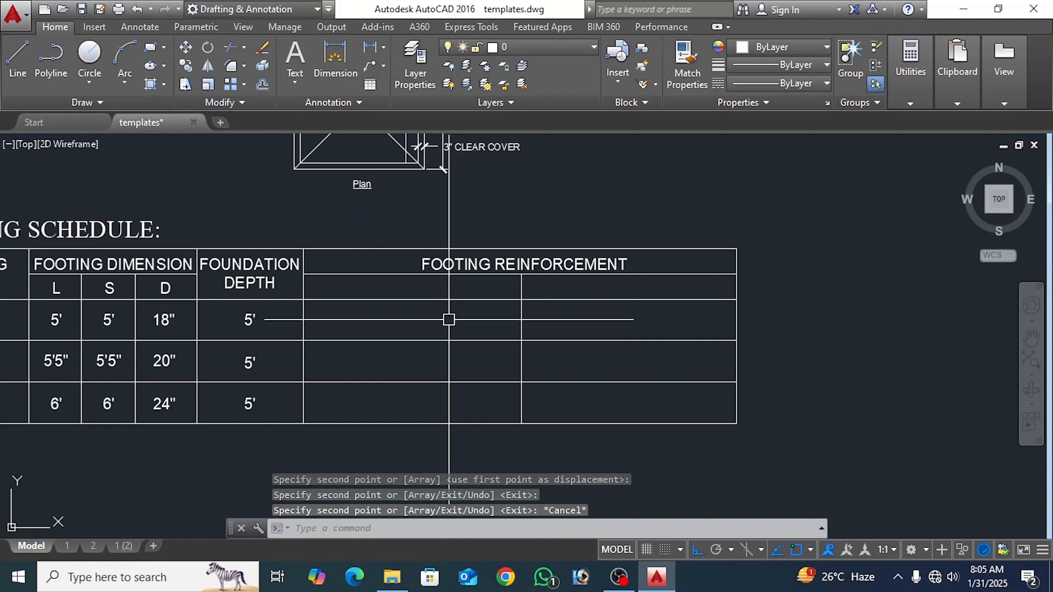
{"action": "left_click", "coordinate": [483, 262]}
{"action": "key", "text": "ctrl+c"}
{"action": "key", "text": "ctrl+v"}
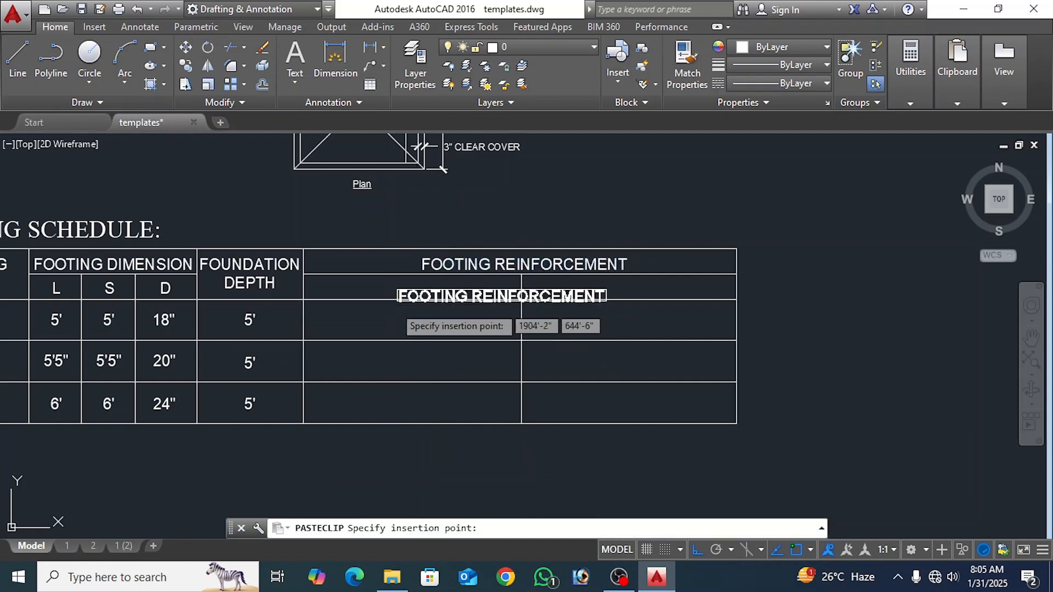
{"action": "key", "text": "Escape"}
{"action": "key", "text": "Escape"}
Step: Copy the L and S sub-headers horizontally so that L sits in the middle of the first FOOTING REINFORCEMENT sub-column
{"action": "left_click", "coordinate": [111, 288]}
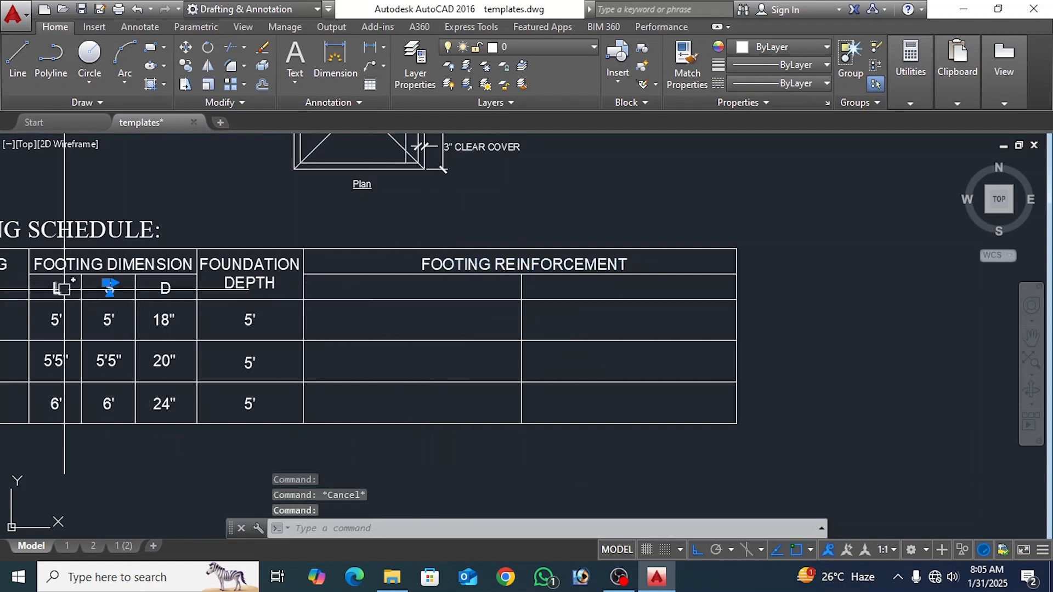
{"action": "left_click", "coordinate": [58, 288]}
{"action": "left_click", "coordinate": [185, 66]}
{"action": "left_click", "coordinate": [114, 275]}
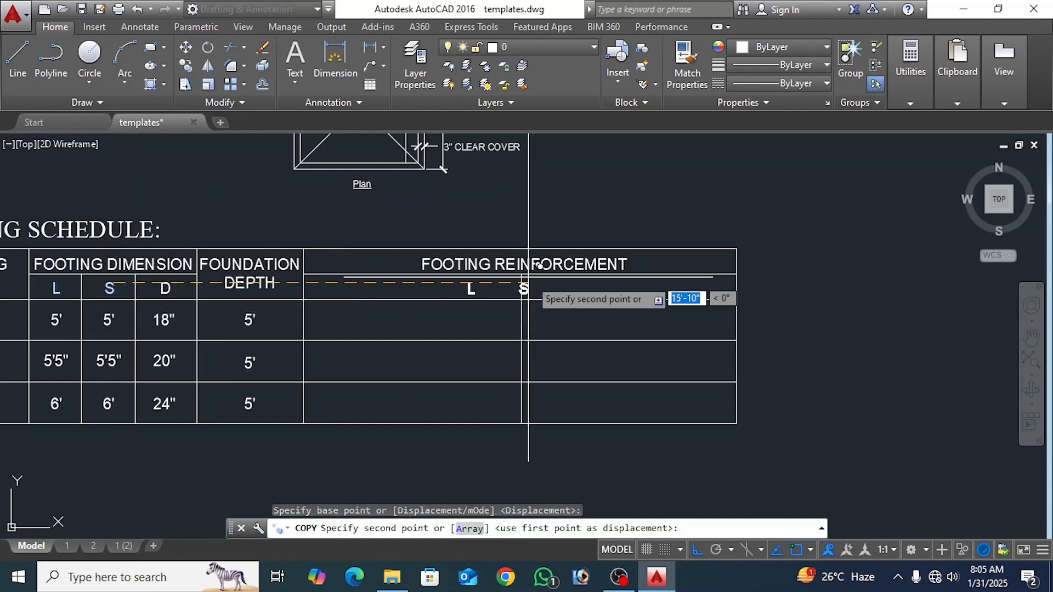
{"action": "scroll", "coordinate": [466, 283], "scroll_direction": "up", "scroll_amount": 3}
{"action": "scroll", "coordinate": [412, 272], "scroll_direction": "down", "scroll_amount": 2}
{"action": "left_click", "coordinate": [365, 281]}
{"action": "key", "text": "Escape"}
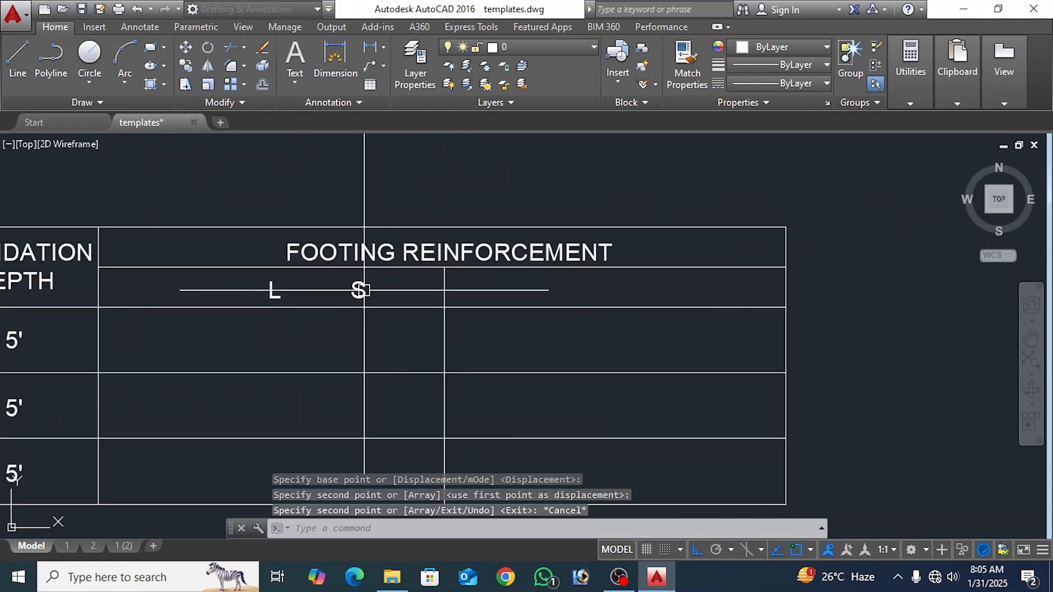
Step: Move the copied S sub-header horizontally to the middle of the second FOOTING REINFORCEMENT sub-column
{"action": "left_click", "coordinate": [360, 289]}
{"action": "type", "text": "m"}
{"action": "key", "text": "Return"}
{"action": "left_click", "coordinate": [453, 199]}
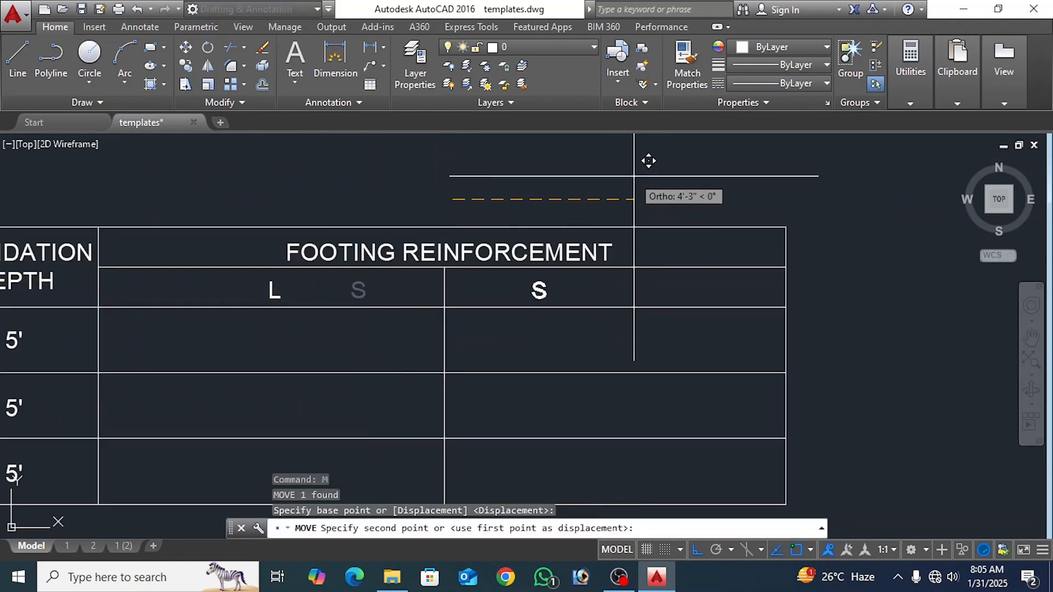
{"action": "left_click", "coordinate": [721, 164]}
Step: Copy the F1 row's 5' foundation depth text horizontally into the F1 cell of the L reinforcement column
{"action": "middle_click_drag", "start_coordinate": [318, 312], "coordinate": [348, 292]}
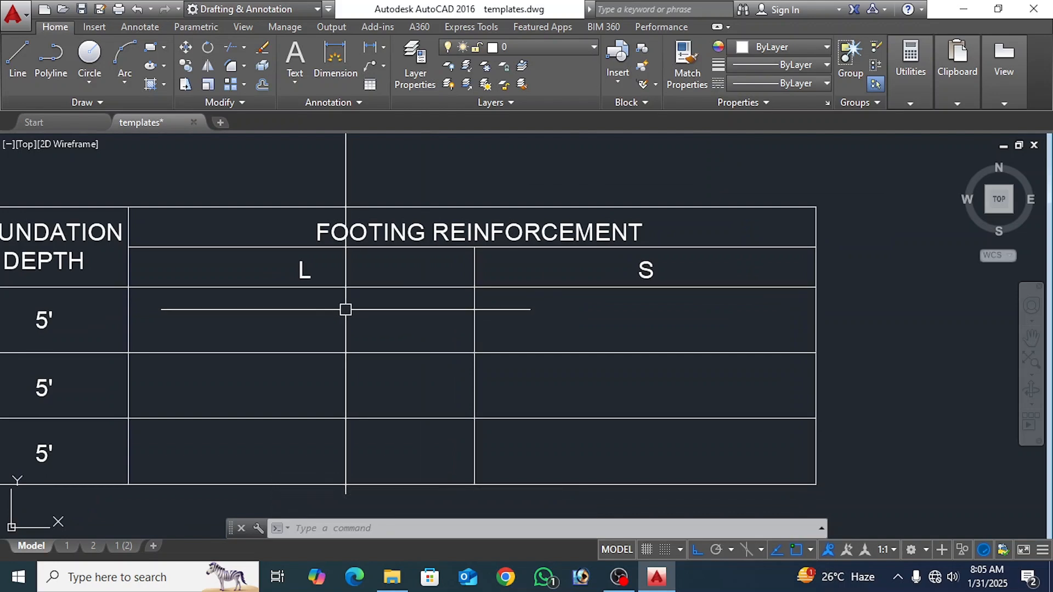
{"action": "scroll", "coordinate": [395, 285], "scroll_direction": "down", "scroll_amount": 2}
{"action": "left_click", "coordinate": [241, 269]}
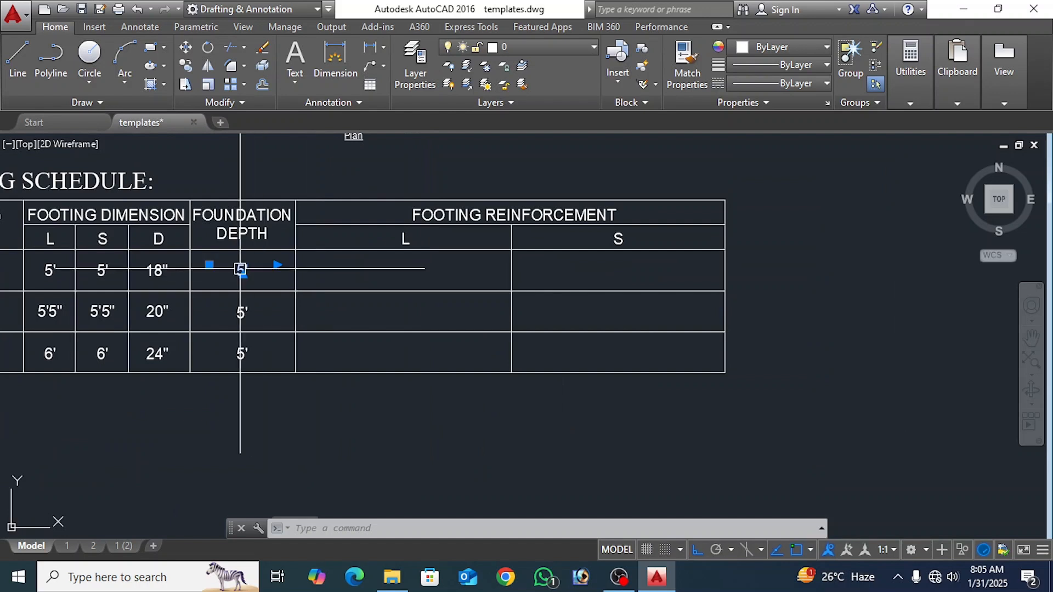
{"action": "key", "text": "c"}
{"action": "key", "text": "o"}
{"action": "key", "text": "Return"}
{"action": "left_click", "coordinate": [388, 452]}
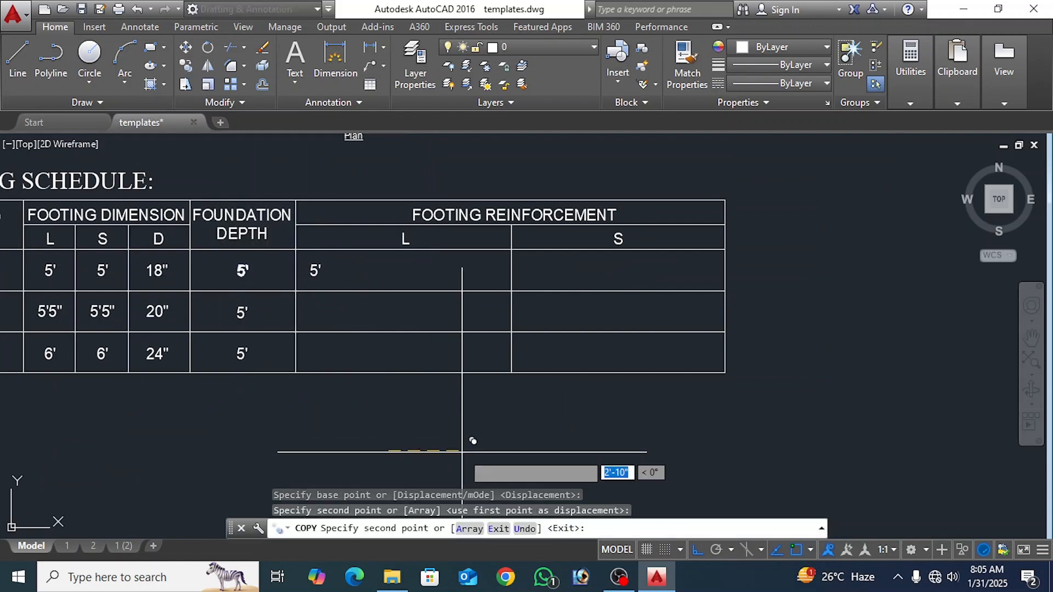
{"action": "key", "text": "Escape"}
Step: Widen the copied 5' text's box in the F1 row's L reinforcement cell and replace its wording with "10 nos- 16mm"
{"action": "scroll", "coordinate": [332, 262], "scroll_direction": "up", "scroll_amount": 6}
{"action": "double_click", "coordinate": [273, 292]}
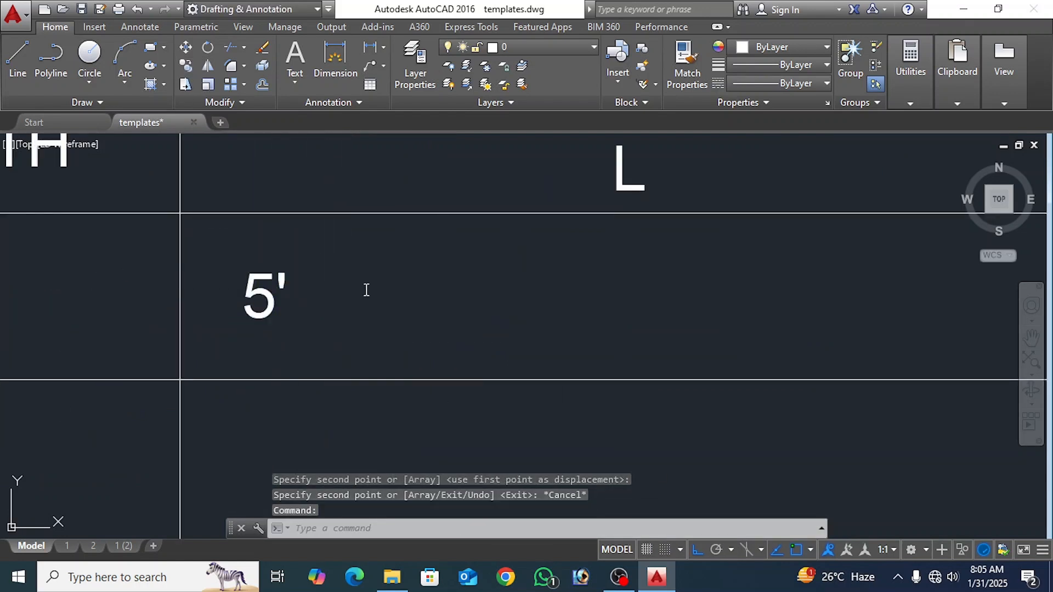
{"action": "left_click_drag", "start_coordinate": [404, 264], "coordinate": [975, 286]}
{"action": "scroll", "coordinate": [629, 337], "scroll_direction": "down", "scroll_amount": 4}
{"action": "left_click_drag", "start_coordinate": [626, 332], "coordinate": [554, 322]}
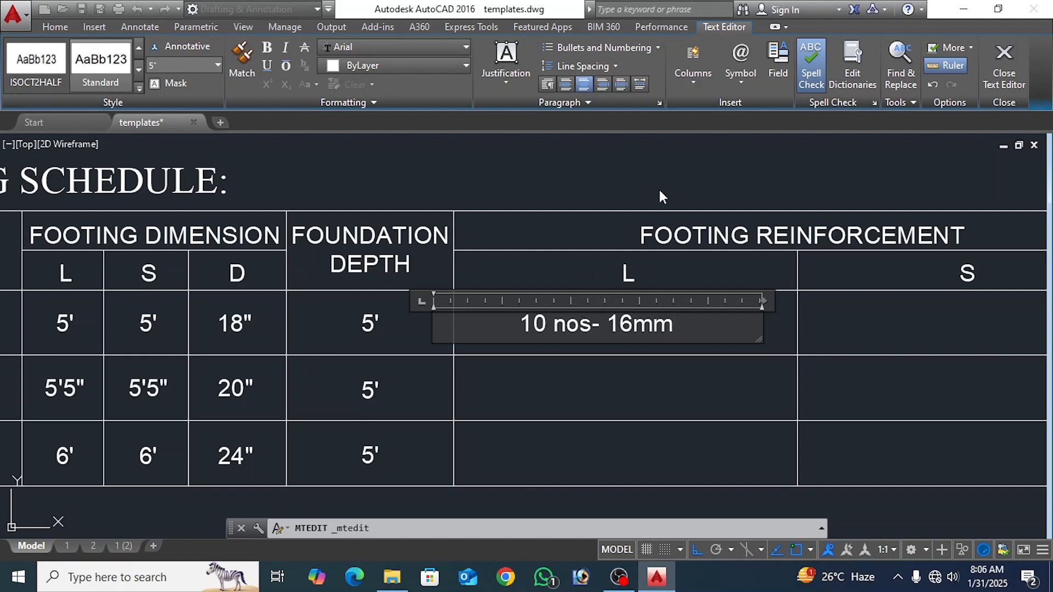
Step: Complete the bar note as "10 nos- 16mmØ @ 5" c/c" using the diameter symbol, and fit its text box to the wording
{"action": "left_click", "coordinate": [748, 78]}
{"action": "left_click", "coordinate": [768, 141]}
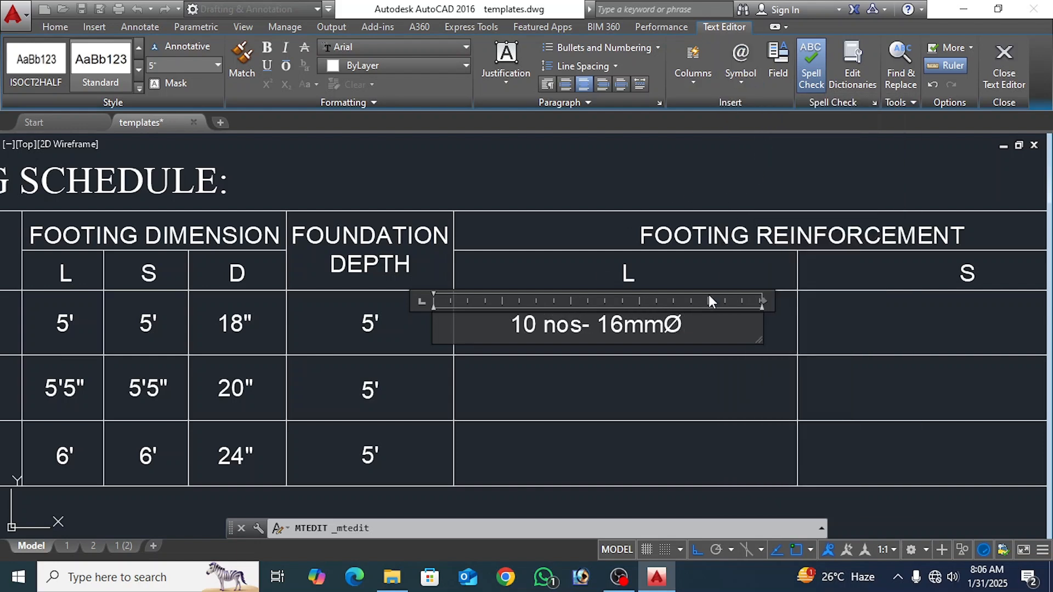
{"action": "type", "text": "@"}
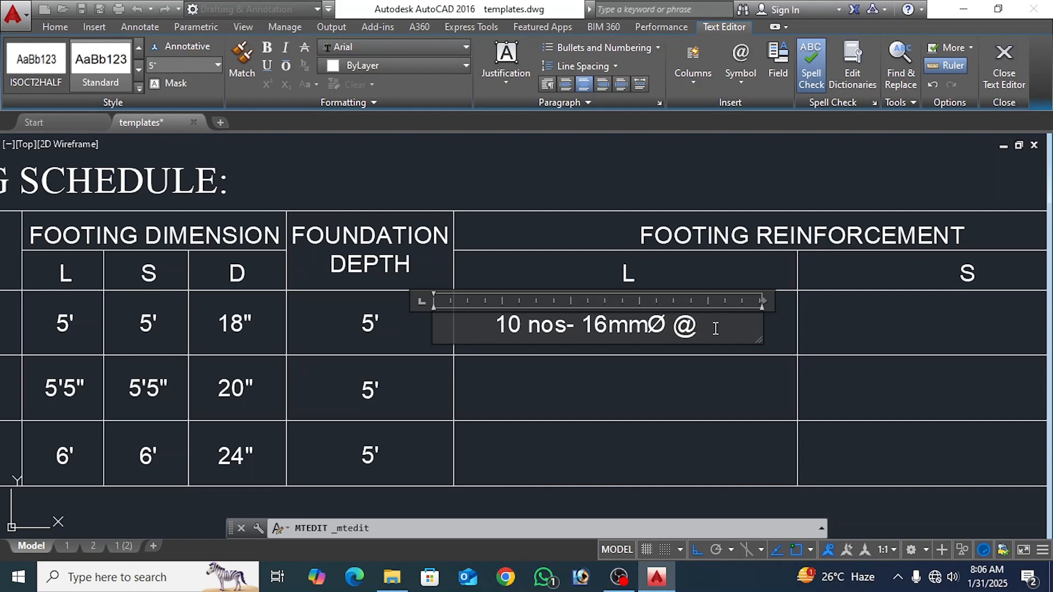
{"action": "type", "text": " 5\""}
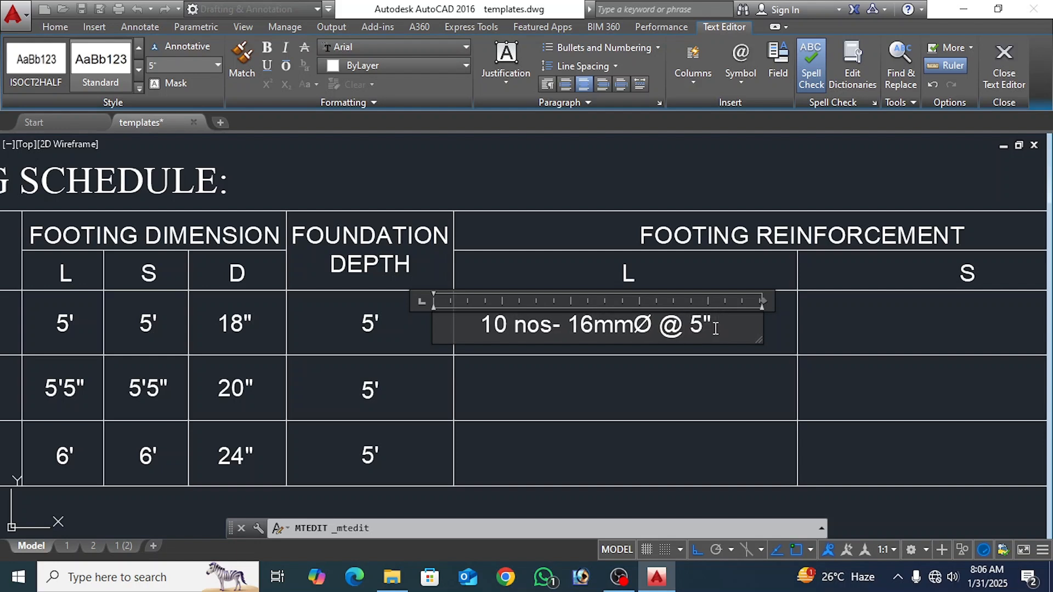
{"action": "type", "text": " c/c"}
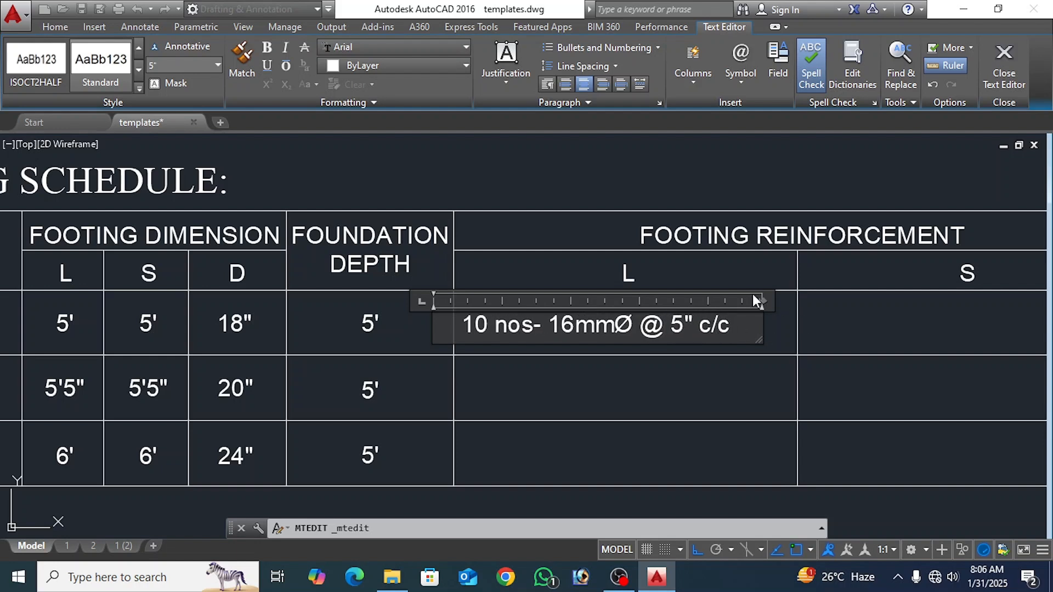
{"action": "double_click", "coordinate": [765, 302]}
{"action": "left_click", "coordinate": [768, 324]}
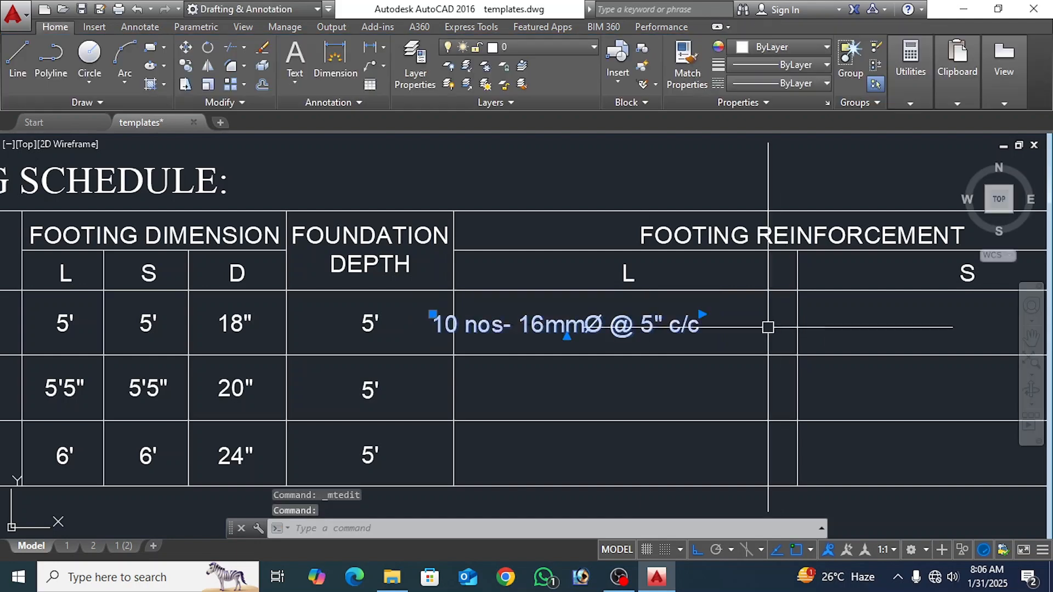
Step: Move the F1 bar note horizontally to the middle of its cell in the L reinforcement column
{"action": "left_click", "coordinate": [186, 49]}
{"action": "scroll", "coordinate": [253, 206], "scroll_direction": "down", "scroll_amount": 2}
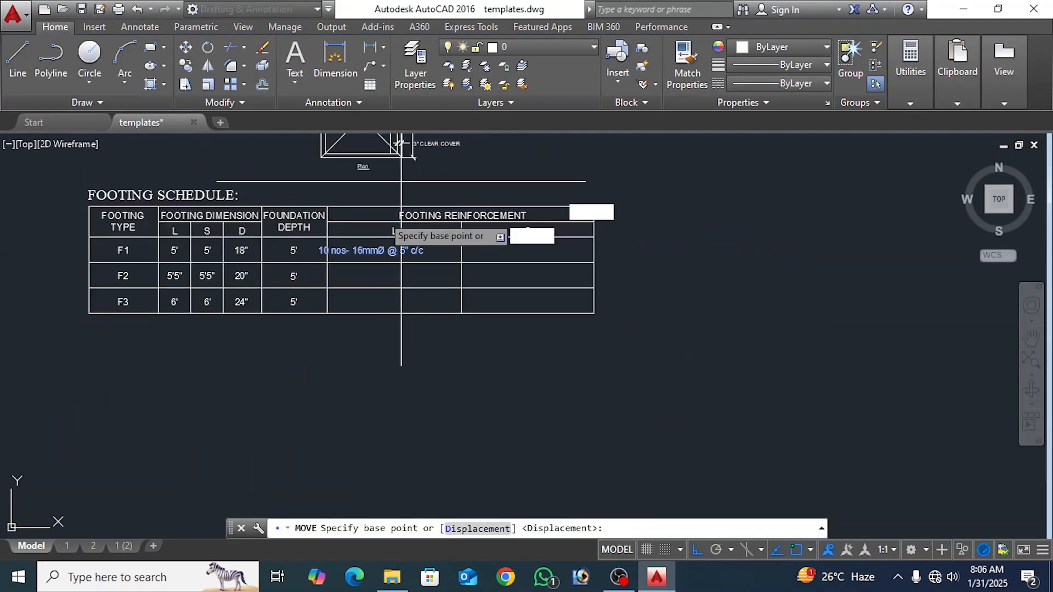
{"action": "scroll", "coordinate": [354, 345], "scroll_direction": "up", "scroll_amount": 2}
{"action": "scroll", "coordinate": [357, 356], "scroll_direction": "down", "scroll_amount": 1}
{"action": "left_click", "coordinate": [356, 356]}
{"action": "middle_click_drag", "start_coordinate": [357, 356], "coordinate": [372, 340]}
{"action": "left_click", "coordinate": [388, 356]}
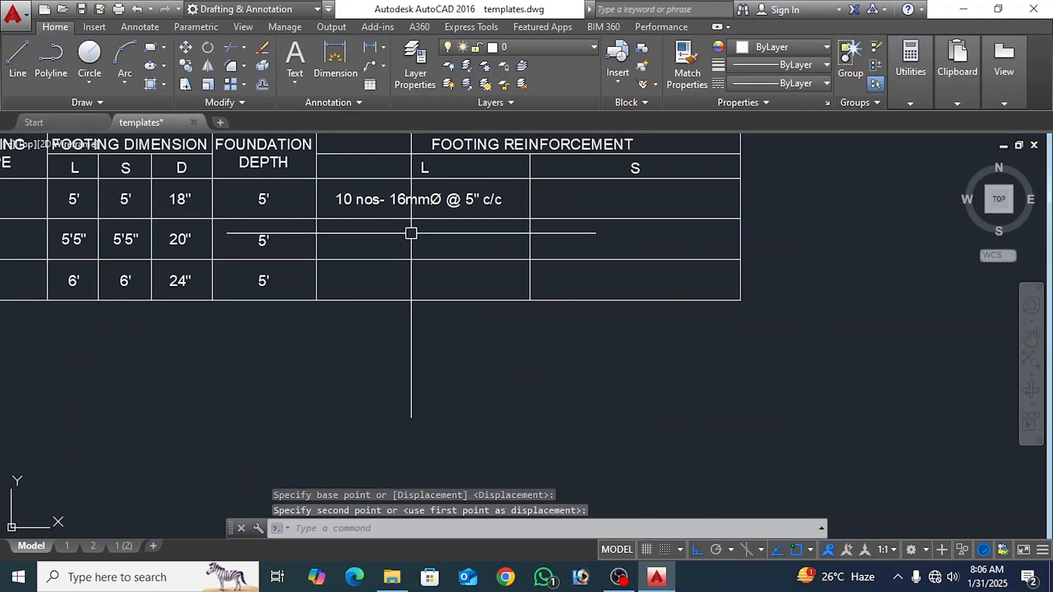
Step: Copy the F1 bar note horizontally into the middle of the F1 cell in the S reinforcement column
{"action": "left_click", "coordinate": [187, 66]}
{"action": "left_click", "coordinate": [405, 439]}
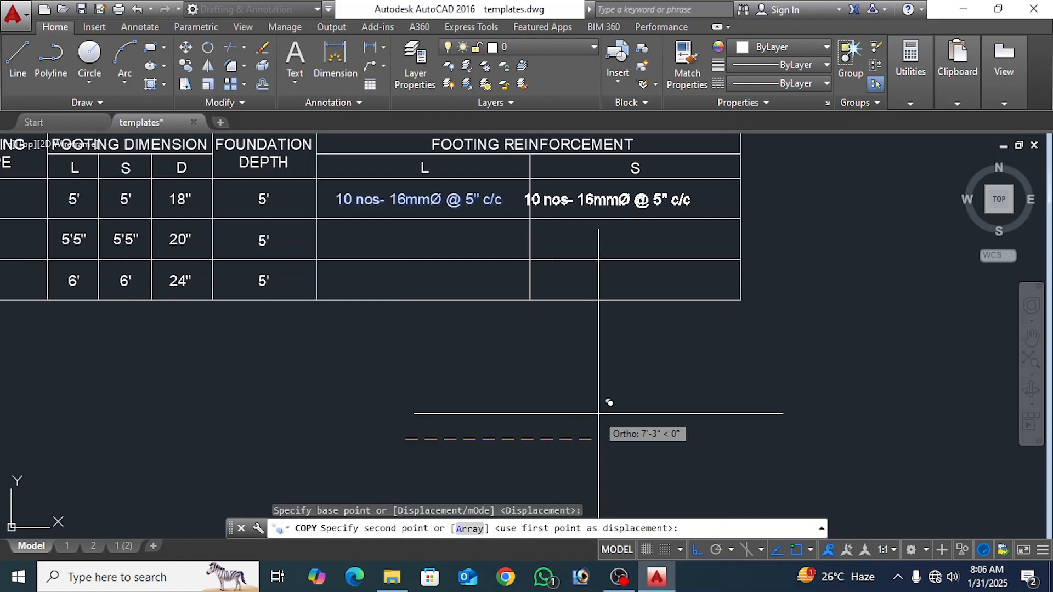
{"action": "left_click", "coordinate": [617, 414]}
{"action": "key", "text": "Escape"}
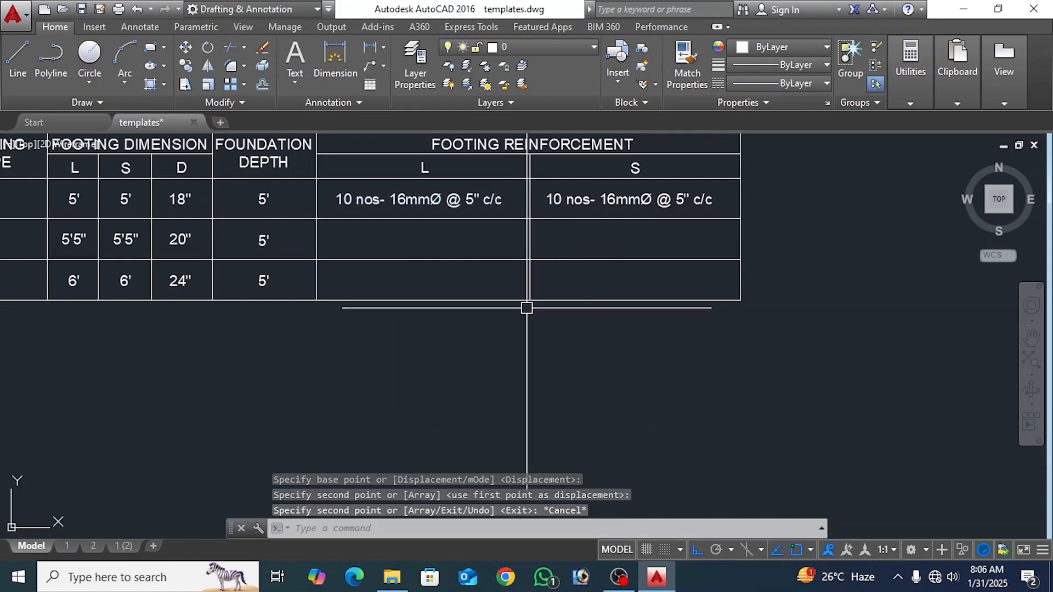
Step: Copy both F1 reinforcement notes straight down into the L and S reinforcement cells of the F2 row
{"action": "middle_click_drag", "start_coordinate": [527, 305], "coordinate": [583, 354]}
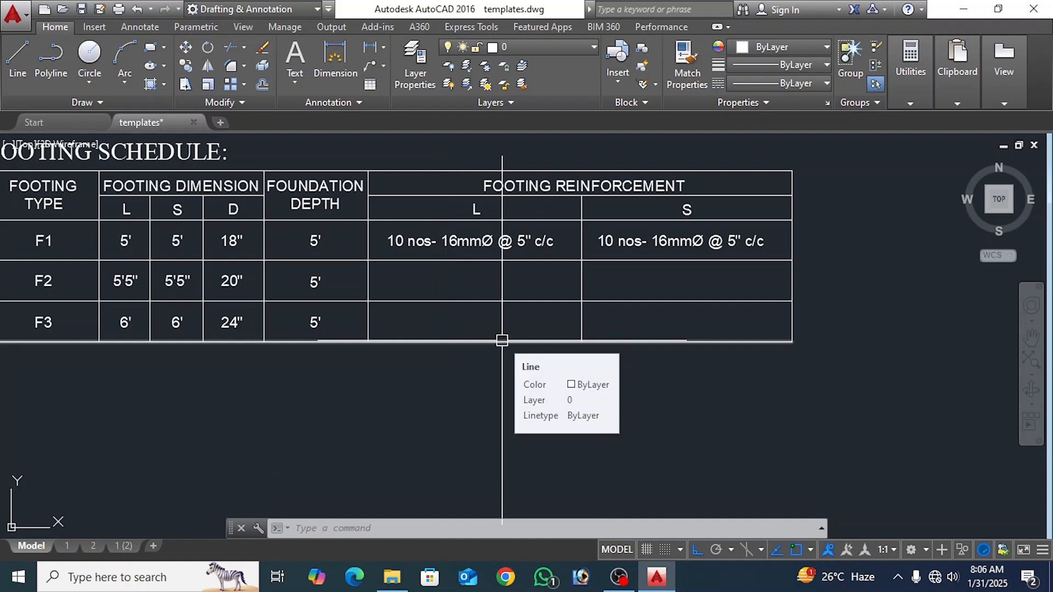
{"action": "left_click_drag", "start_coordinate": [502, 340], "coordinate": [490, 288]}
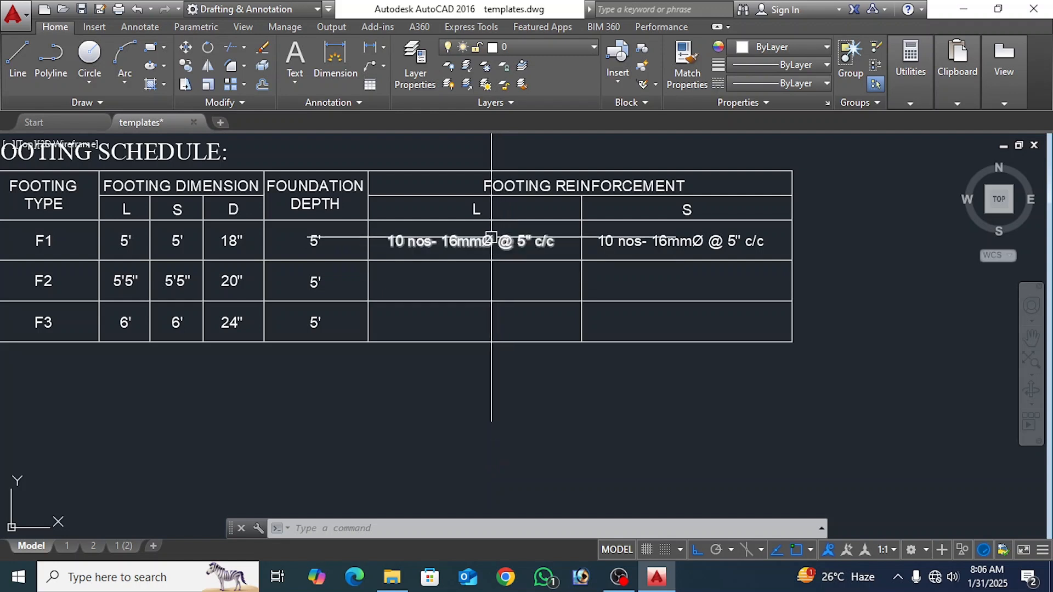
{"action": "left_click", "coordinate": [472, 241]}
{"action": "left_click", "coordinate": [681, 241]}
{"action": "left_click", "coordinate": [185, 66]}
{"action": "left_click", "coordinate": [867, 273]}
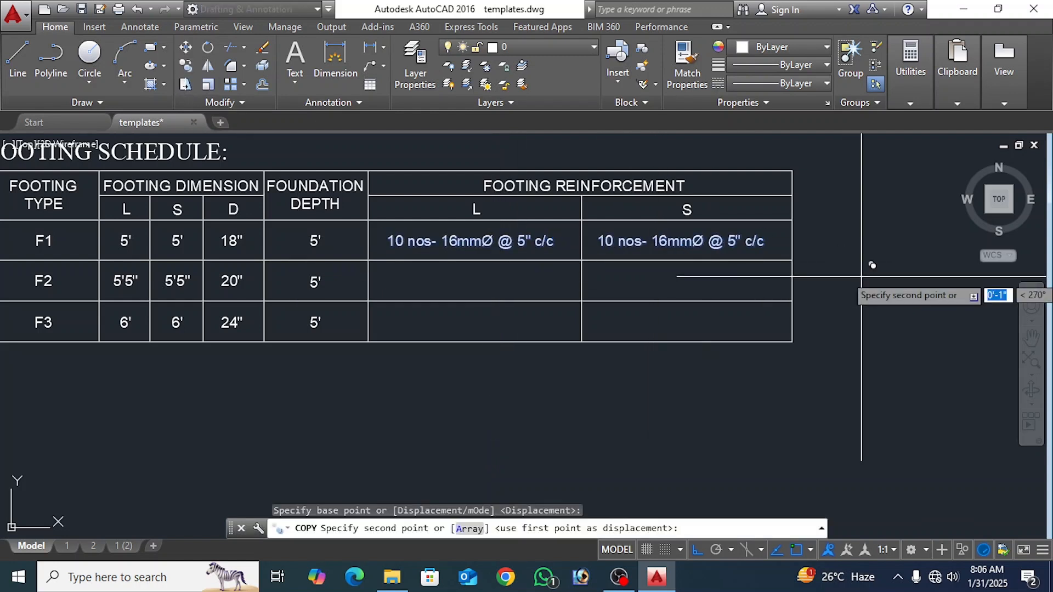
{"action": "left_click", "coordinate": [876, 303]}
{"action": "middle_click_drag", "start_coordinate": [555, 294], "coordinate": [630, 301]}
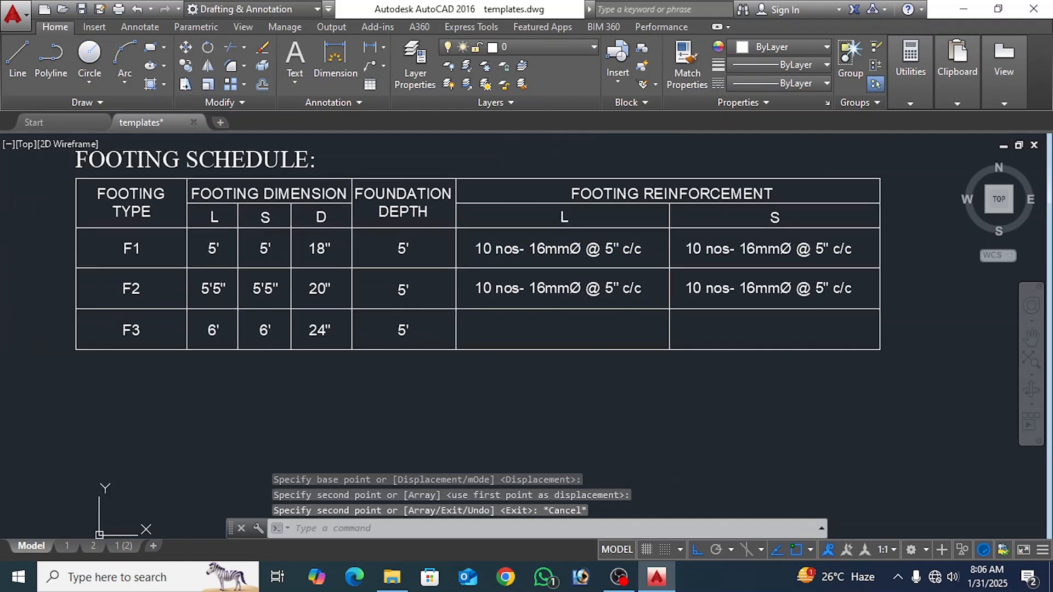
{"action": "key", "text": "Escape"}
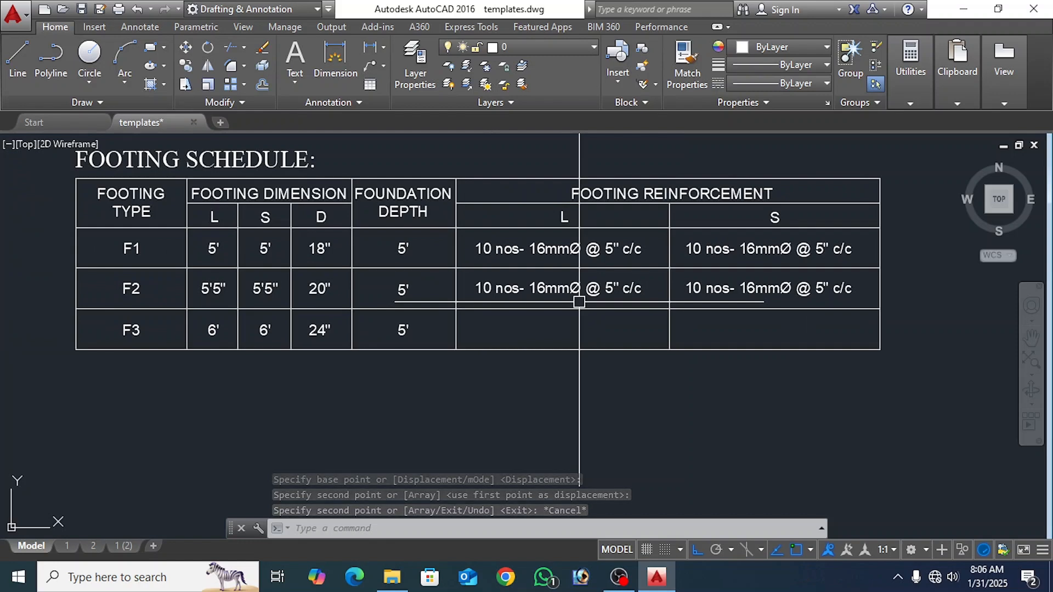
Step: Change the bar count in the F2 row's L reinforcement note to 12 nos
{"action": "scroll", "coordinate": [581, 296], "scroll_direction": "up", "scroll_amount": 4}
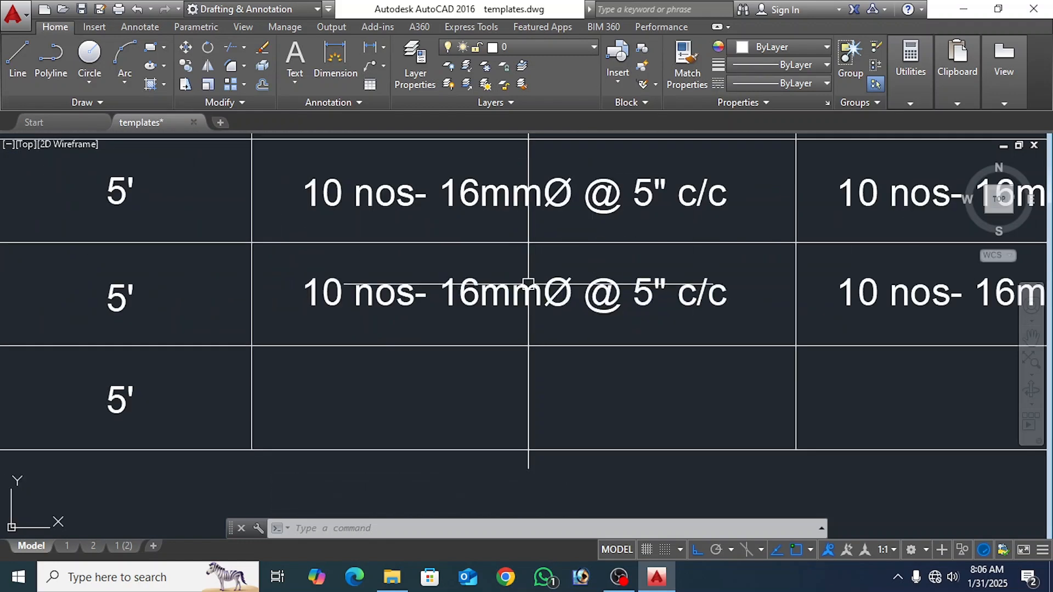
{"action": "double_click", "coordinate": [489, 290]}
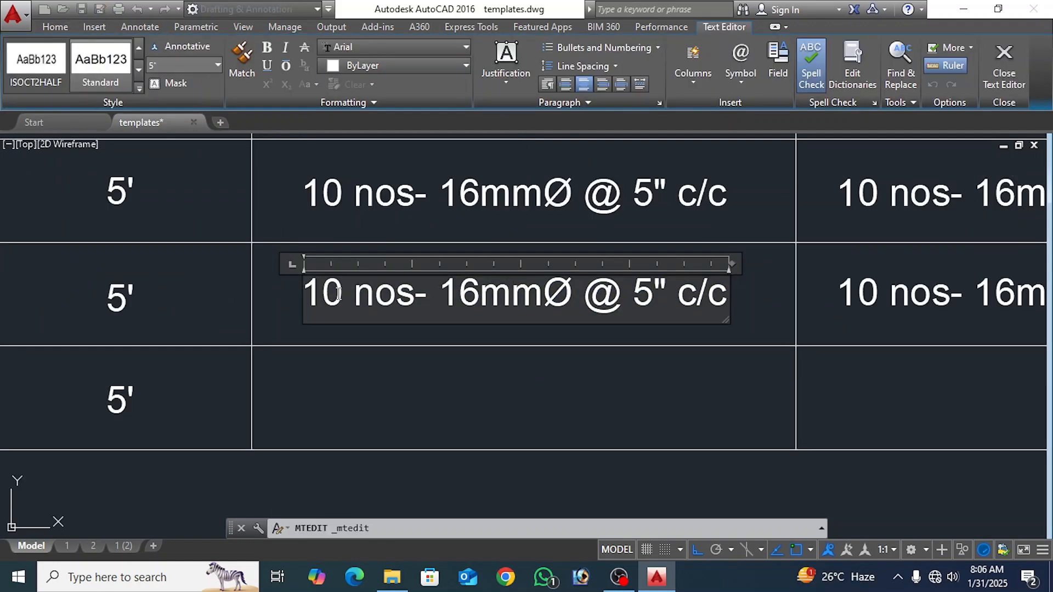
{"action": "left_click", "coordinate": [379, 347]}
{"action": "scroll", "coordinate": [380, 346], "scroll_direction": "down", "scroll_amount": 3}
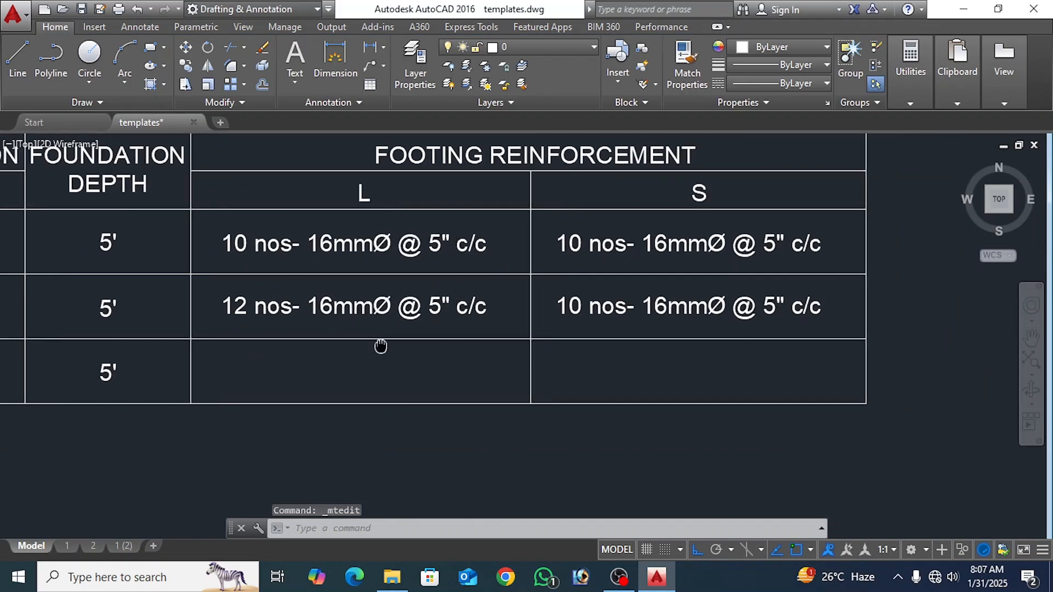
Step: Change the bar count in the F2 row's S reinforcement note to 12 nos
{"action": "scroll", "coordinate": [666, 307], "scroll_direction": "up", "scroll_amount": 3}
{"action": "left_click", "coordinate": [665, 302]}
{"action": "double_click", "coordinate": [552, 296]}
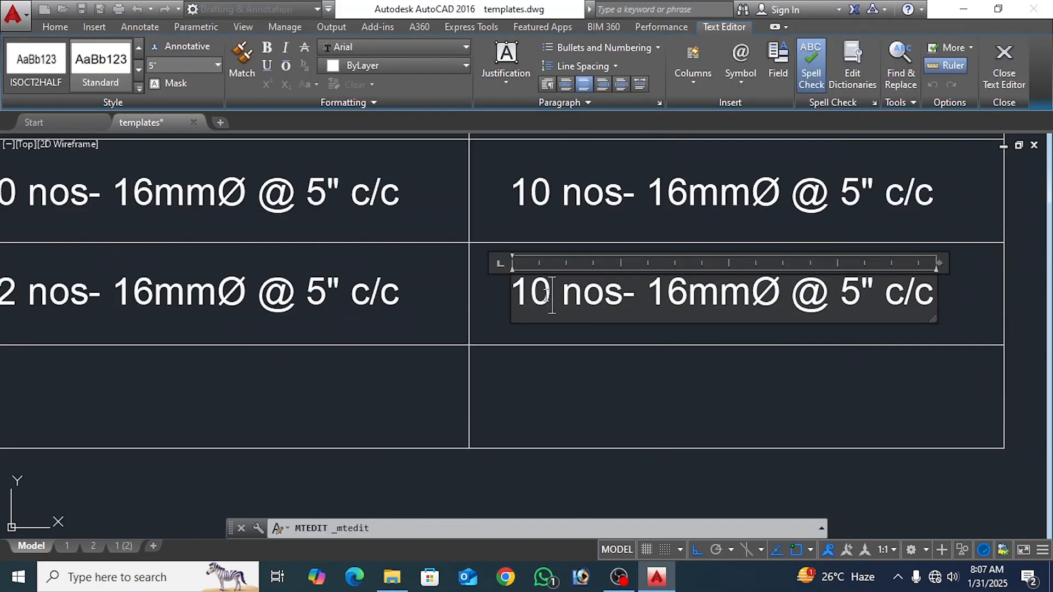
{"action": "type", "text": "12"}
{"action": "left_click", "coordinate": [553, 348]}
Step: Copy both F2 reinforcement notes straight down into the L and S reinforcement cells of the F3 row
{"action": "scroll", "coordinate": [666, 299], "scroll_direction": "down", "scroll_amount": 3}
{"action": "scroll", "coordinate": [517, 299], "scroll_direction": "up", "scroll_amount": 3}
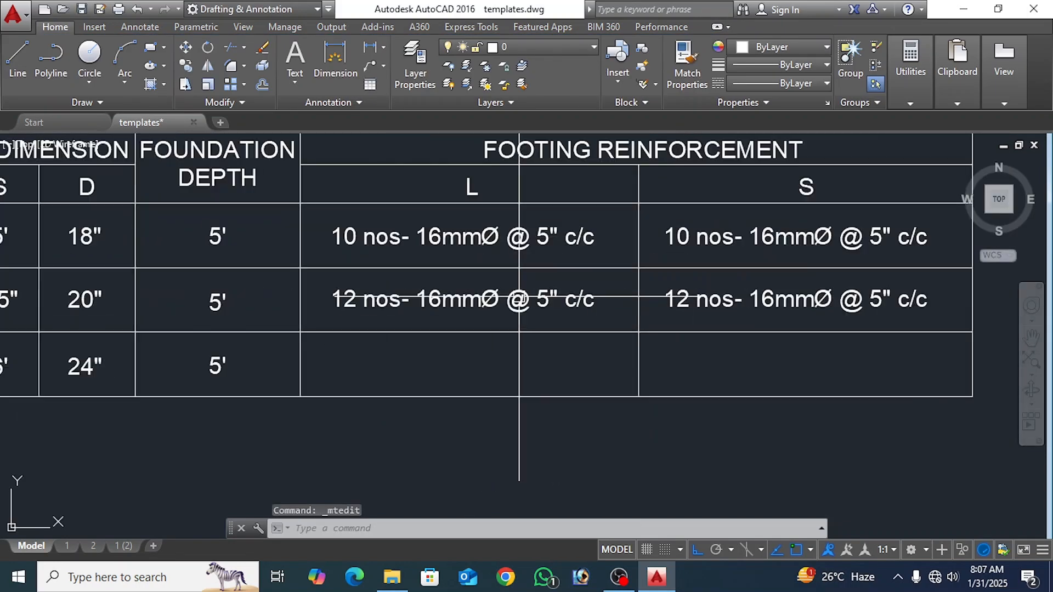
{"action": "left_click", "coordinate": [589, 301]}
{"action": "left_click", "coordinate": [681, 298]}
{"action": "left_click", "coordinate": [185, 65]}
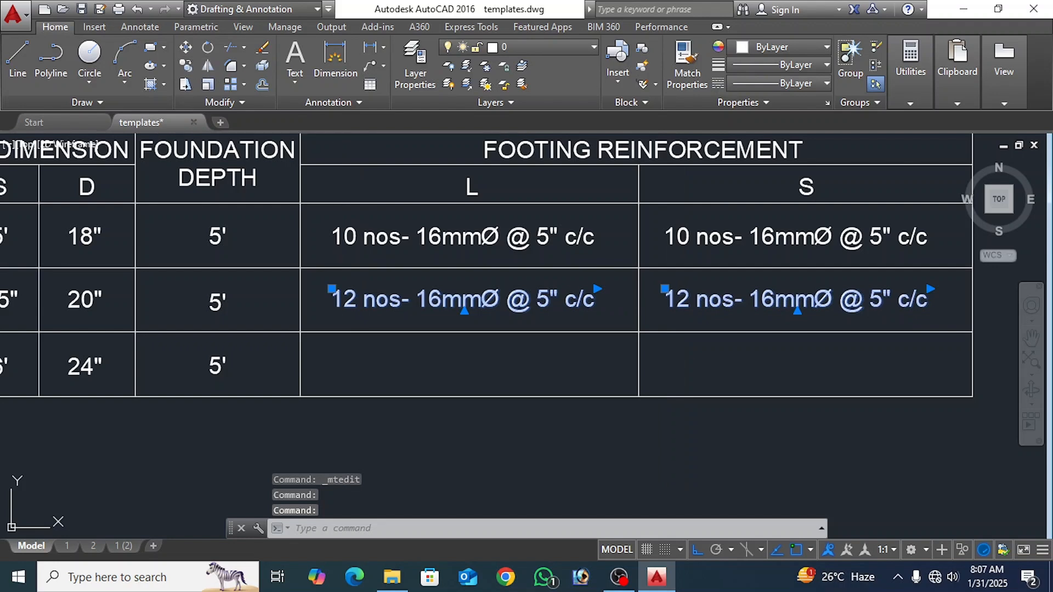
{"action": "scroll", "coordinate": [656, 302], "scroll_direction": "down", "scroll_amount": 2}
{"action": "left_click", "coordinate": [751, 274]}
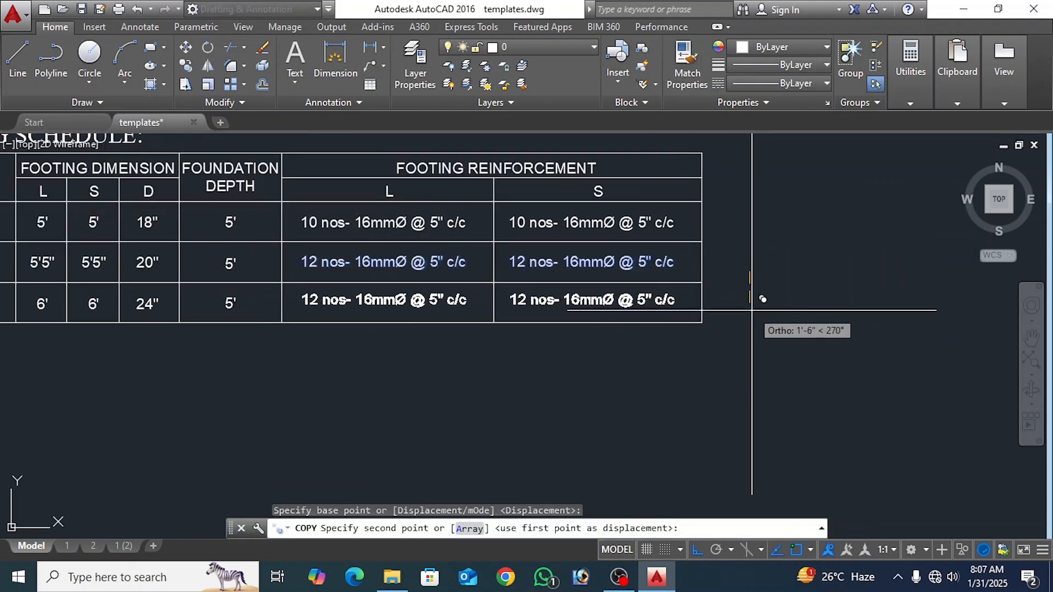
{"action": "left_click", "coordinate": [751, 311]}
{"action": "key", "text": "Escape"}
Step: Change the F3 row's L reinforcement note to 15 nos at 4" c/c spacing
{"action": "mouse_move", "coordinate": [379, 312]}
{"action": "middle_mouse_down"}
{"action": "mouse_move", "coordinate": [568, 312]}
{"action": "mouse_move", "coordinate": [430, 312]}
{"action": "middle_mouse_up"}
{"action": "scroll", "coordinate": [431, 310], "scroll_direction": "up", "scroll_amount": 3}
{"action": "double_click", "coordinate": [431, 305]}
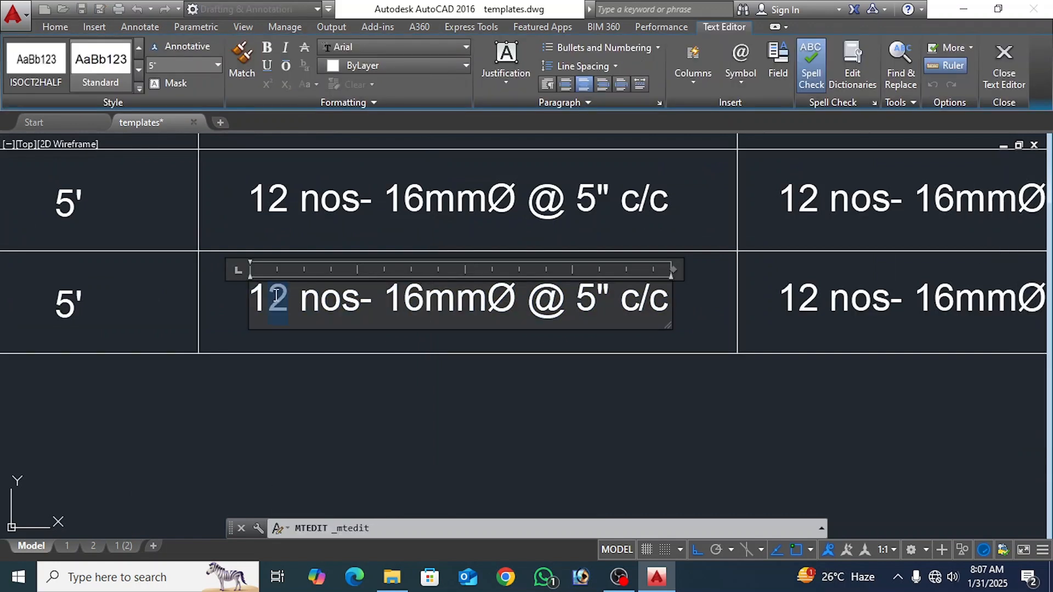
{"action": "type", "text": "5"}
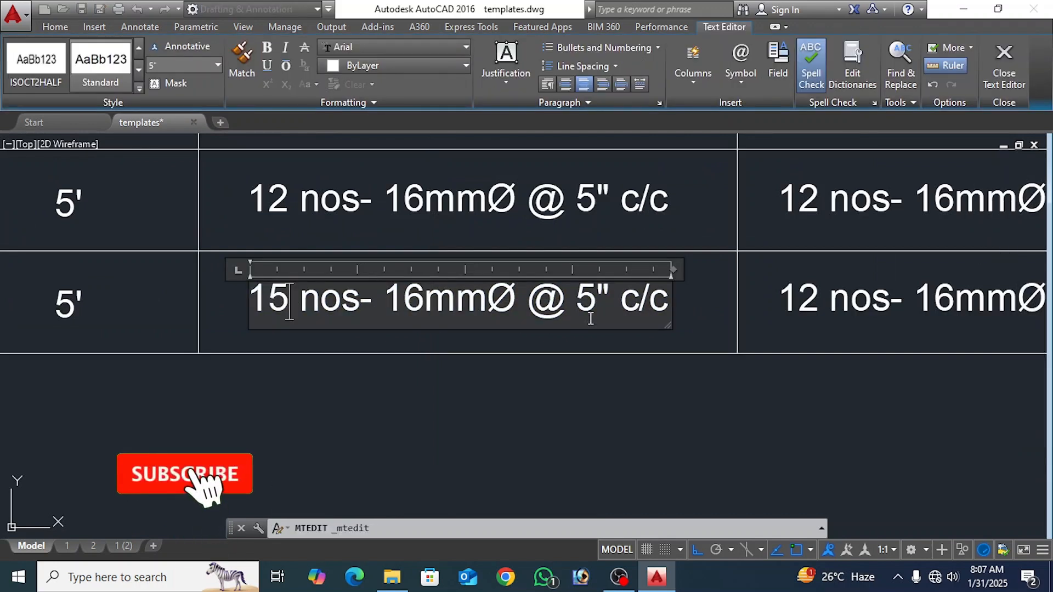
{"action": "double_click", "coordinate": [585, 299]}
{"action": "left_click", "coordinate": [576, 365]}
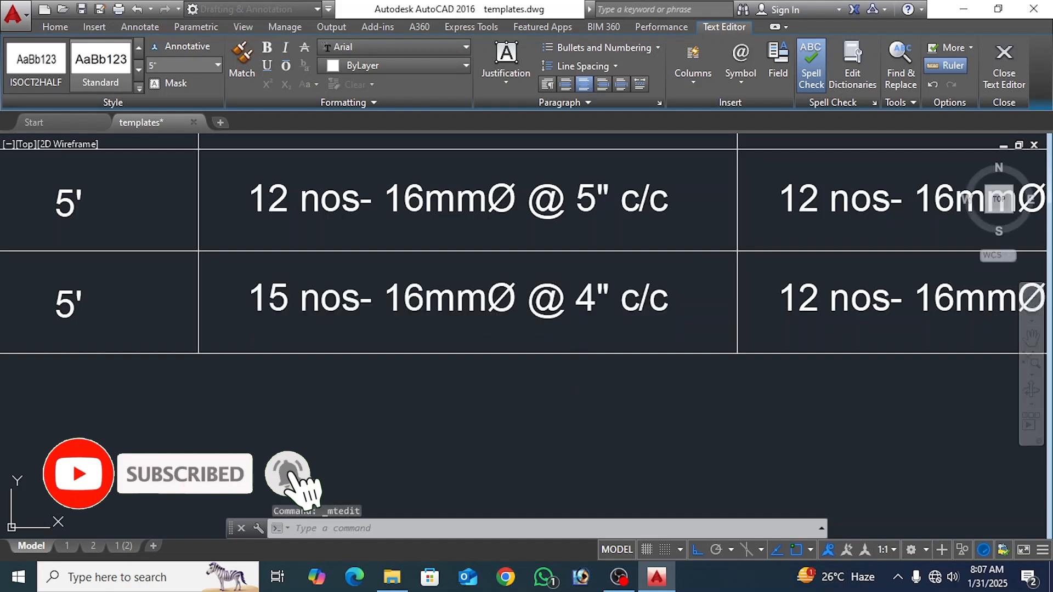
Step: Change the F3 row's S reinforcement note to 15 nos at 4" c/c spacing
{"action": "scroll", "coordinate": [614, 307], "scroll_direction": "down", "scroll_amount": 3}
{"action": "left_click", "coordinate": [620, 294]}
{"action": "double_click", "coordinate": [534, 291]}
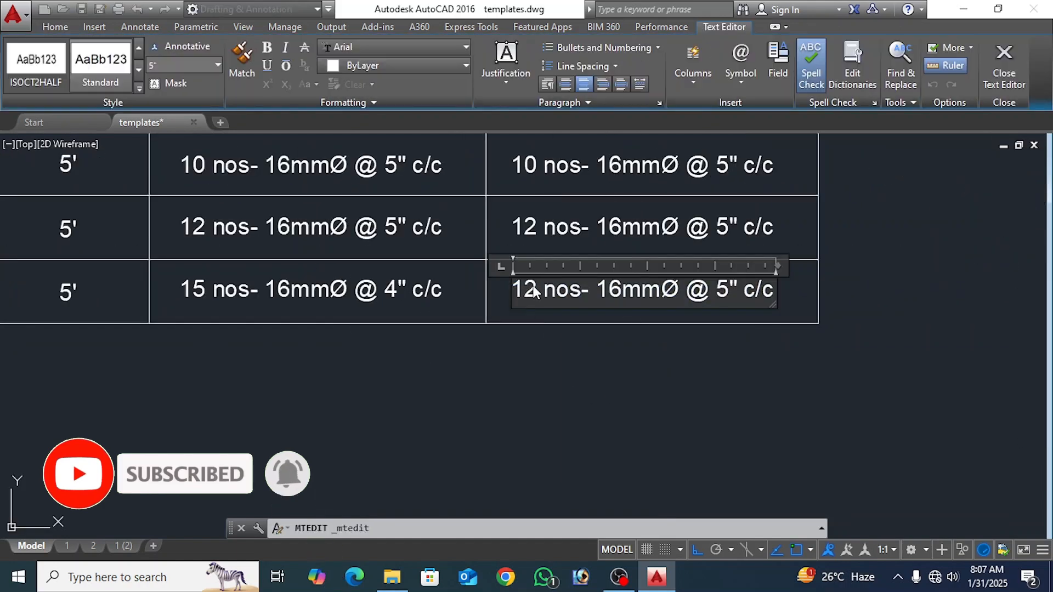
{"action": "type", "text": "5"}
{"action": "double_click", "coordinate": [721, 290]}
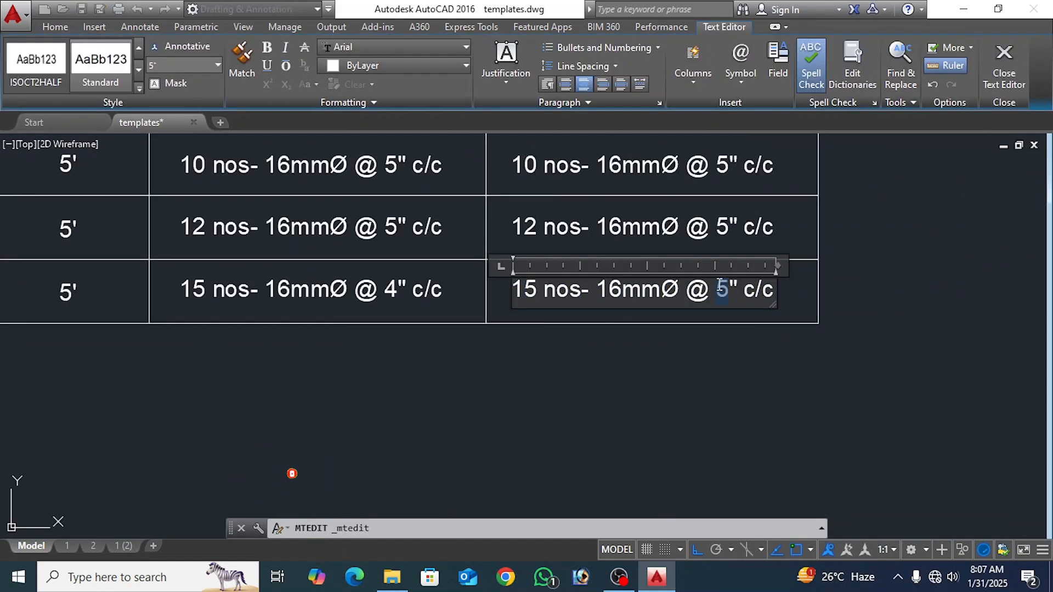
{"action": "type", "text": "4"}
{"action": "left_click", "coordinate": [541, 372]}
Step: Review the footing schedule together with the column and footing section and the footing plan above it
{"action": "scroll", "coordinate": [701, 364], "scroll_direction": "down", "scroll_amount": 1}
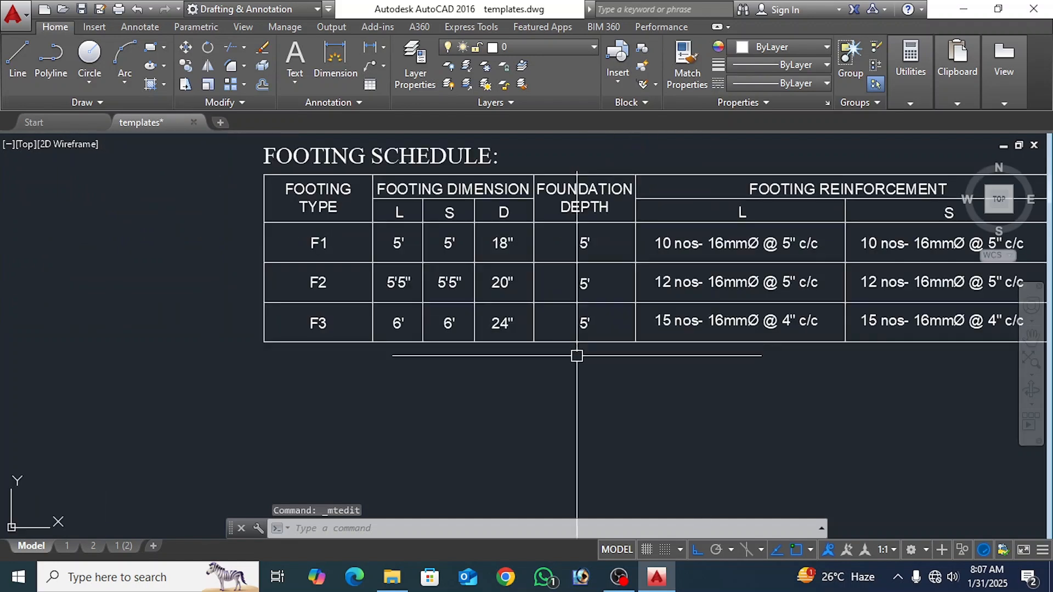
{"action": "scroll", "coordinate": [420, 364], "scroll_direction": "down", "scroll_amount": 2}
{"action": "middle_click_drag", "start_coordinate": [486, 343], "coordinate": [492, 444]}
{"action": "middle_click_drag", "start_coordinate": [518, 305], "coordinate": [521, 402]}
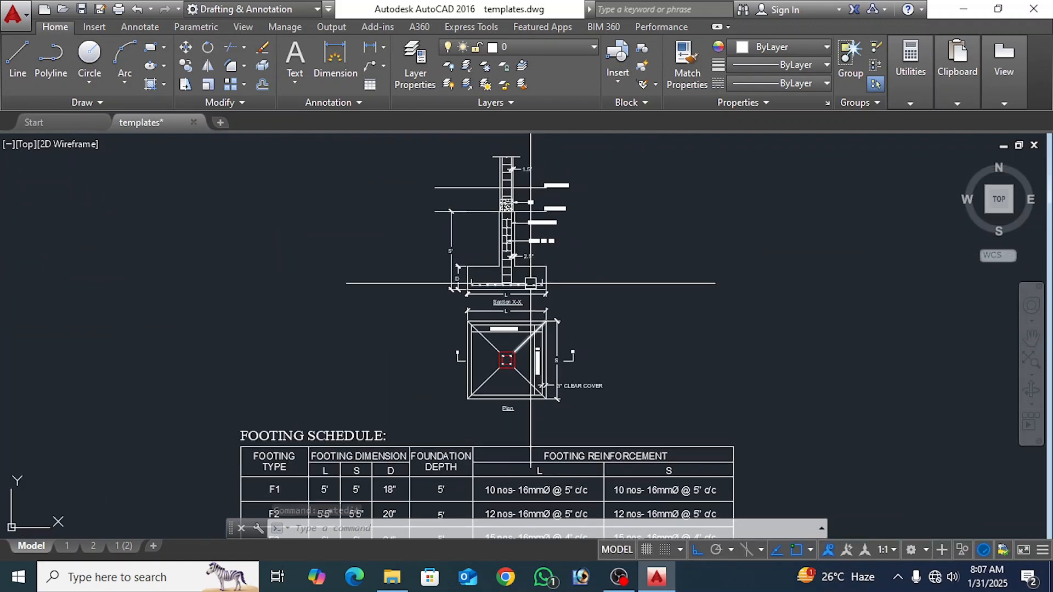
{"action": "scroll", "coordinate": [531, 214], "scroll_direction": "down", "scroll_amount": 2}
{"action": "middle_click_drag", "start_coordinate": [559, 302], "coordinate": [563, 263]}
{"action": "scroll", "coordinate": [526, 310], "scroll_direction": "up", "scroll_amount": 3}
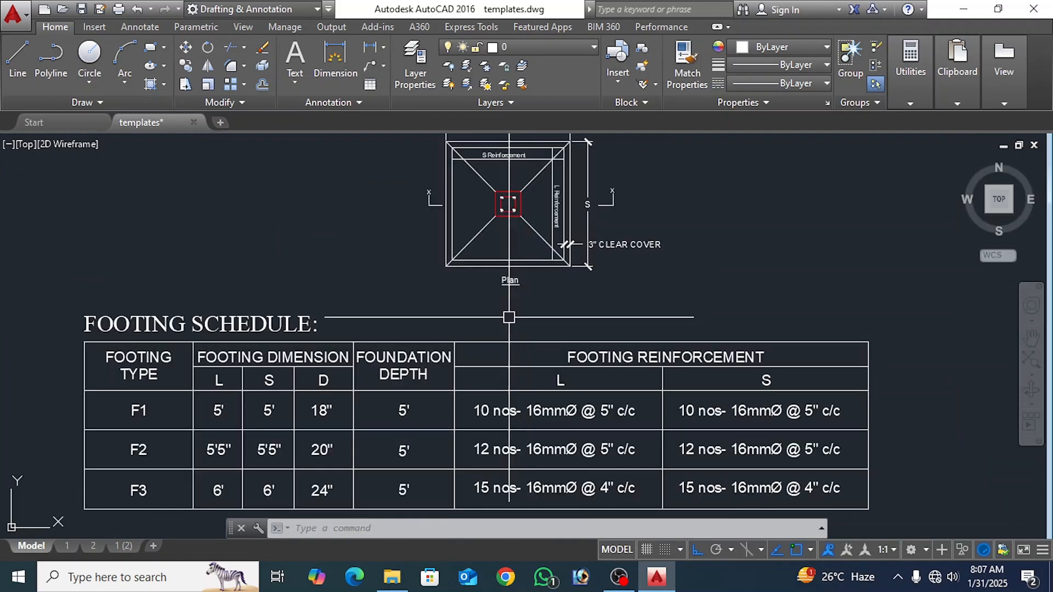
{"action": "middle_click_drag", "start_coordinate": [505, 321], "coordinate": [504, 277]}
{"action": "scroll", "coordinate": [505, 277], "scroll_direction": "down", "scroll_amount": 2}
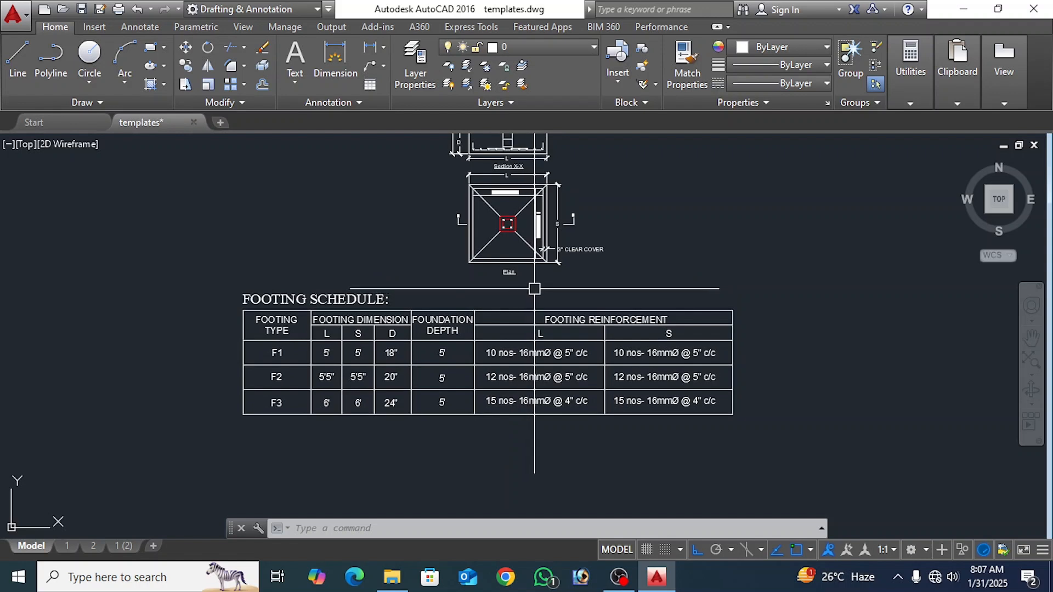
{"action": "middle_click_drag", "start_coordinate": [534, 289], "coordinate": [538, 364]}
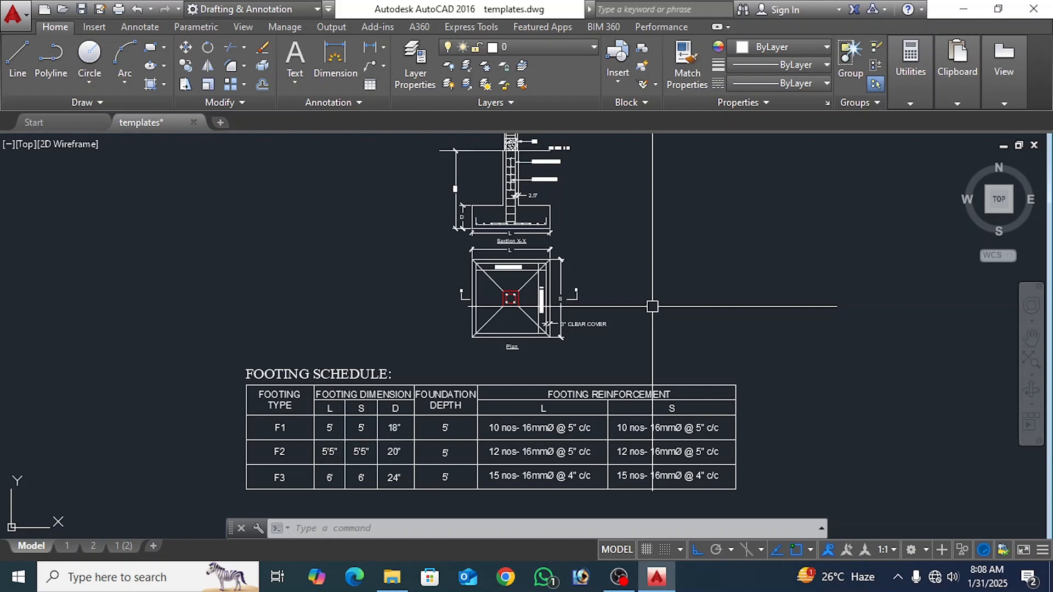
{"action": "middle_click_drag", "start_coordinate": [679, 238], "coordinate": [669, 305]}
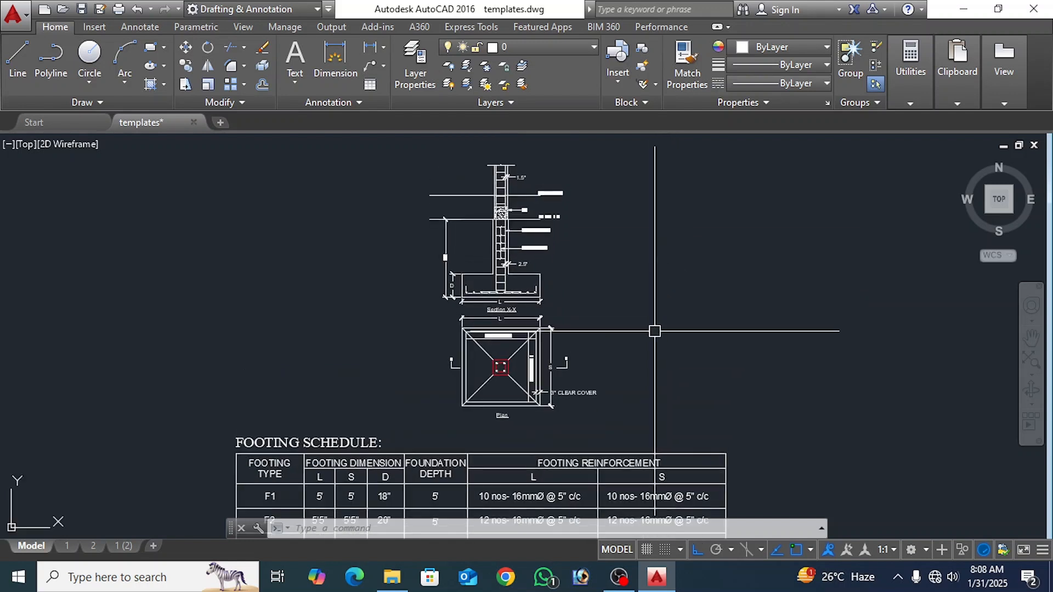
{"action": "middle_click_drag", "start_coordinate": [649, 350], "coordinate": [655, 295]}
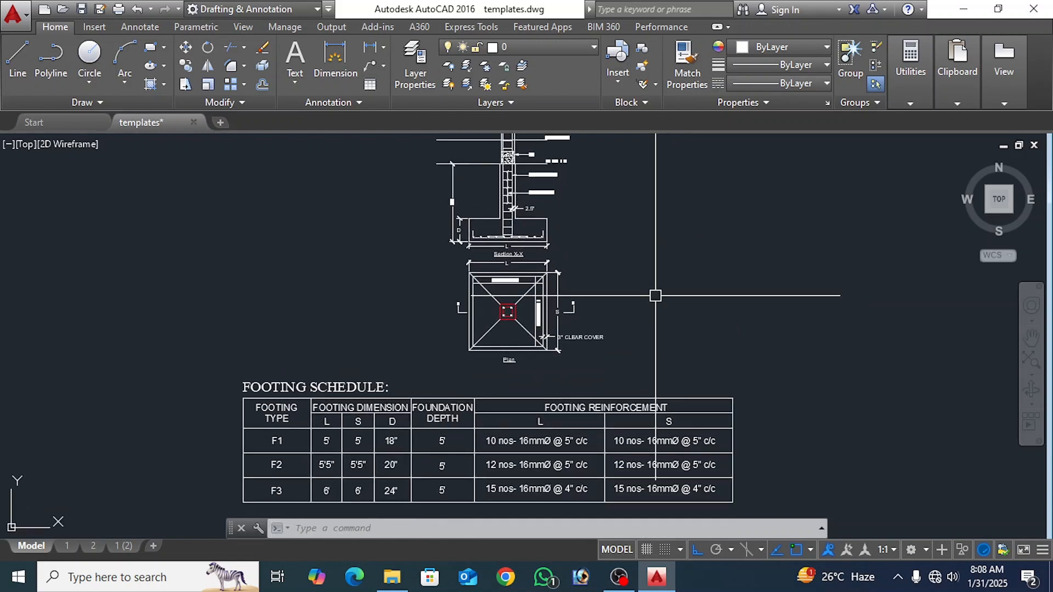